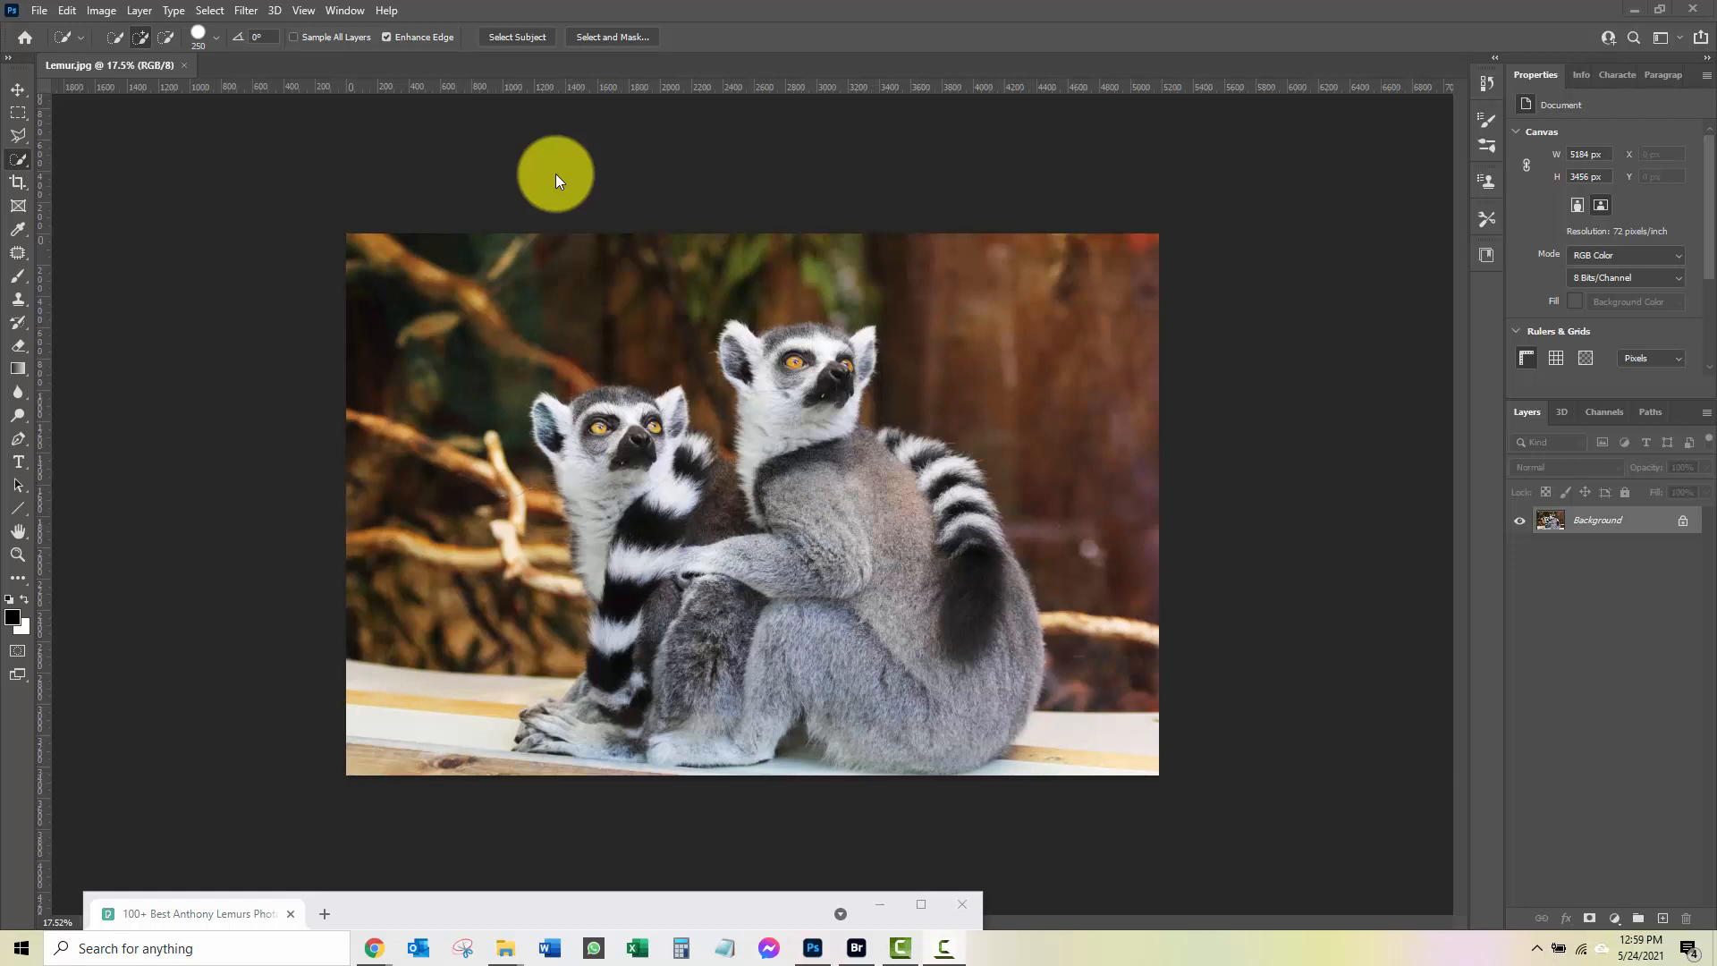
Toggle the rulers around the canvas off and back on.
key("ctrl+r")
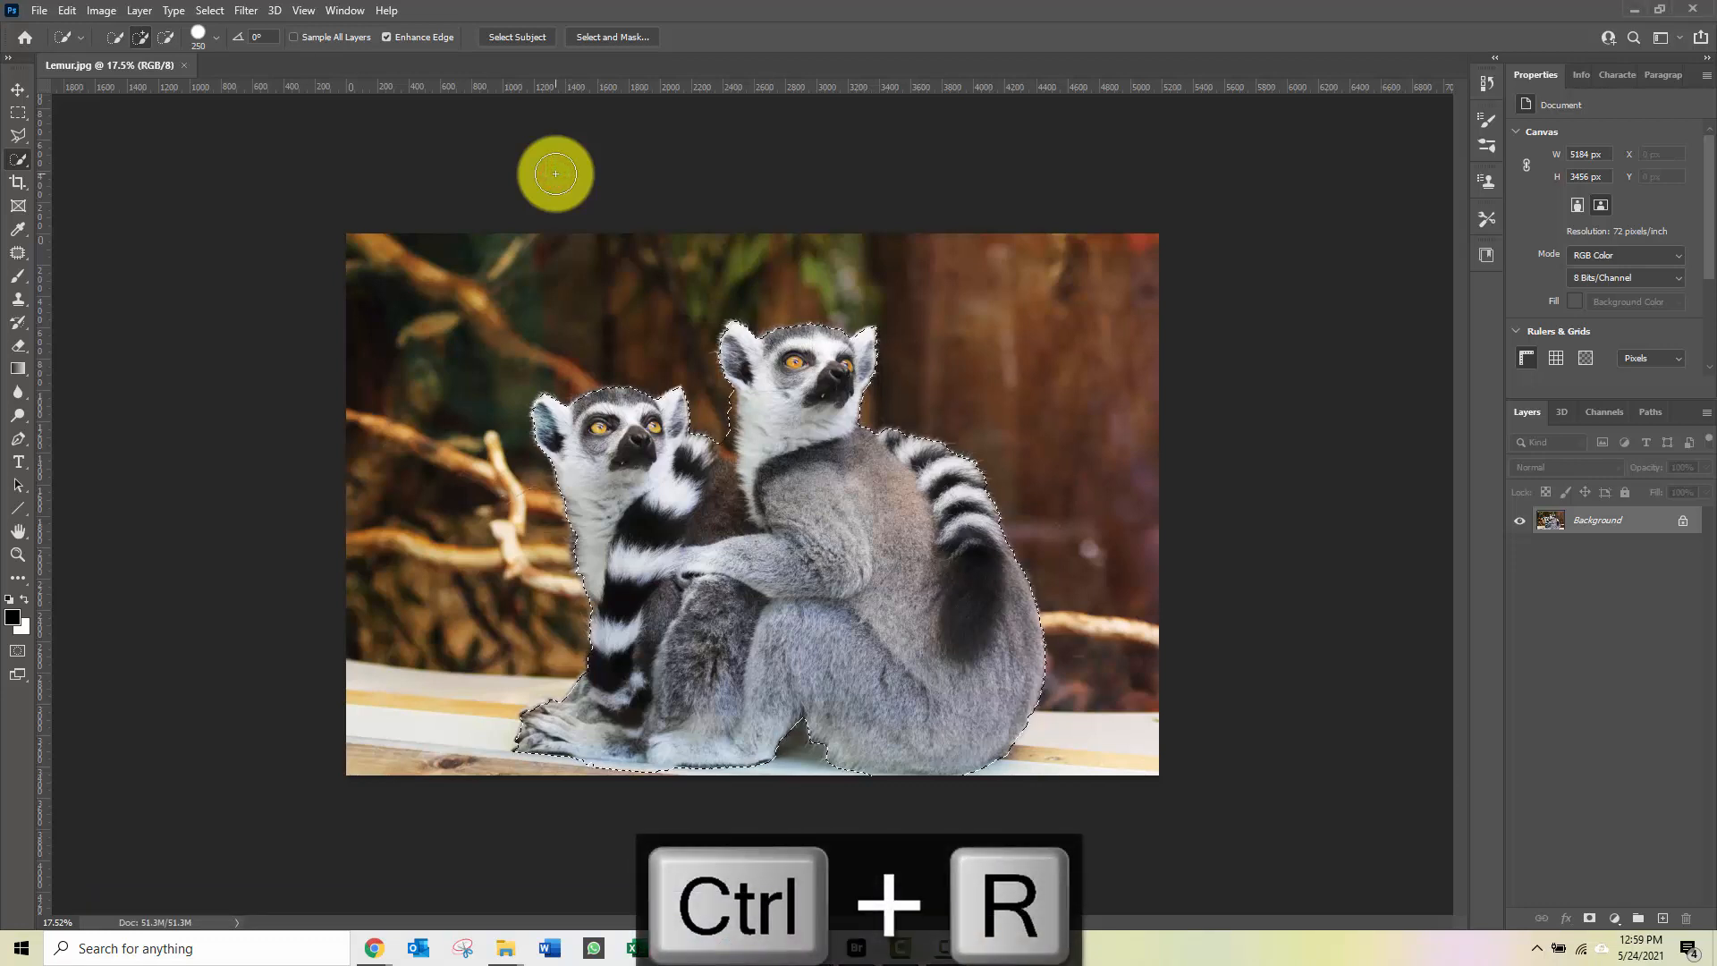
key("ctrl+r")
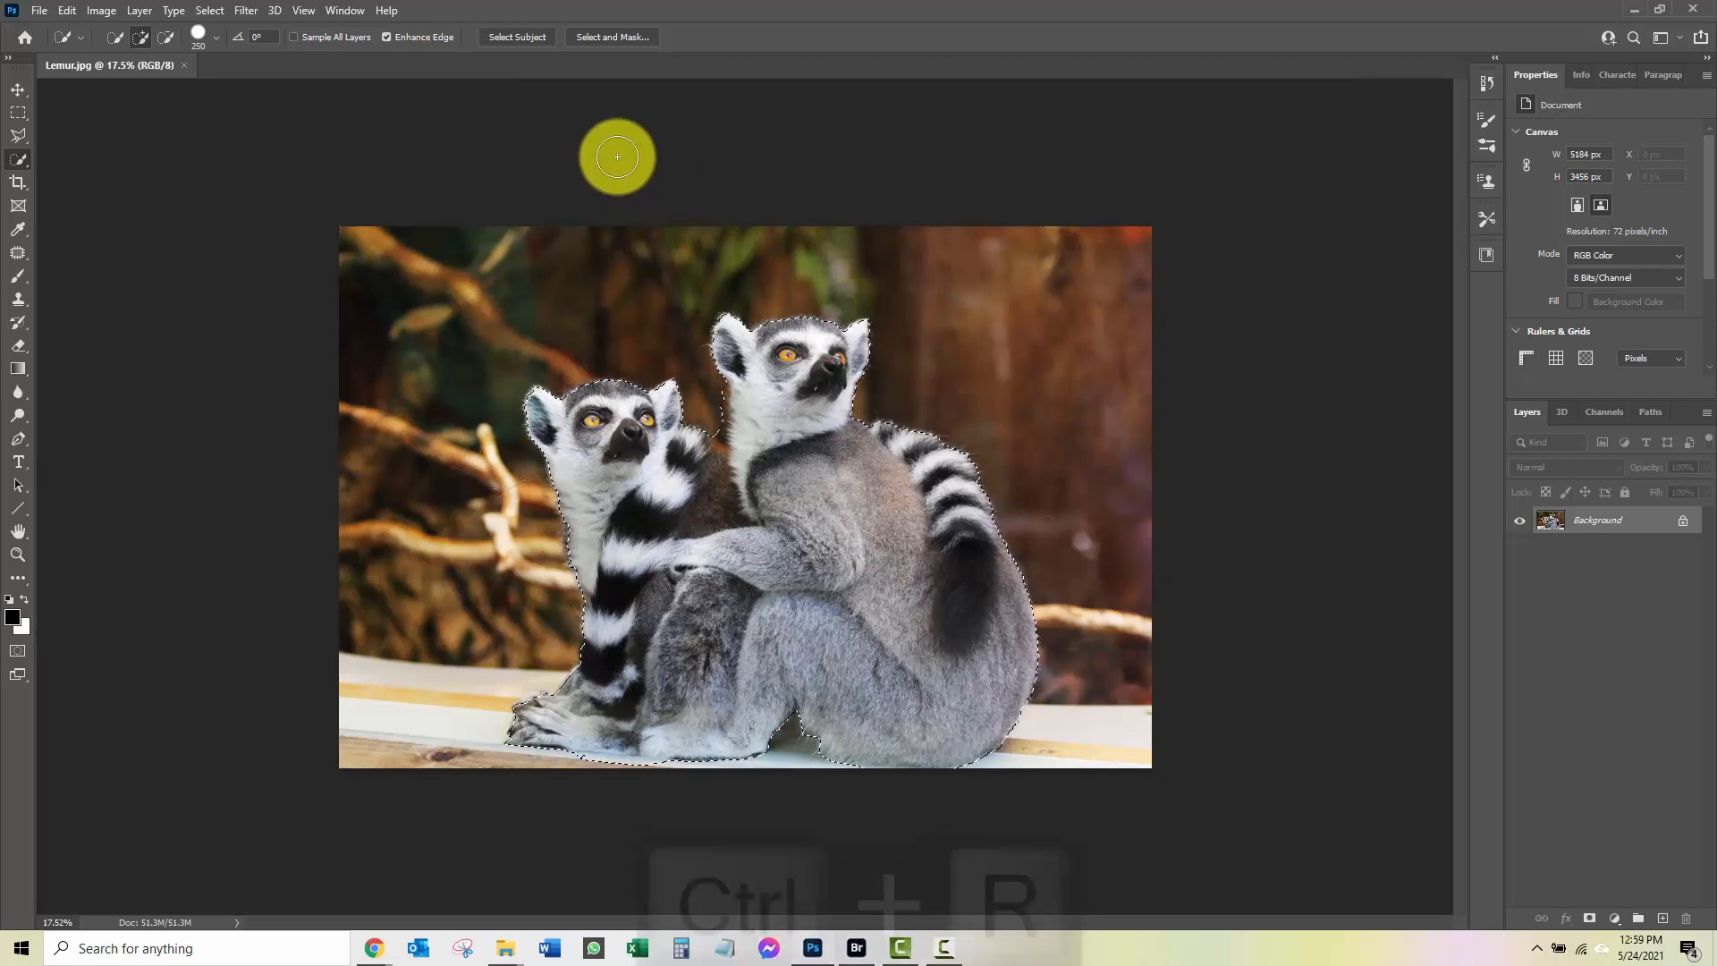
key("ctrl+r")
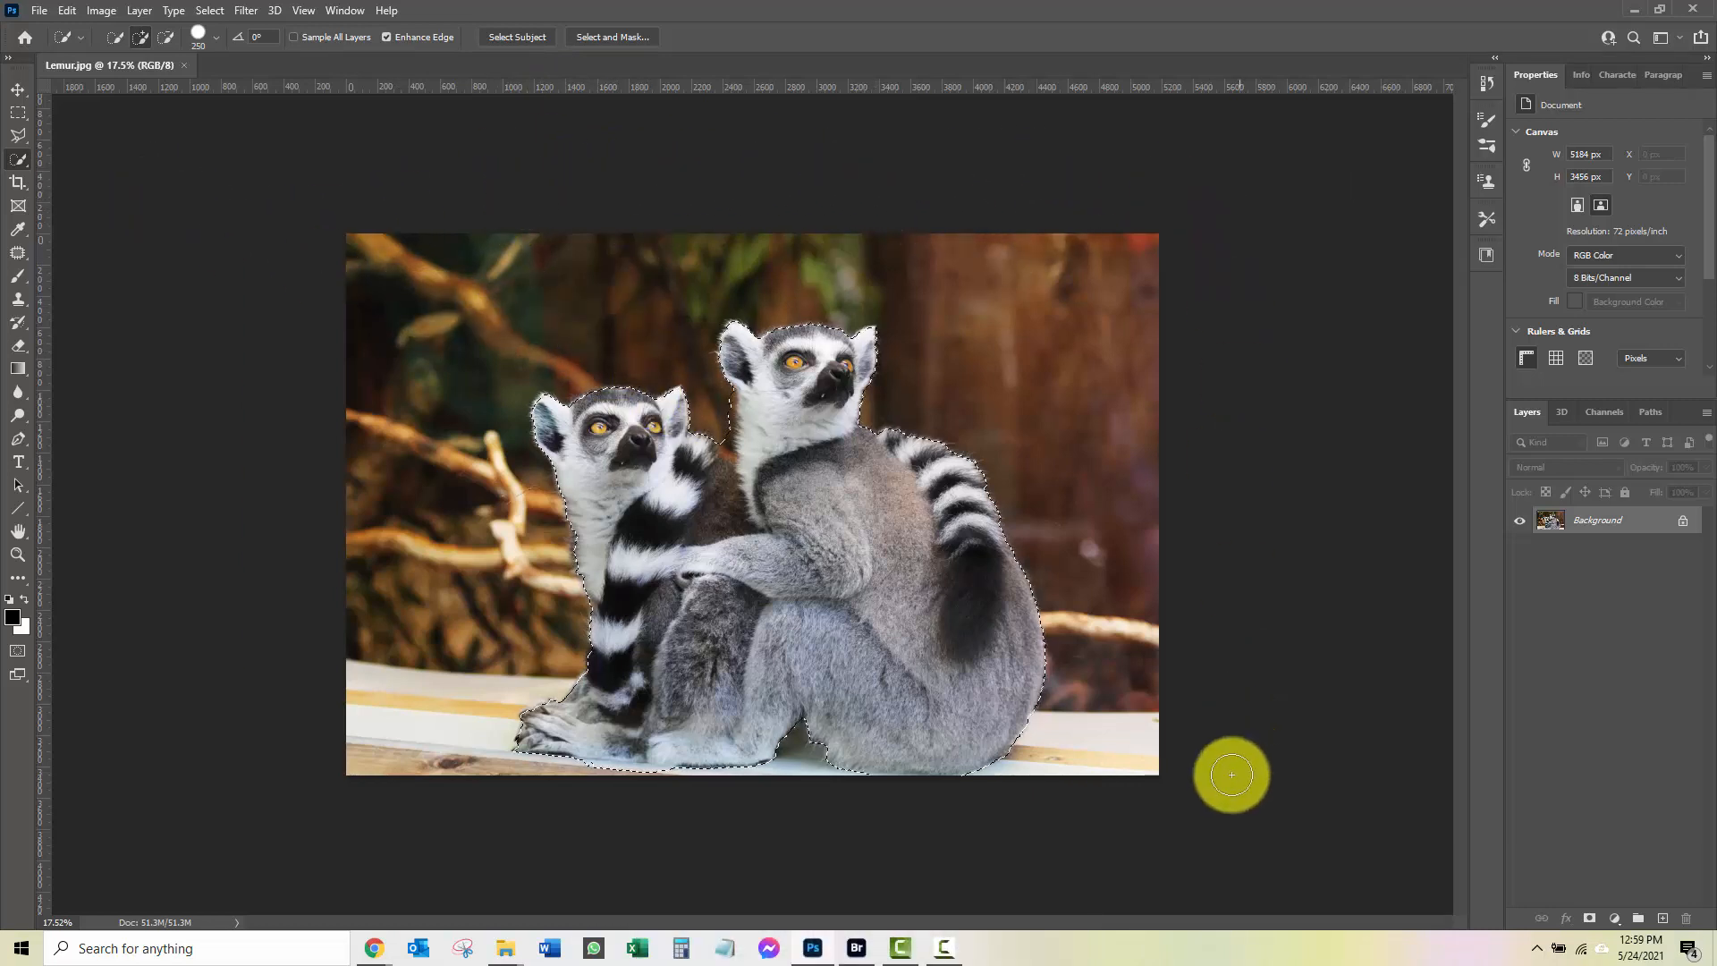
Enlarge the photo to about 23% and clear the existing selection around the two lemurs.
scroll(565, 198, "up", 4)
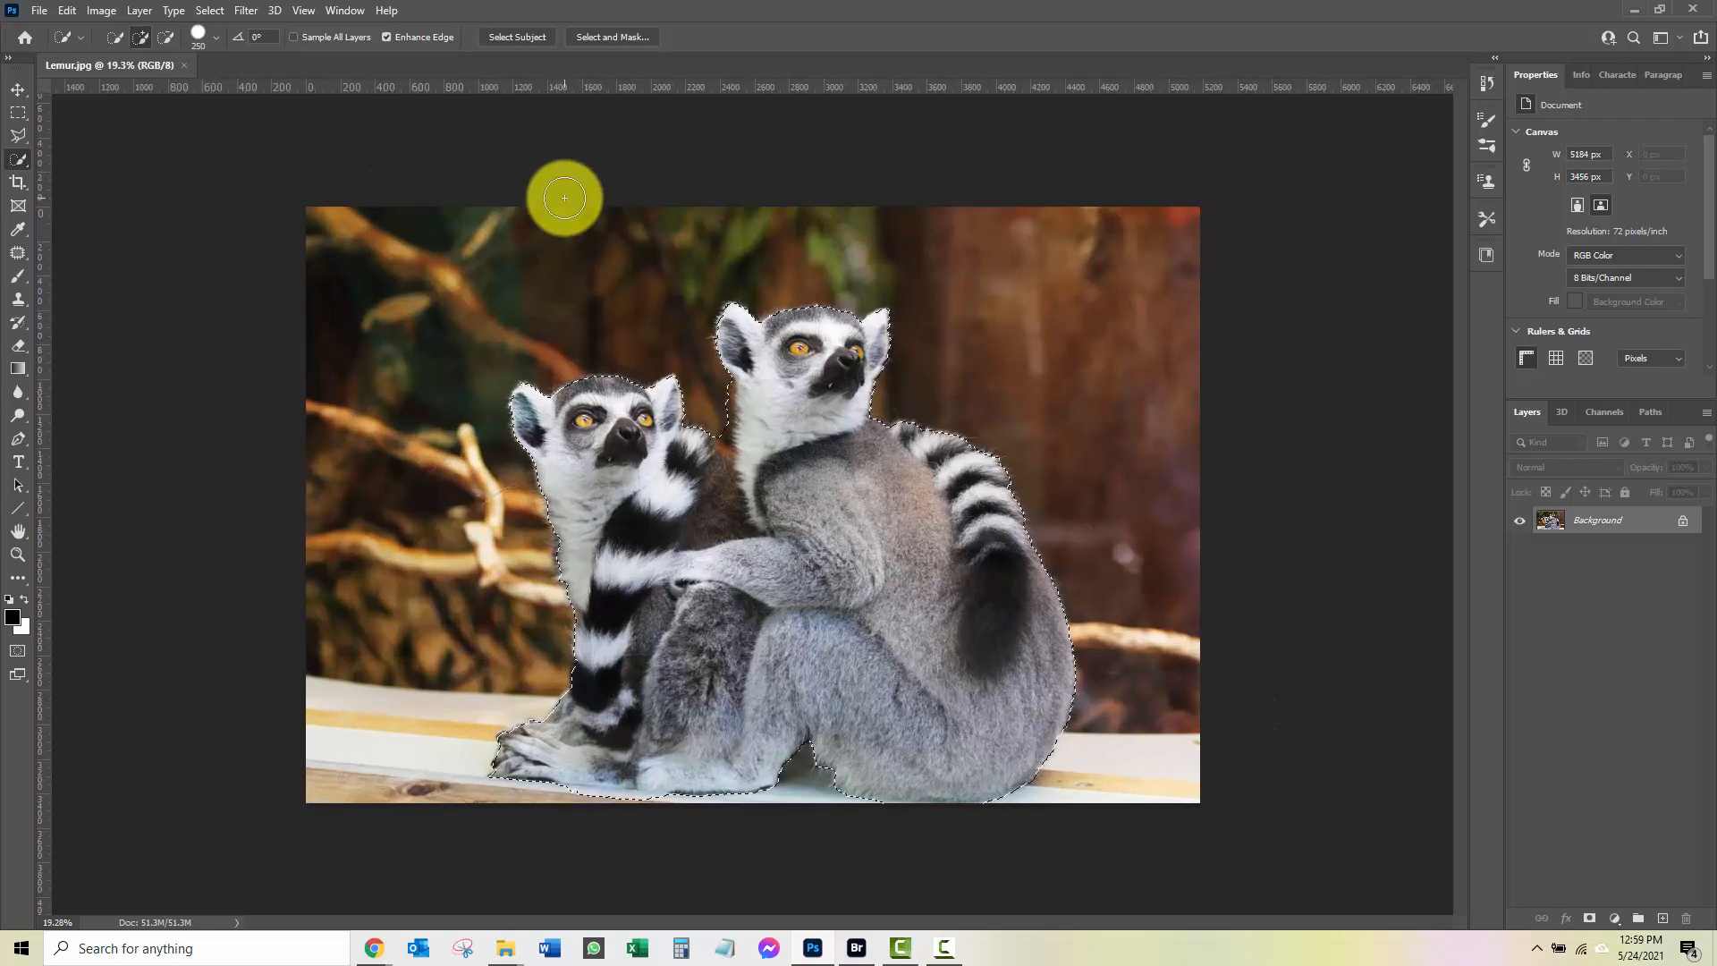
scroll(570, 203, "down", 2)
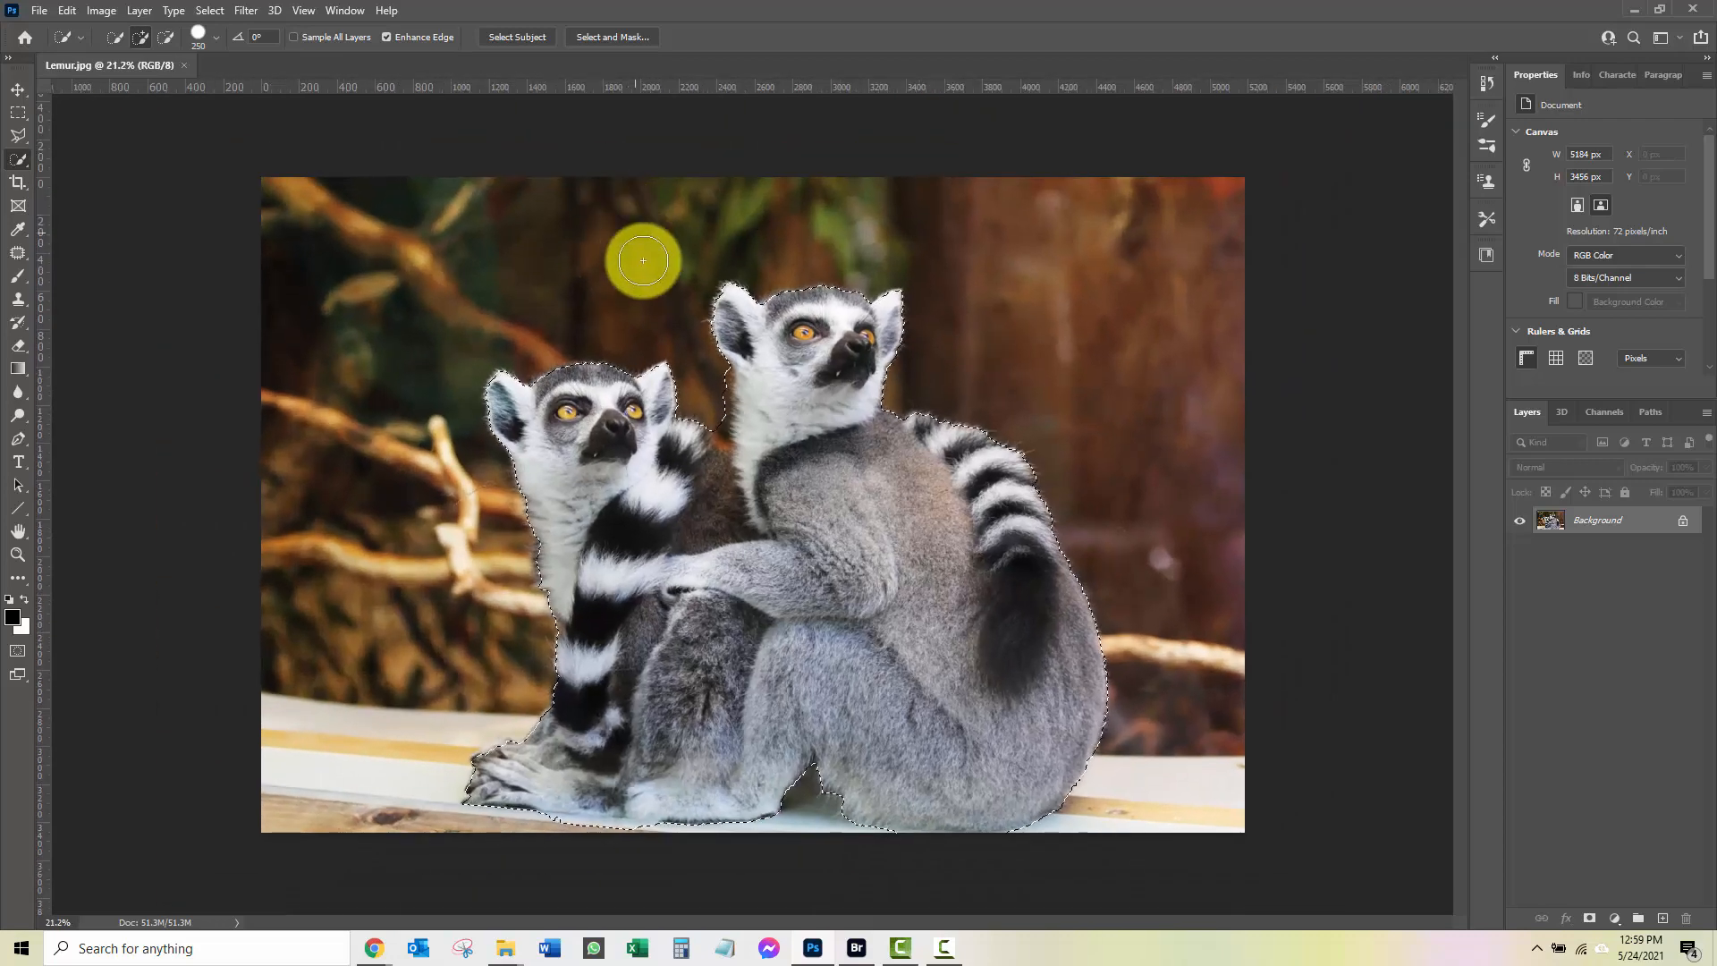
scroll(643, 261, "up", 1)
scroll(644, 266, "up", 1)
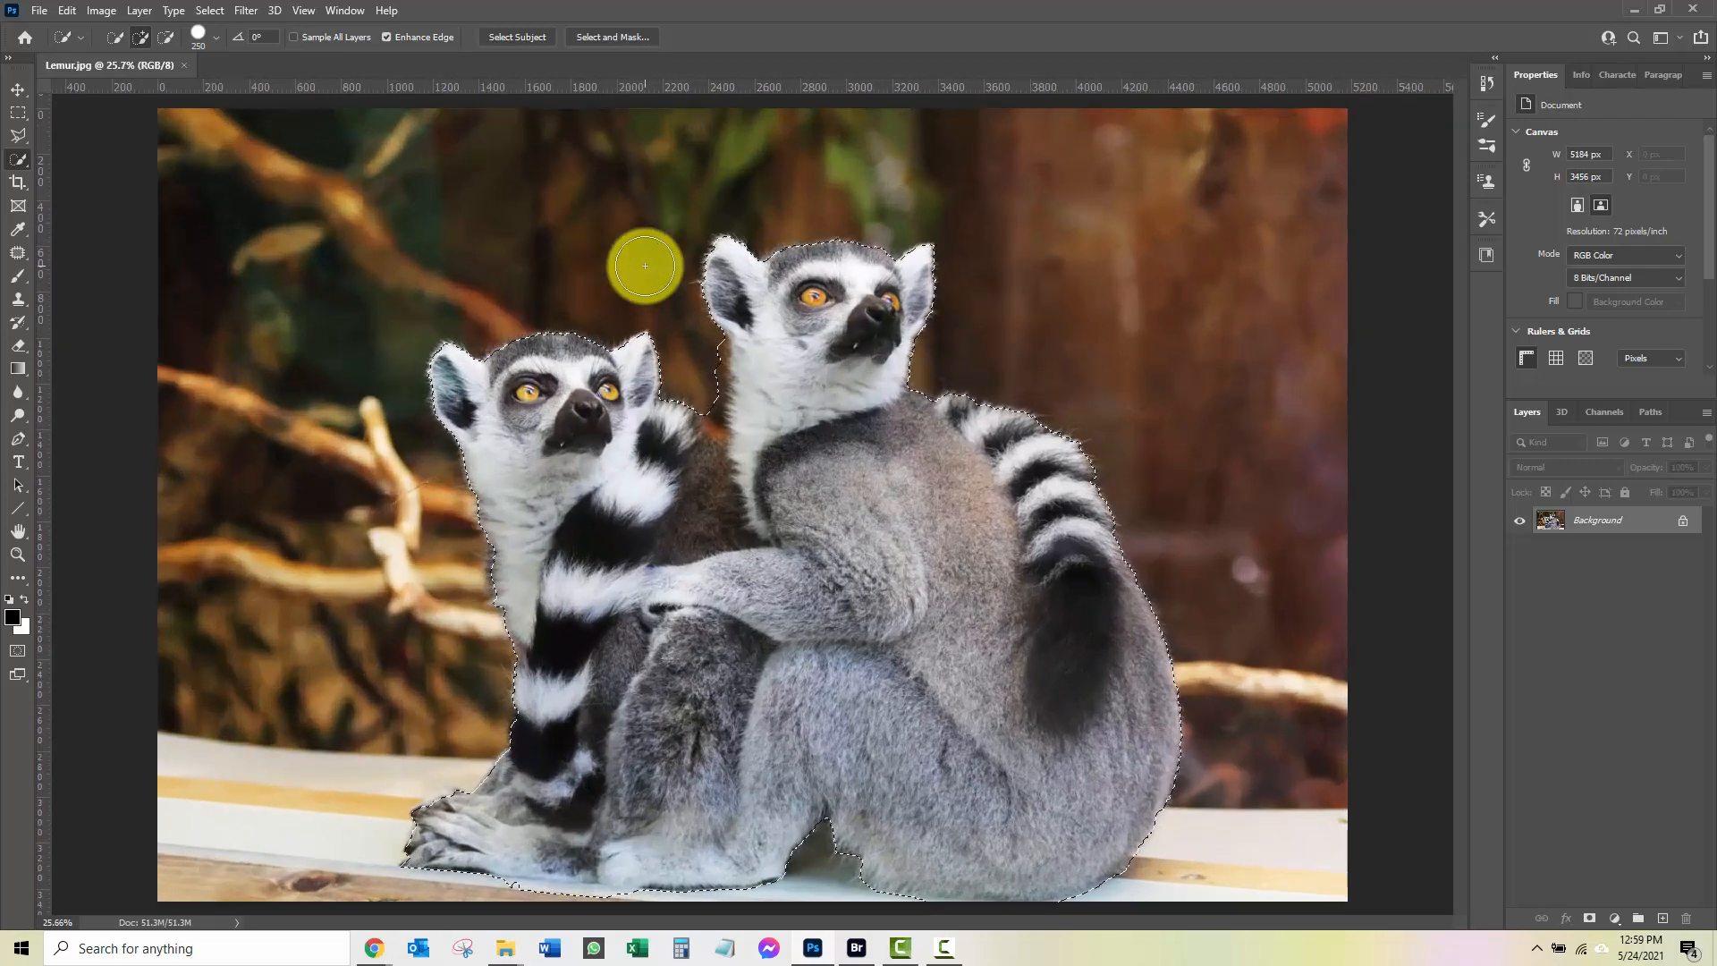
scroll(644, 266, "down", 1)
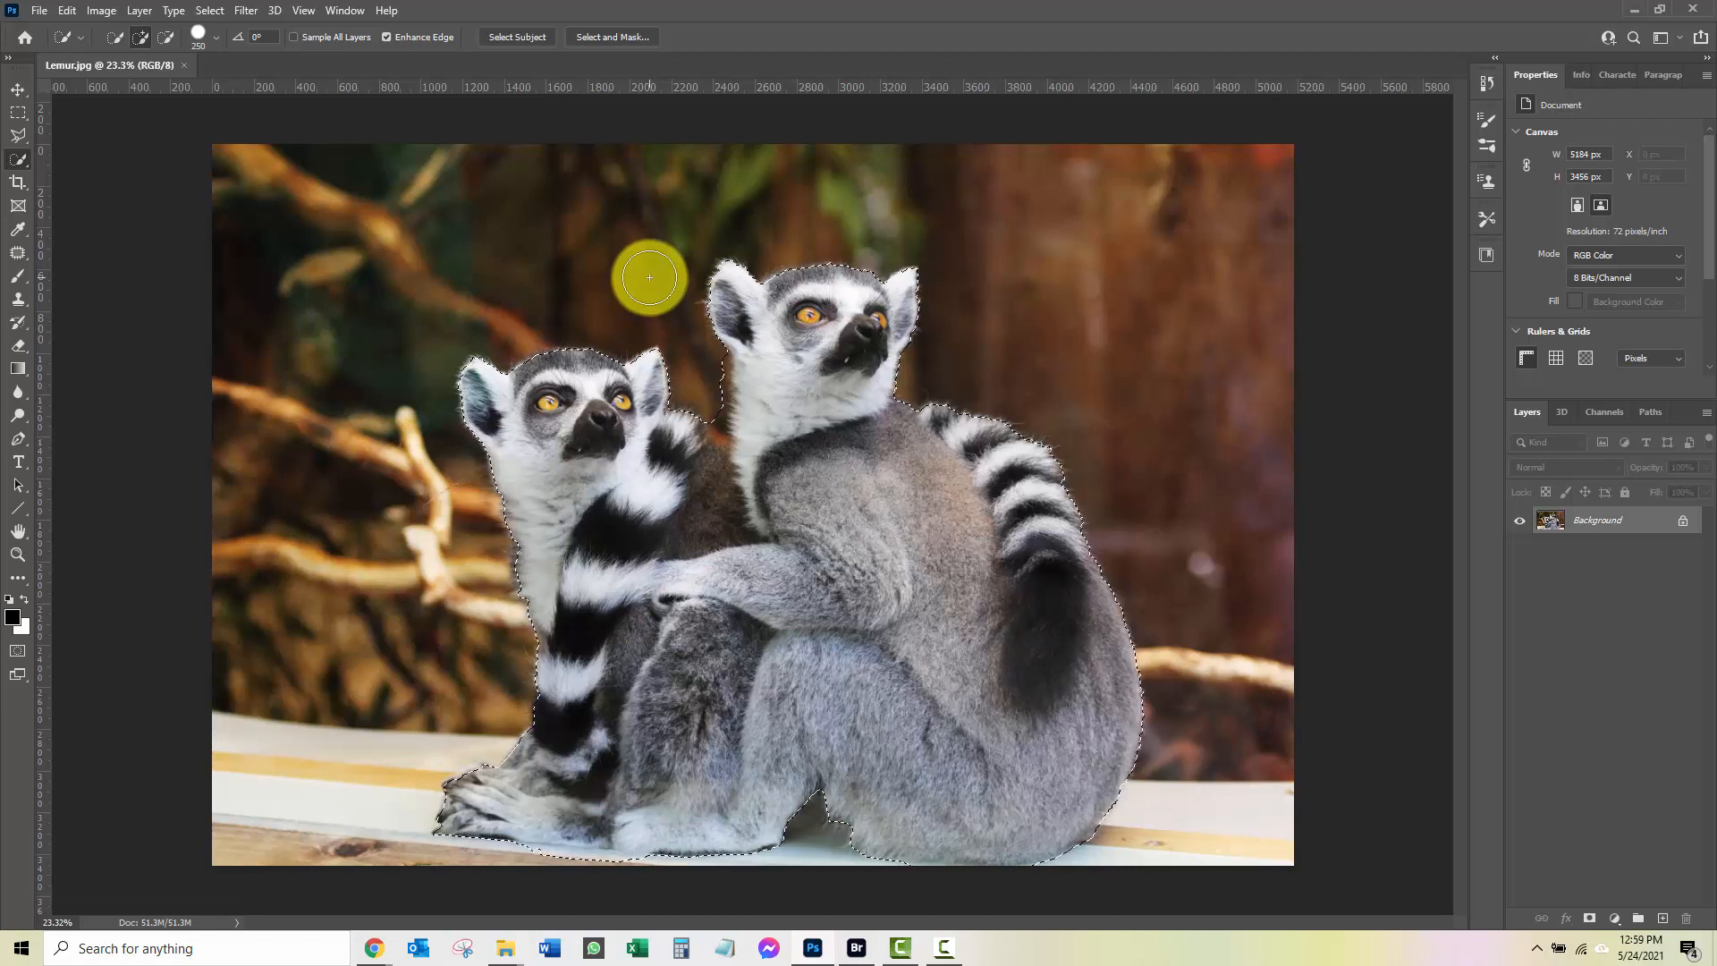
key("ctrl+d")
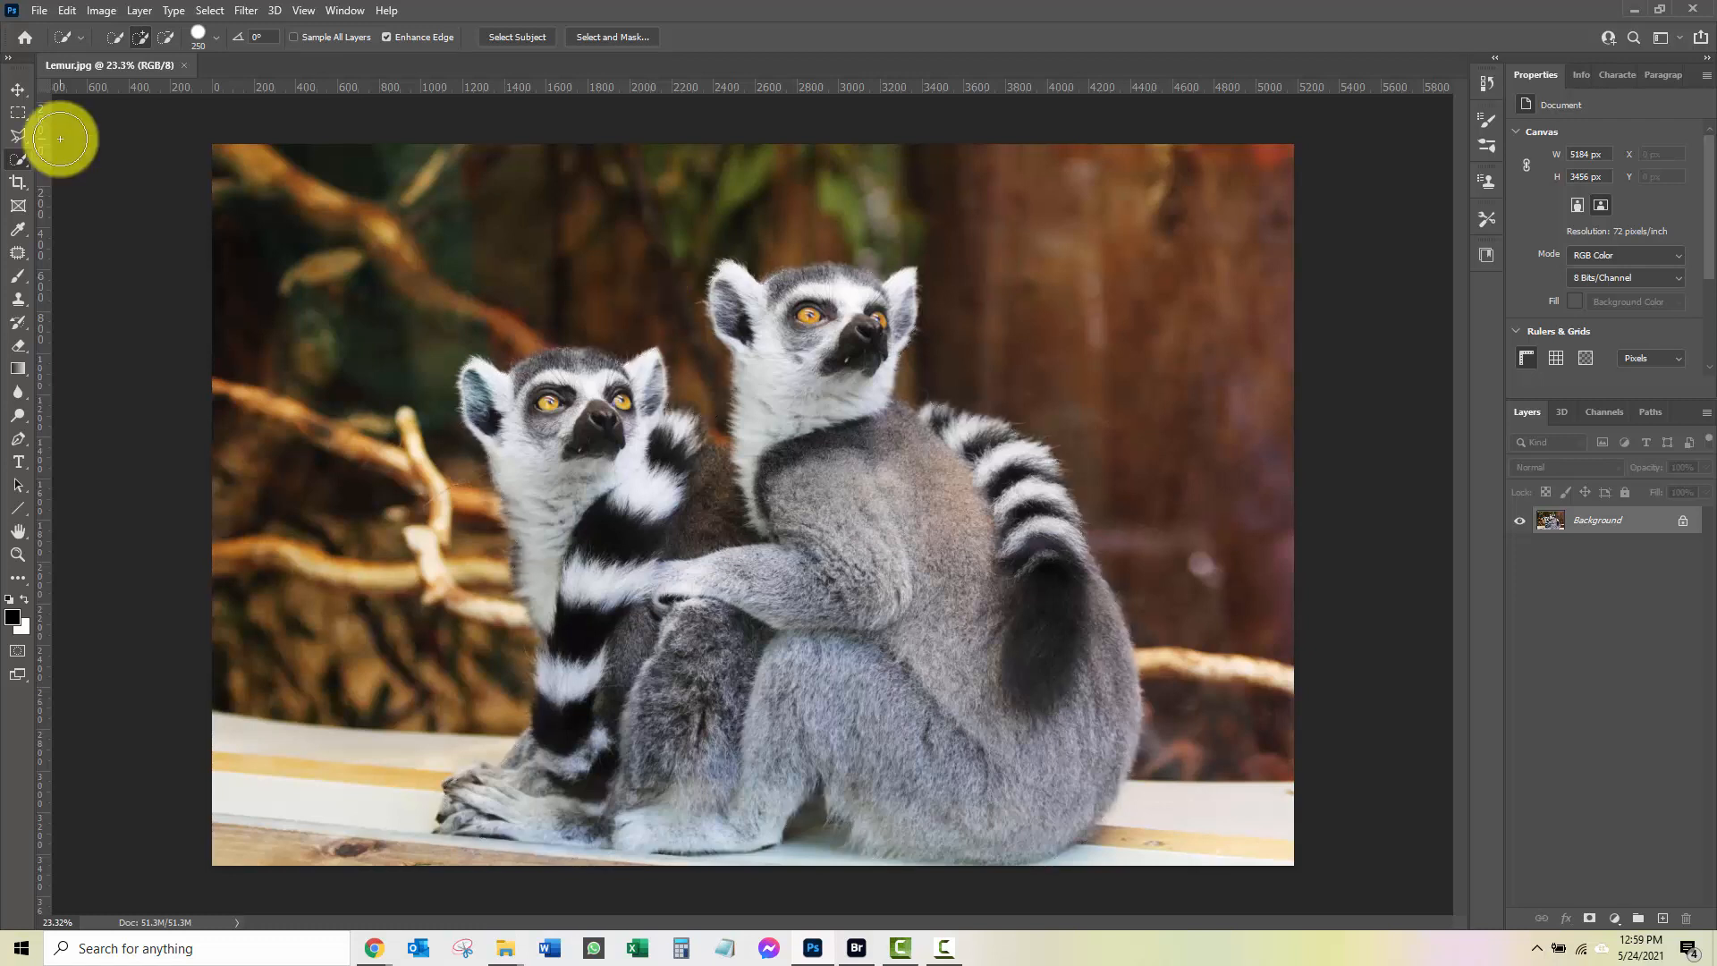
Try a Rectangular Marquee selection on the background above the left lemur's head, and deselect it.
left_click(18, 113)
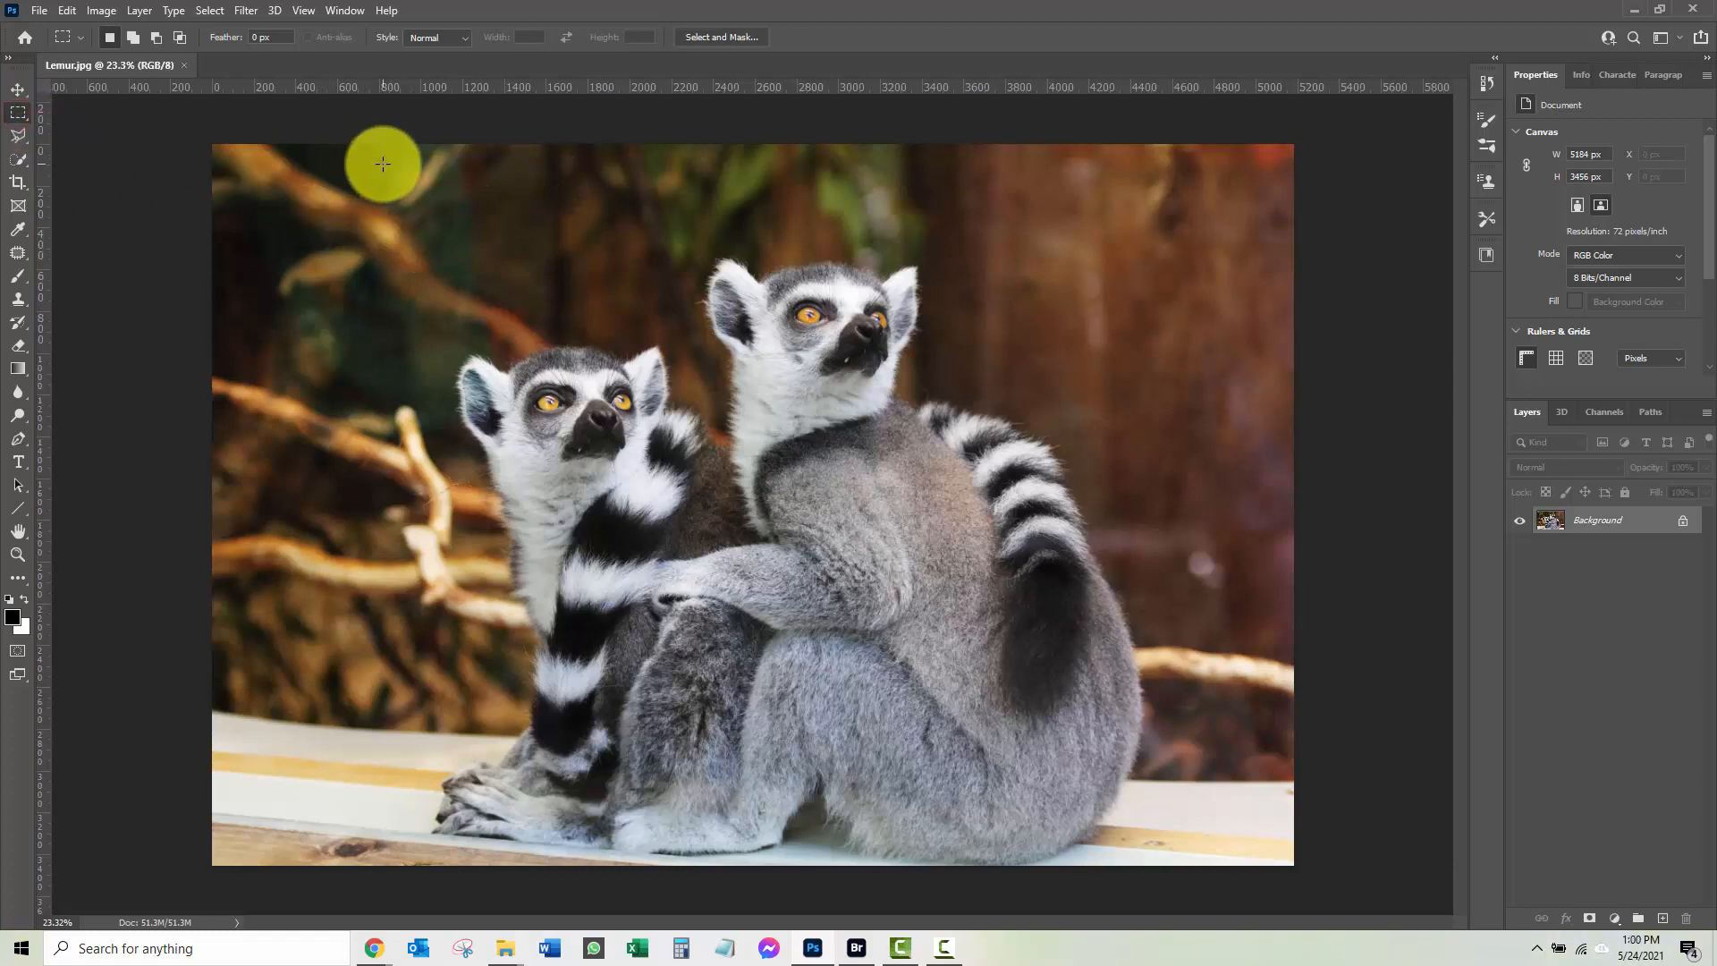
left_click_drag(356, 170, 662, 320)
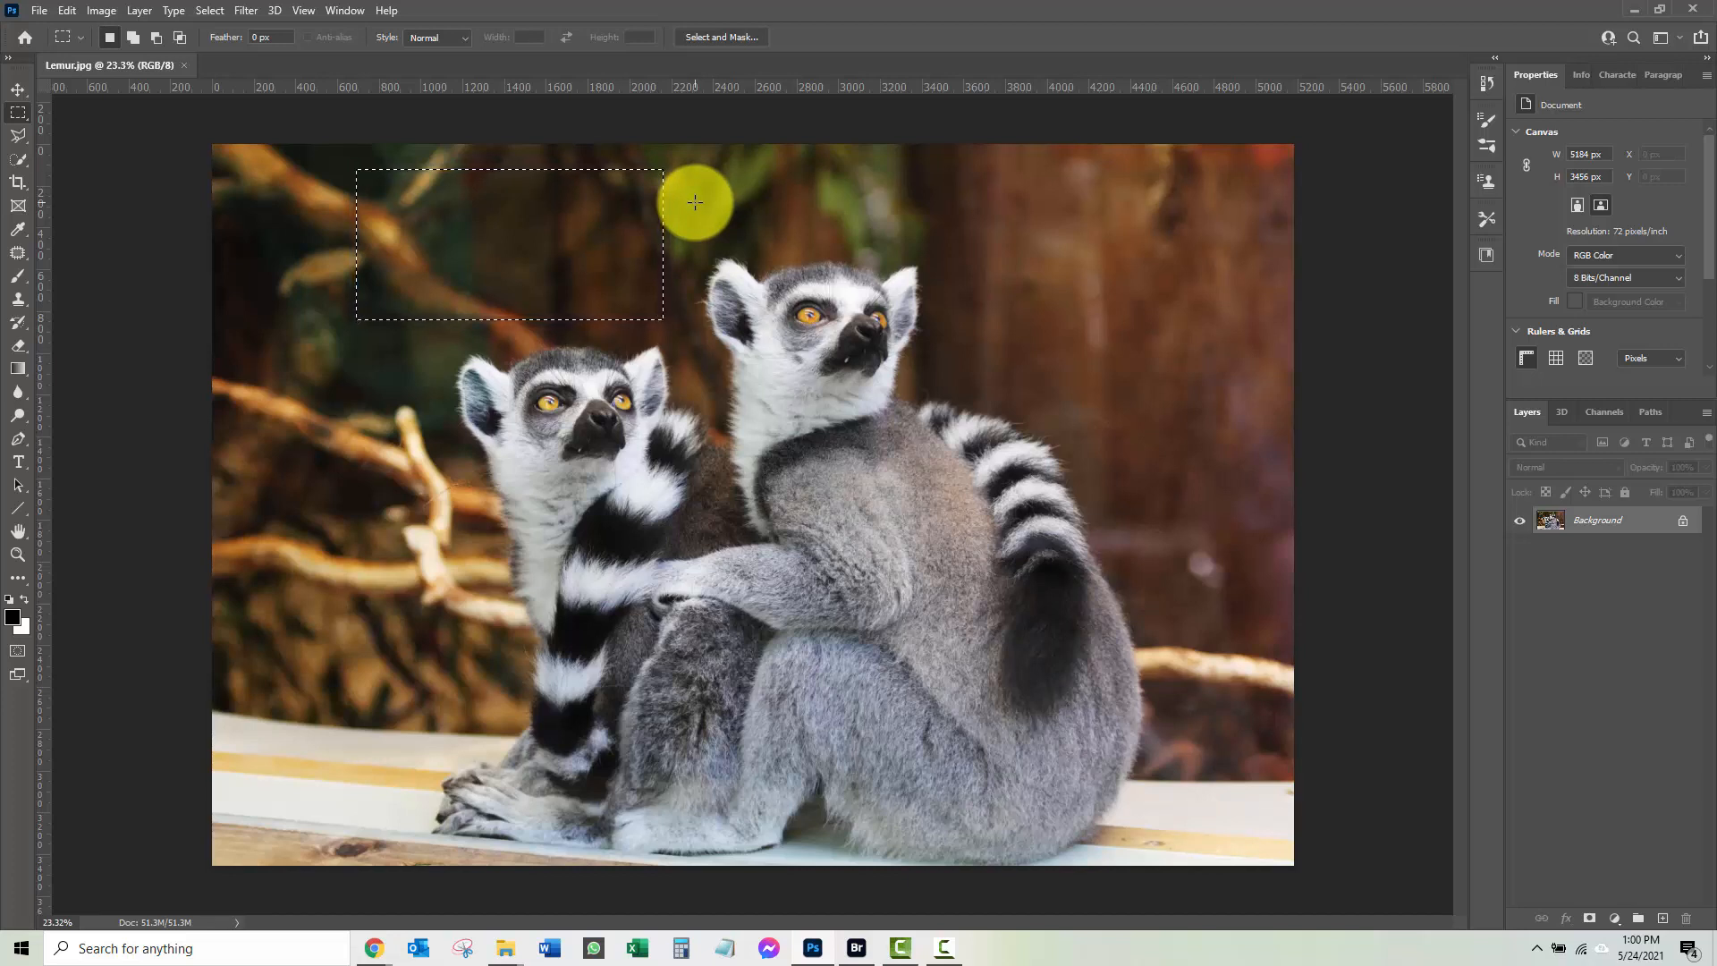
key("ctrl+d")
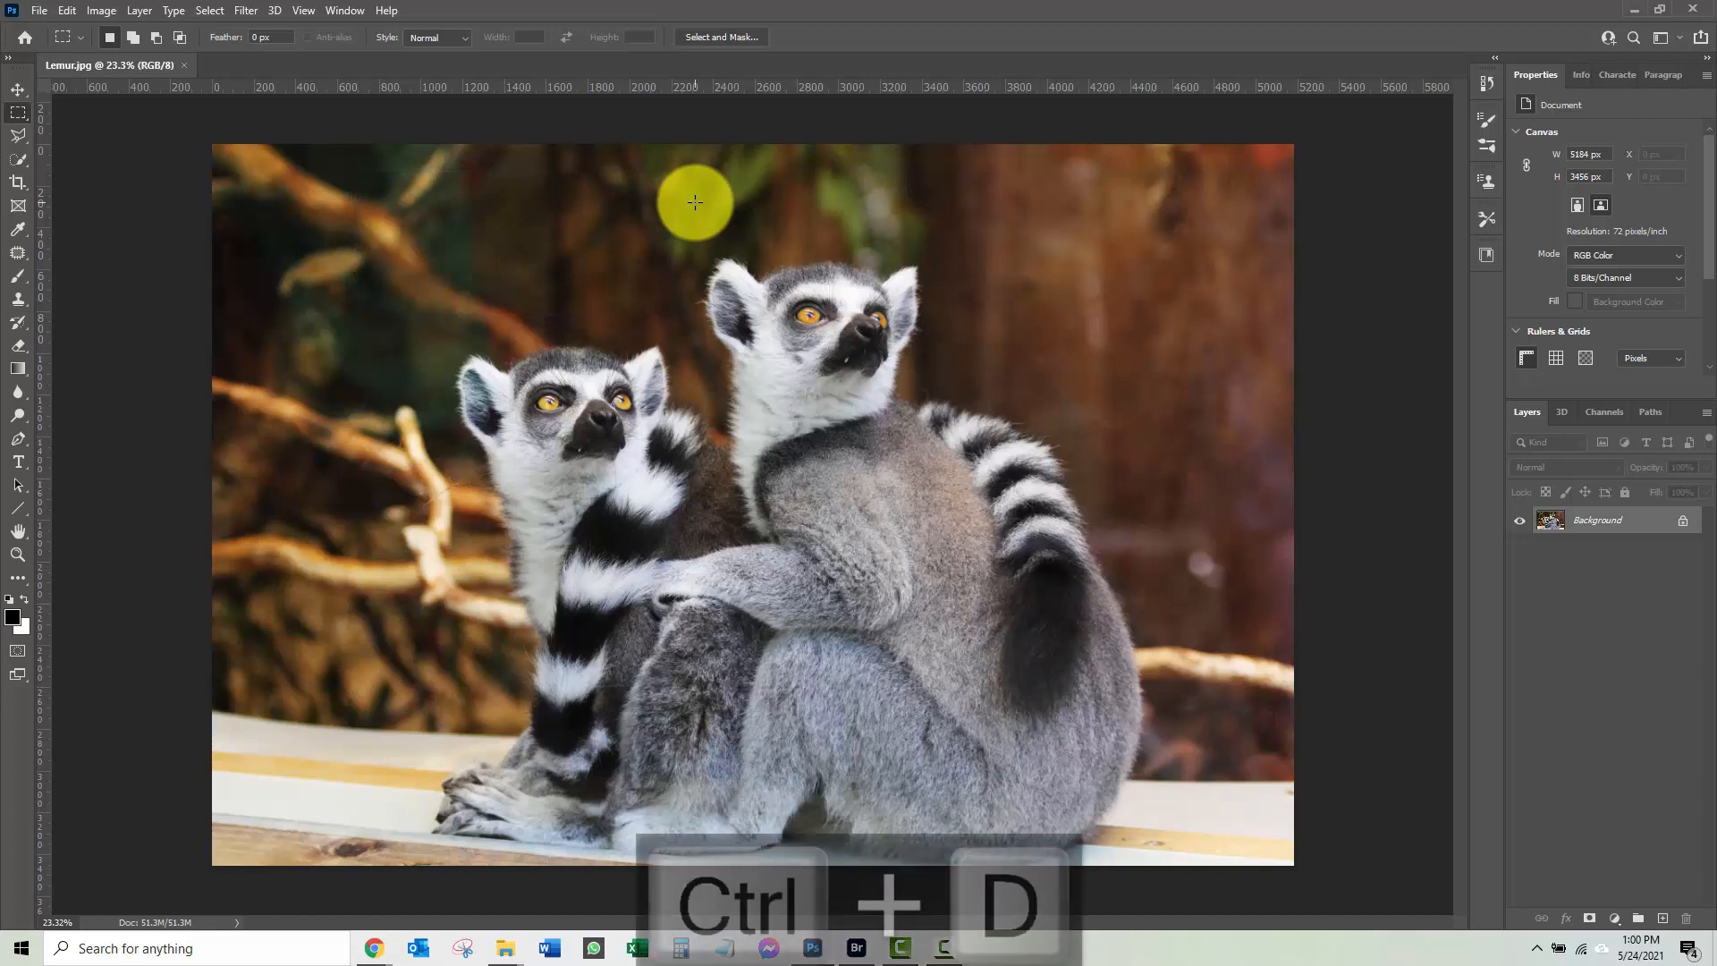
Try a circular selection above the left lemur with the Elliptical Marquee tool, and deselect it.
right_click(22, 116)
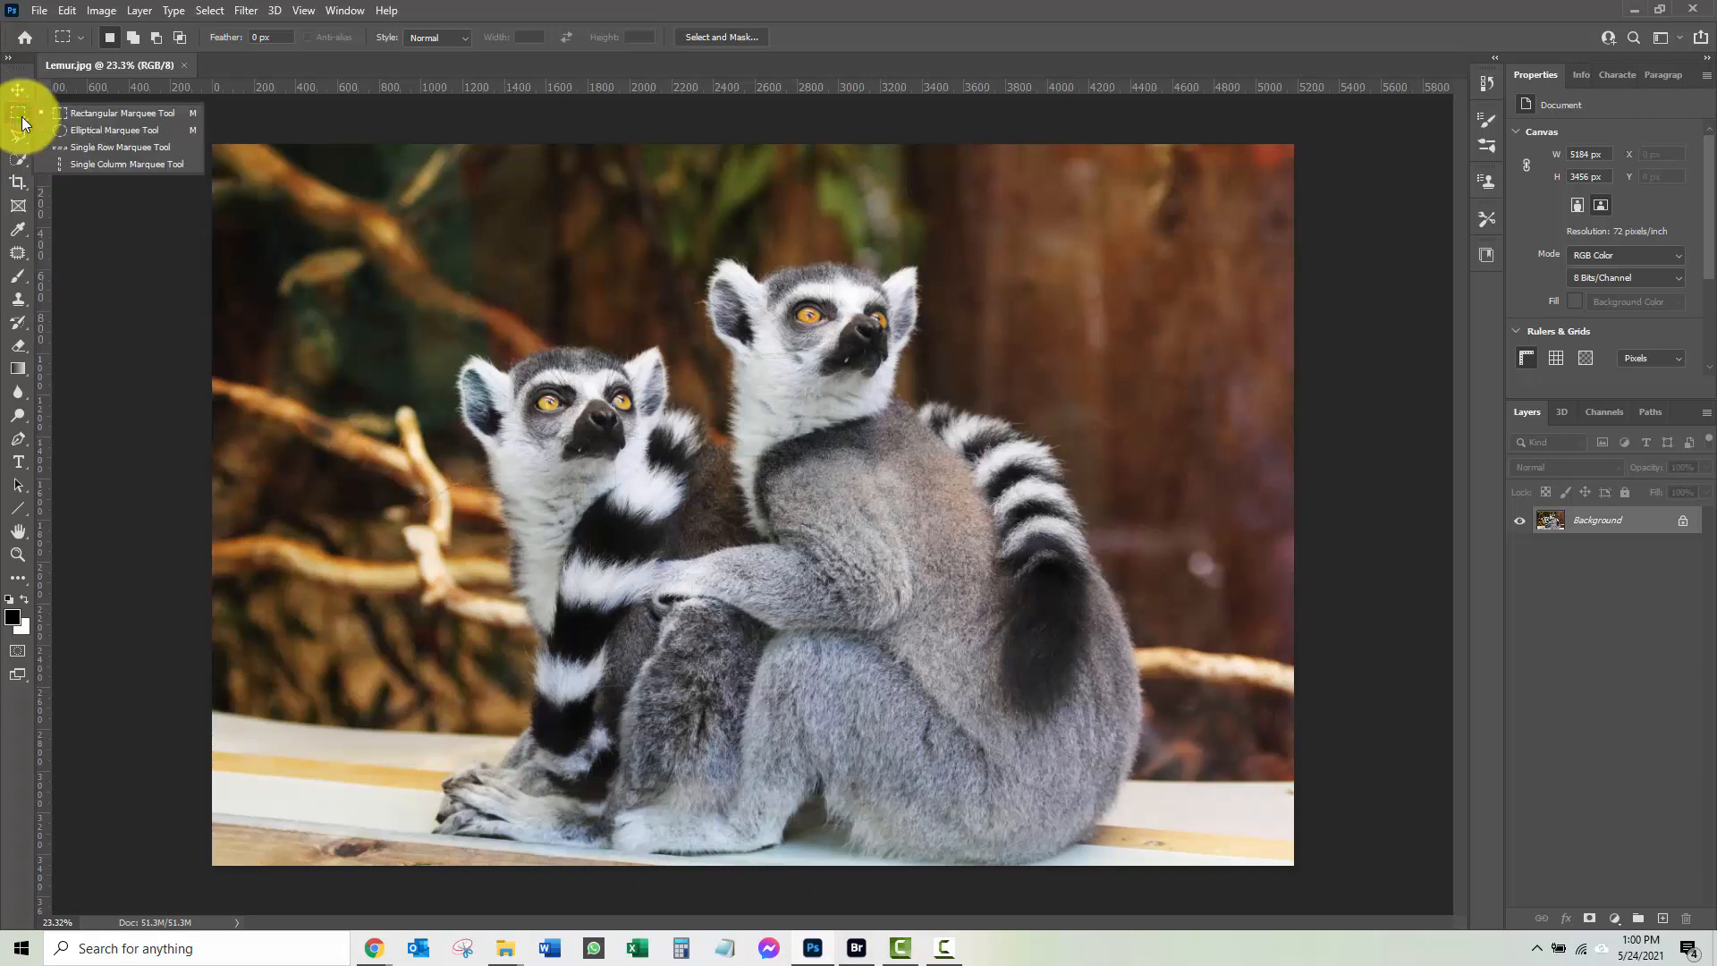
left_click(105, 131)
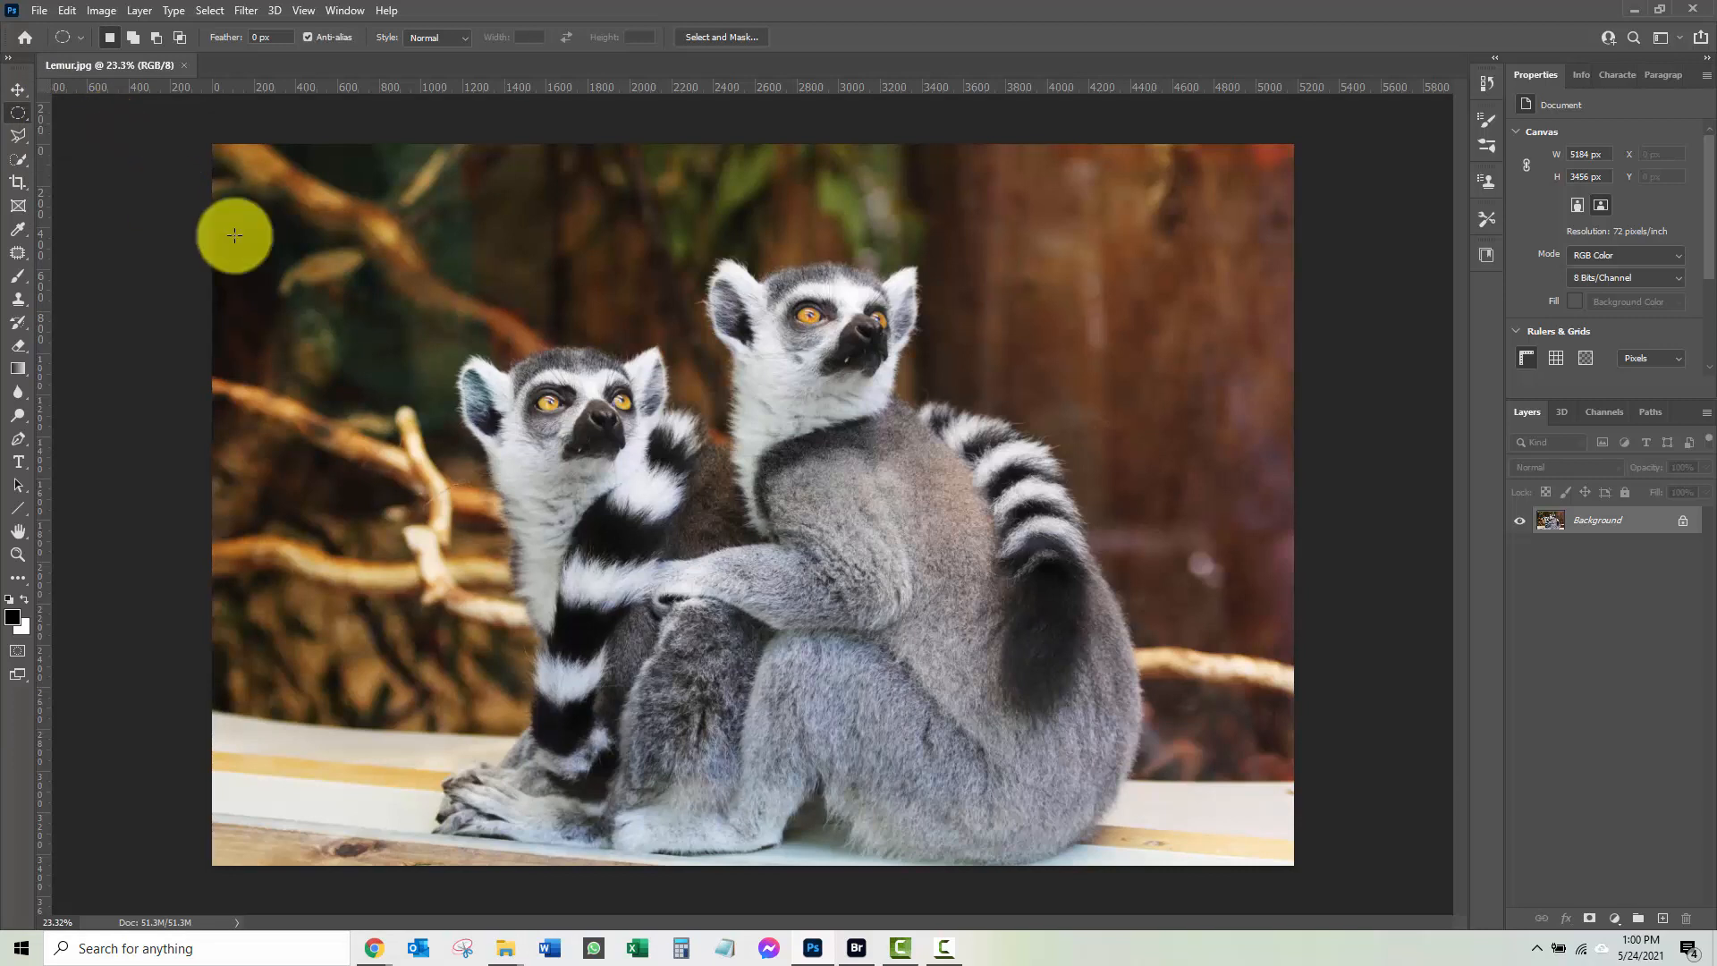
left_click_drag(367, 211, 746, 382)
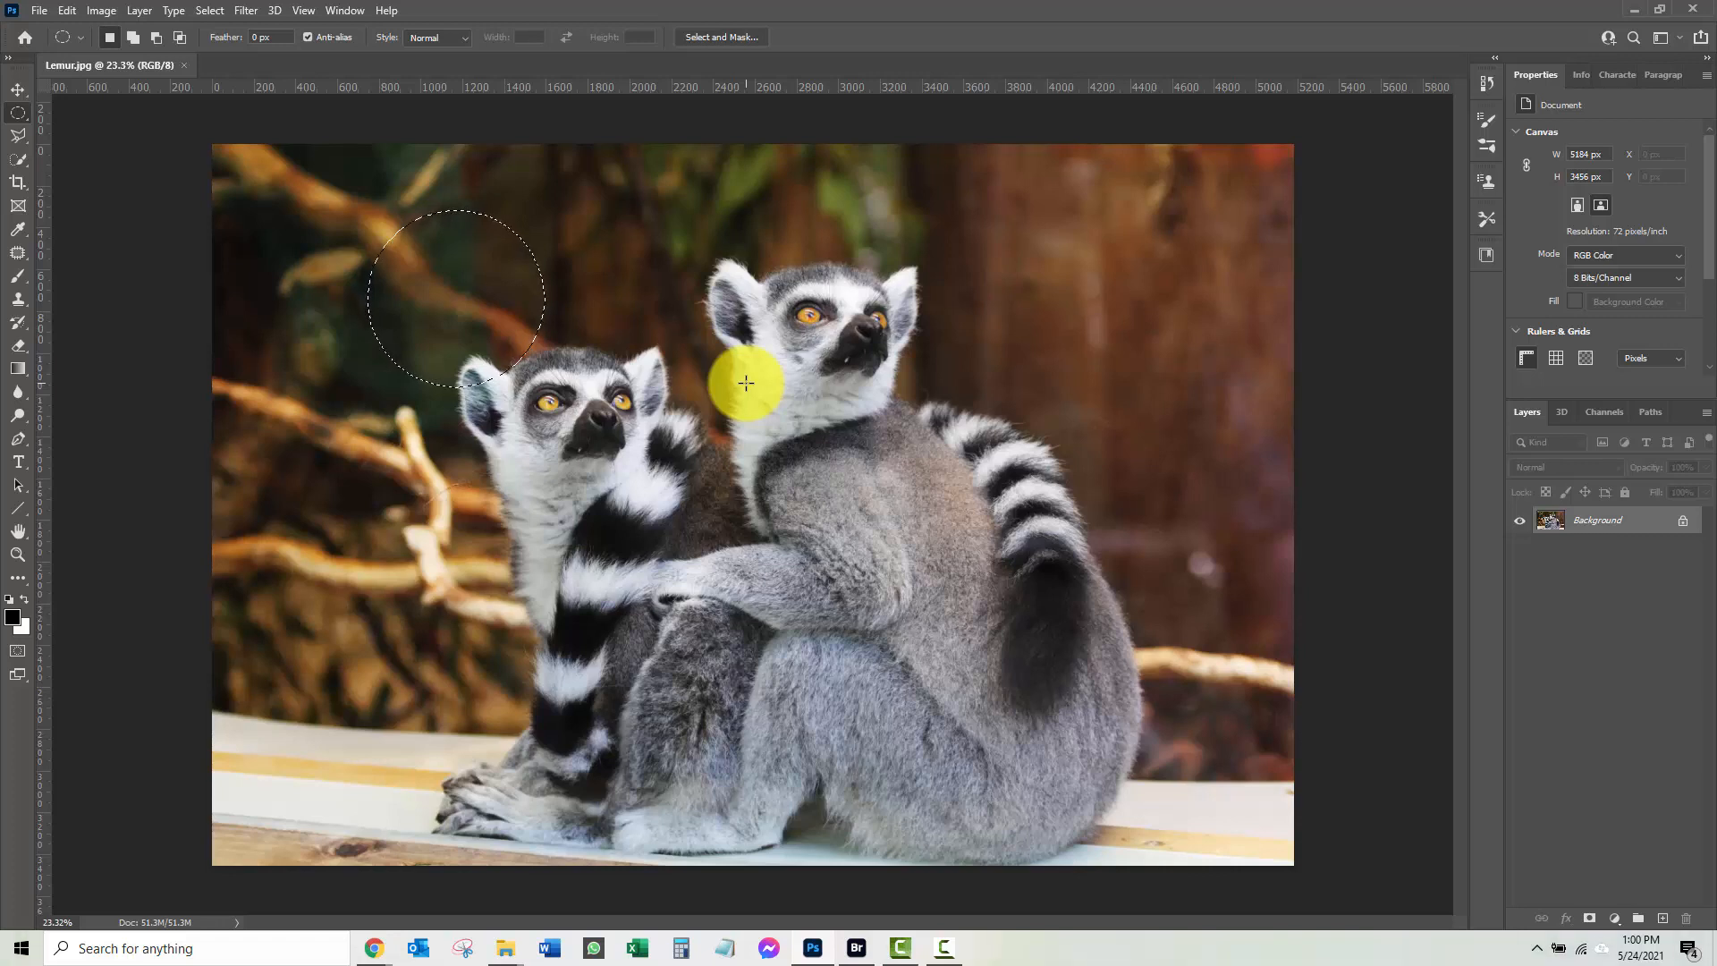
key("ctrl+d")
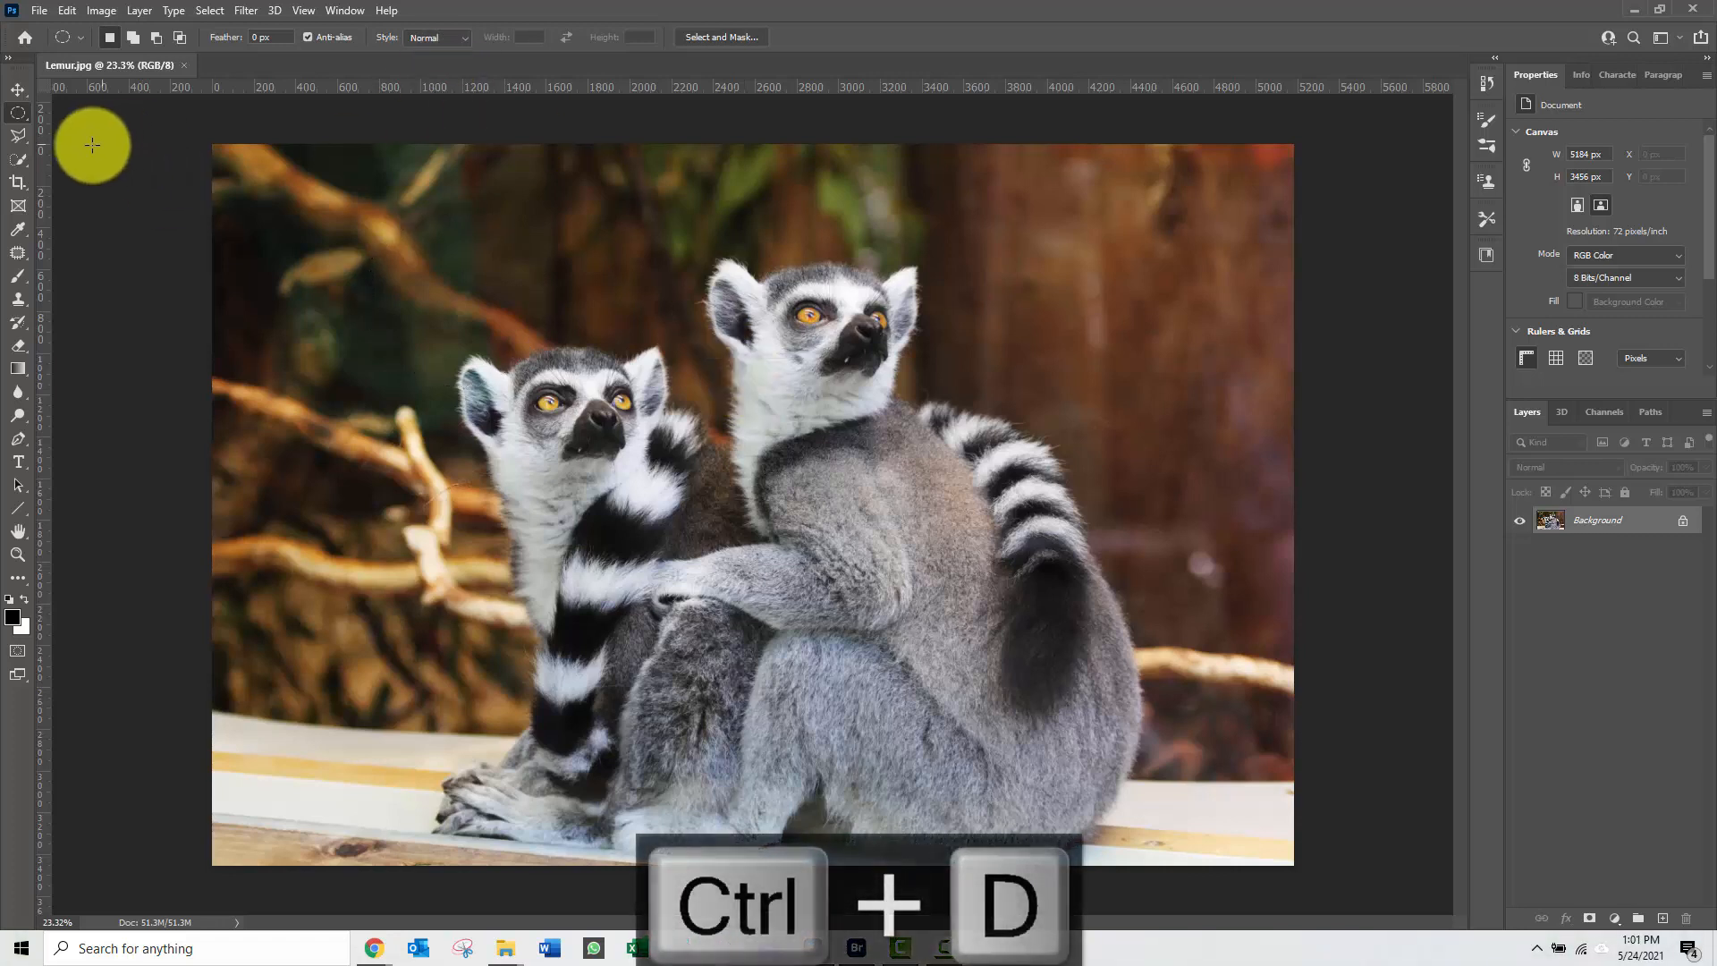
Try a freehand Lasso selection along the outlines of both lemurs' heads, and deselect it.
left_click(18, 136)
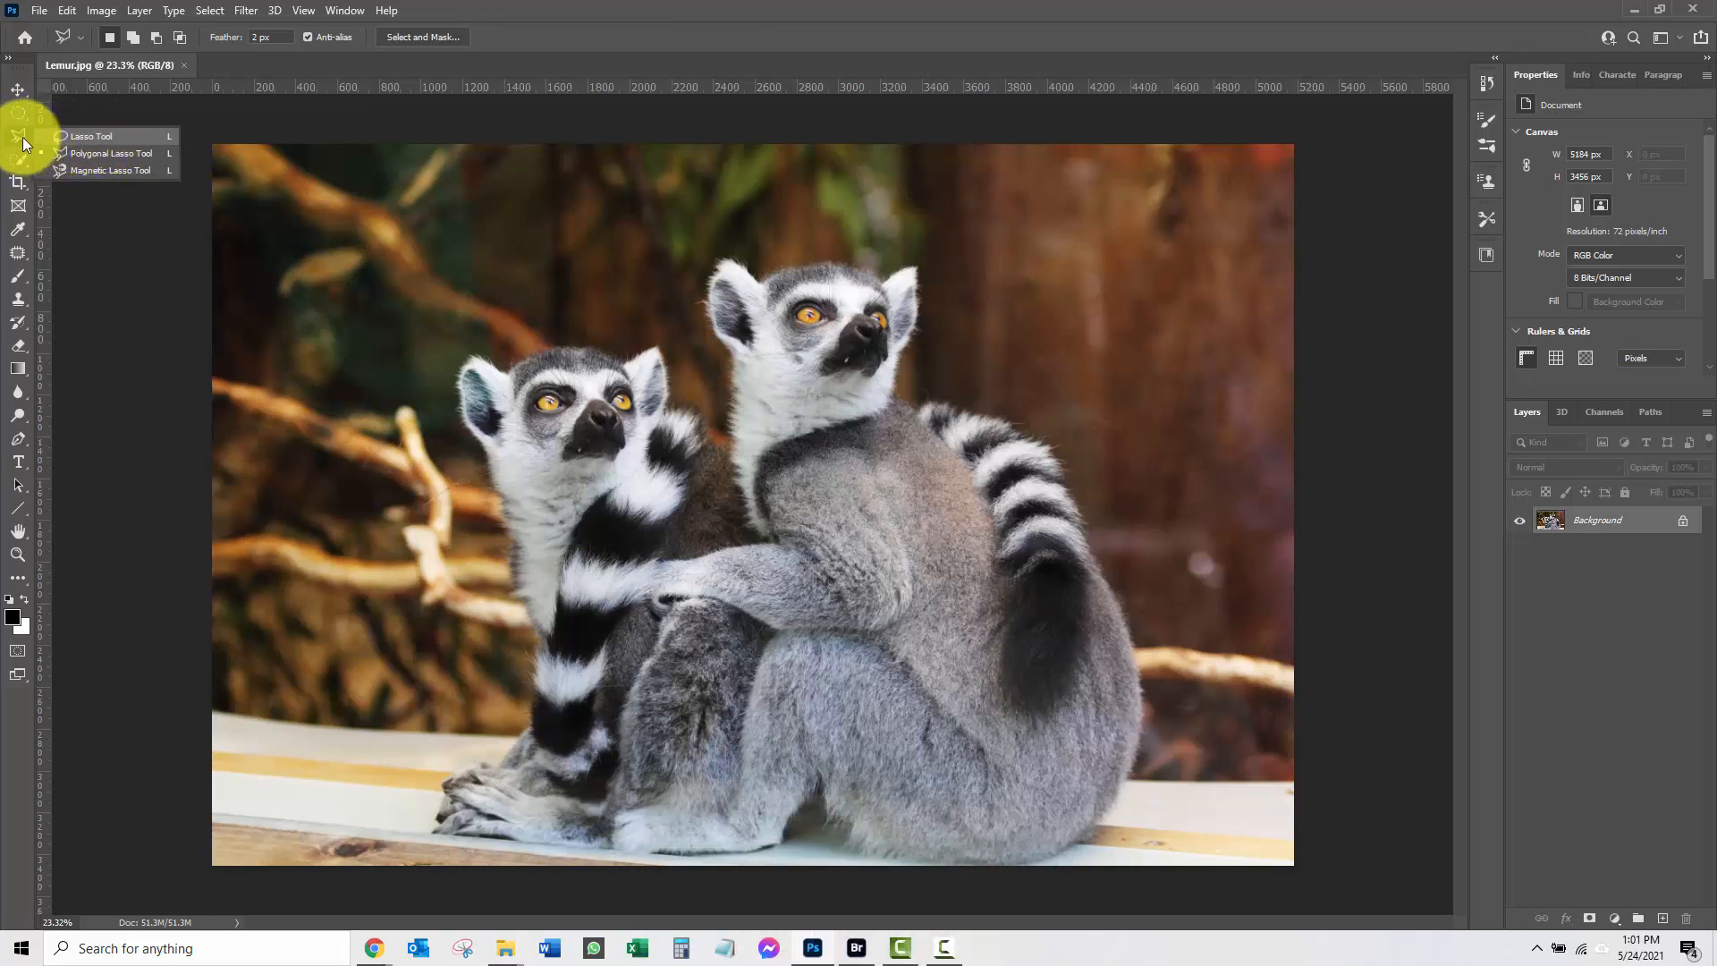
left_click(94, 138)
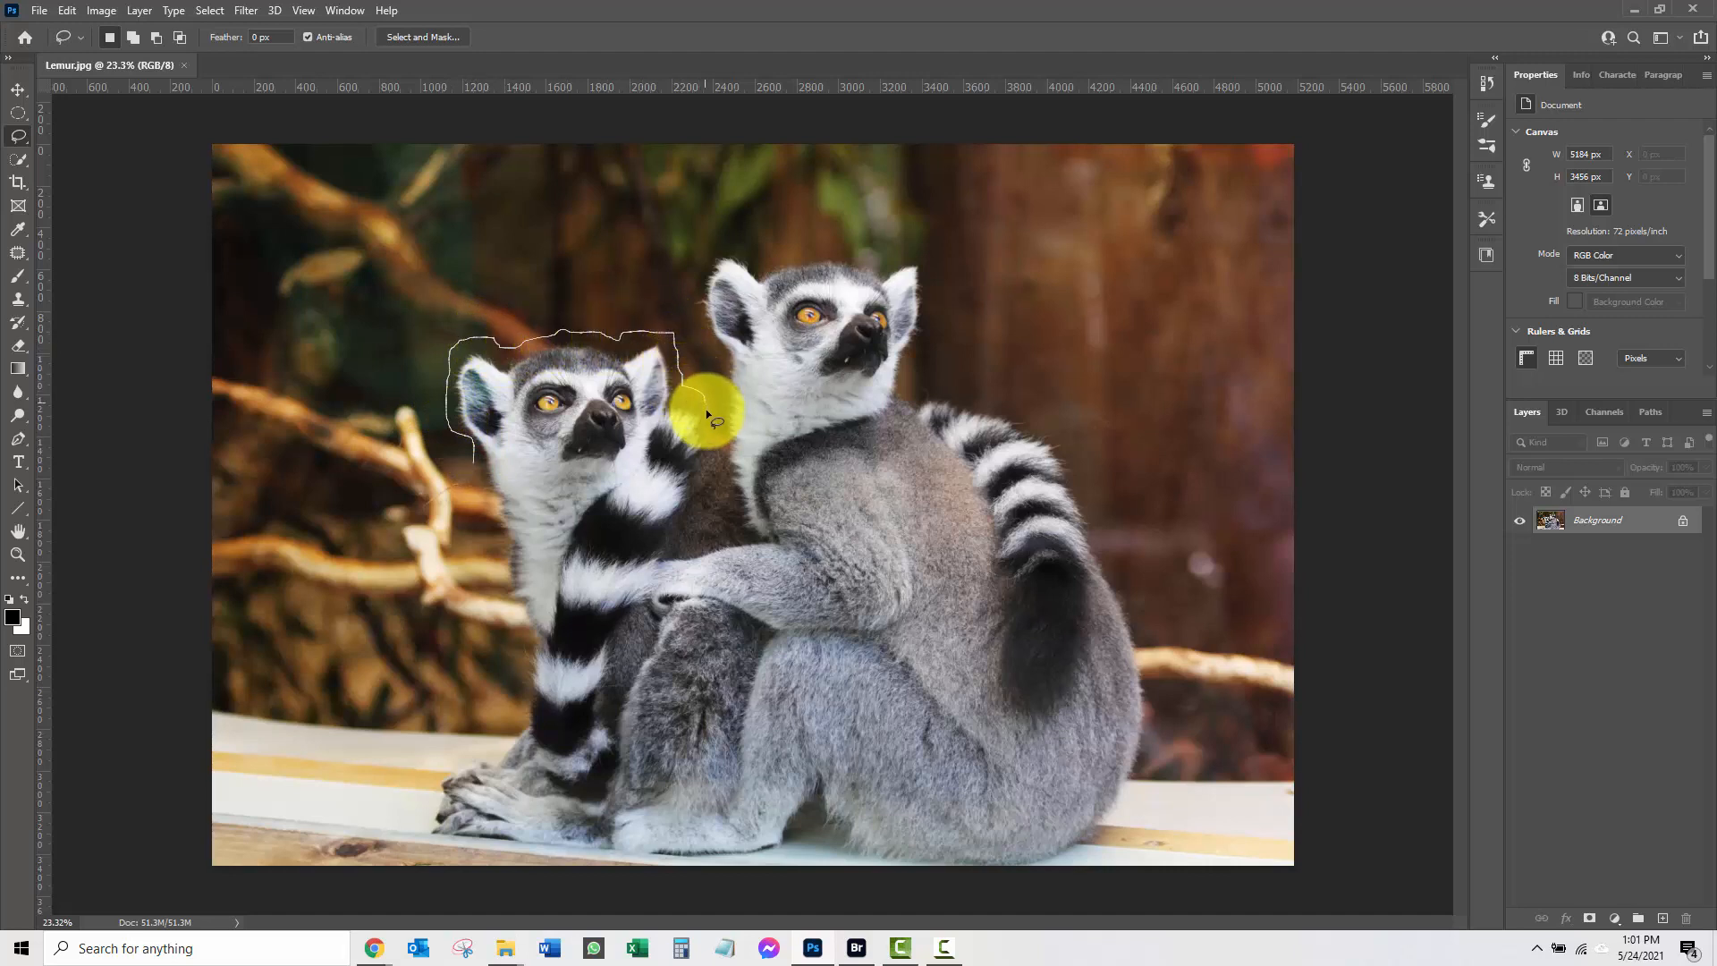
left_click_drag(697, 344, 669, 271)
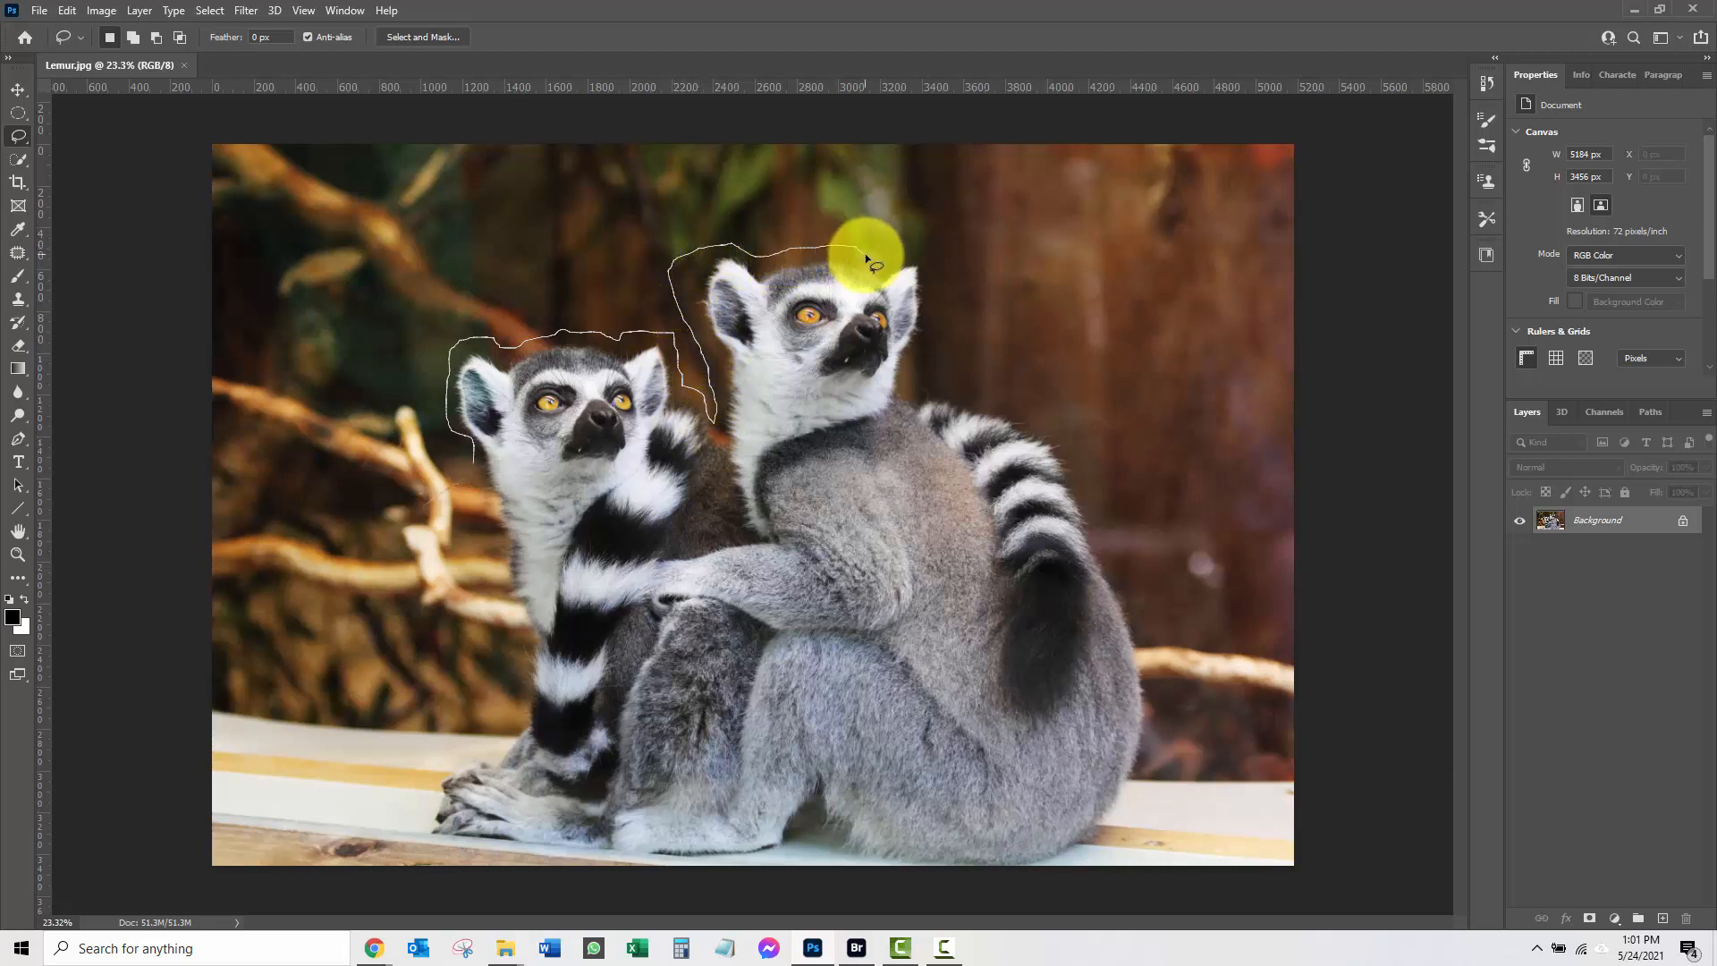
left_click_drag(710, 177, 601, 203)
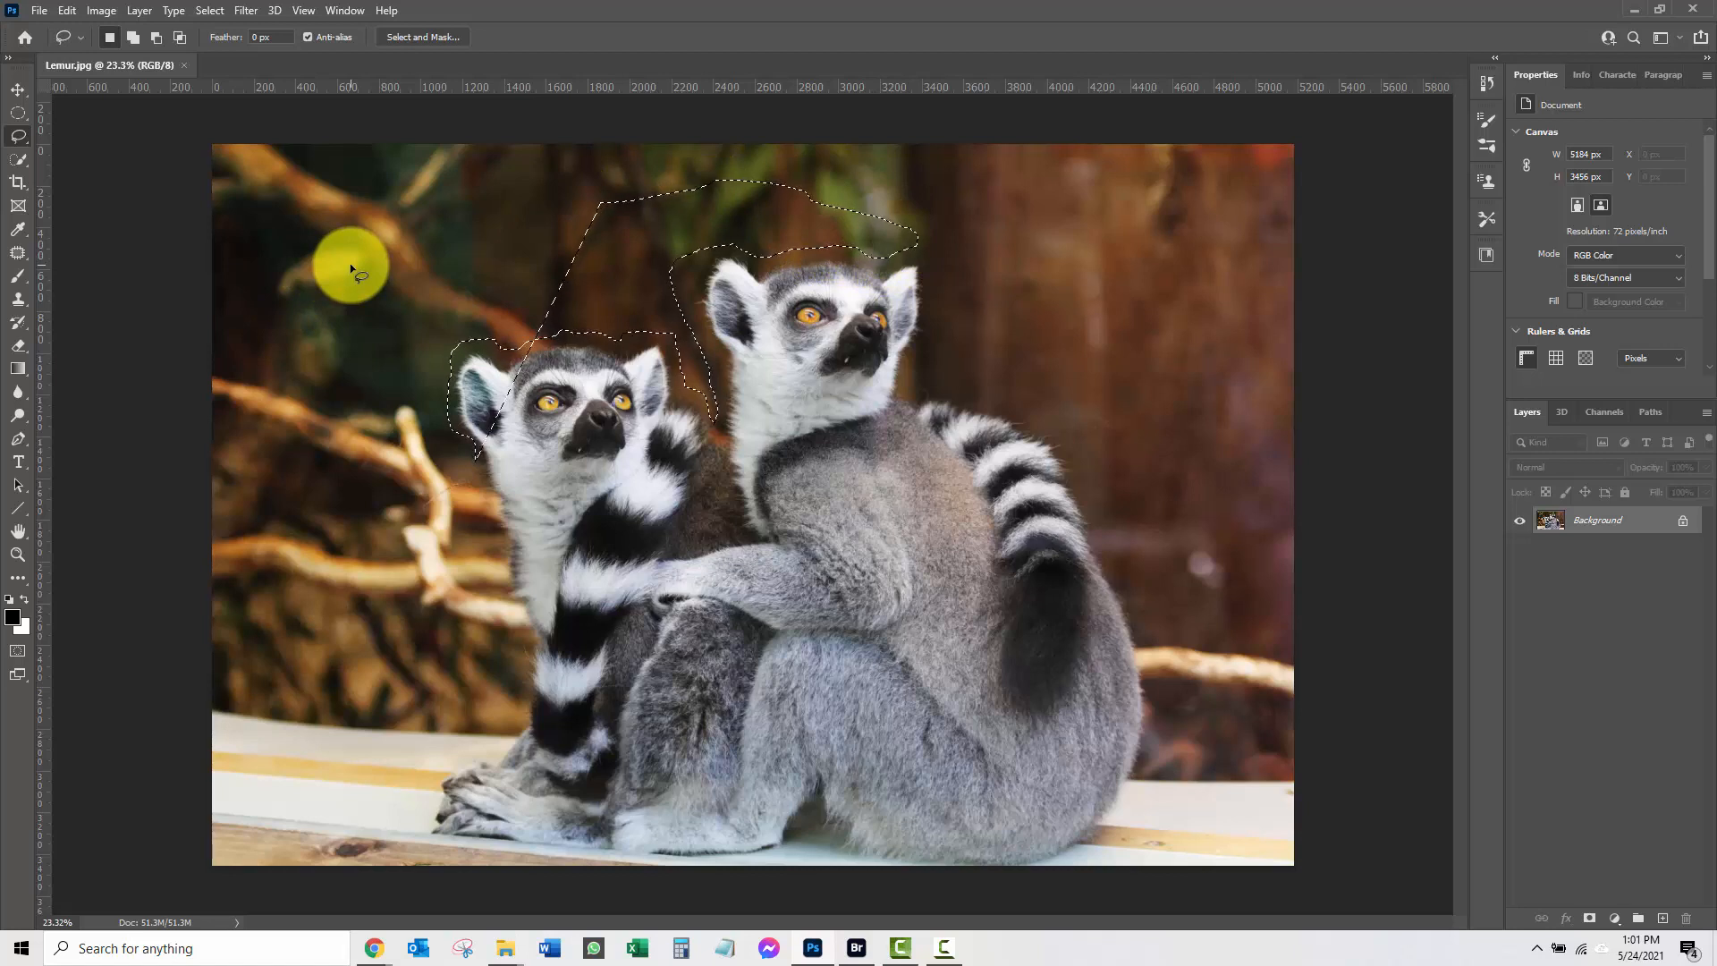
key("ctrl+d")
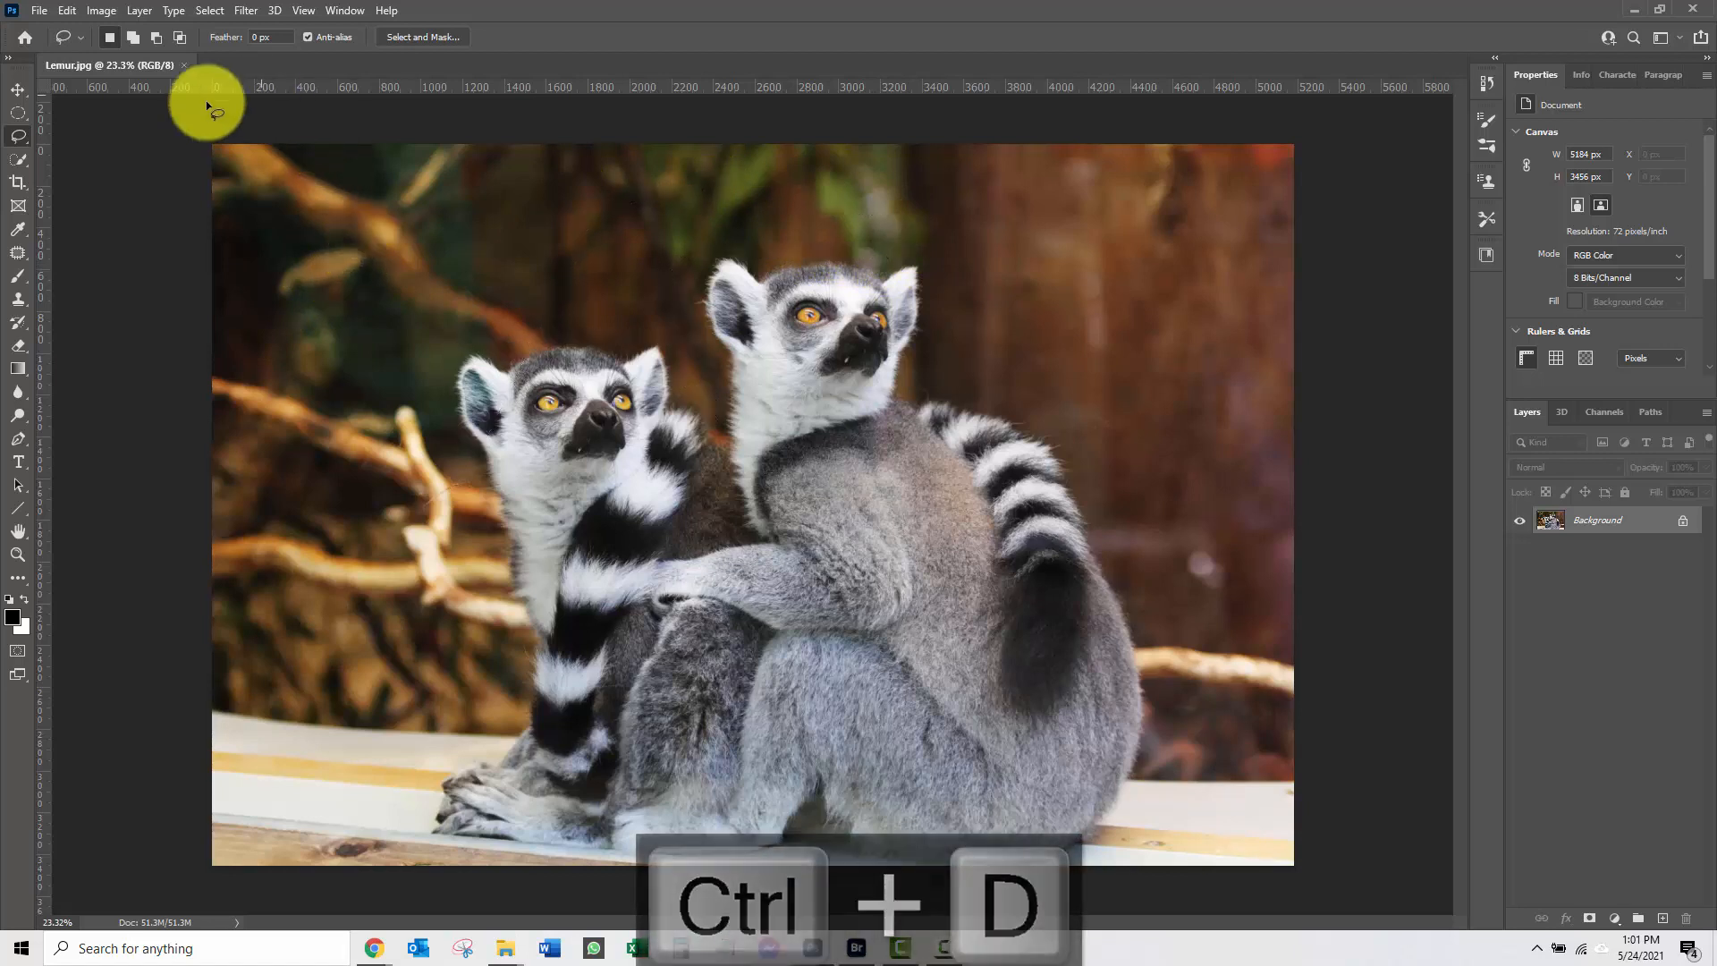
Try tracing the top of the left lemur's head and its ear with the Polygonal Lasso tool, and discard the outline.
right_click(20, 136)
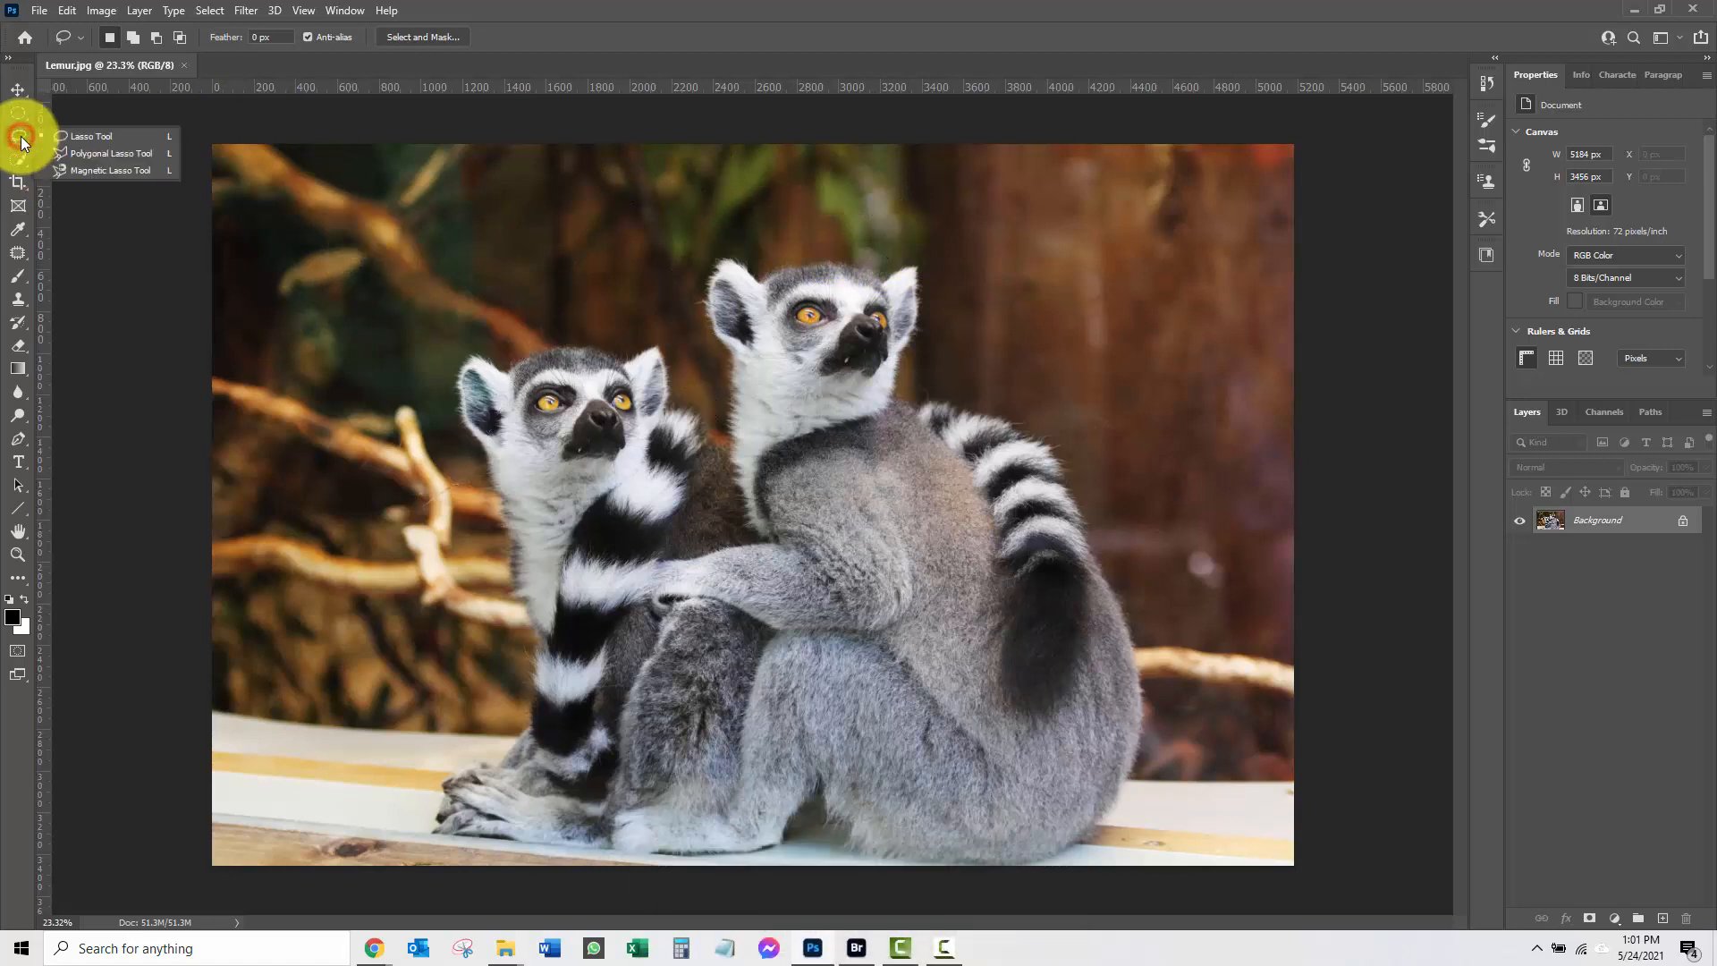
left_click(94, 156)
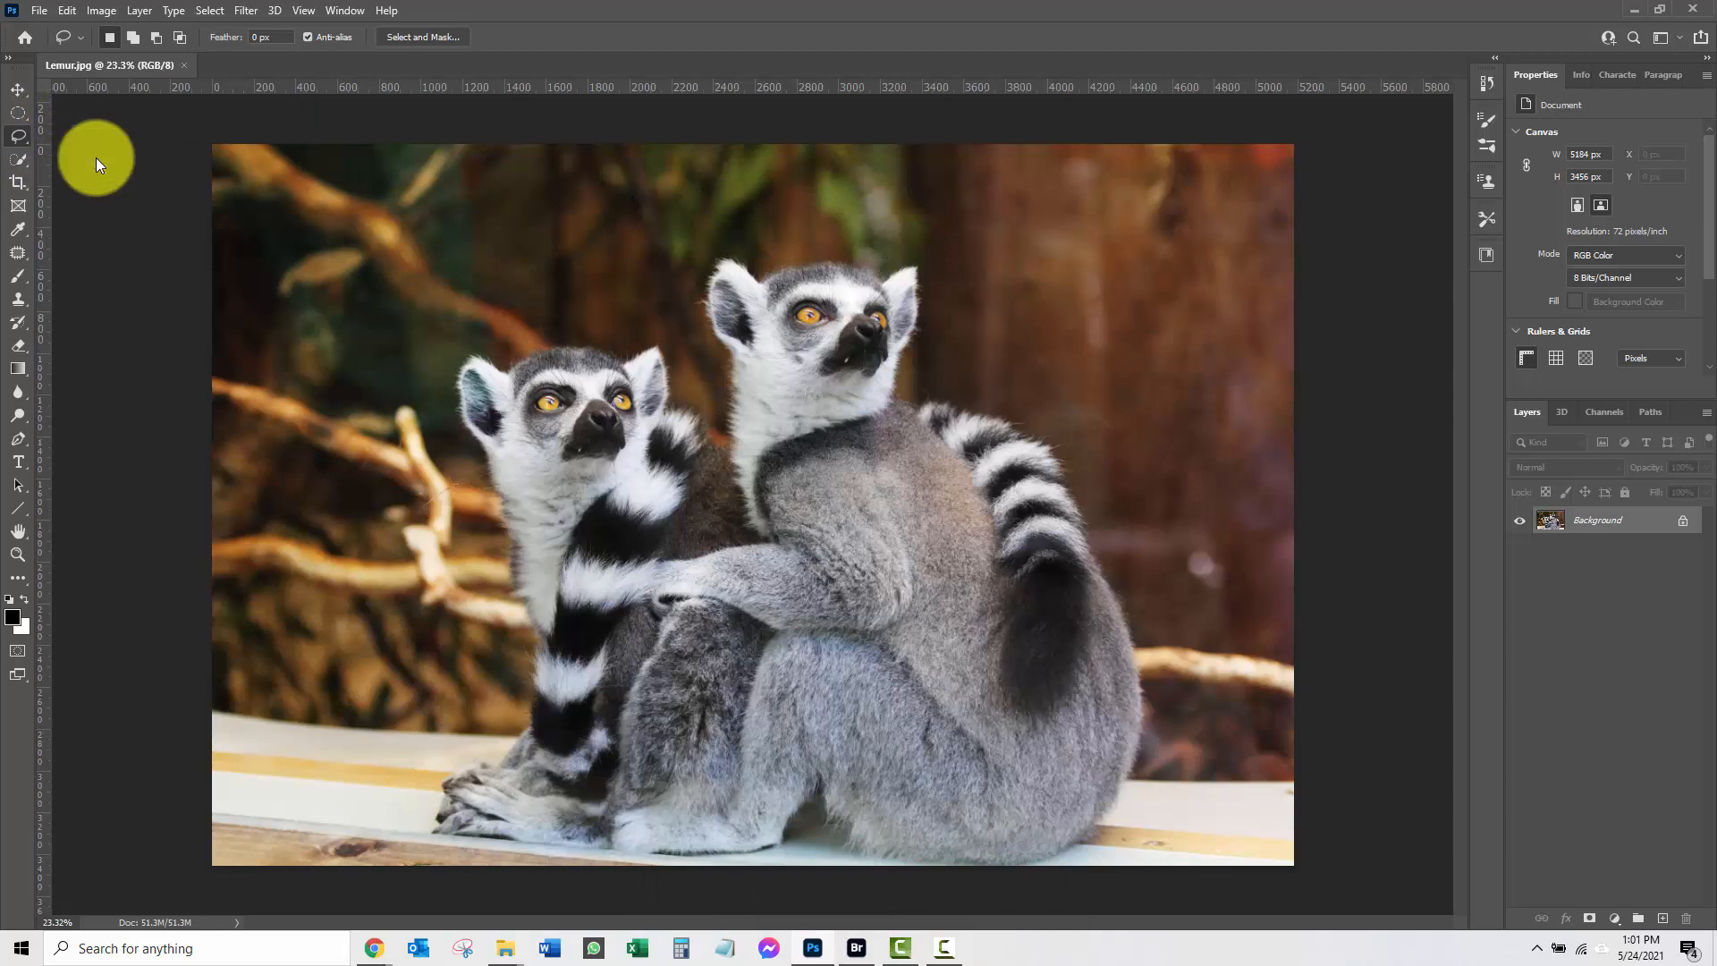
left_click(508, 370)
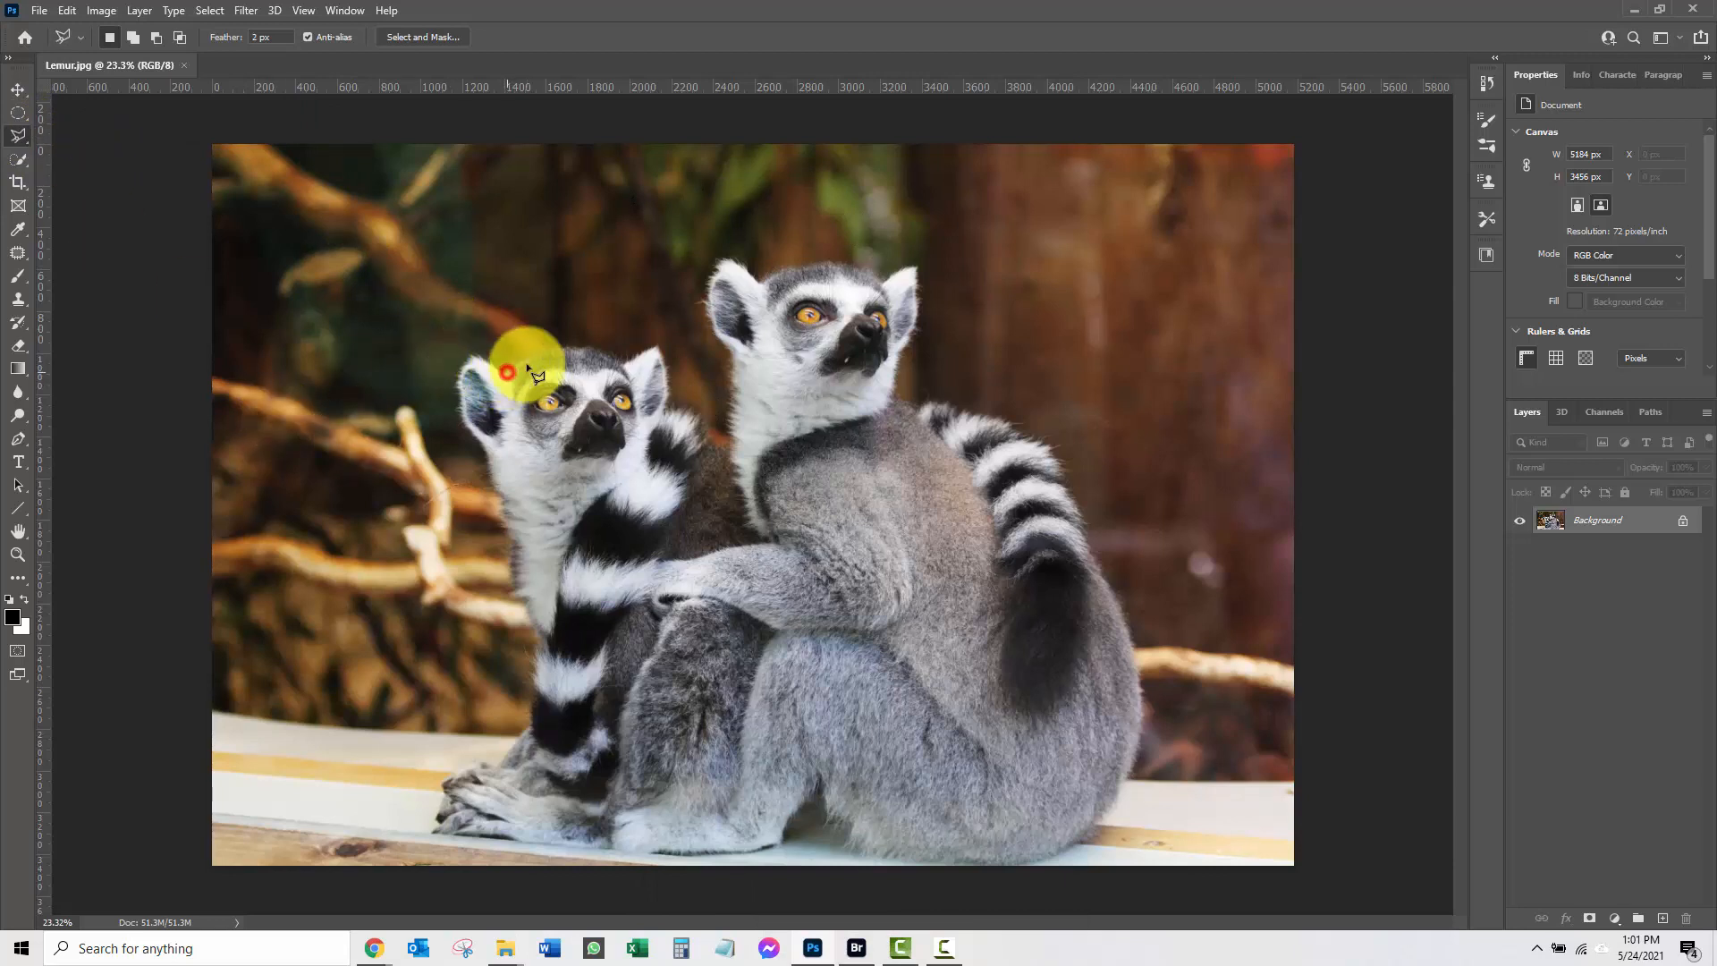
left_click(532, 353)
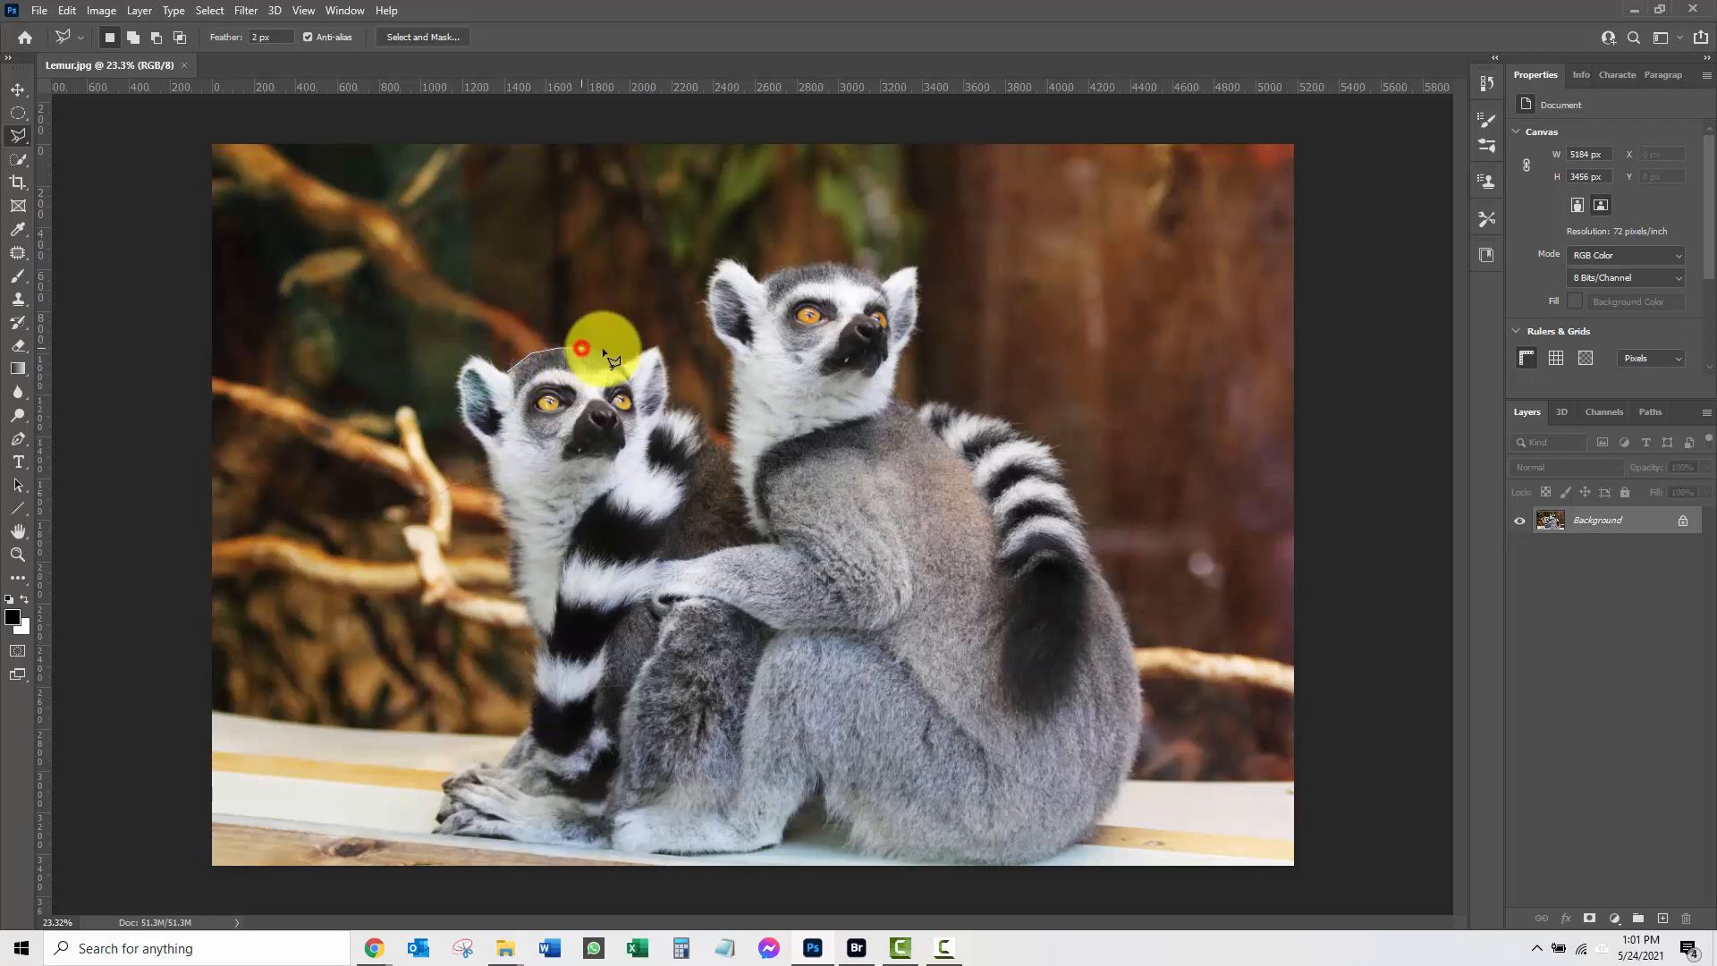
left_click(605, 351)
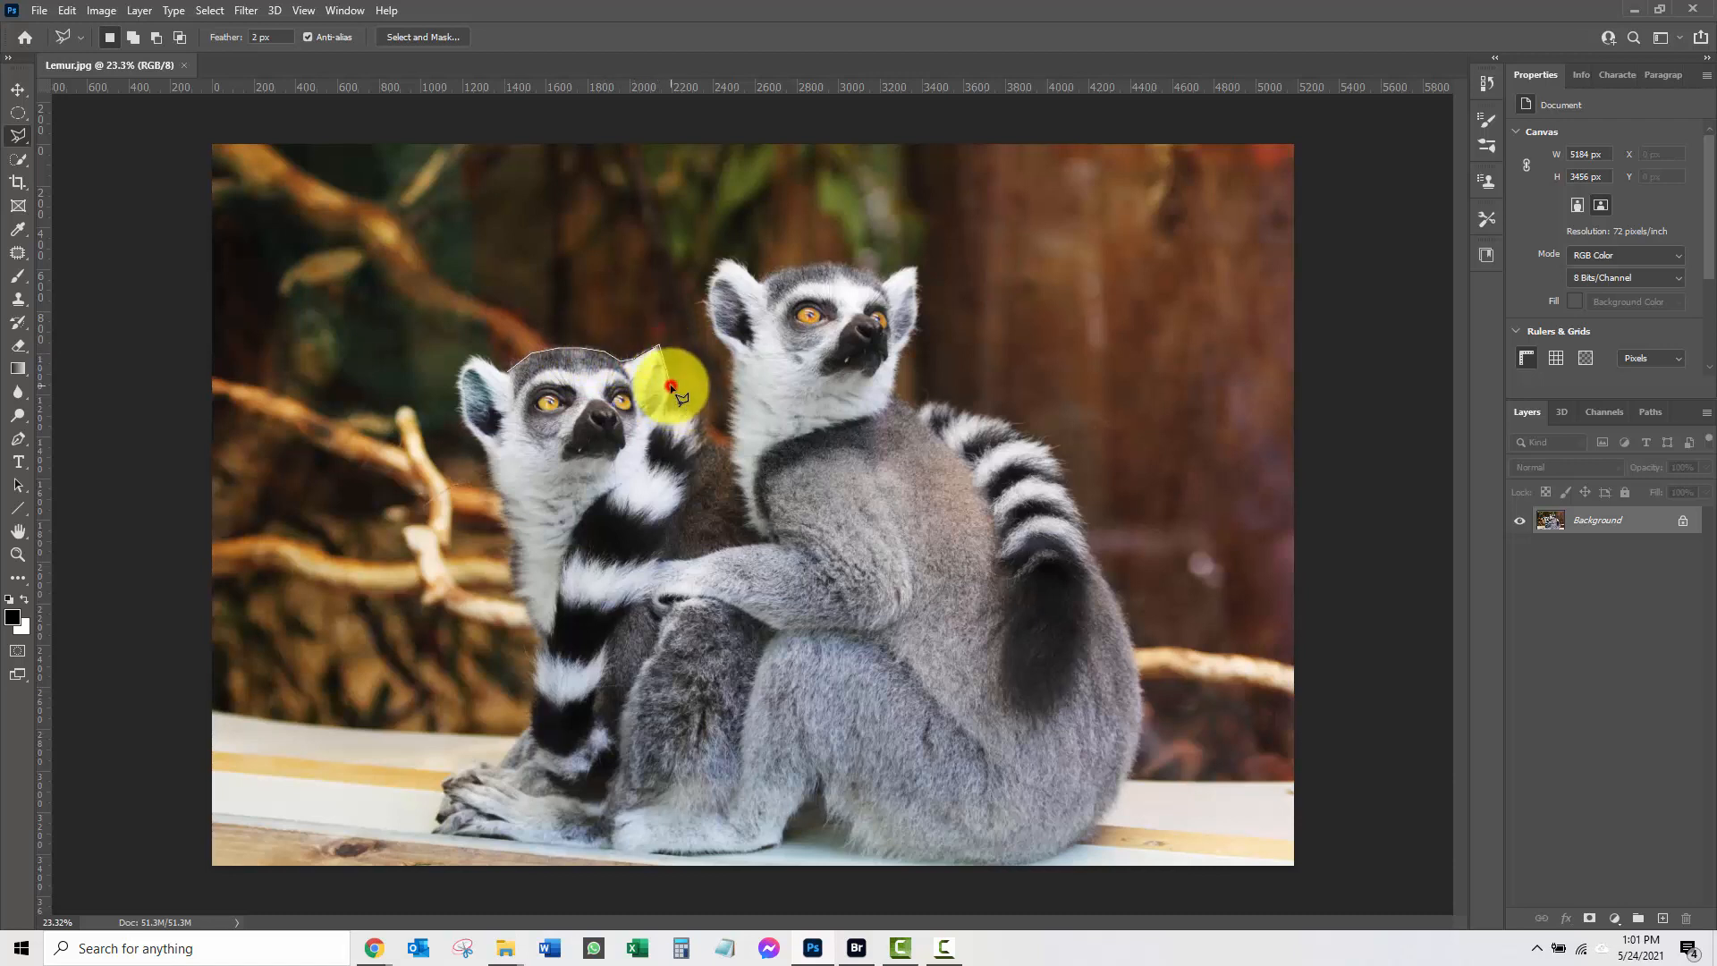
left_click(655, 410)
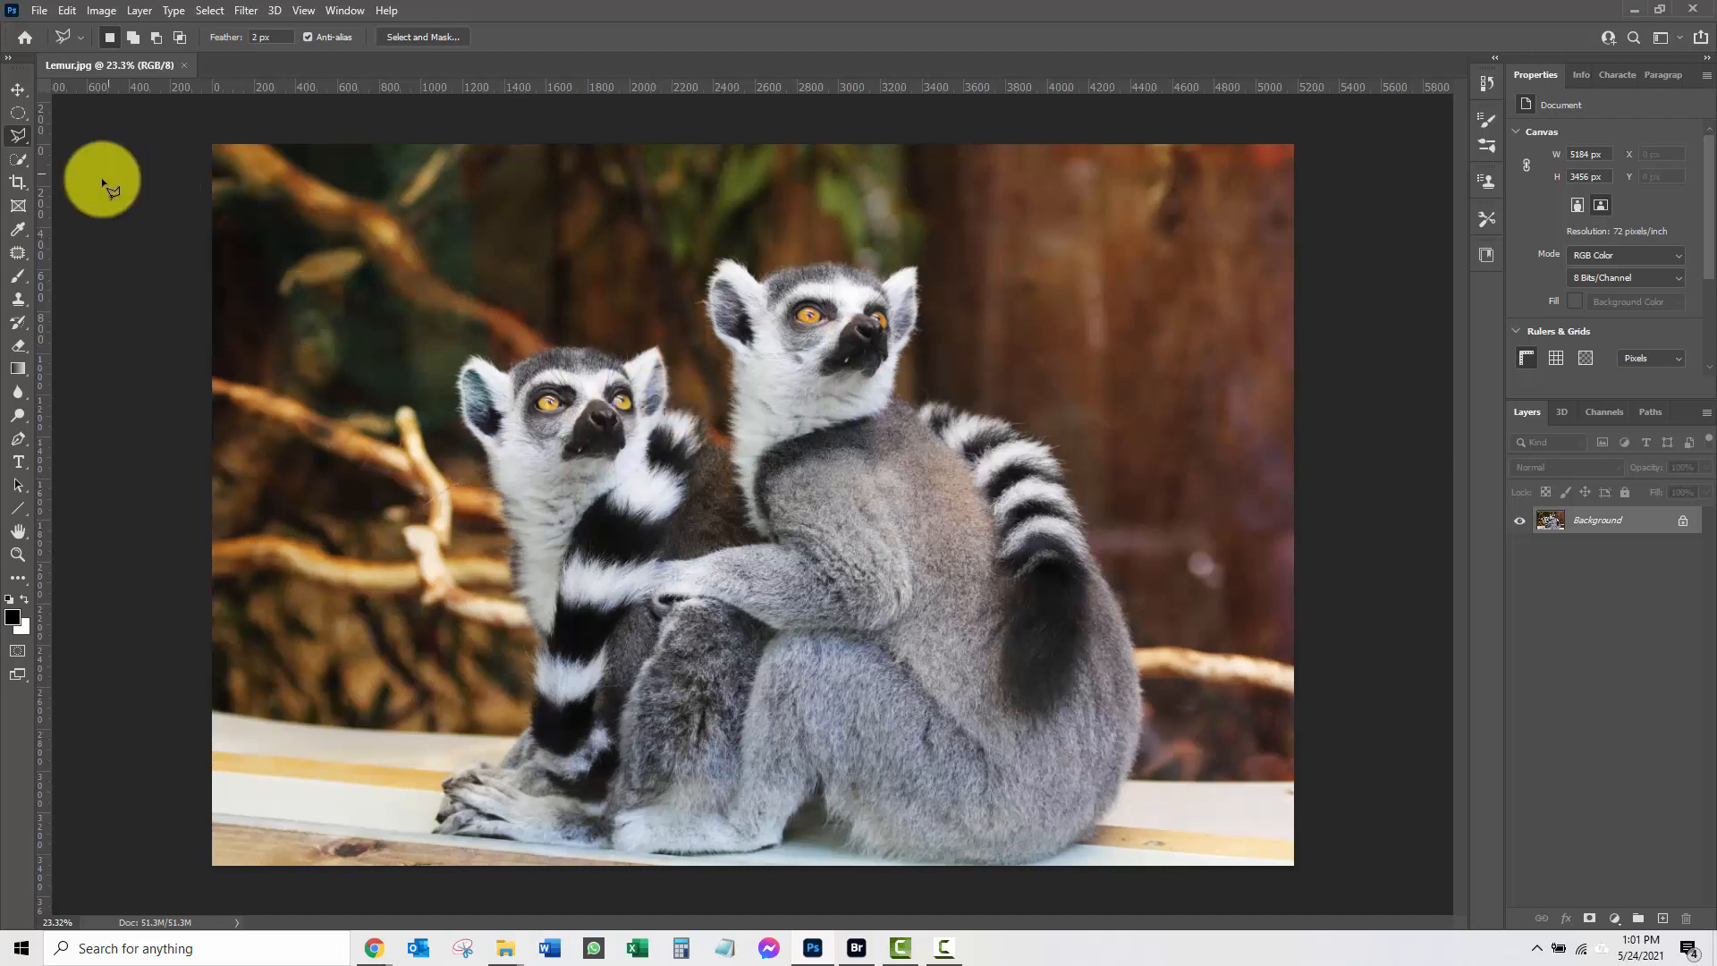
Switch to the Object Selection tool and select both lemurs automatically with Select Subject.
left_click(18, 161)
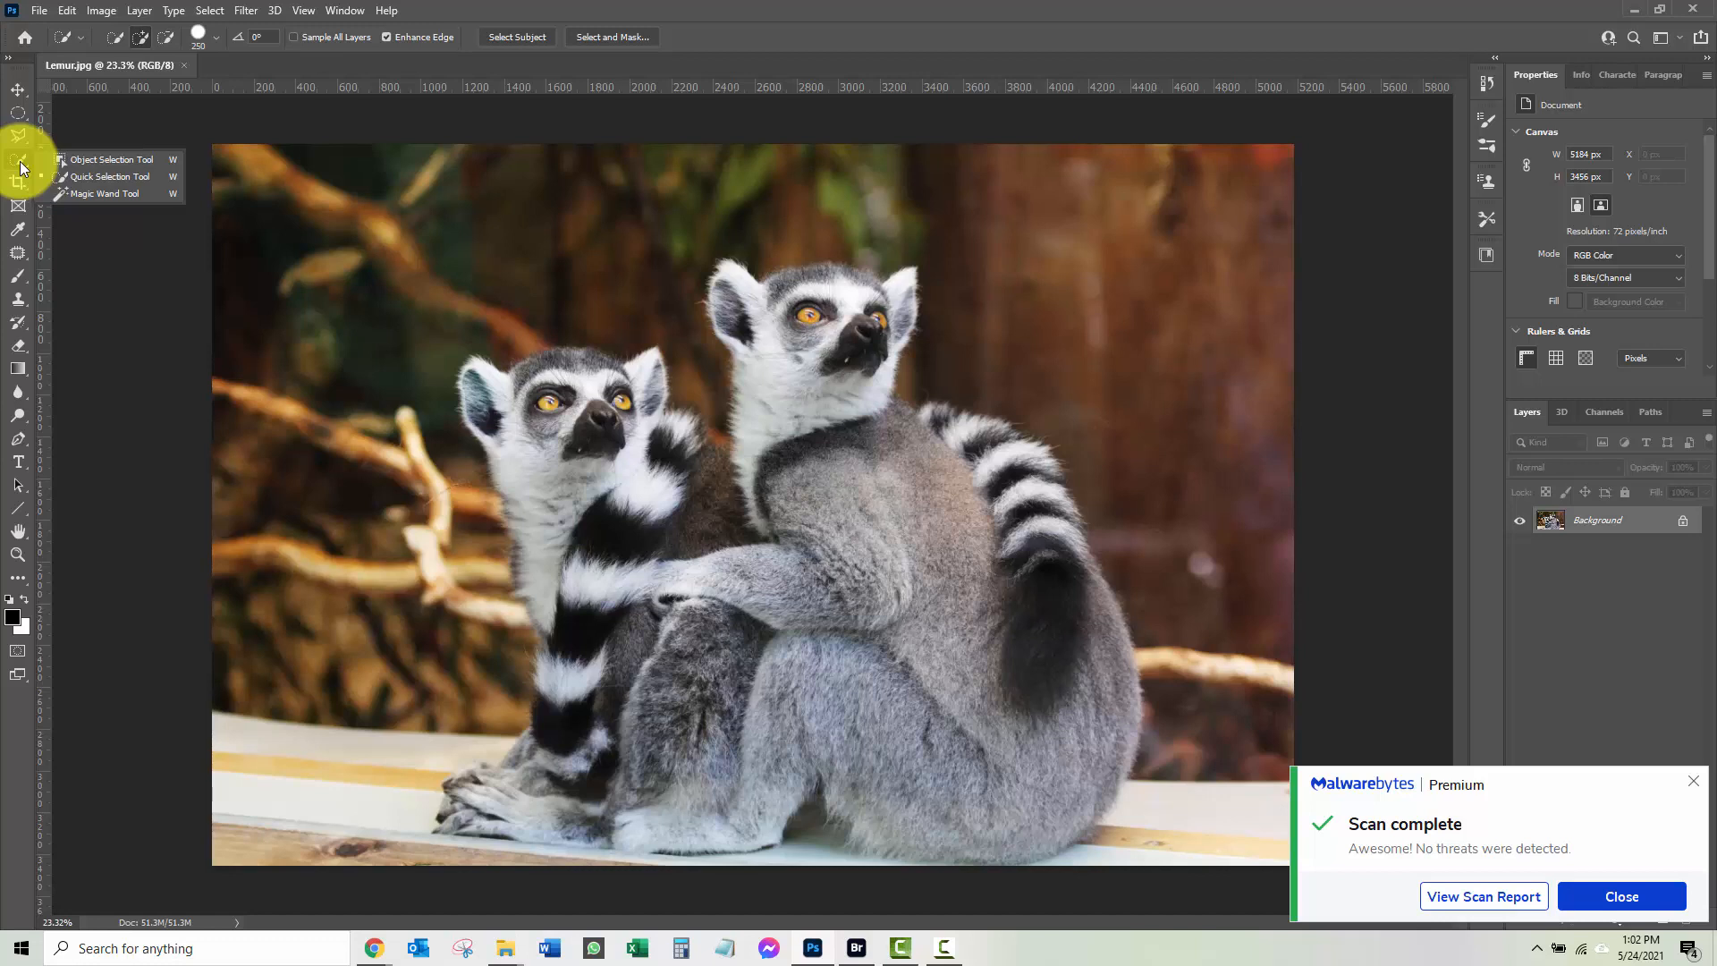
left_click(120, 159)
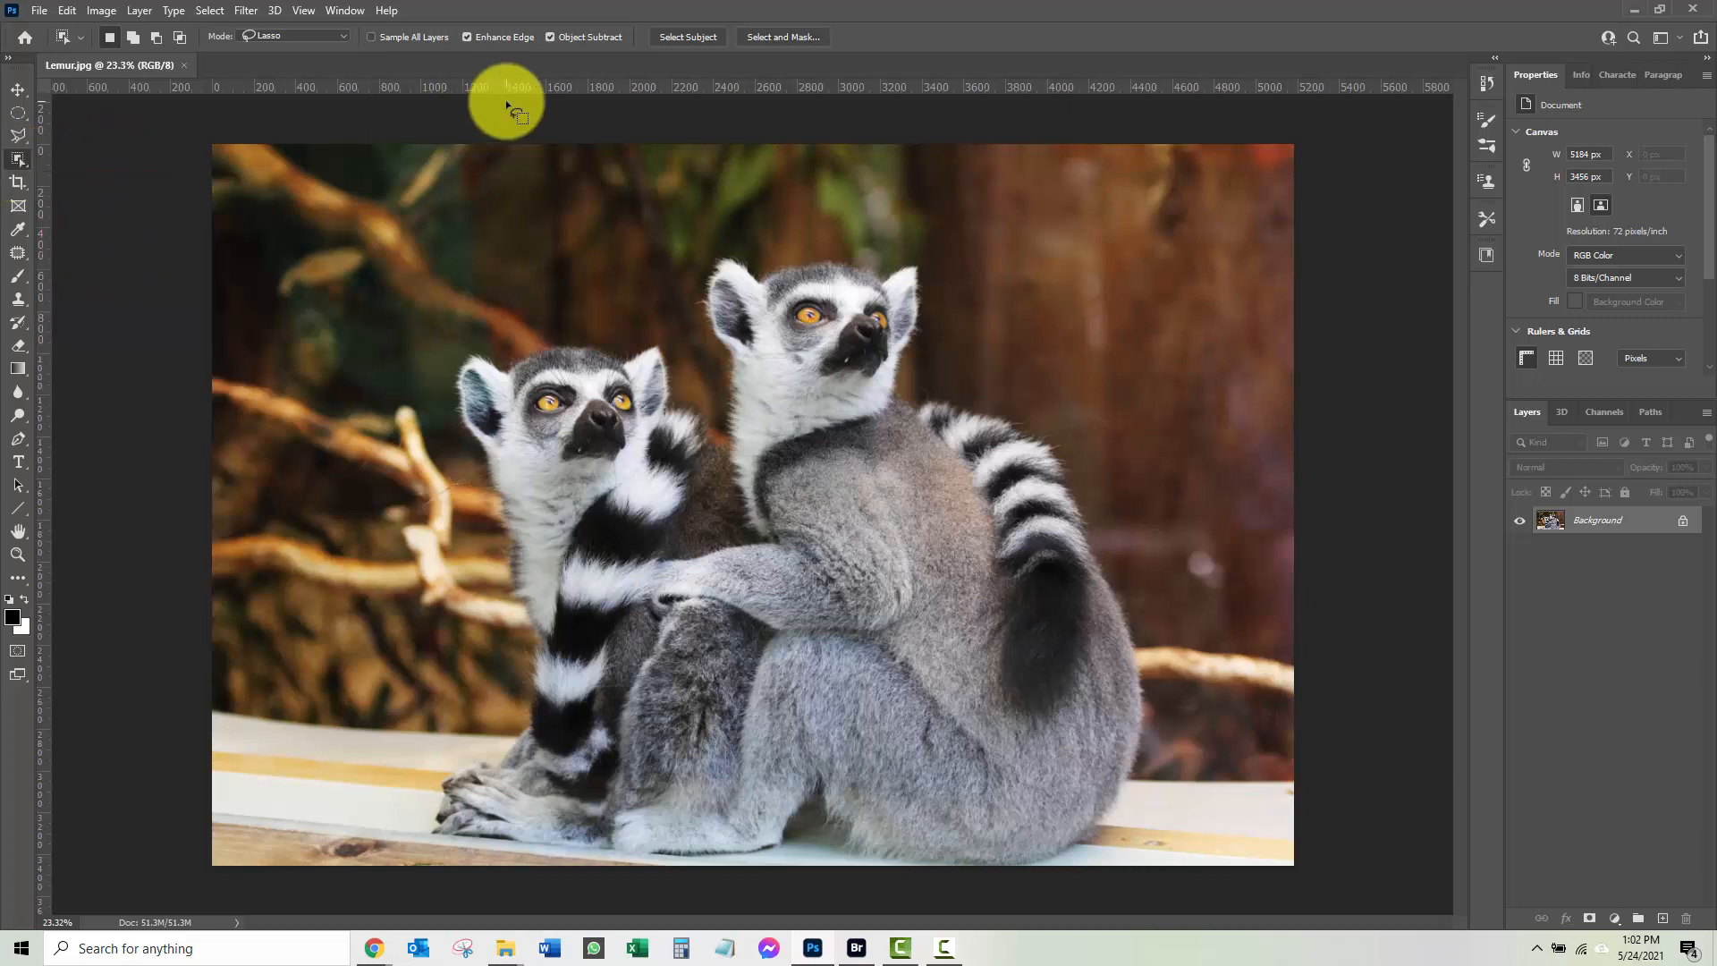
left_click(690, 35)
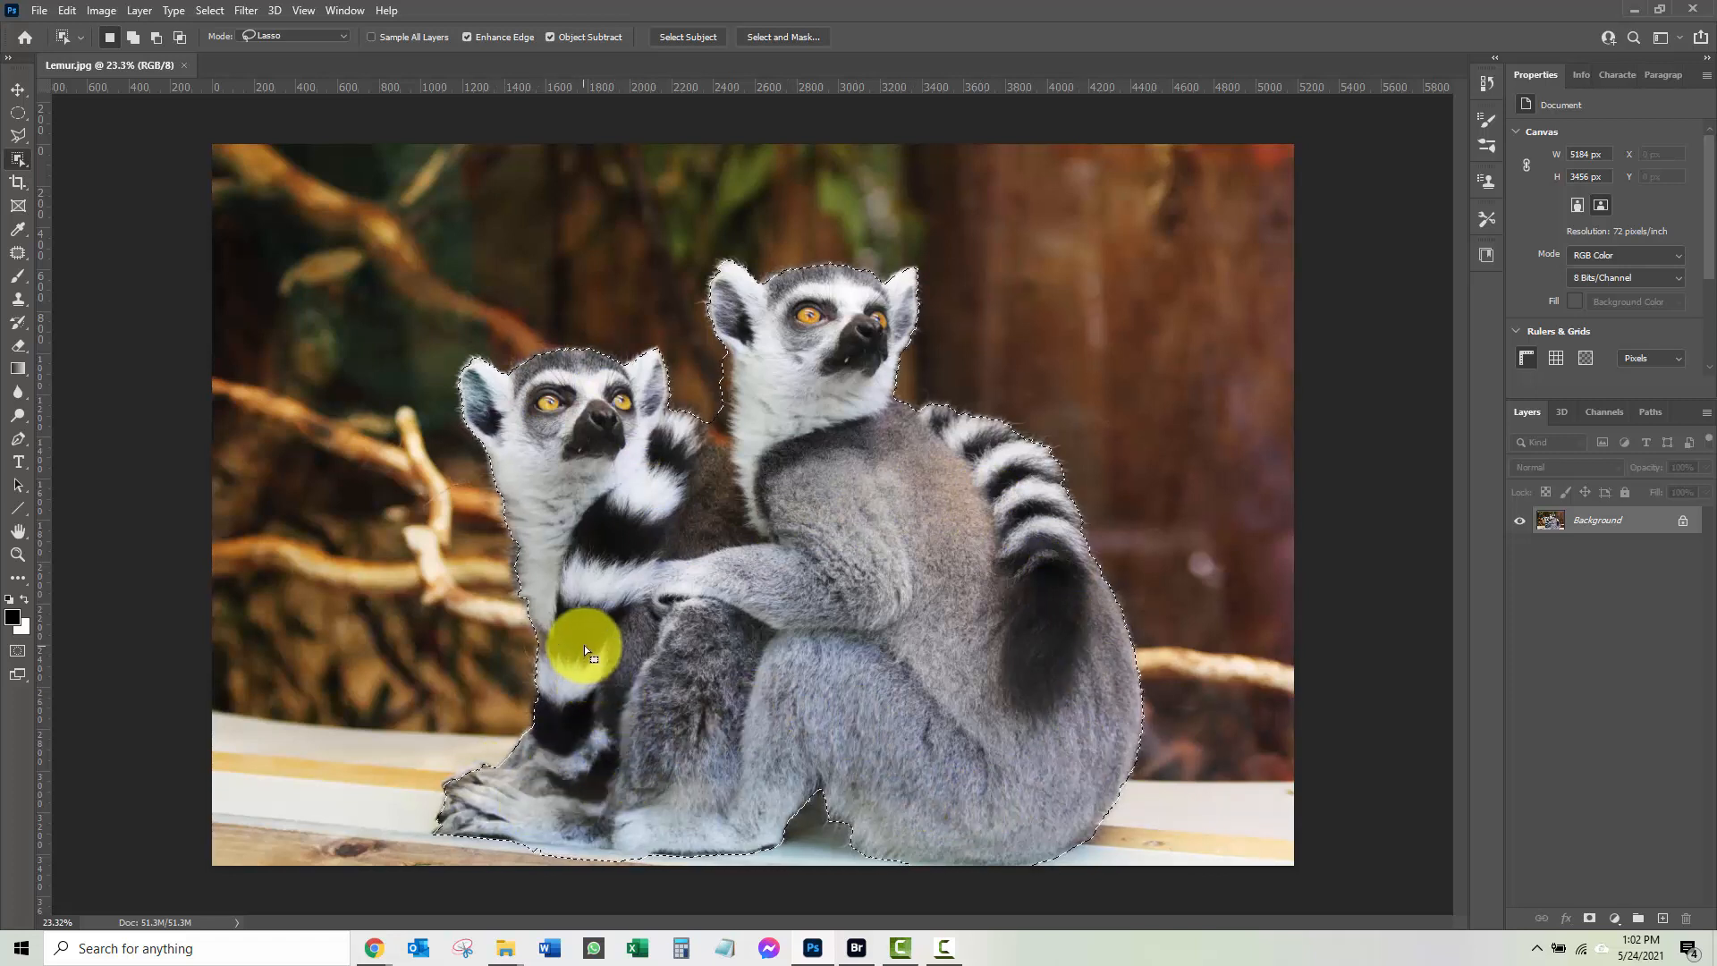
Add the white and wooden ledge beneath the lemurs to the selection with the Quick Selection tool.
left_click(23, 163)
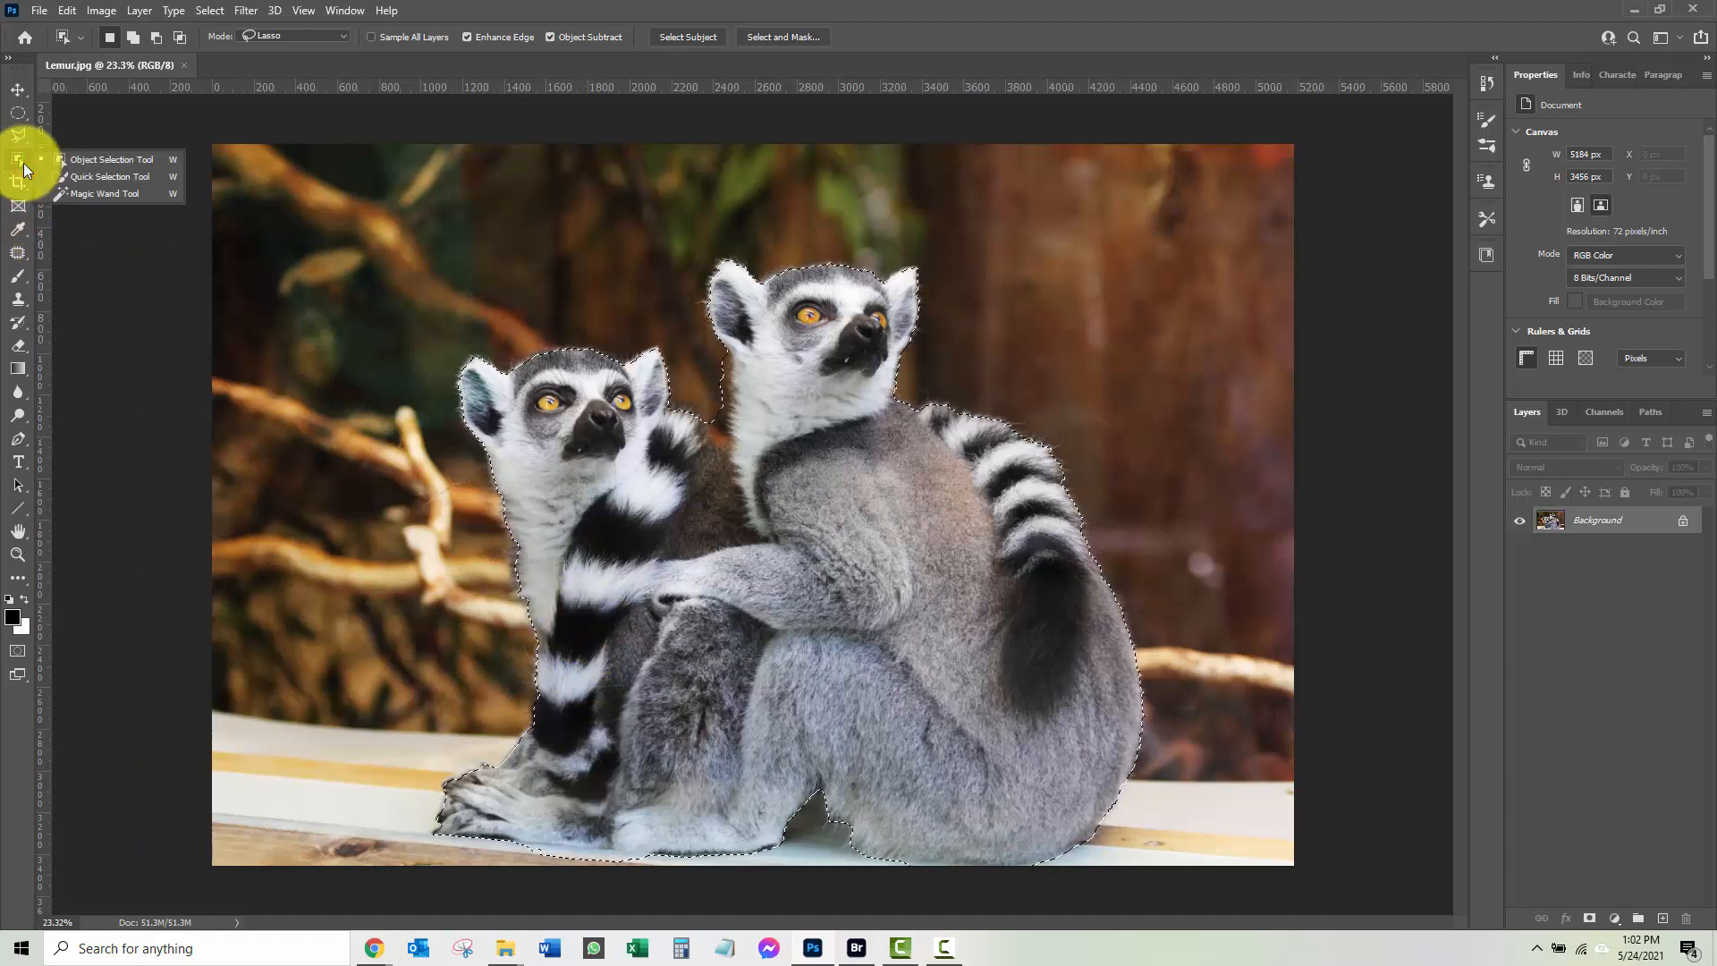
left_click(111, 176)
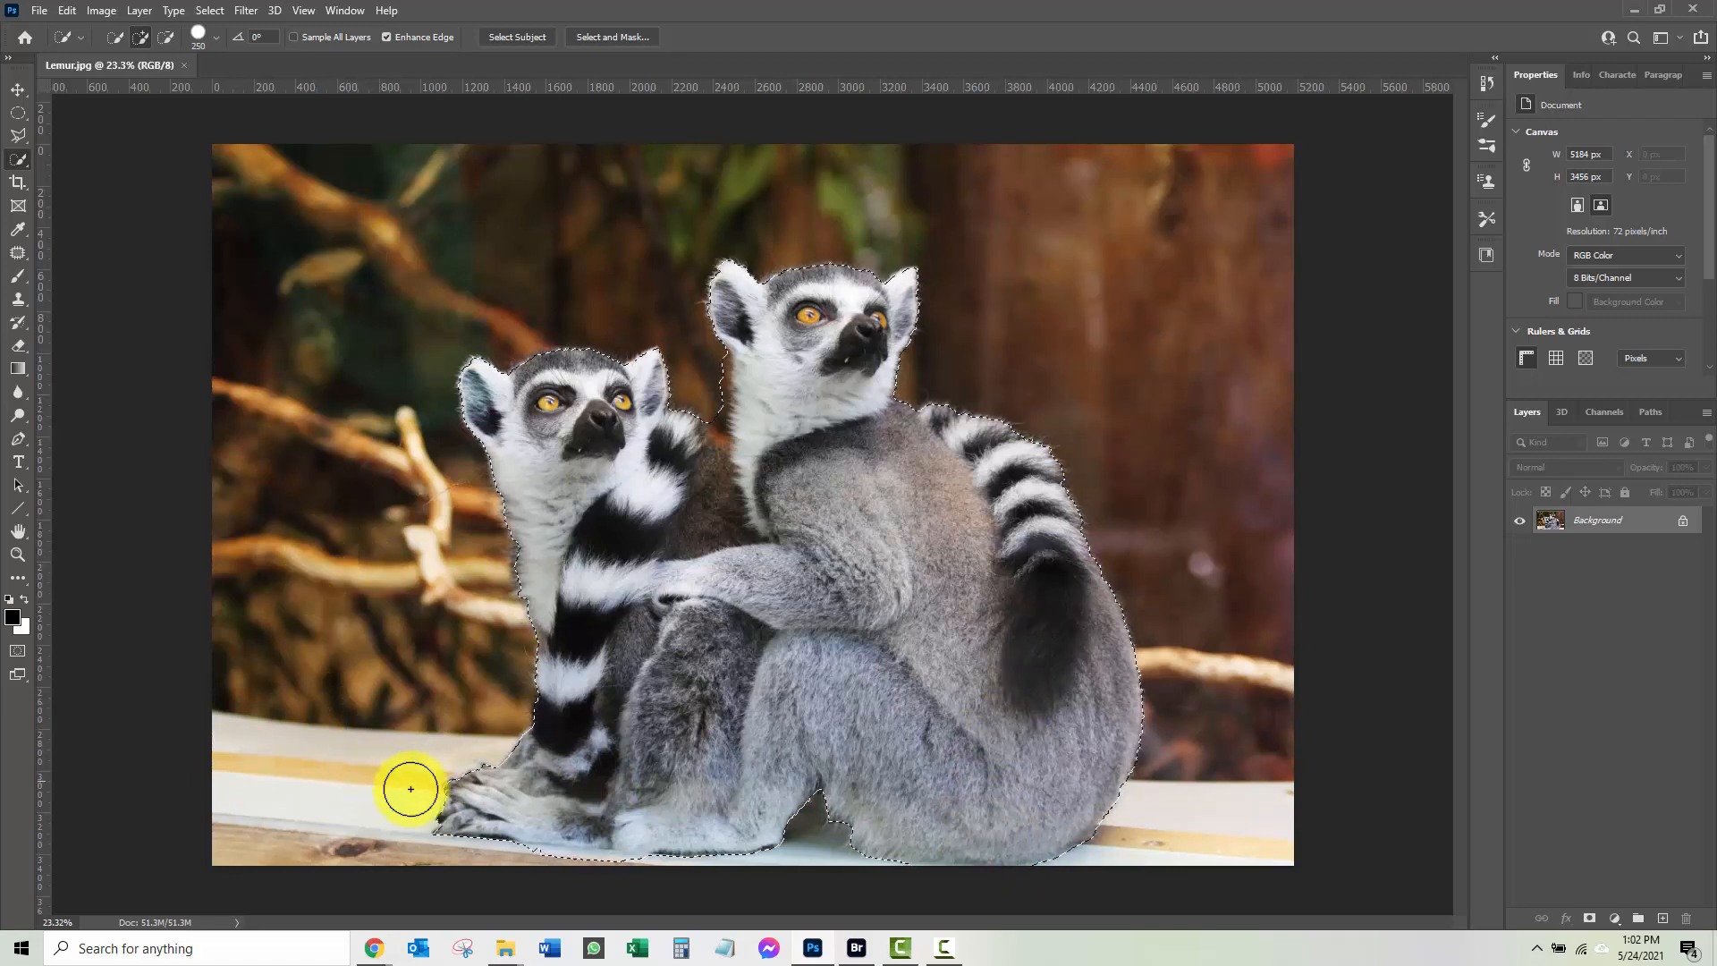
right_click(20, 159)
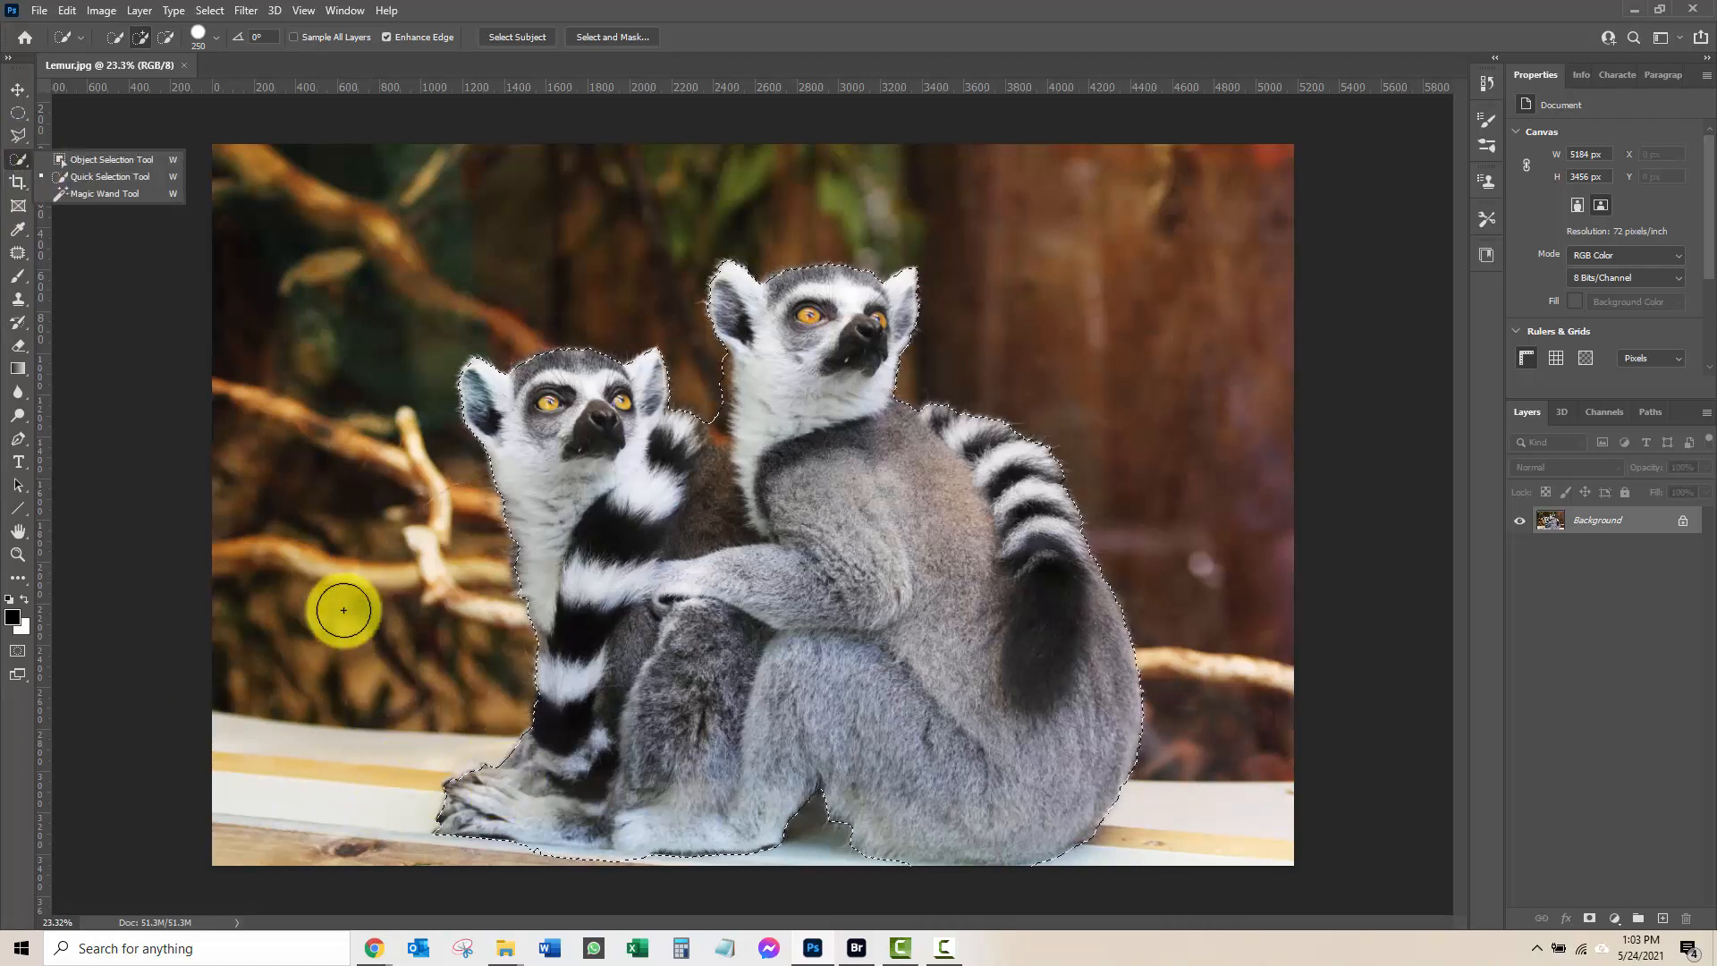
mouse_move(376, 756)
left_mouse_down()
mouse_move(245, 748)
mouse_move(205, 845)
mouse_move(681, 876)
mouse_move(914, 868)
mouse_move(806, 792)
mouse_move(832, 789)
mouse_move(923, 846)
mouse_move(1266, 863)
mouse_move(1261, 838)
mouse_move(882, 781)
mouse_move(753, 721)
mouse_move(771, 638)
mouse_move(782, 683)
mouse_move(740, 362)
mouse_move(721, 378)
mouse_move(715, 438)
mouse_move(708, 389)
mouse_move(735, 363)
mouse_move(698, 416)
mouse_move(728, 438)
mouse_move(646, 601)
mouse_move(622, 570)
left_mouse_up()
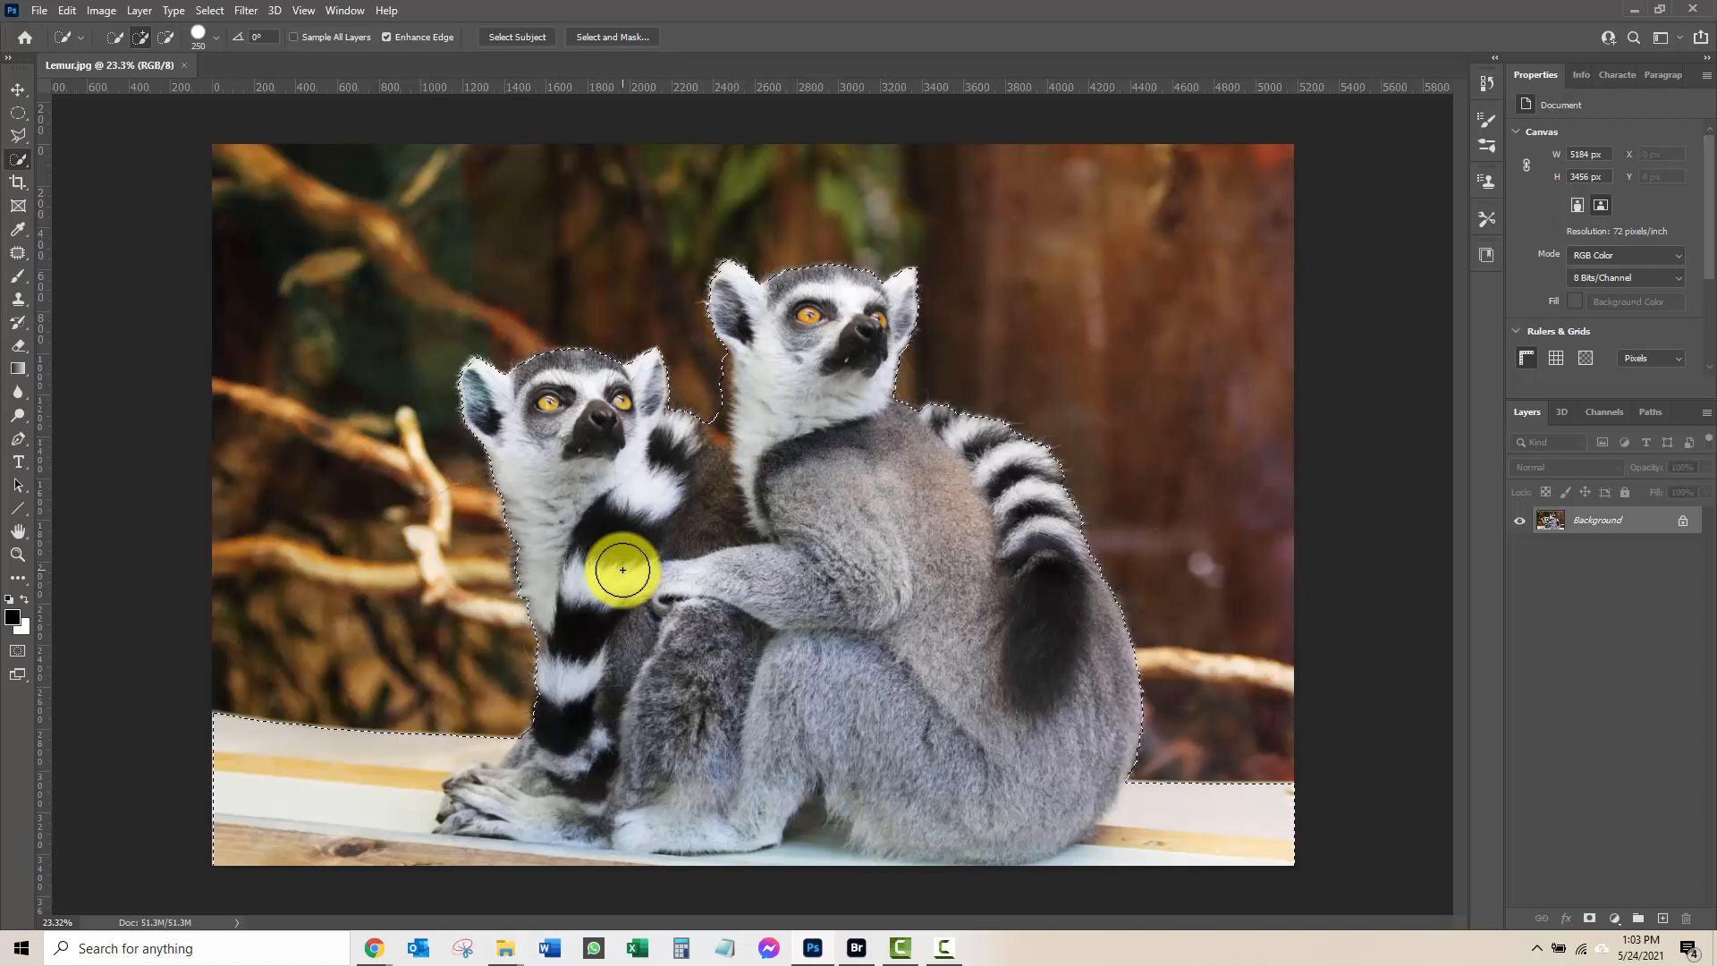
Open the lemur selection in Select and Mask and set the preview to On Layers.
left_click(610, 36)
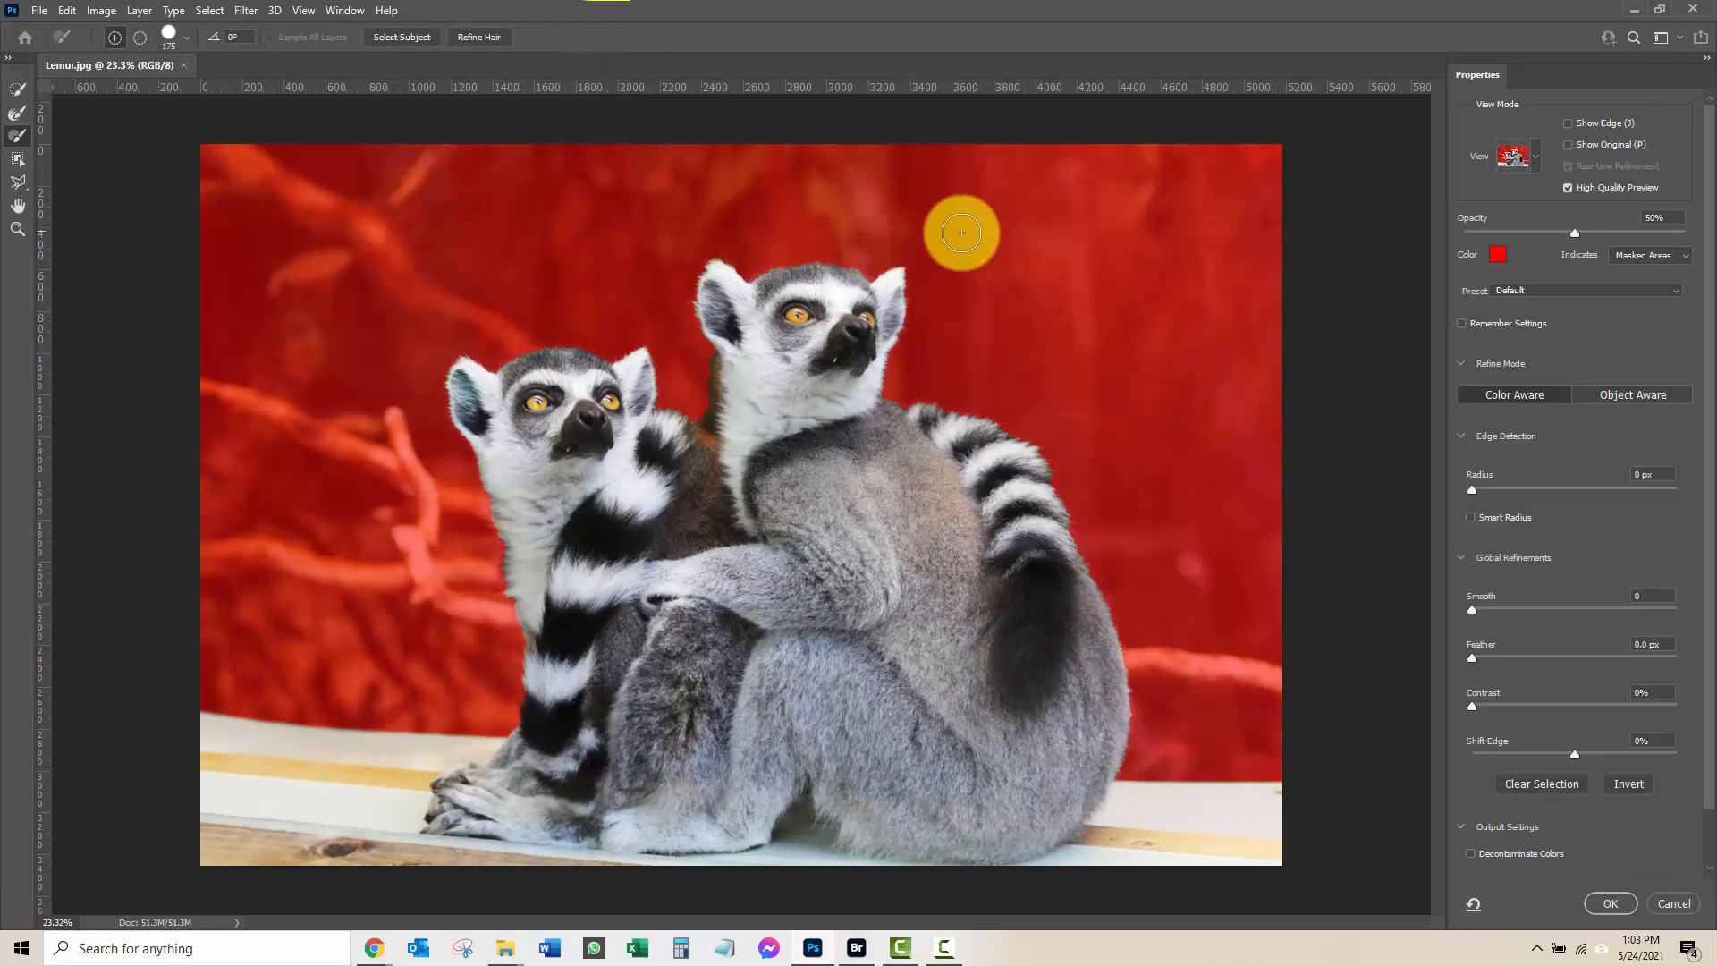
left_click(1536, 164)
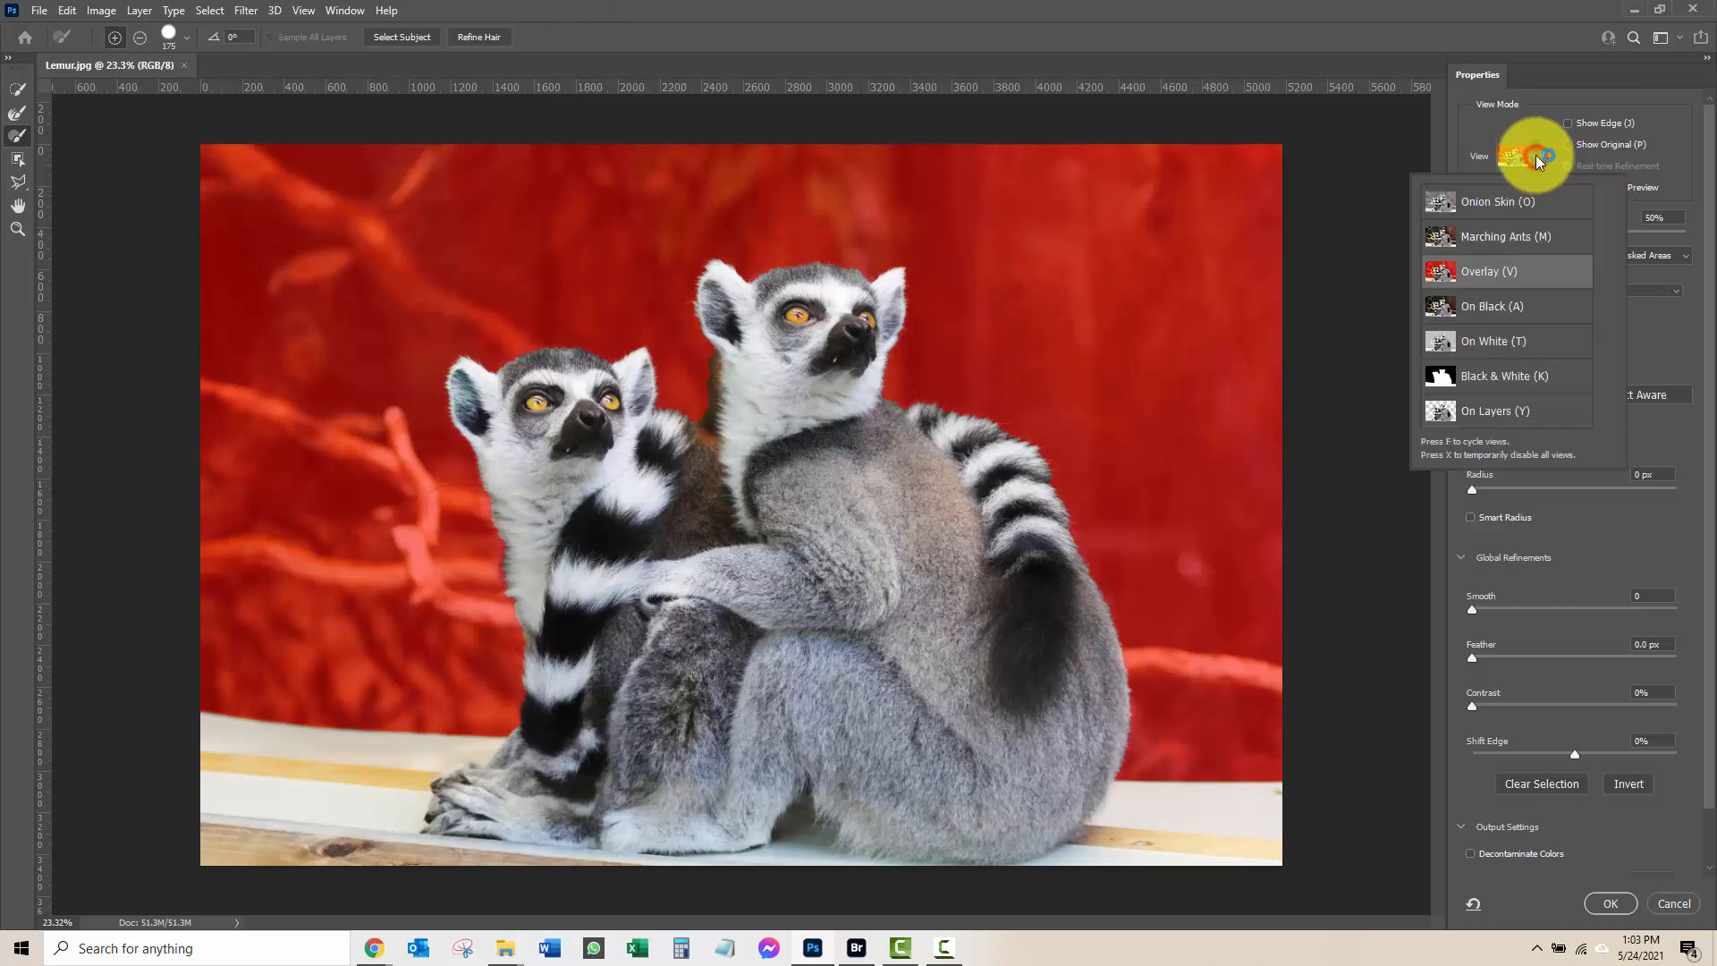
left_click(1495, 413)
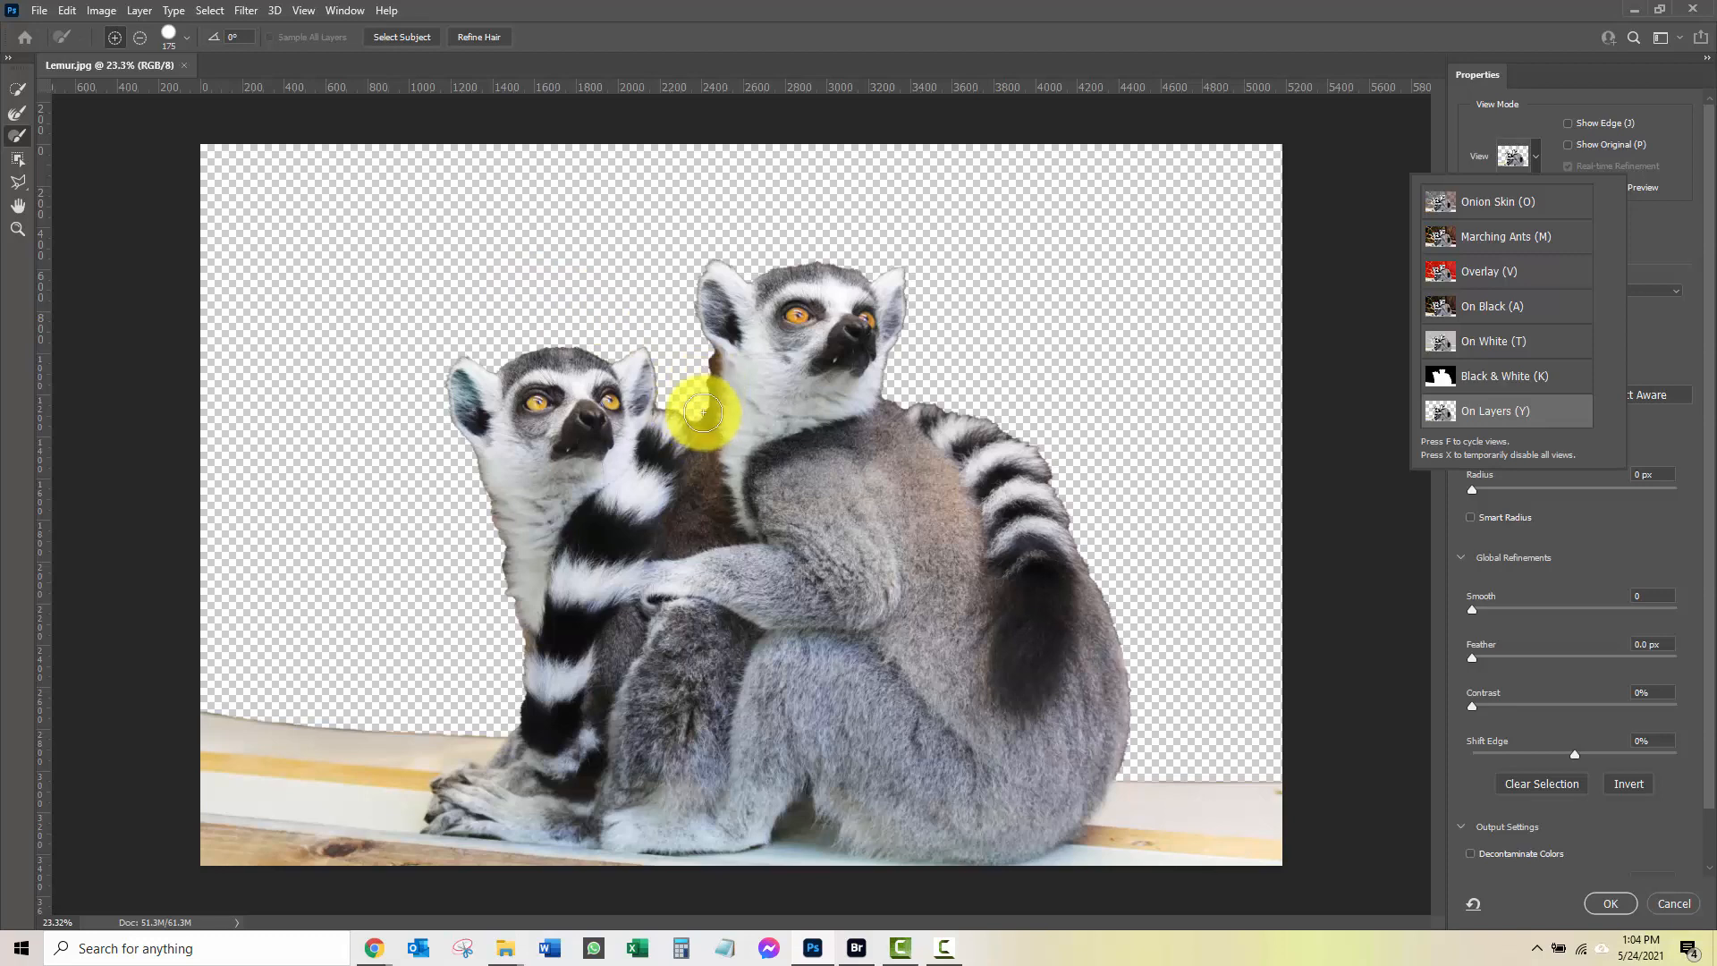
Subtract the leftover brown background between the two lemurs from the selection, using the Quick Selection tool at size 20.
scroll(703, 412, "up", 6)
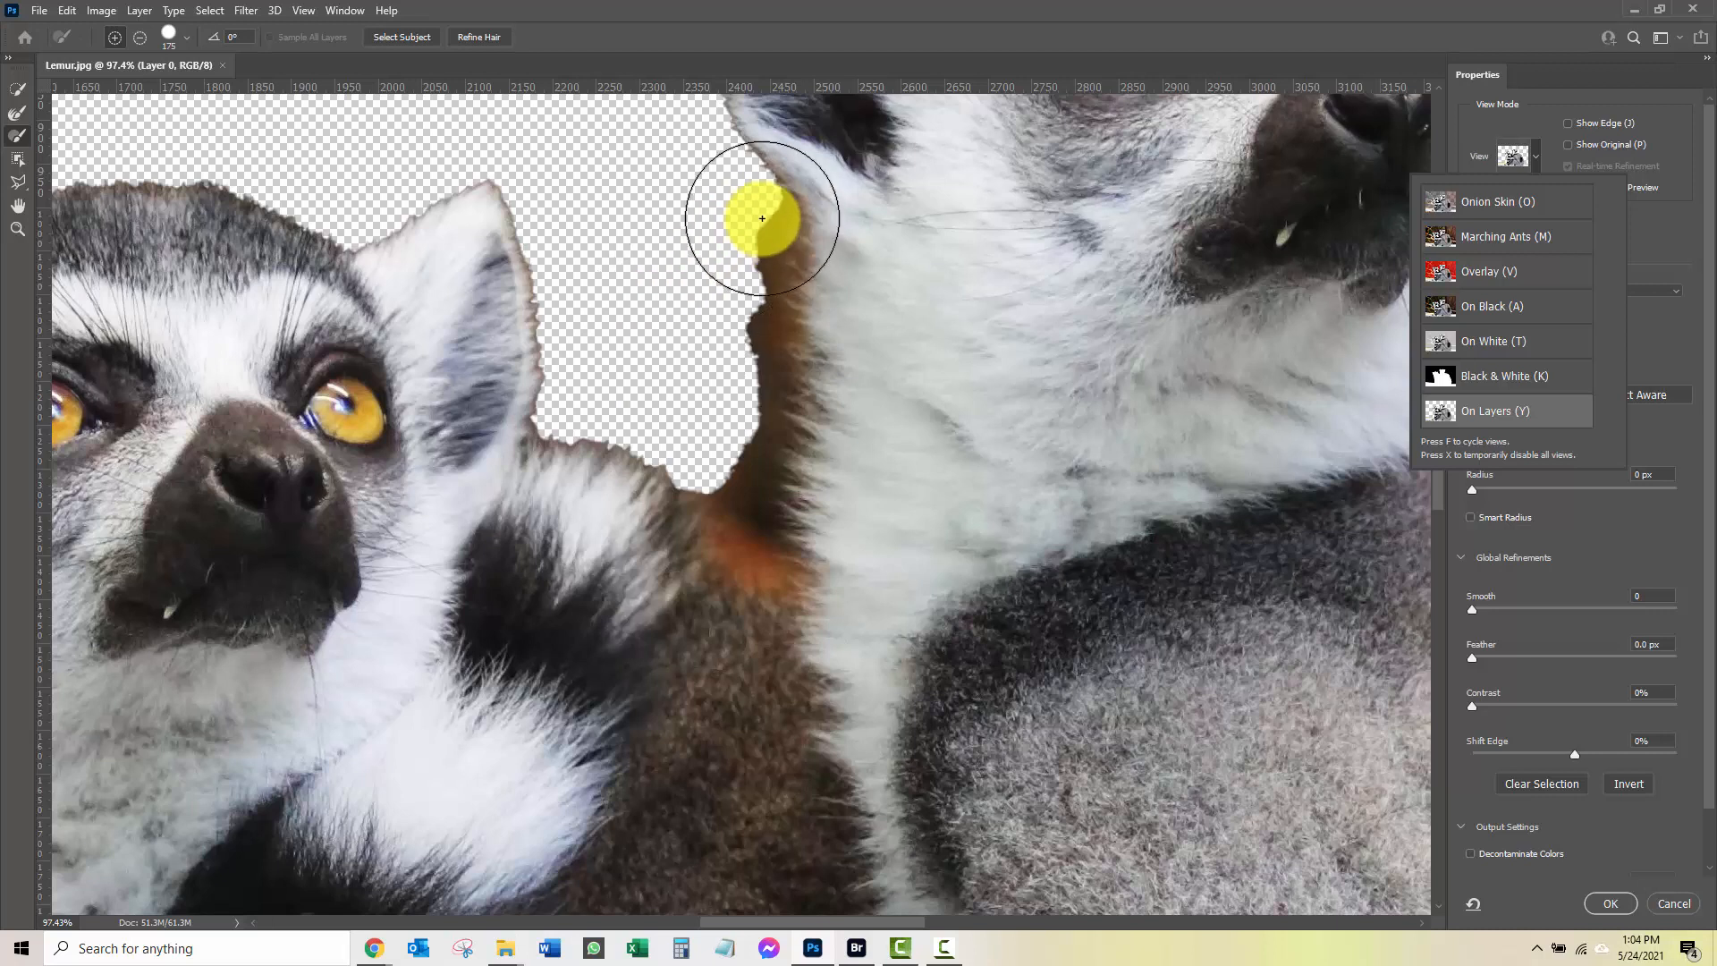
left_click(696, 472)
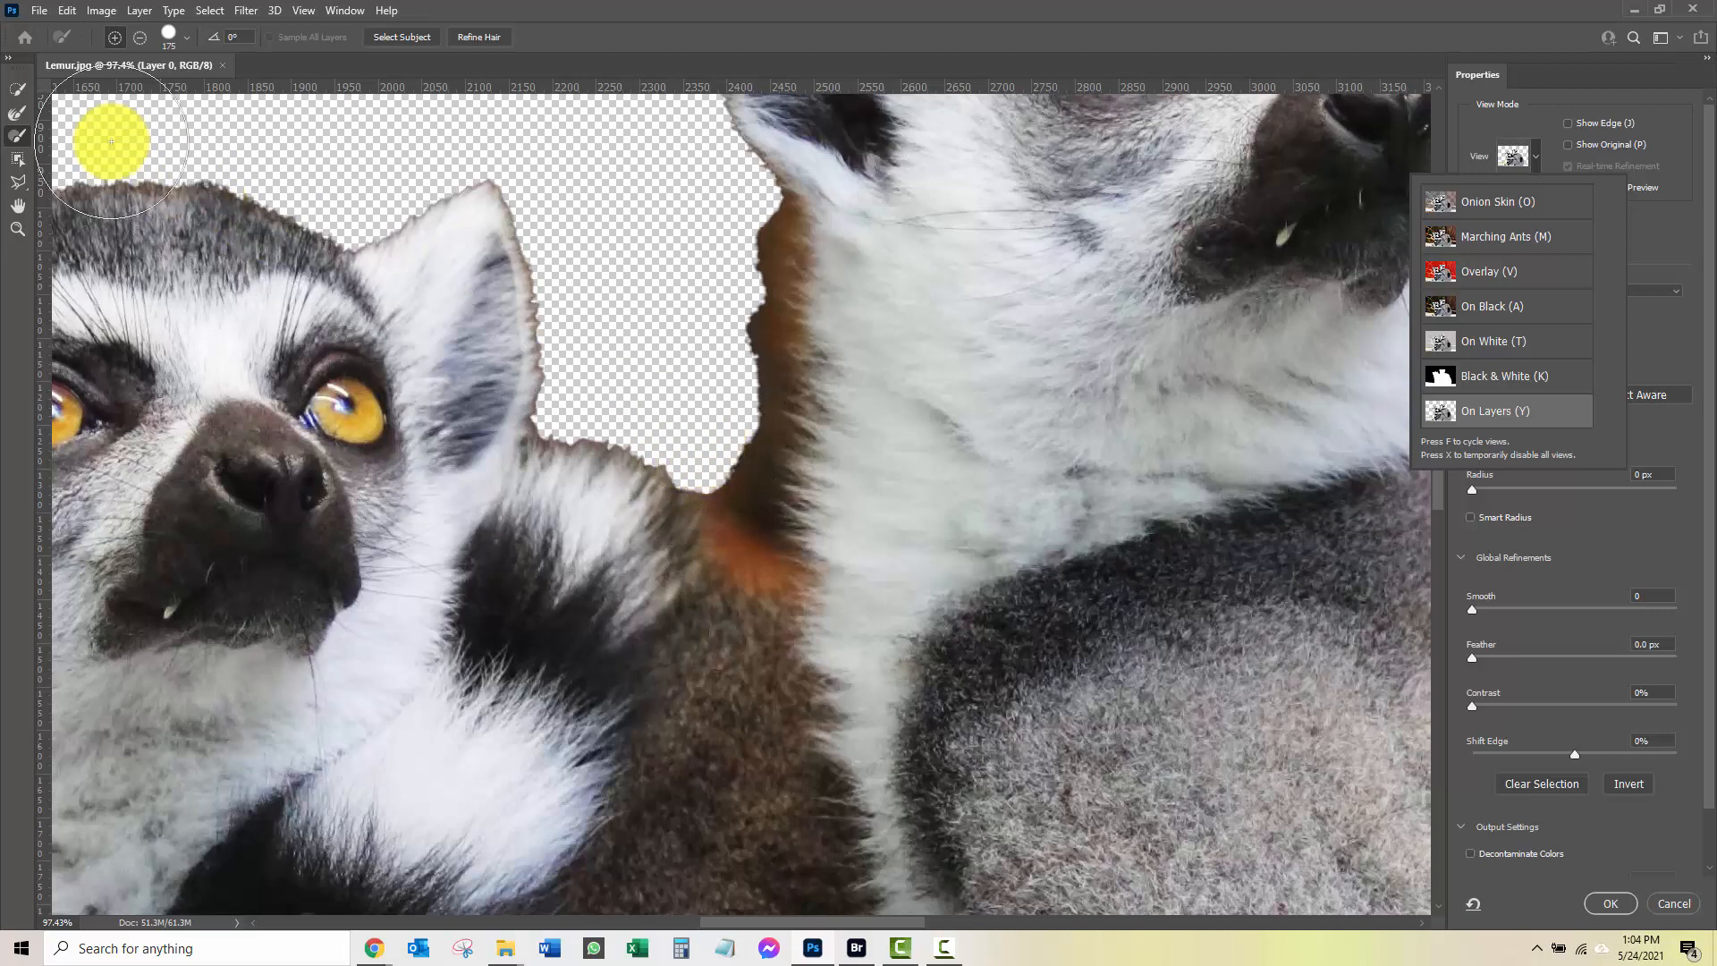
left_click(19, 93)
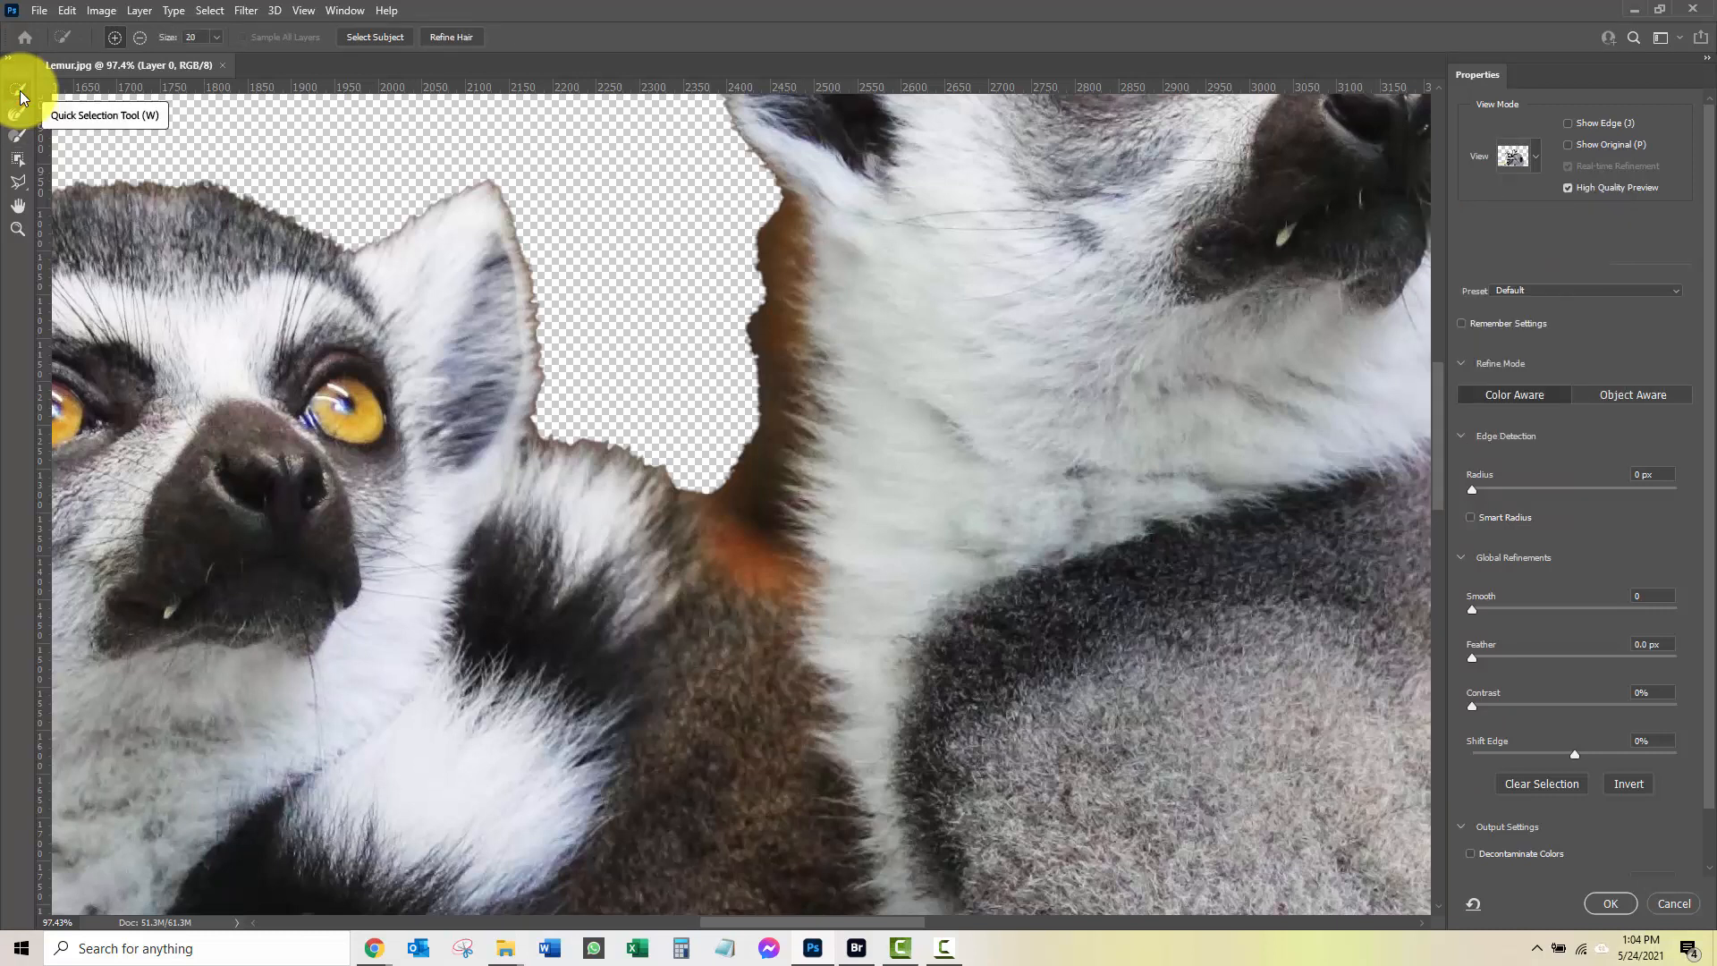
left_click(216, 37)
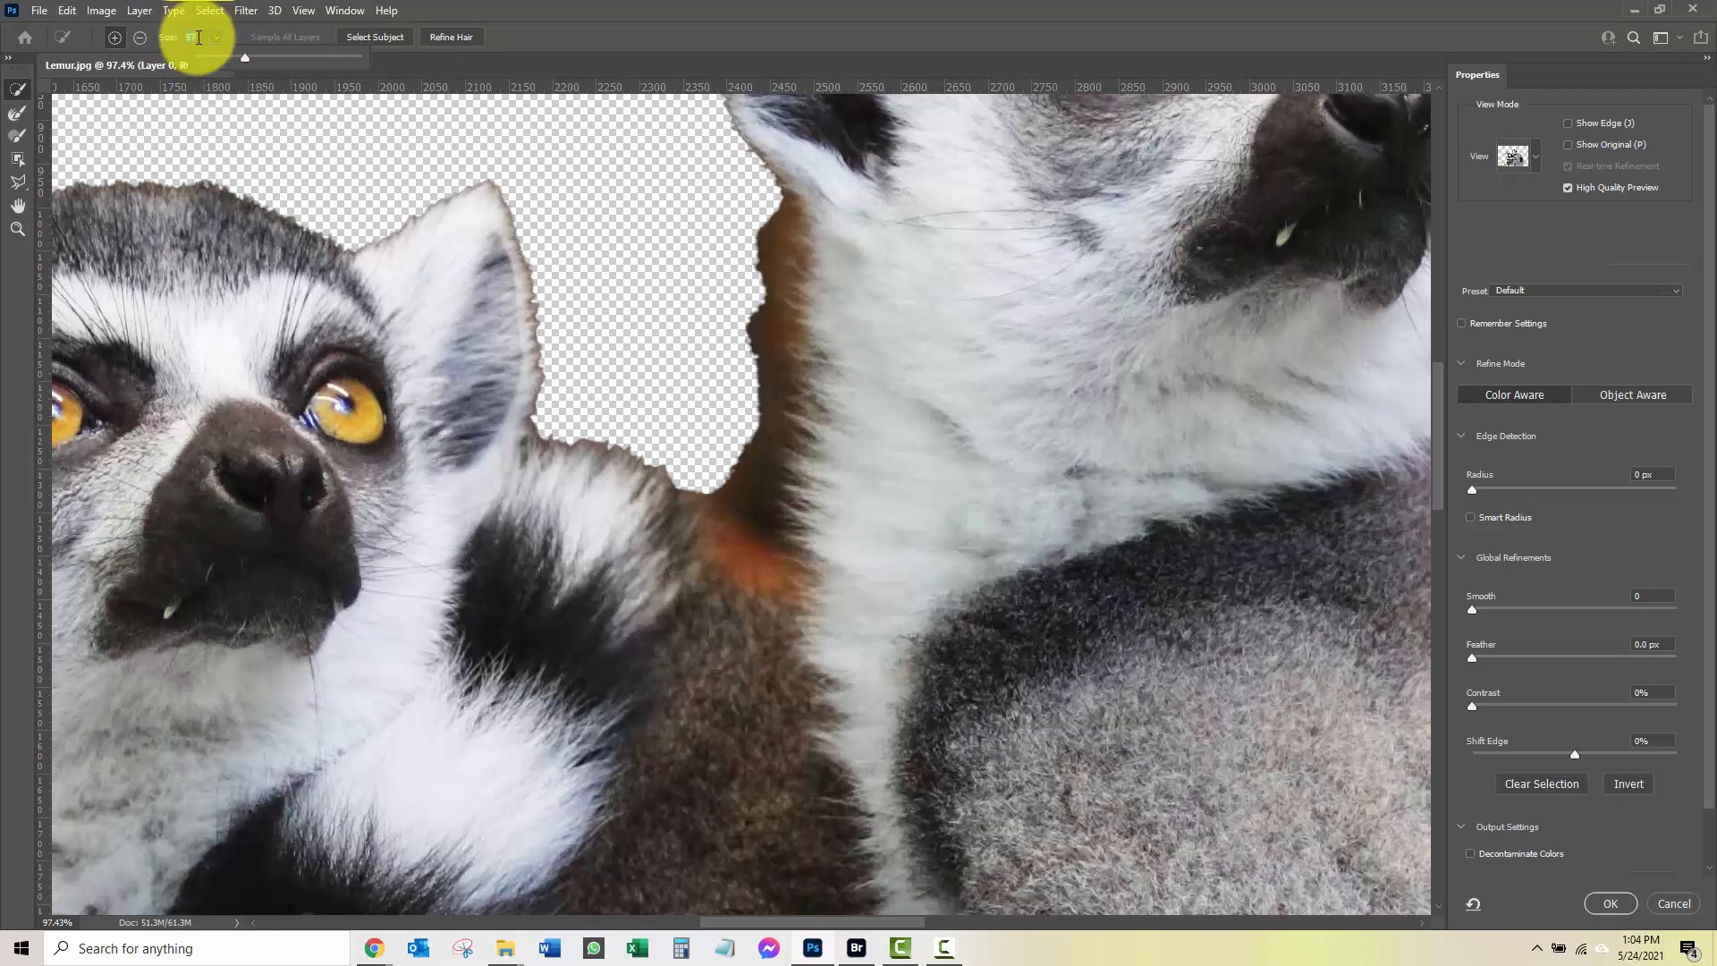
left_click(197, 36)
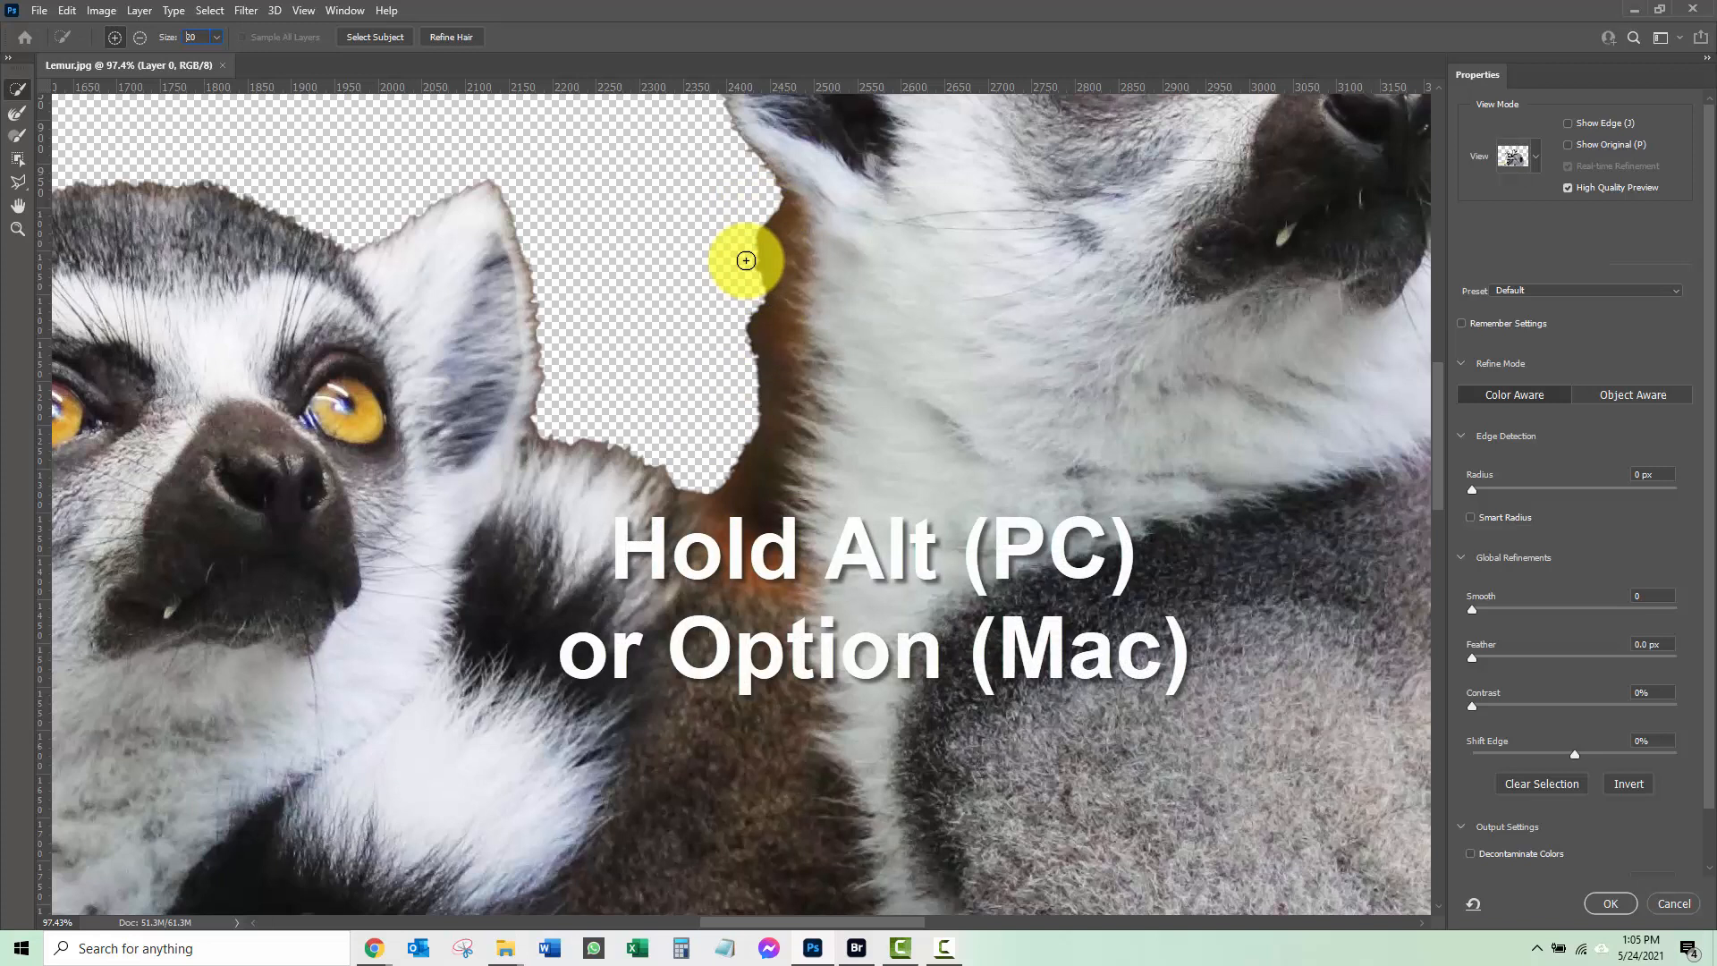
key("alt")
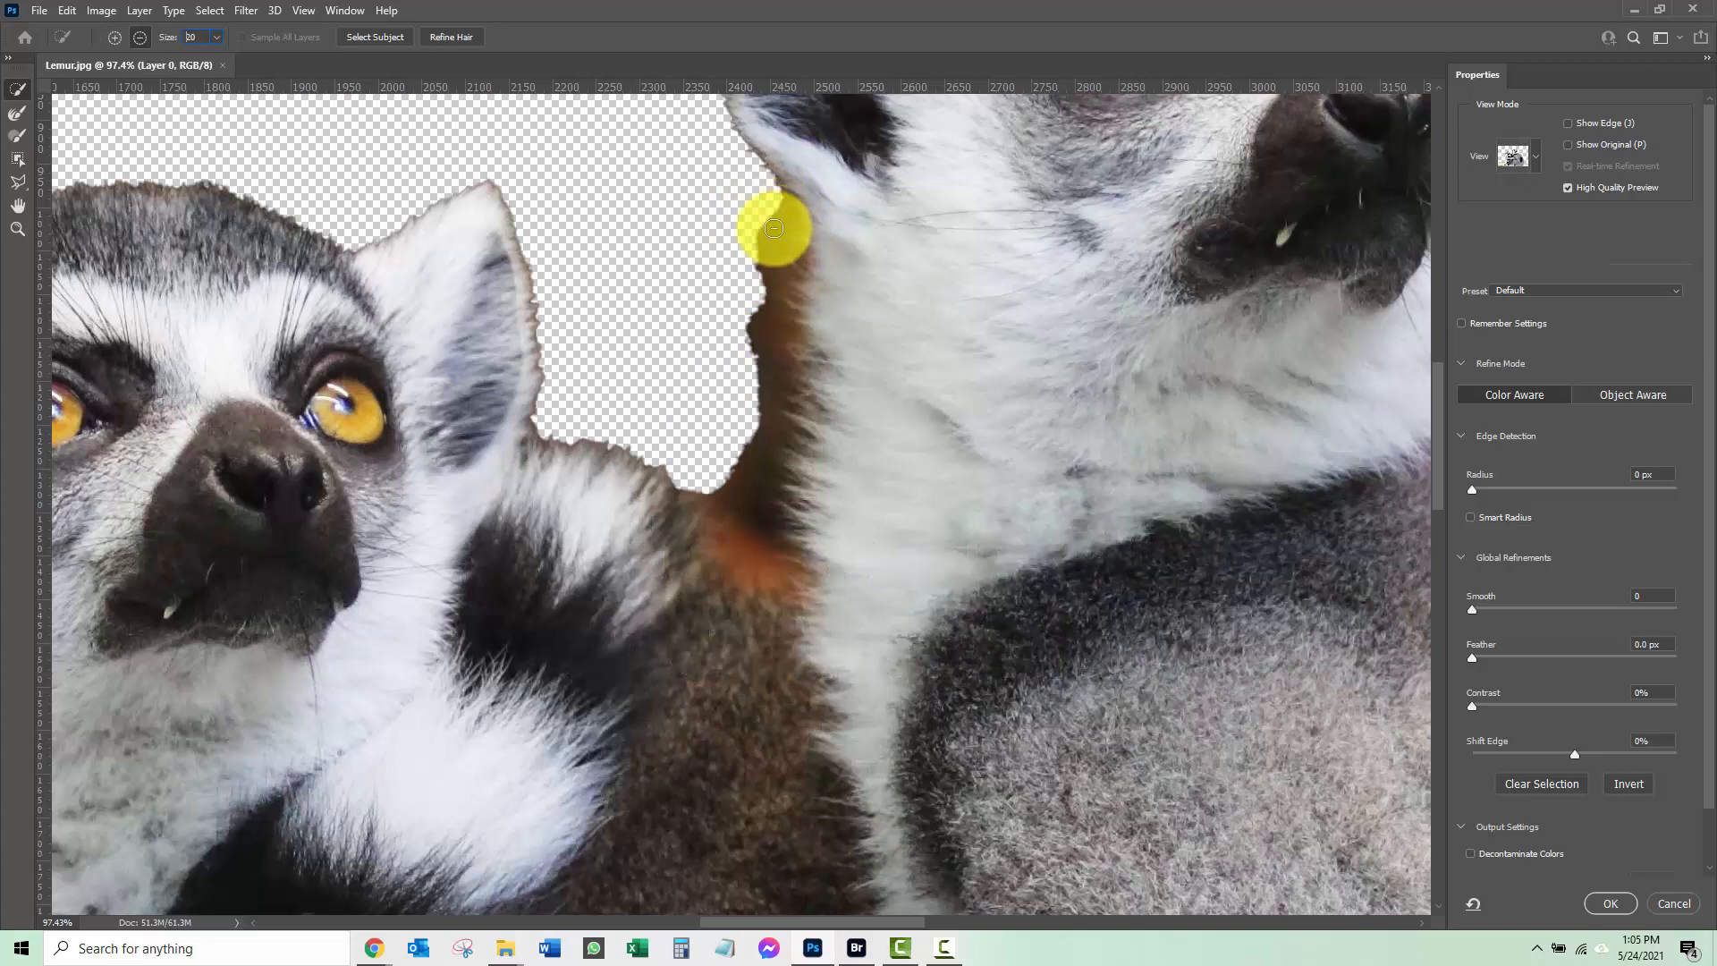
mouse_move(753, 215)
left_mouse_down()
mouse_move(744, 489)
mouse_move(722, 531)
left_mouse_up()
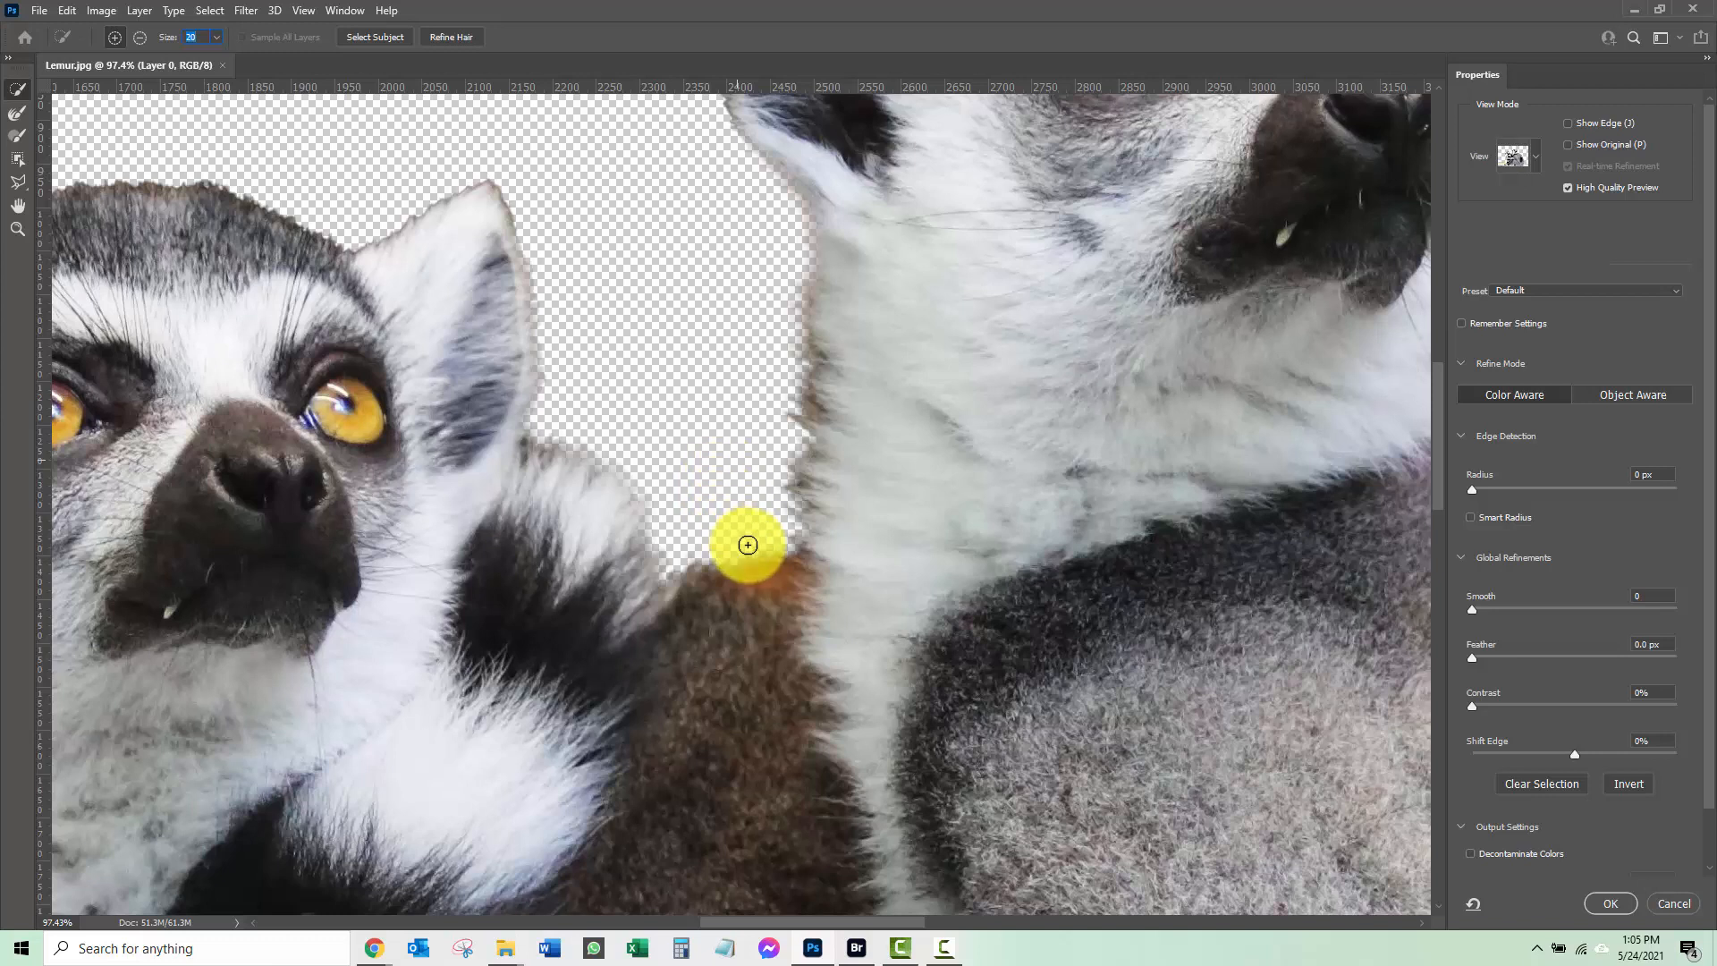
mouse_move(757, 553)
left_mouse_down()
mouse_move(729, 520)
mouse_move(728, 556)
left_mouse_up()
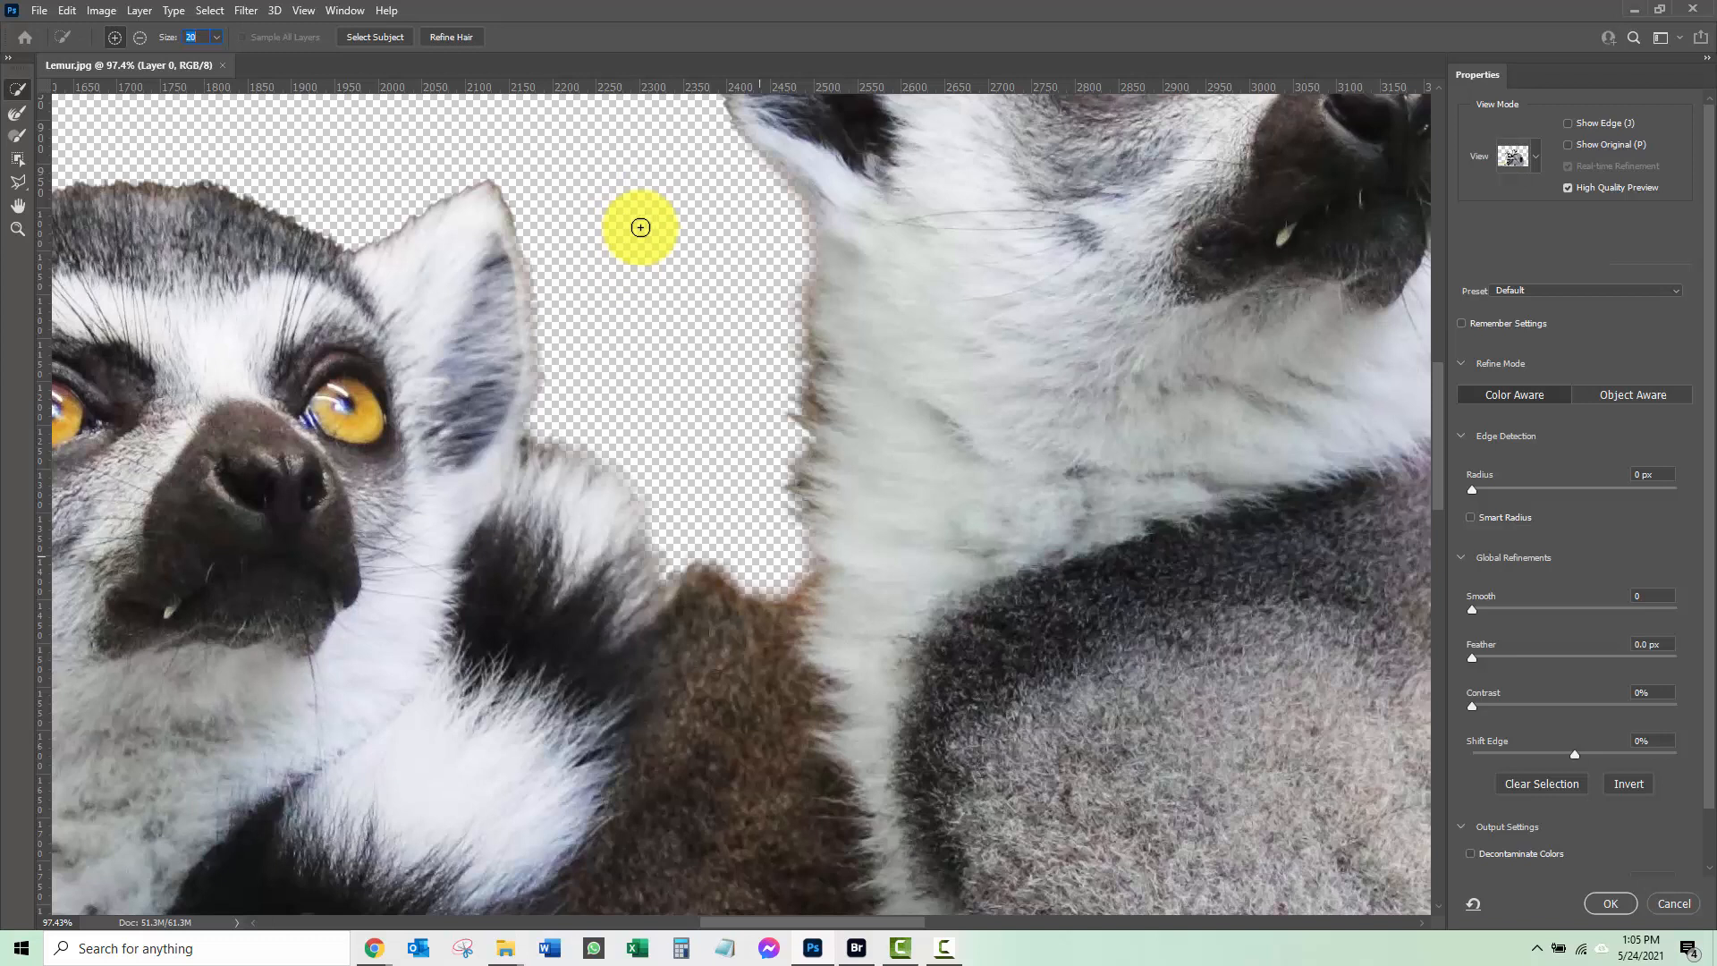
Switch the preview to Black & White and examine the mask edges in the neck gap, along the back and above the ledge.
left_click(1536, 158)
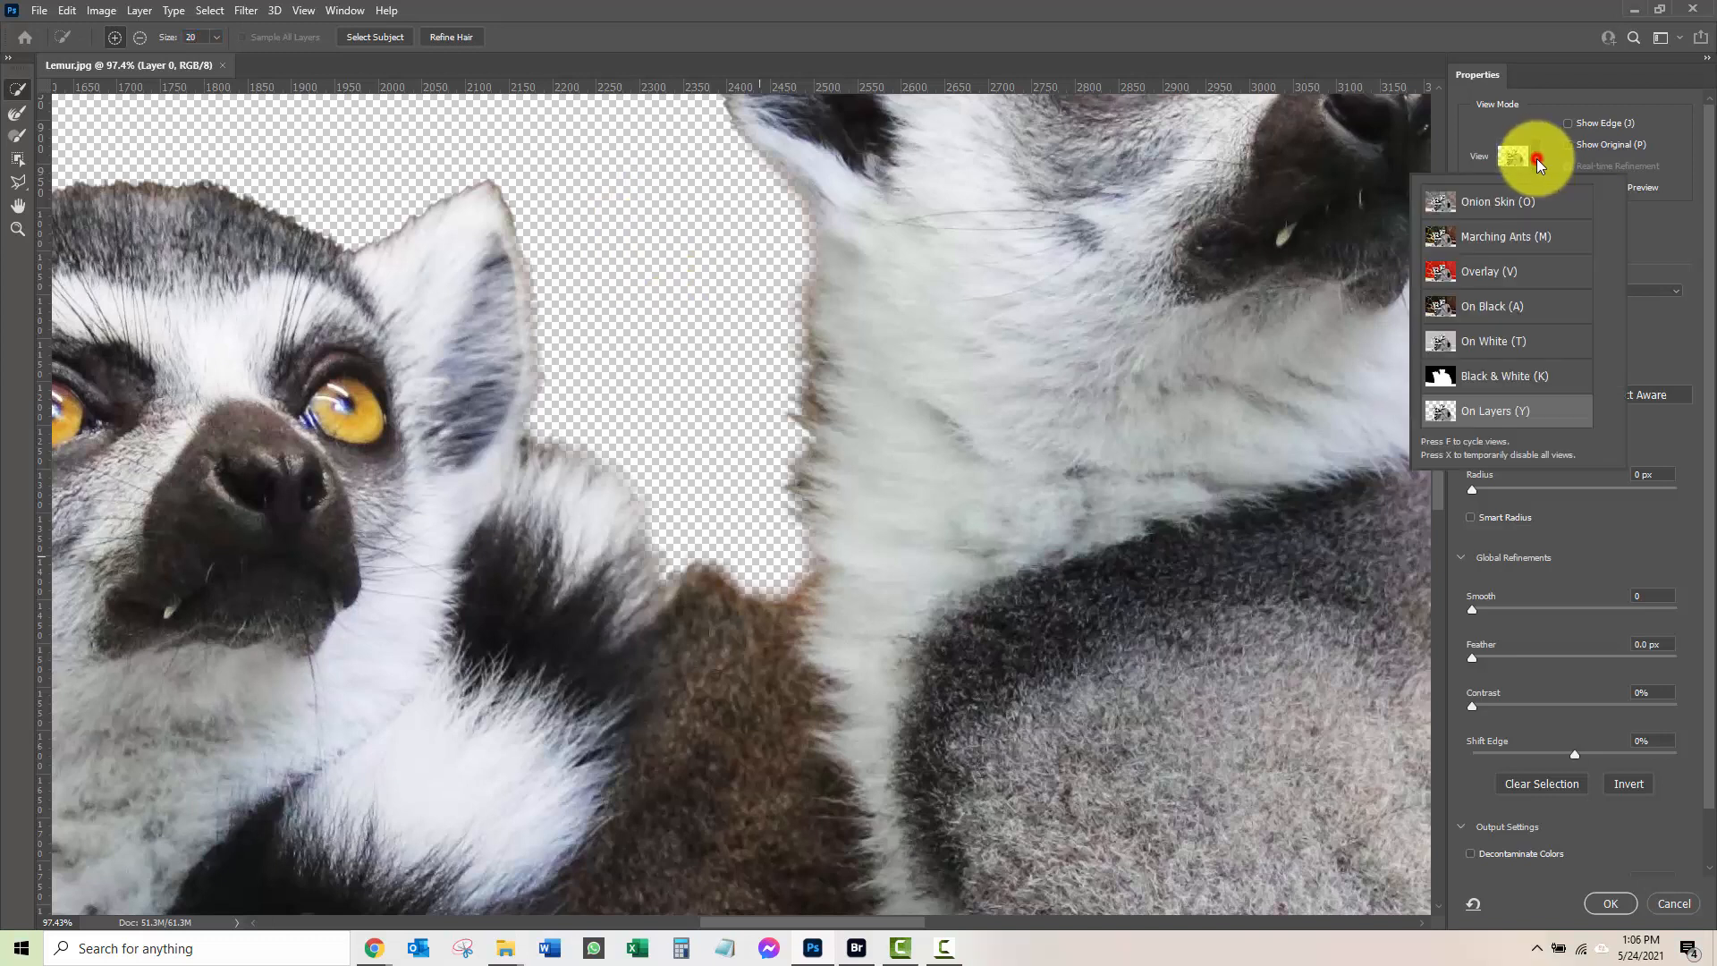
left_click(1491, 374)
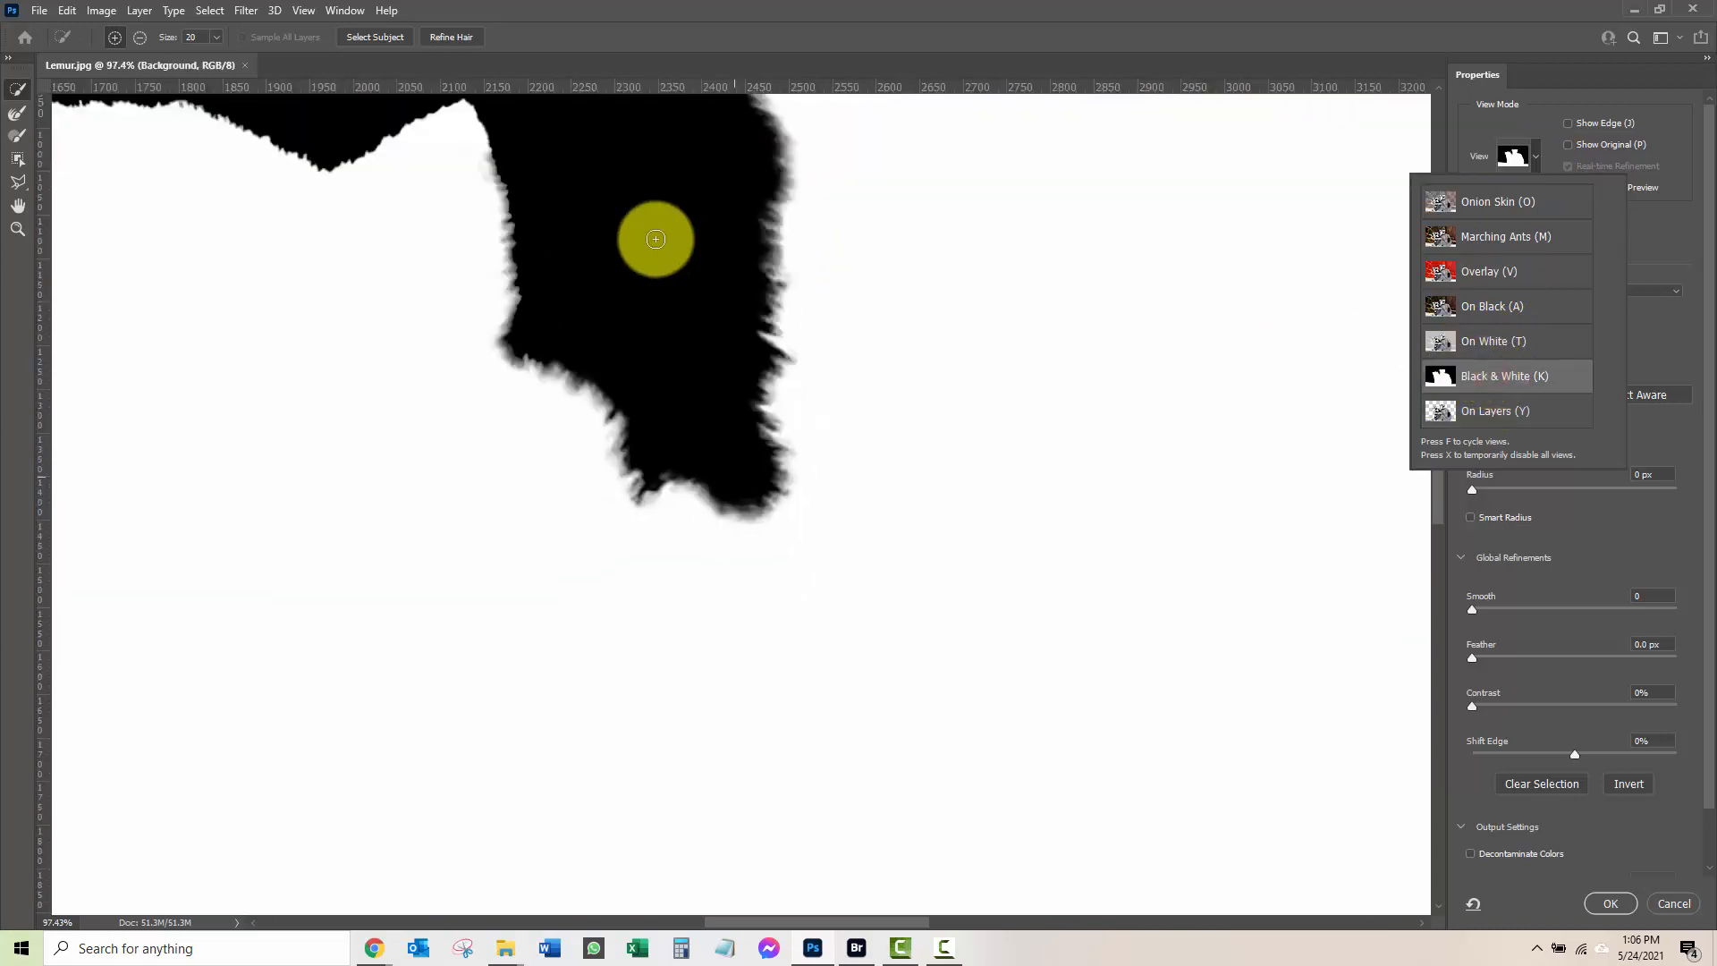
scroll(655, 239, "up", 2)
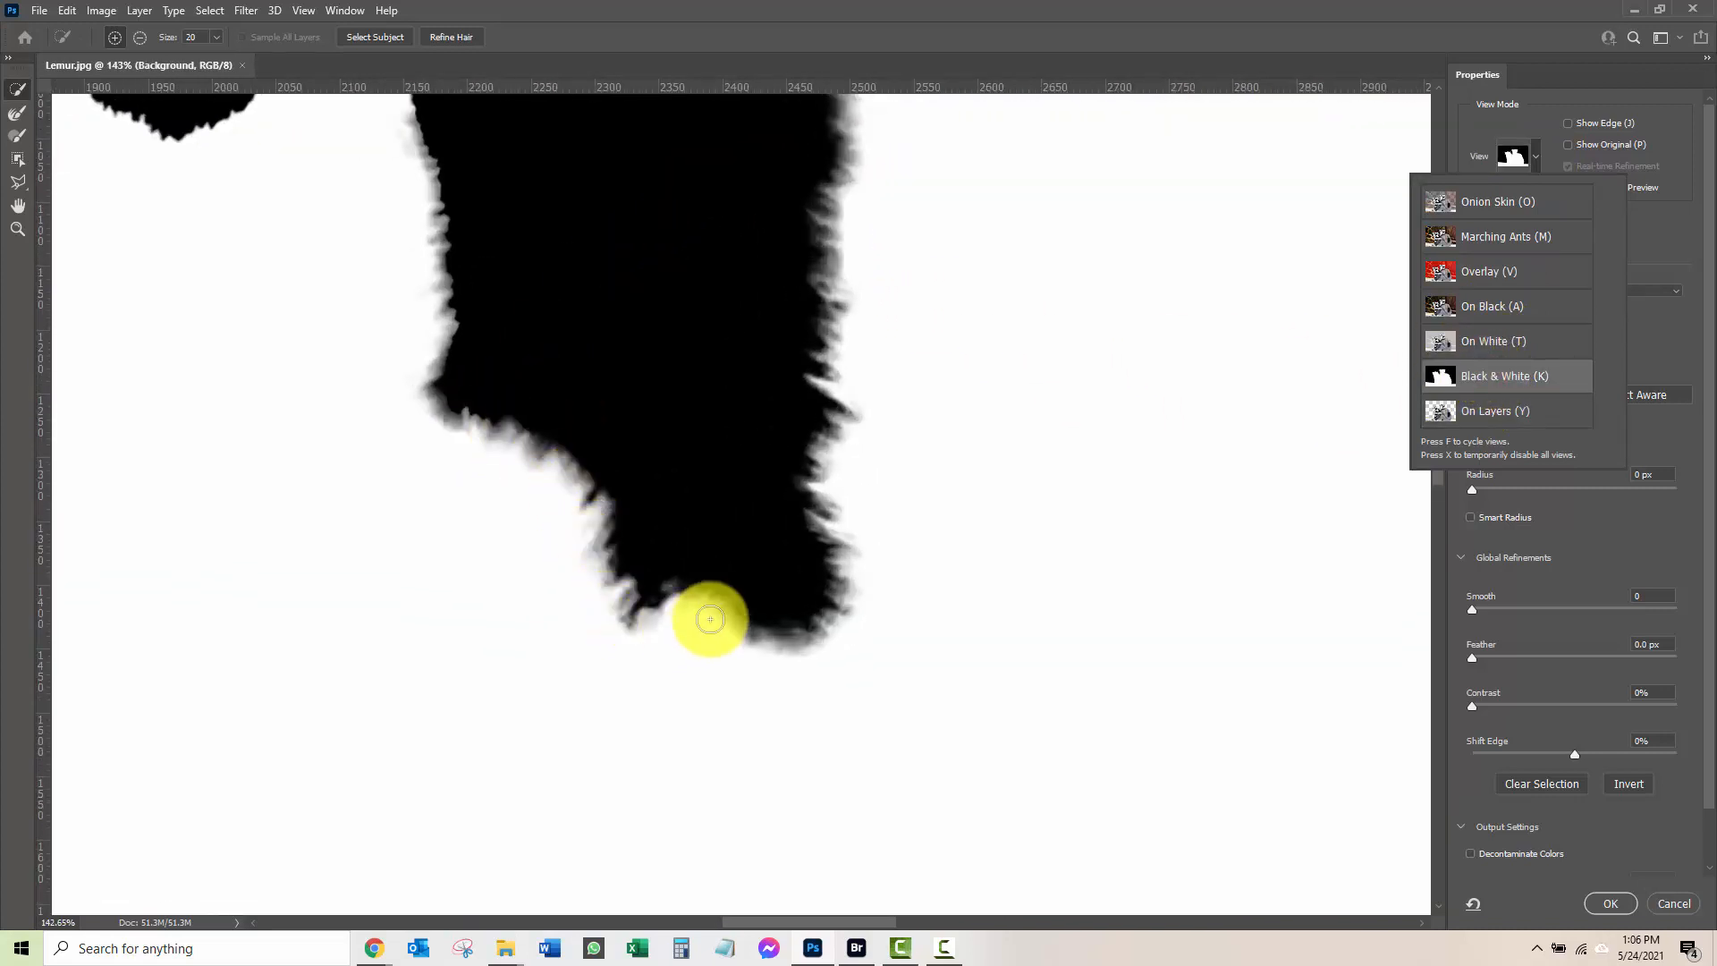
scroll(1091, 291, "down", 3)
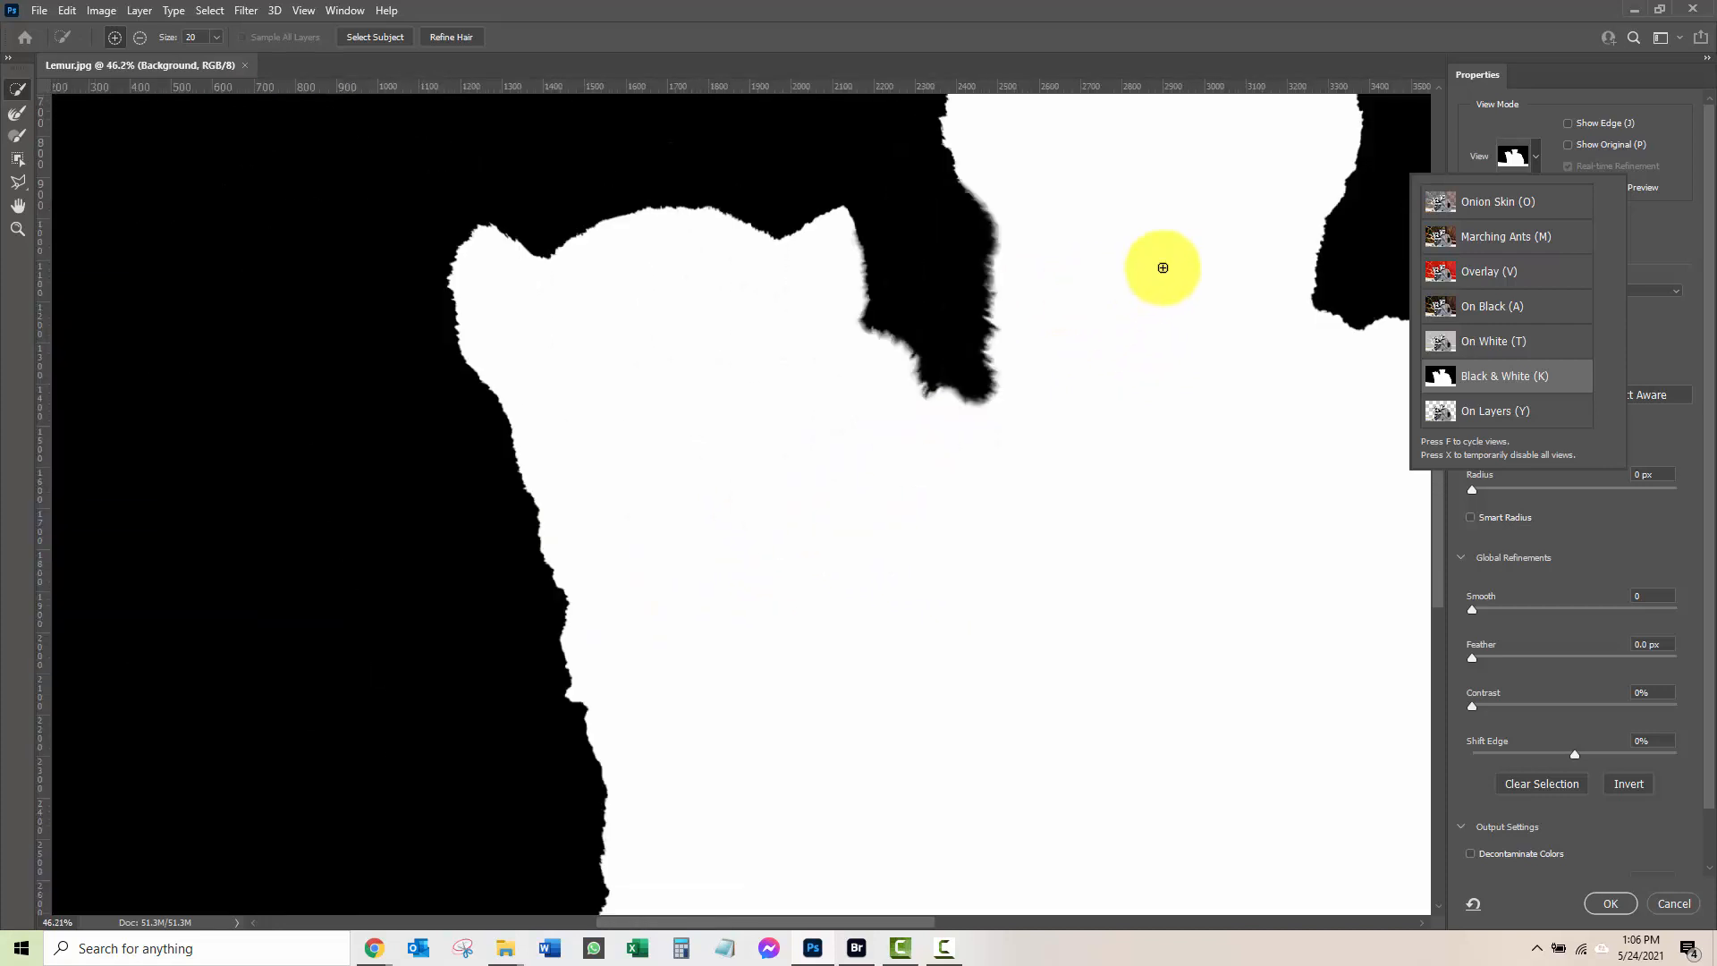
scroll(1237, 275, "down", 1)
left_click_drag(1152, 300, 849, 291)
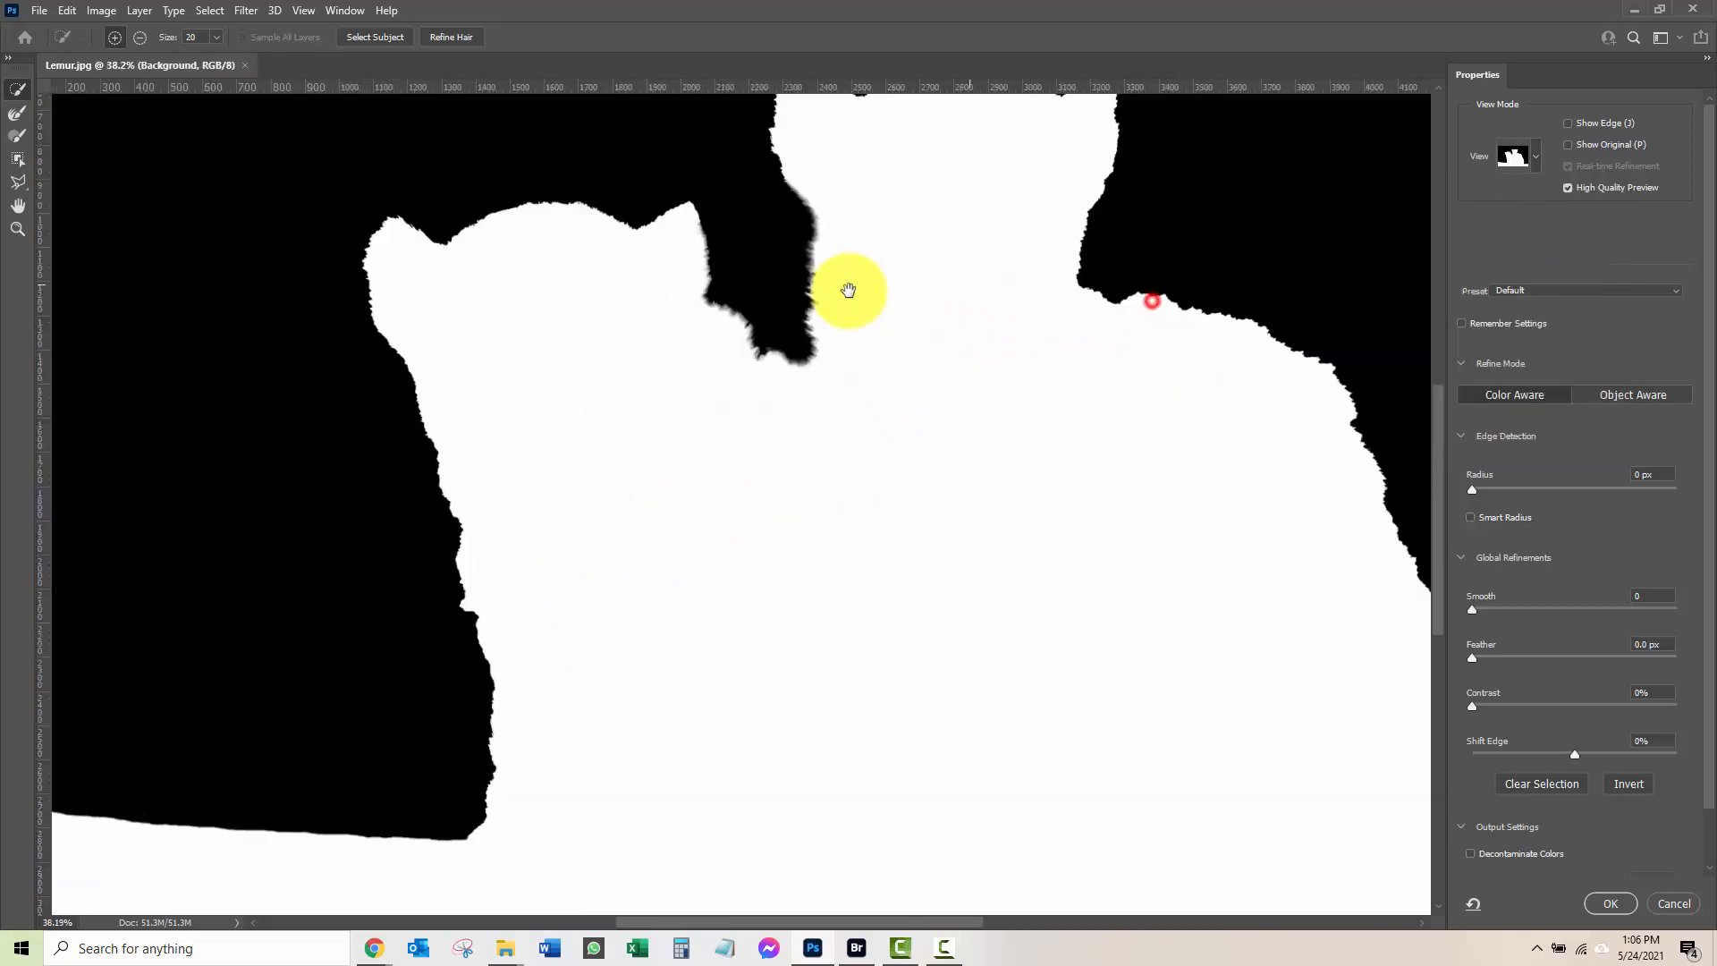
scroll(849, 291, "down", 1)
scroll(883, 319, "up", 5)
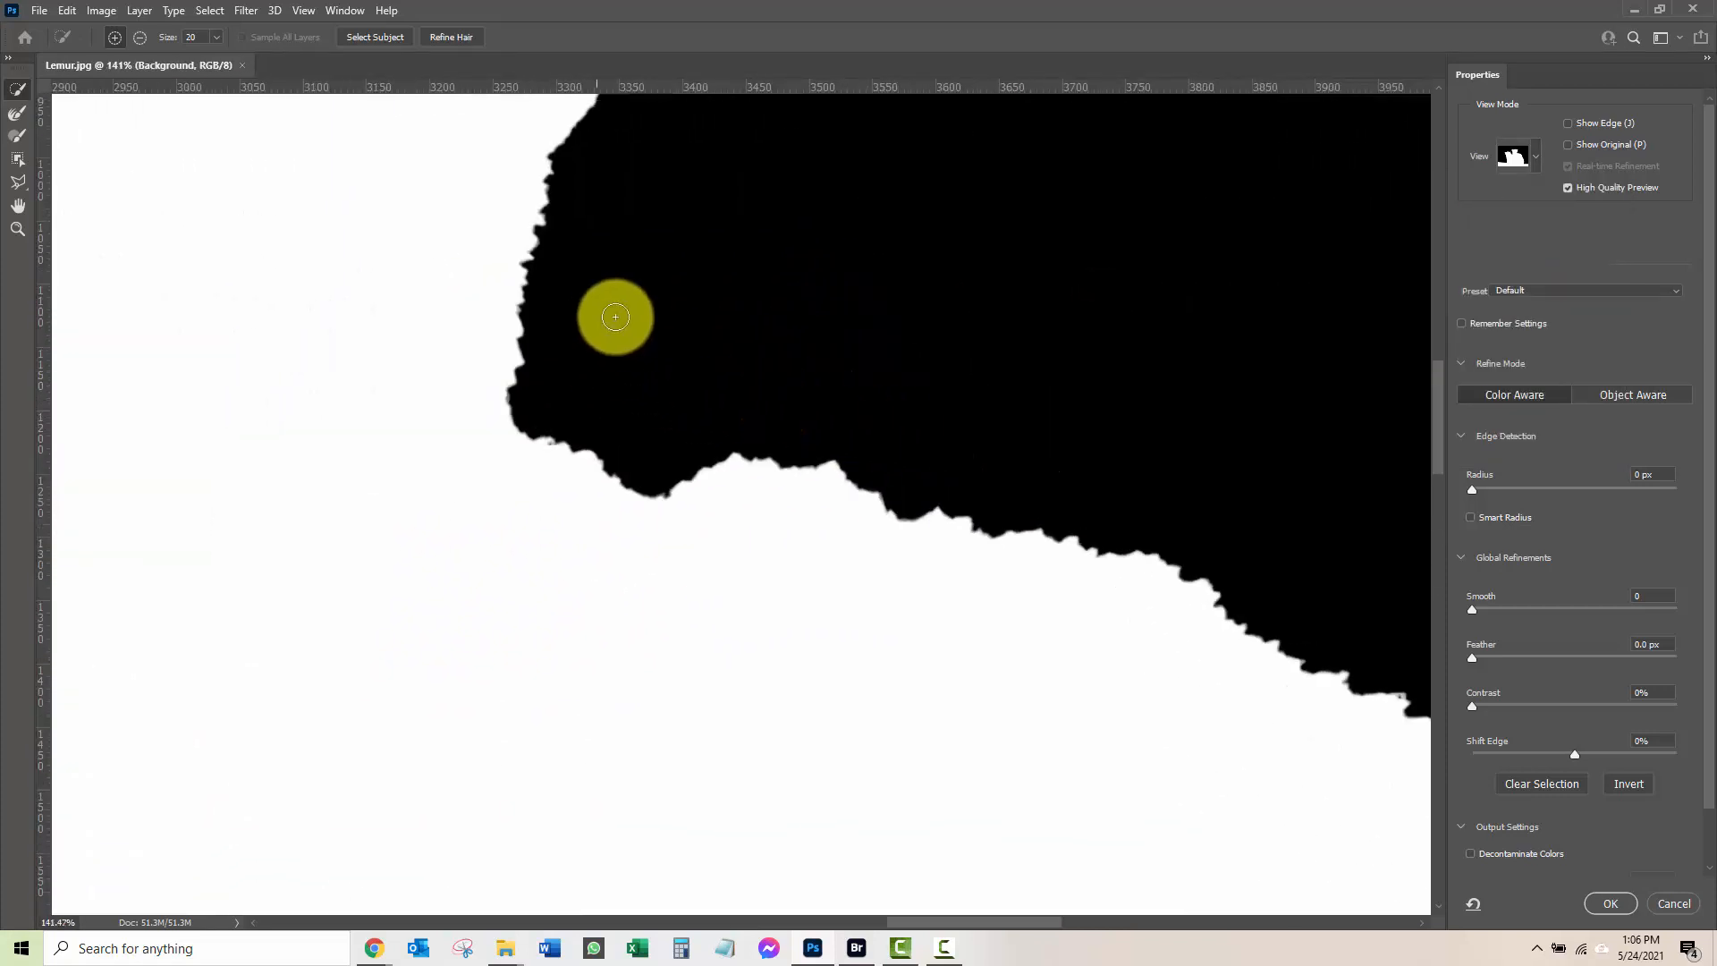
scroll(626, 311, "down", 3)
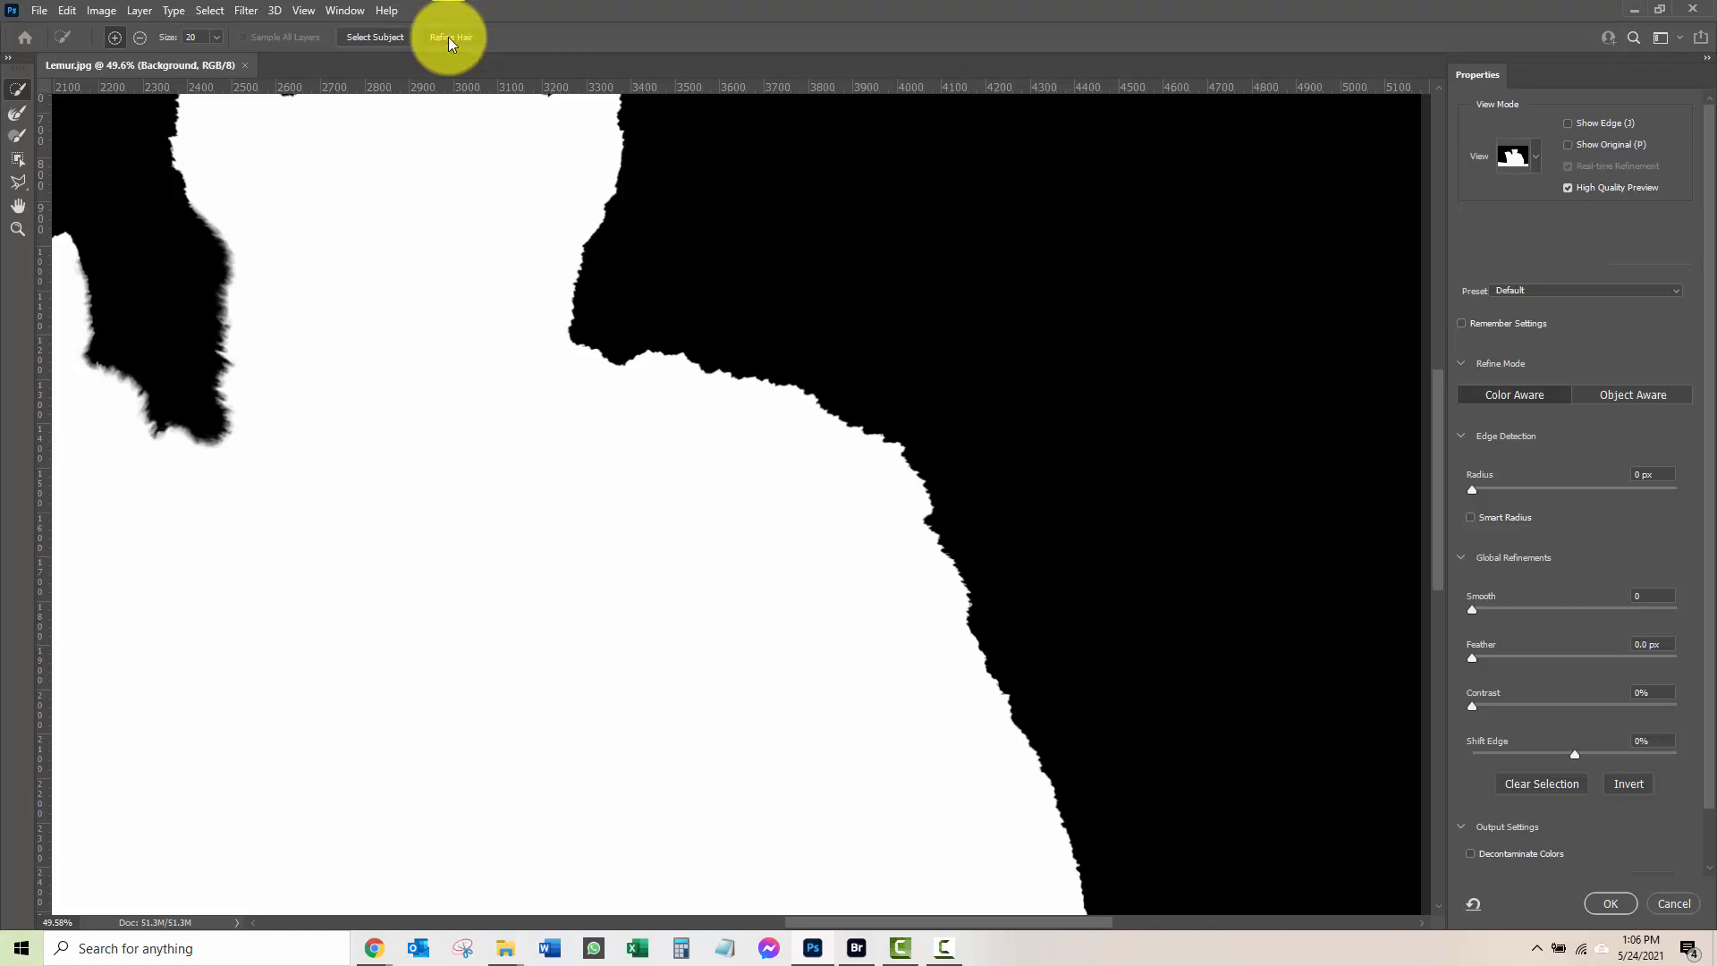
left_click_drag(376, 284, 1034, 375)
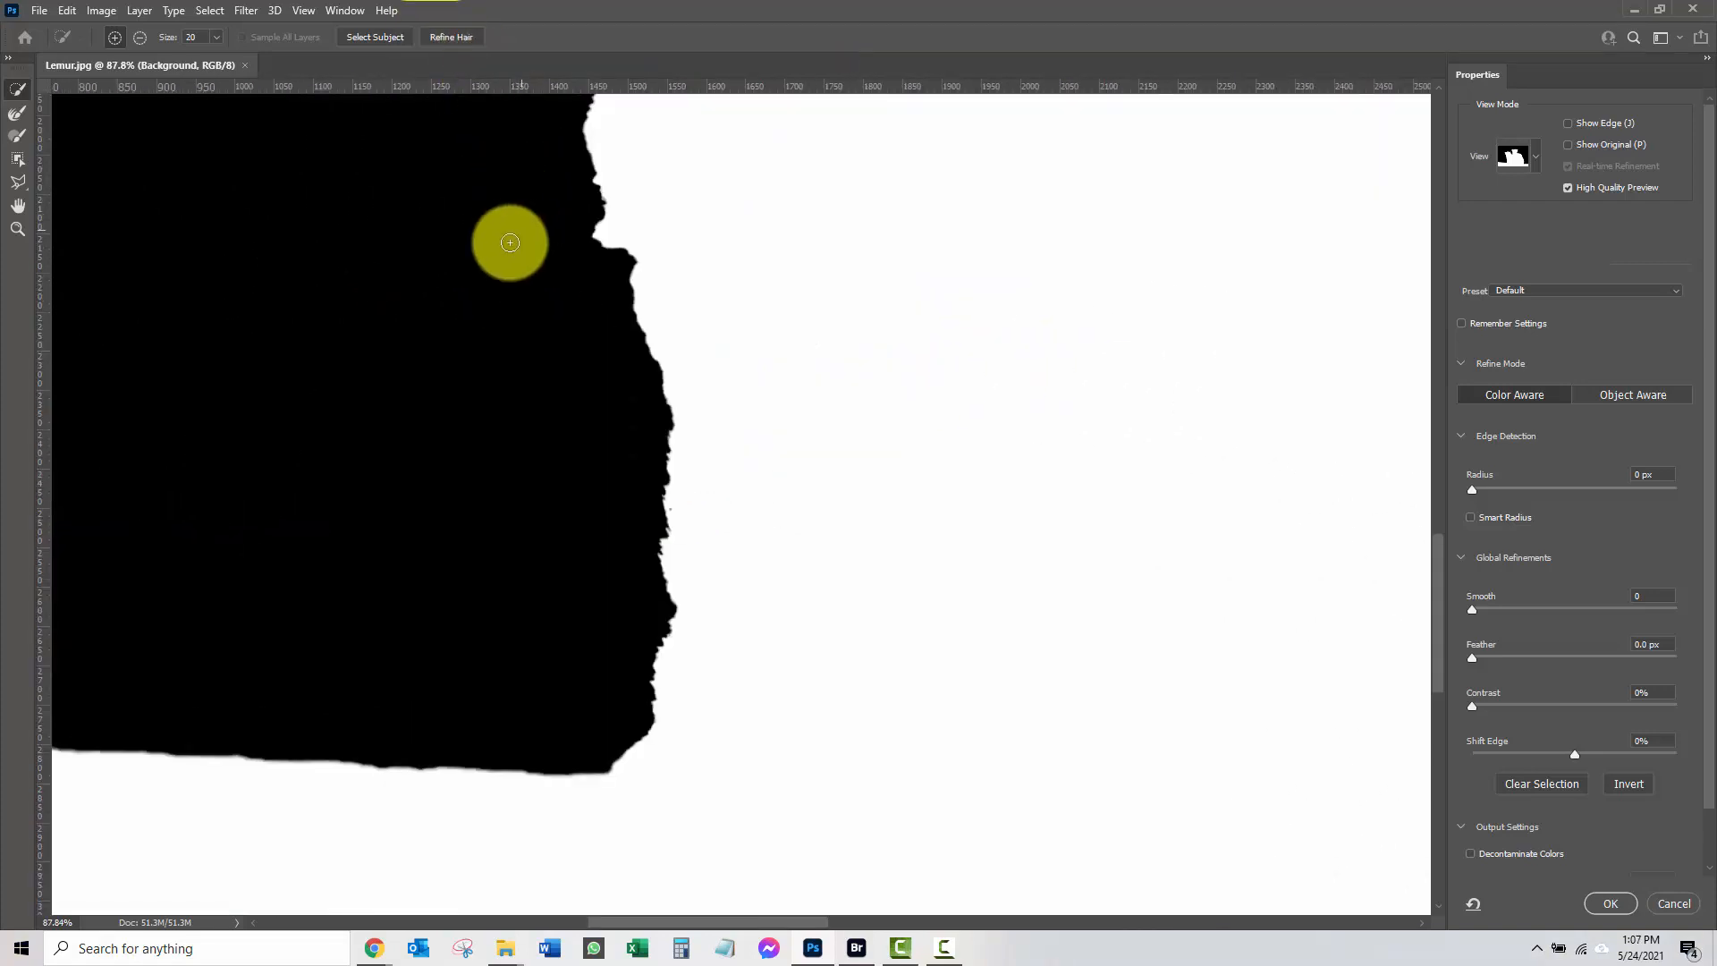
scroll(495, 239, "down", 3)
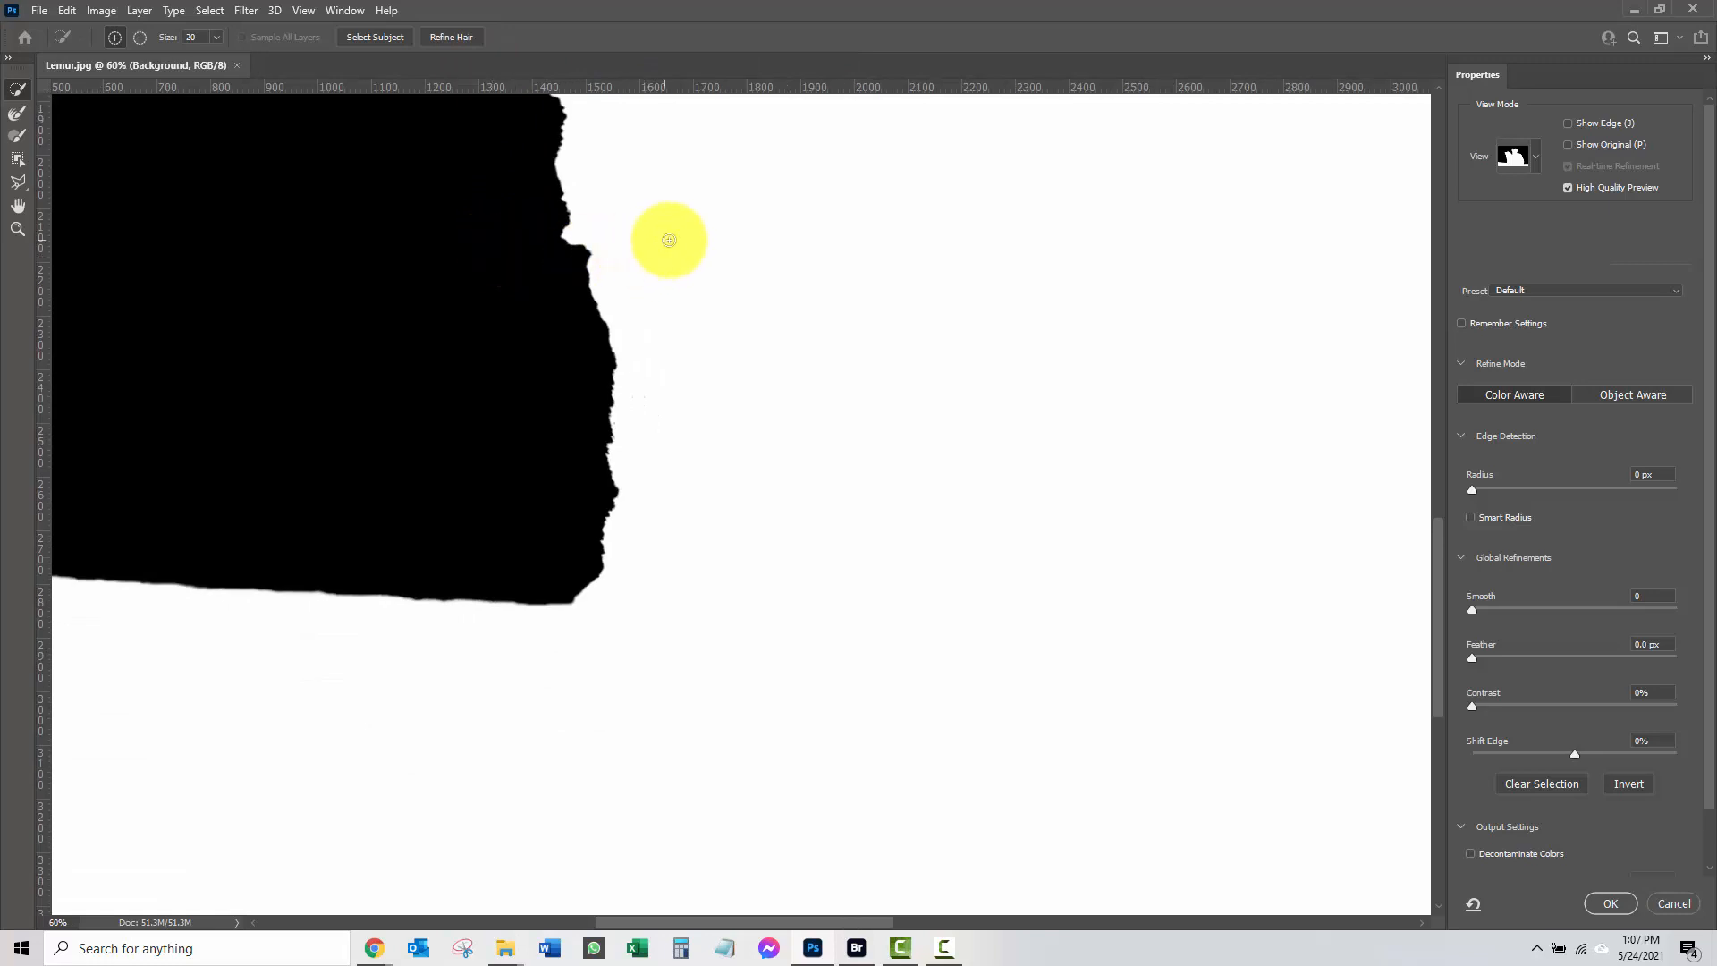
Brush along the lemurs' fur outlines with the Refine Edge Brush at size 45, leaving the straight ledge edges untouched.
left_click(18, 114)
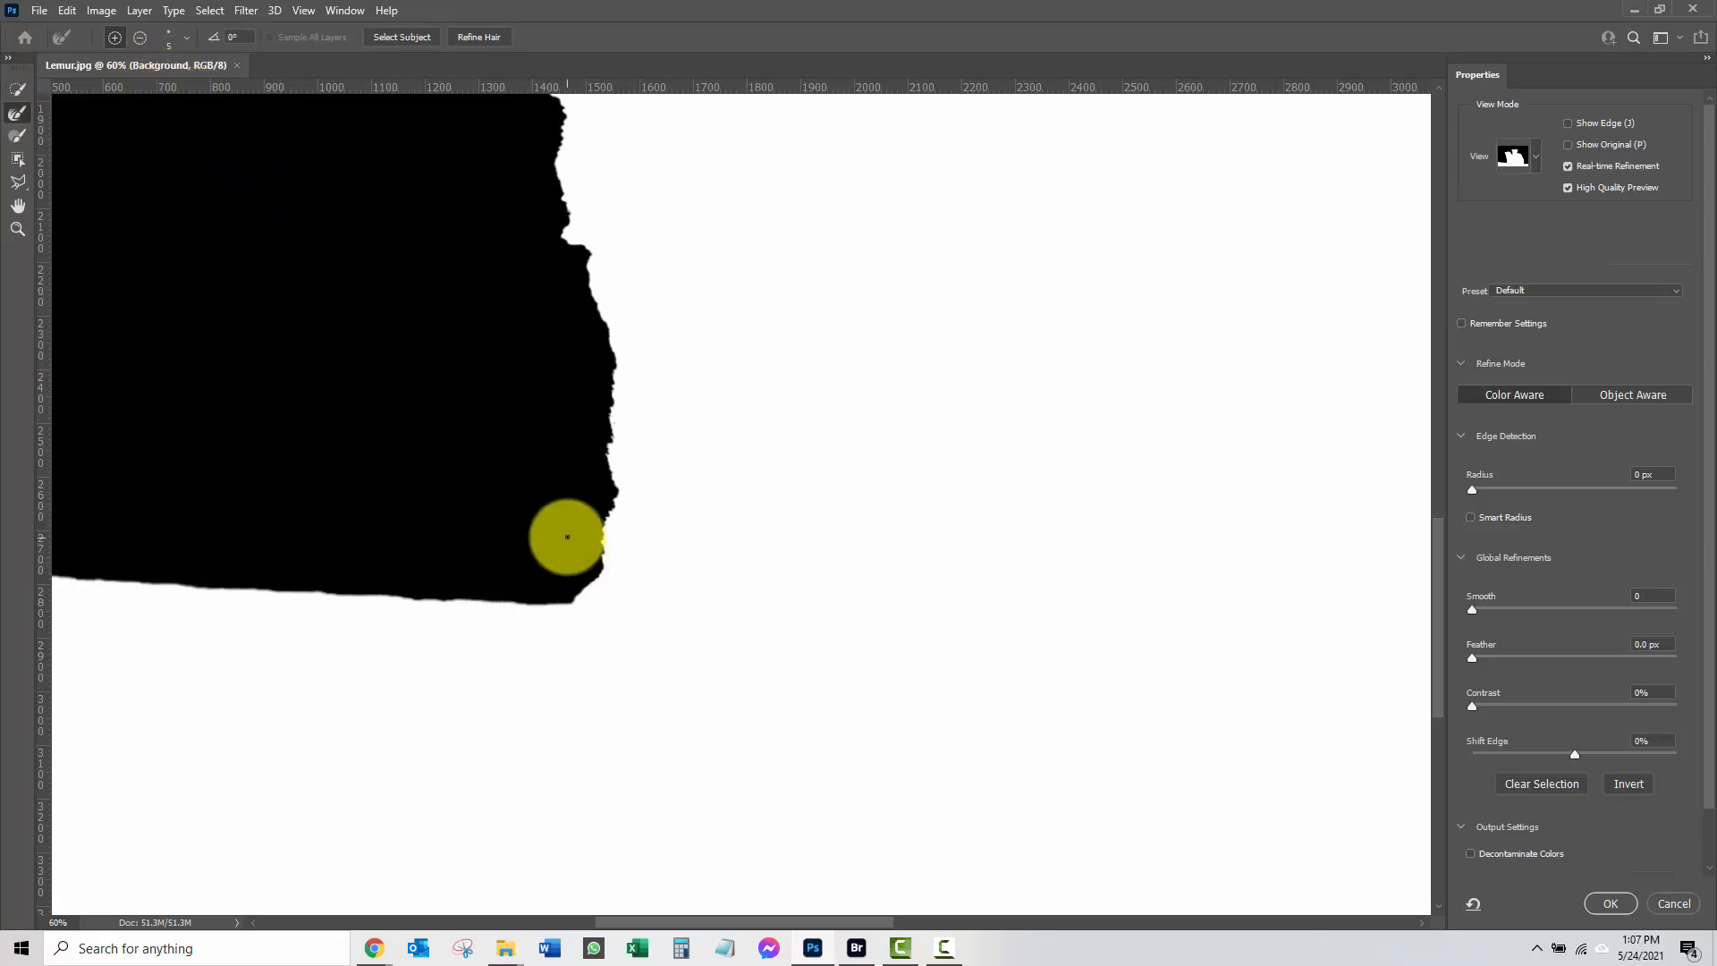
key("]")
key("]")
key("]")
key("]")
key("]")
key("]")
key("]")
key("]")
key("]")
key("]")
key("]")
key("]")
key("]")
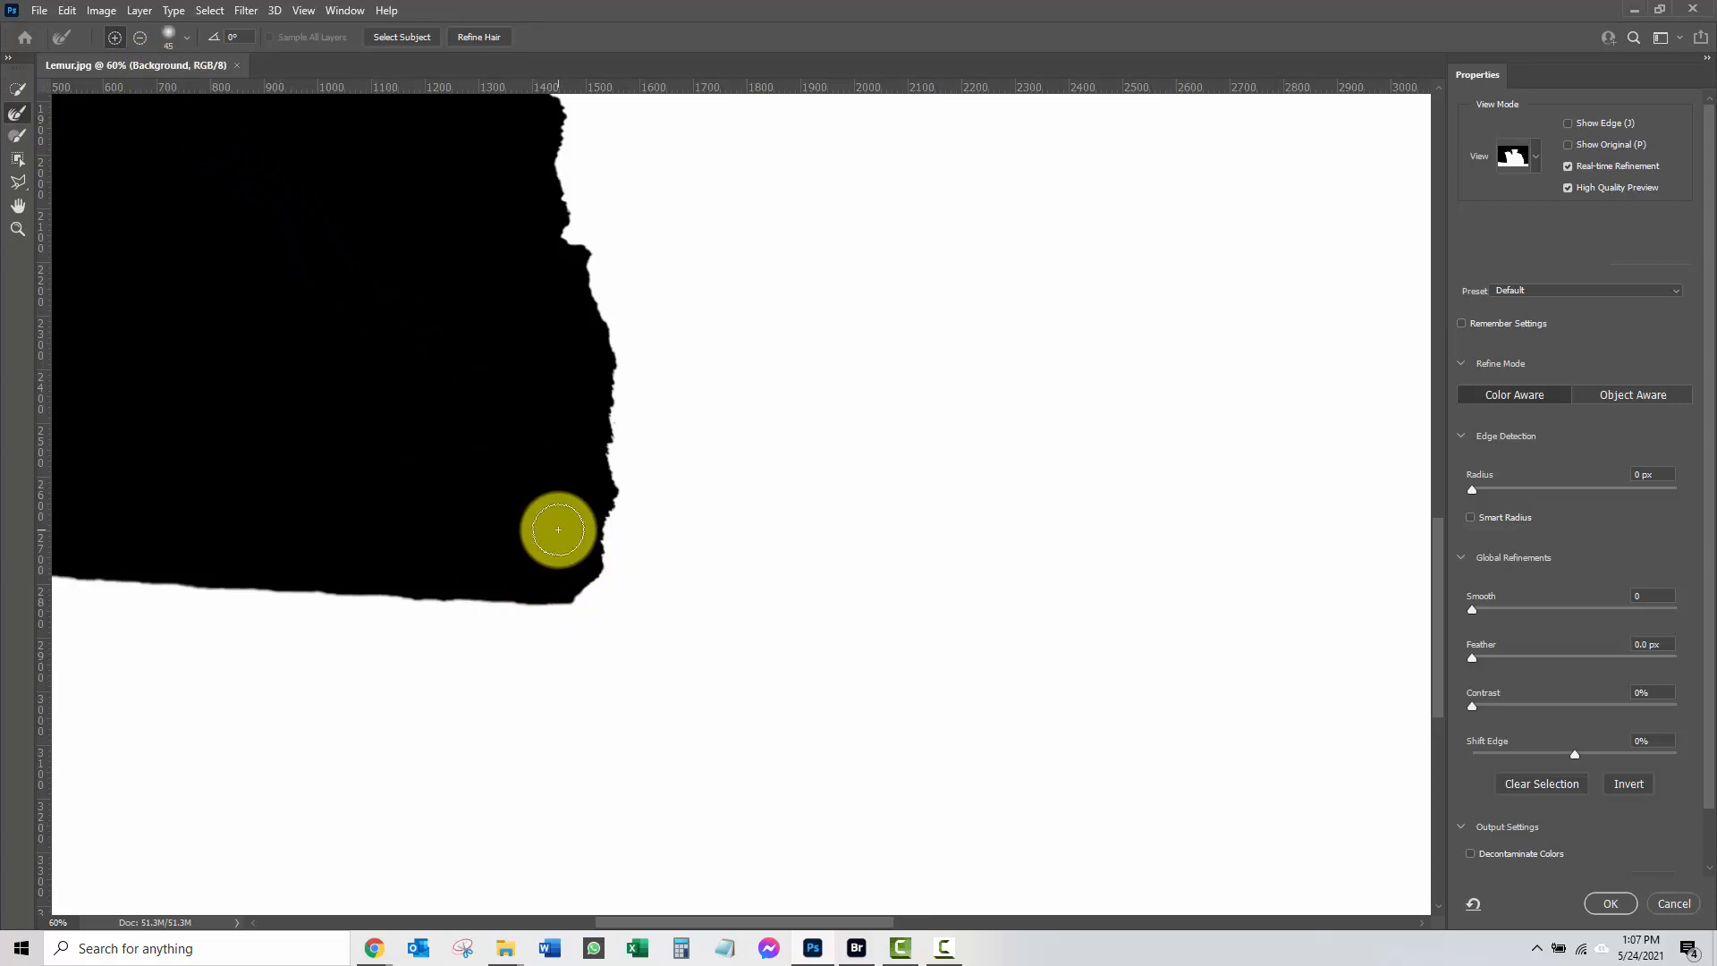
mouse_move(558, 529)
left_mouse_down()
mouse_move(582, 555)
mouse_move(572, 601)
left_mouse_up()
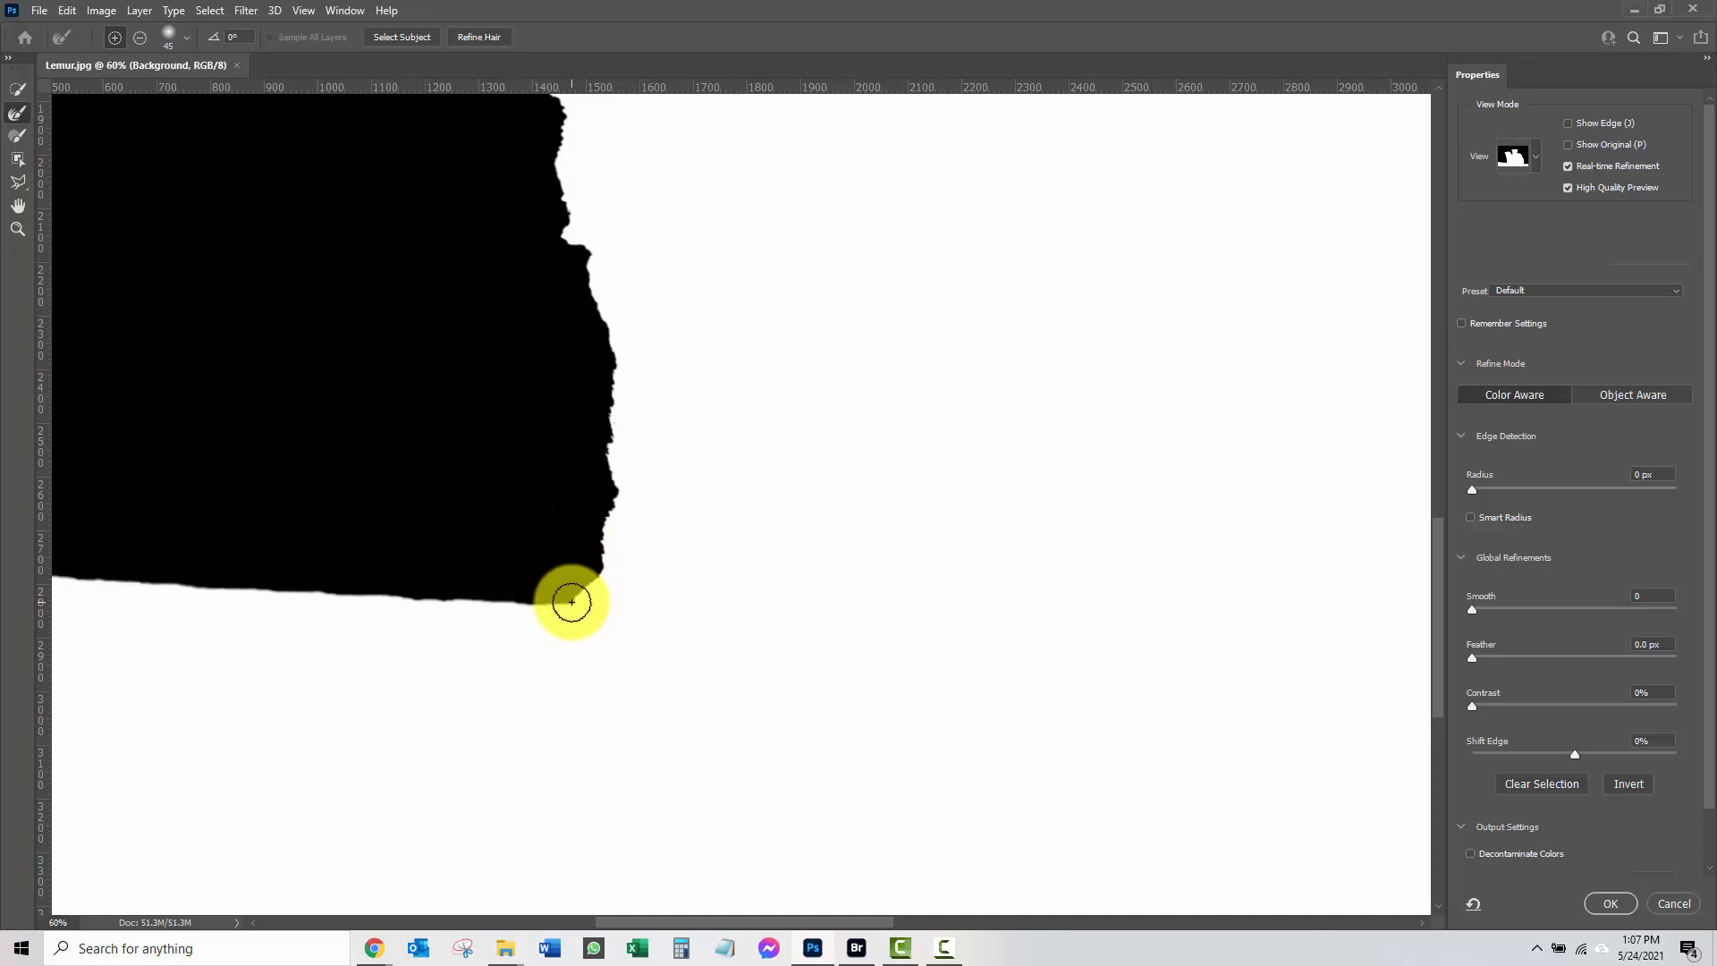
mouse_move(576, 601)
left_mouse_down()
mouse_move(607, 540)
mouse_move(595, 524)
mouse_move(627, 492)
mouse_move(601, 448)
mouse_move(610, 364)
mouse_move(563, 568)
mouse_move(573, 602)
mouse_move(615, 492)
mouse_move(616, 347)
mouse_move(674, 253)
mouse_move(714, 462)
mouse_move(757, 531)
left_mouse_up()
mouse_move(674, 640)
left_mouse_down()
mouse_move(695, 642)
mouse_move(644, 518)
mouse_move(655, 407)
mouse_move(588, 234)
left_mouse_up()
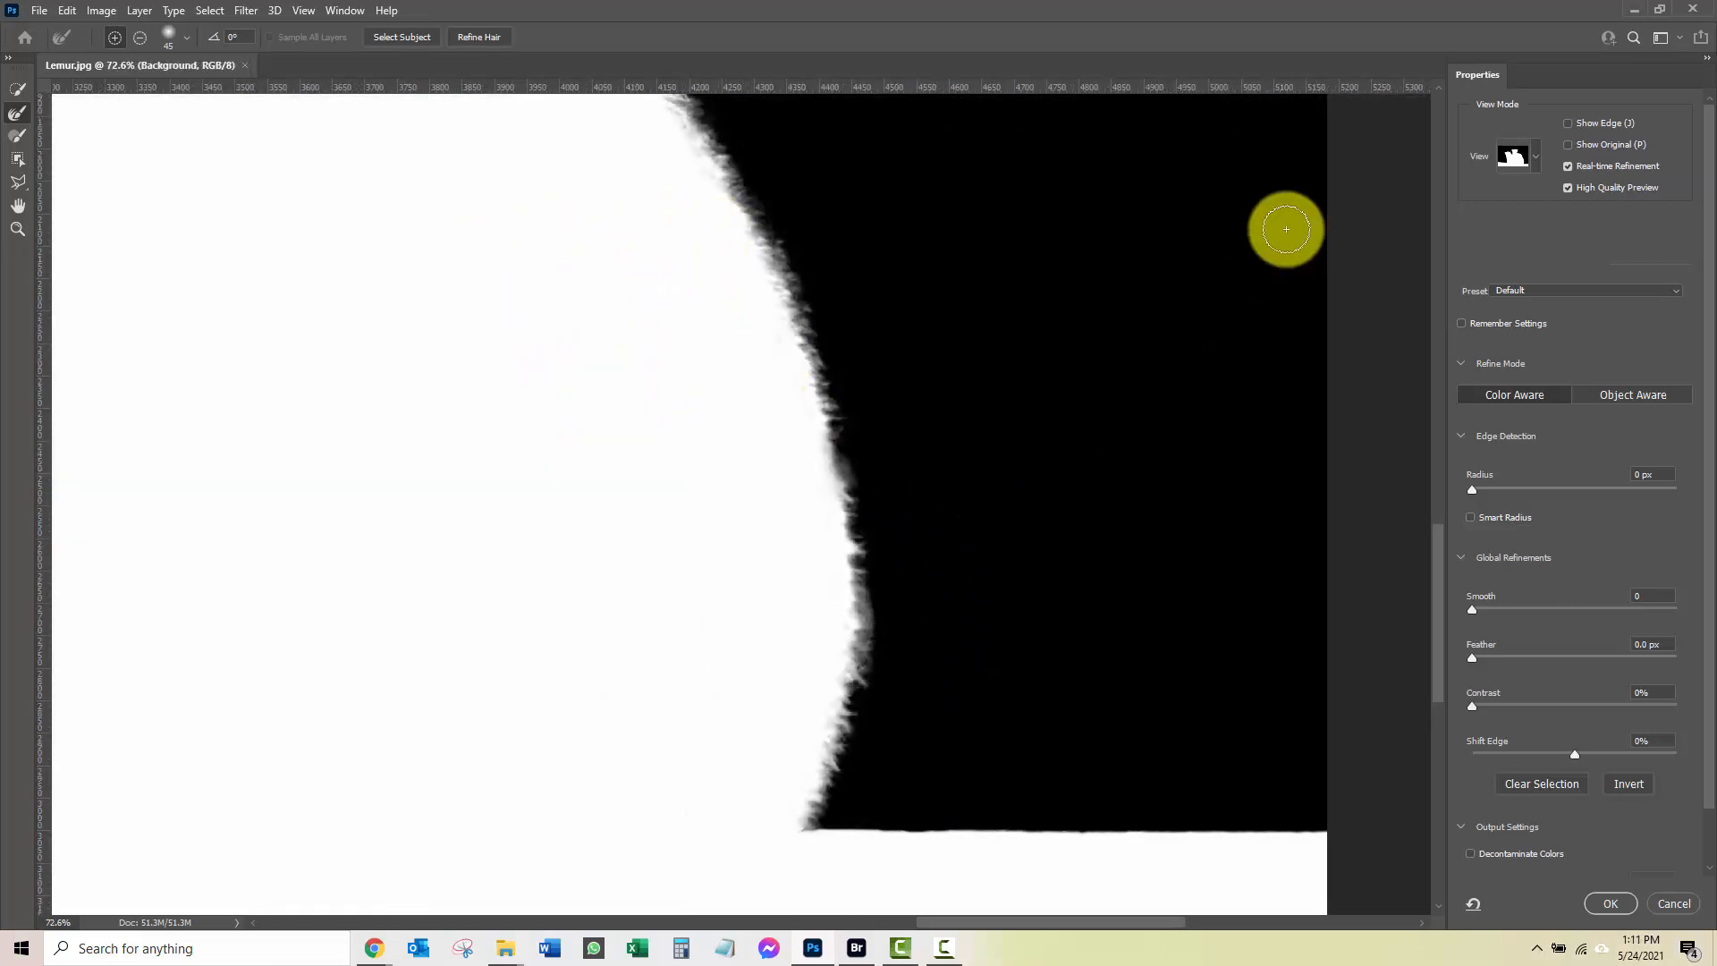
Switch the preview to Overlay and examine the refined fur edge along the right lemur's back and around both lemurs.
left_click(1537, 161)
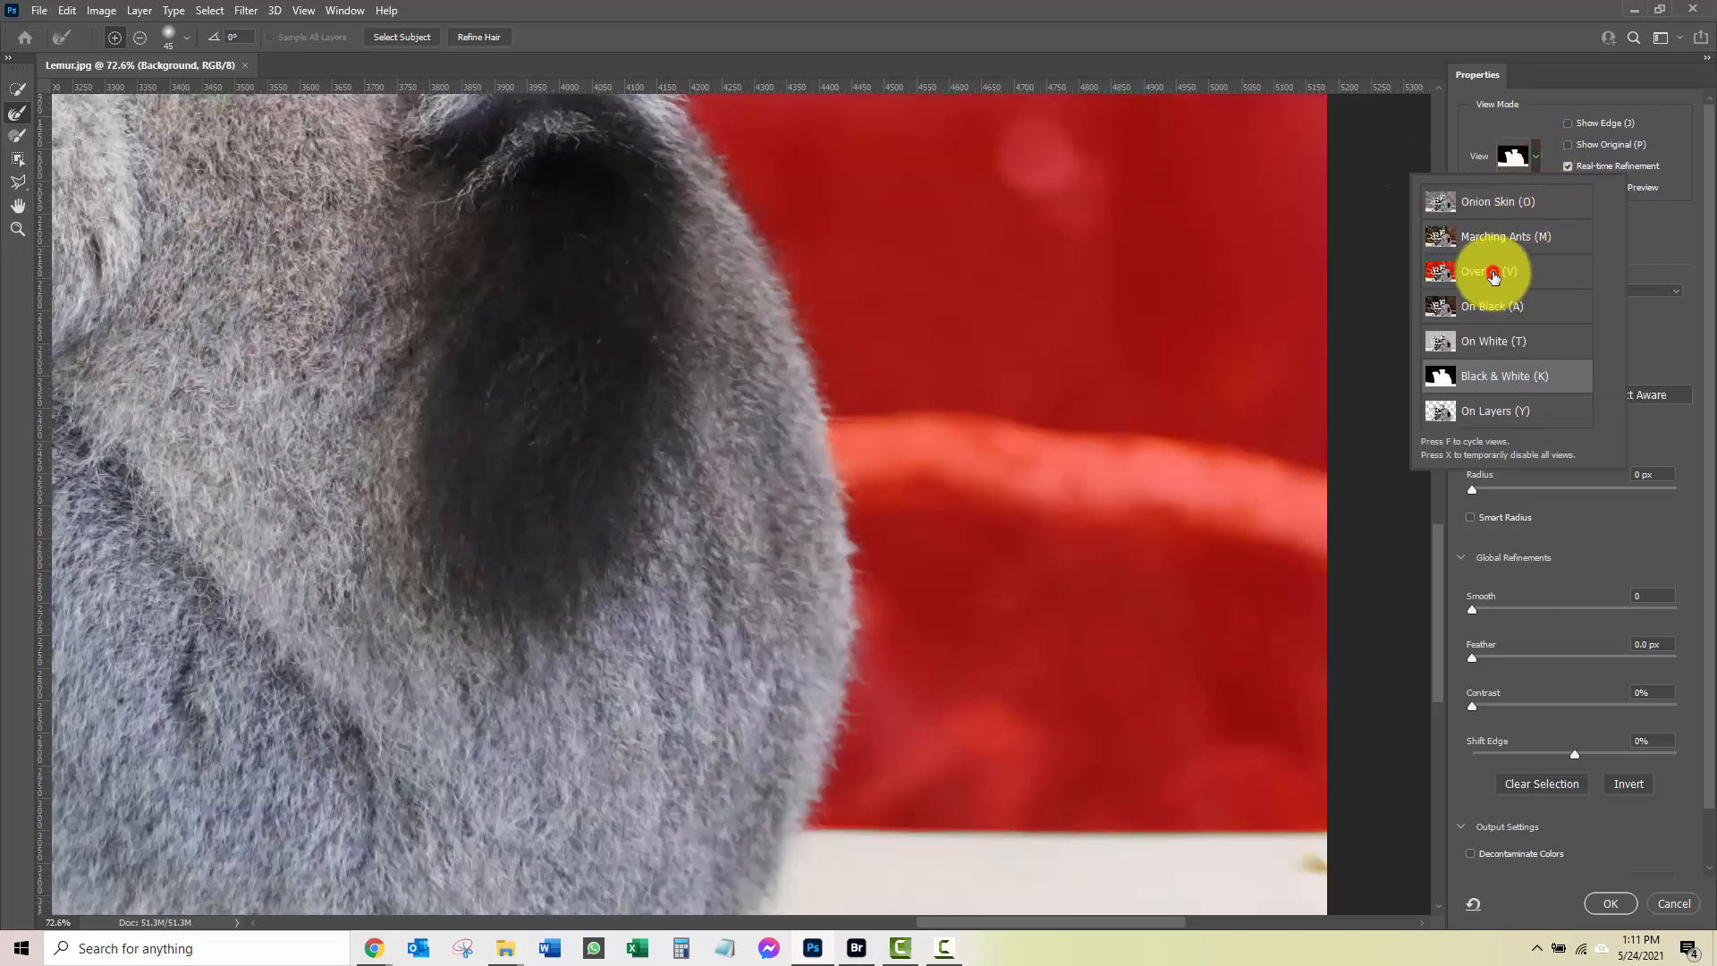
left_click(1493, 273)
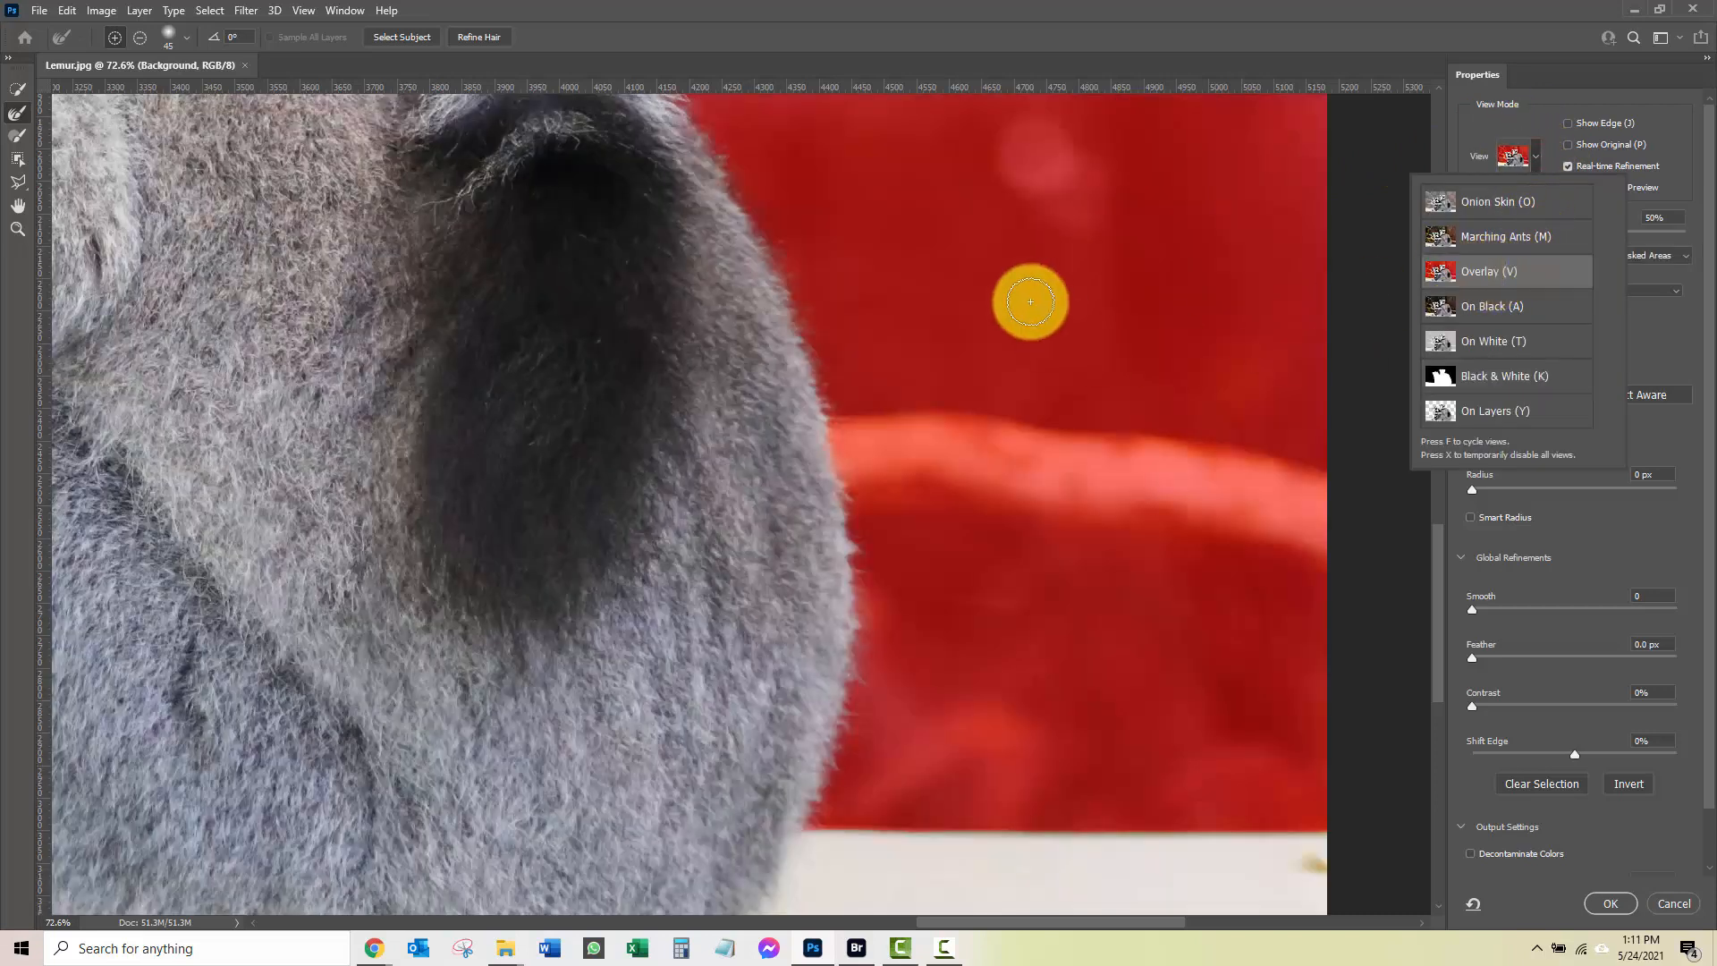
scroll(771, 295, "down", 1)
scroll(771, 295, "down", 3)
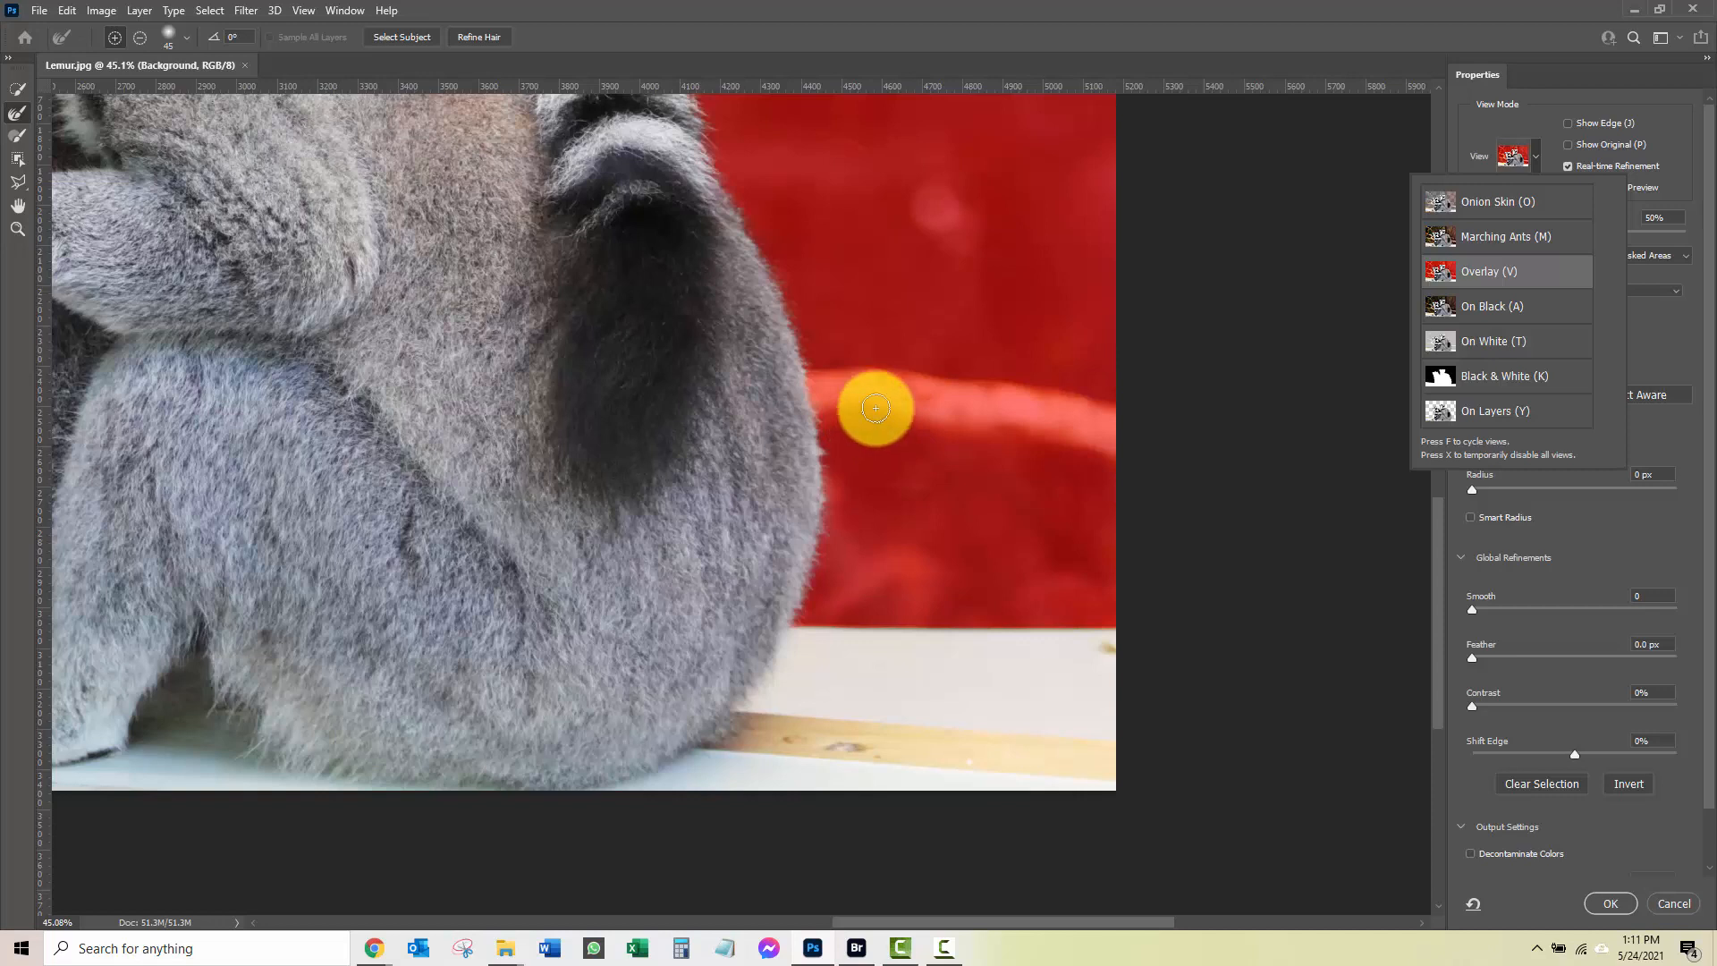
scroll(875, 409, "up", 3)
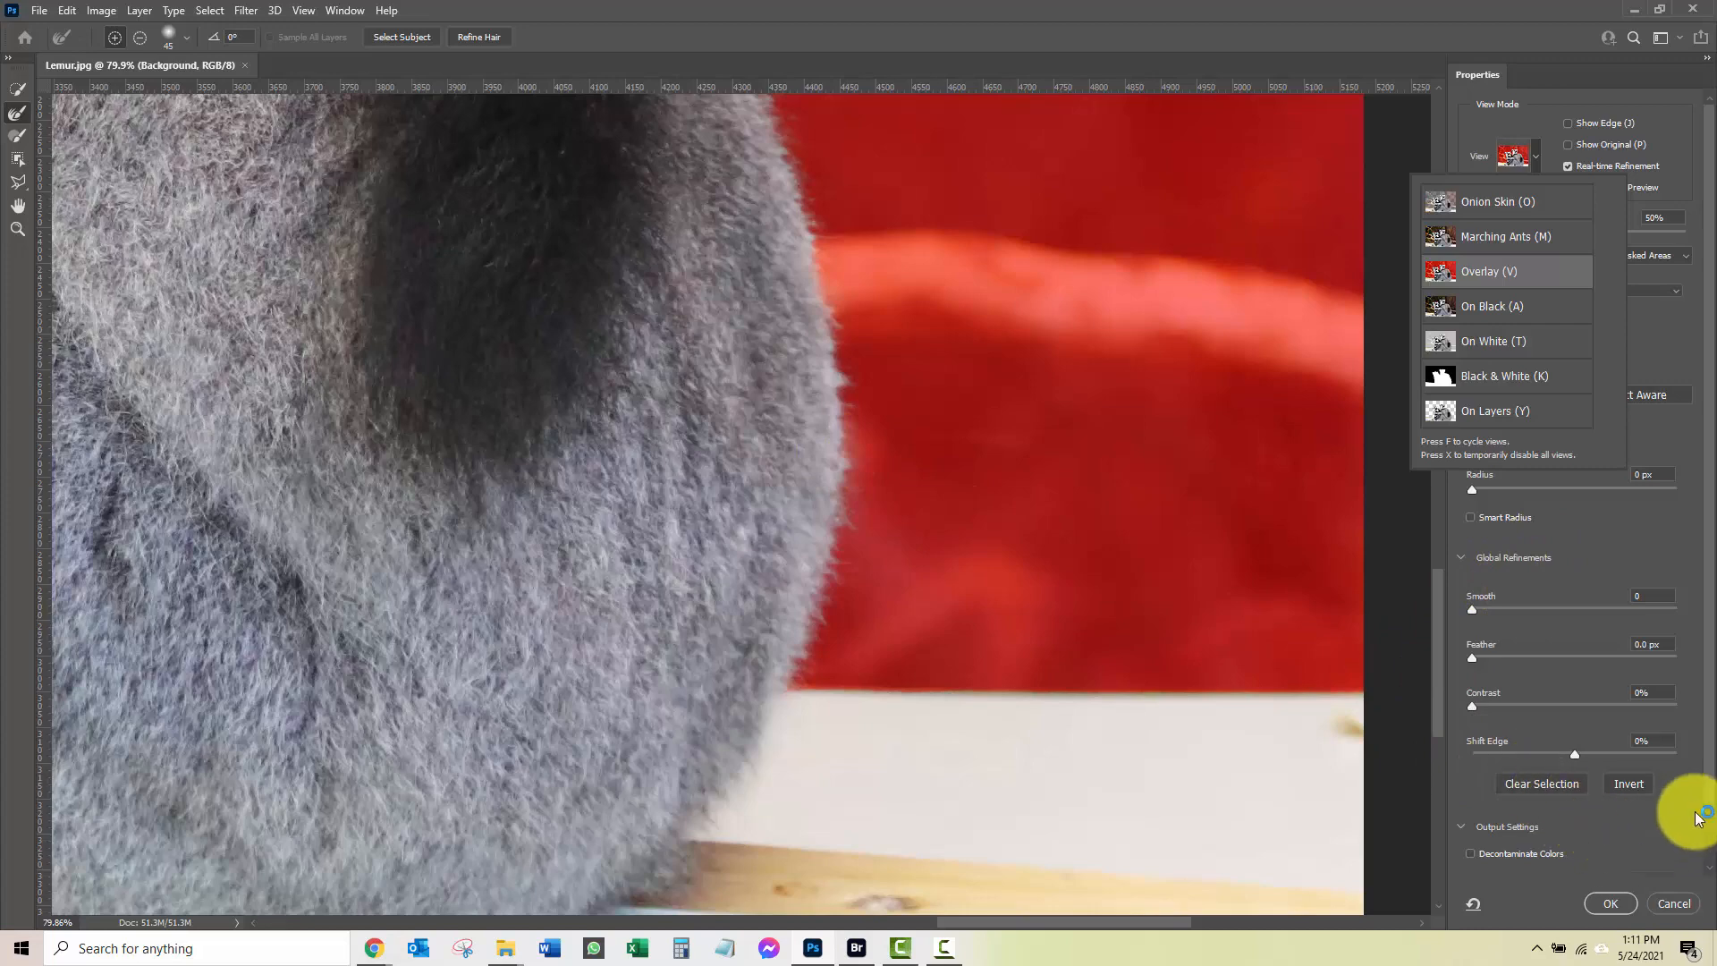
left_click_drag(1708, 781, 1708, 854)
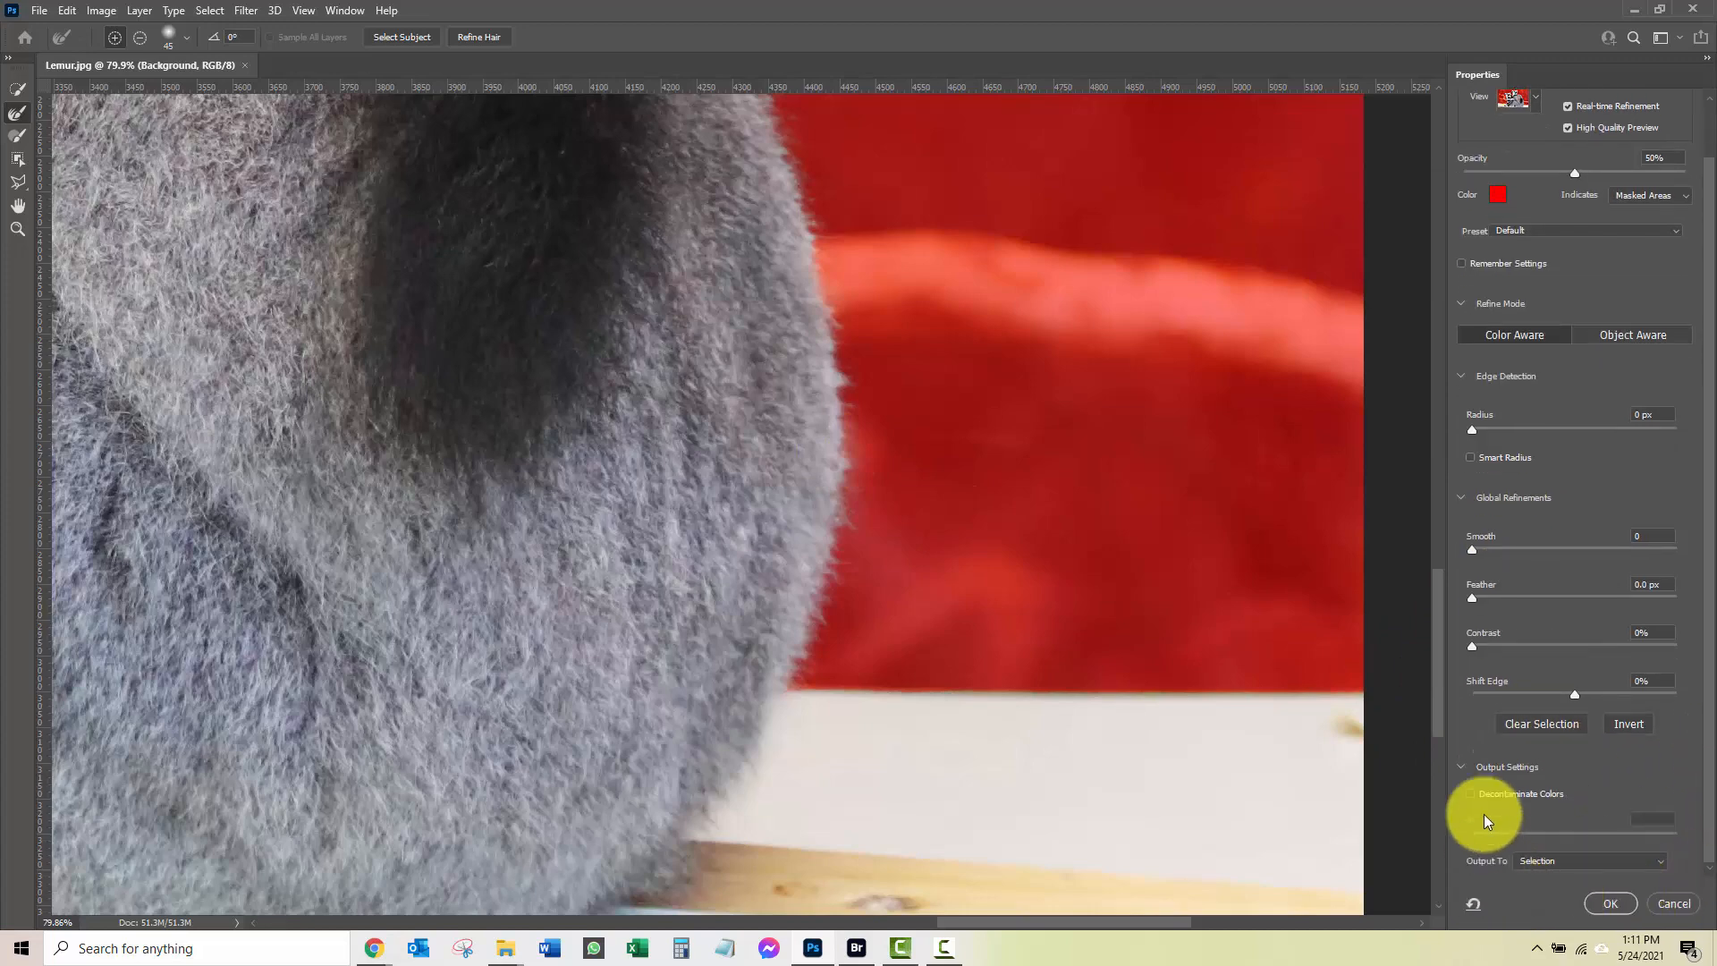
scroll(795, 184, "down", 2)
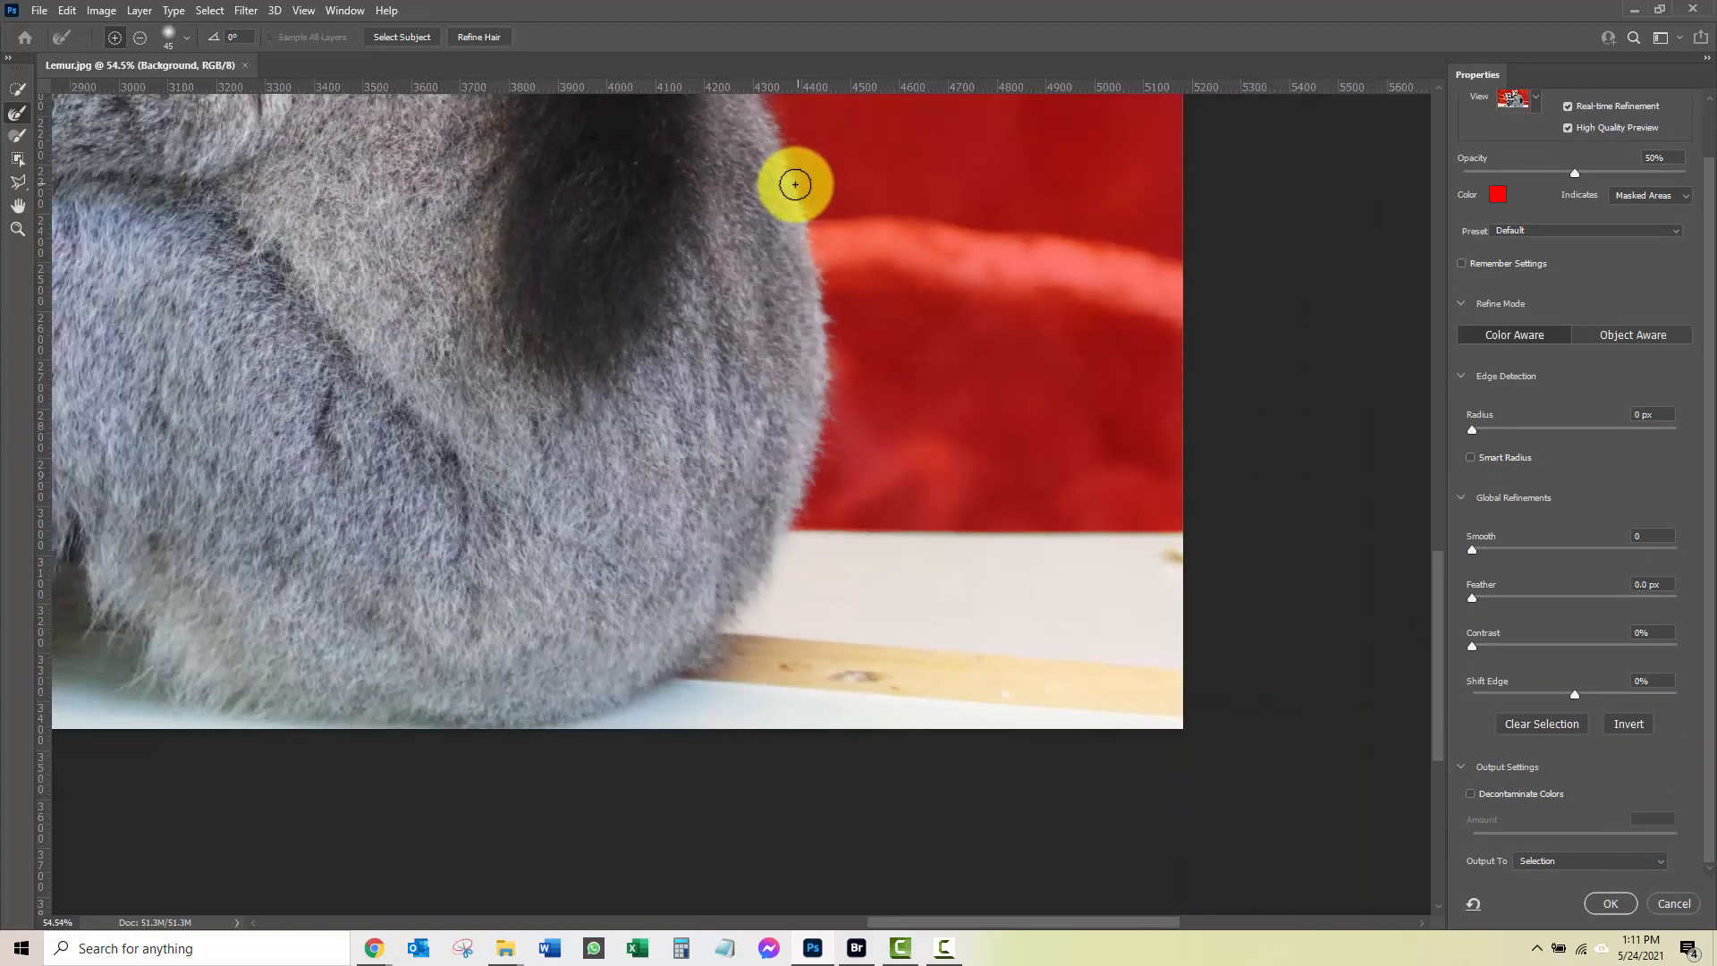
scroll(795, 184, "down", 2)
left_click_drag(619, 196, 952, 568)
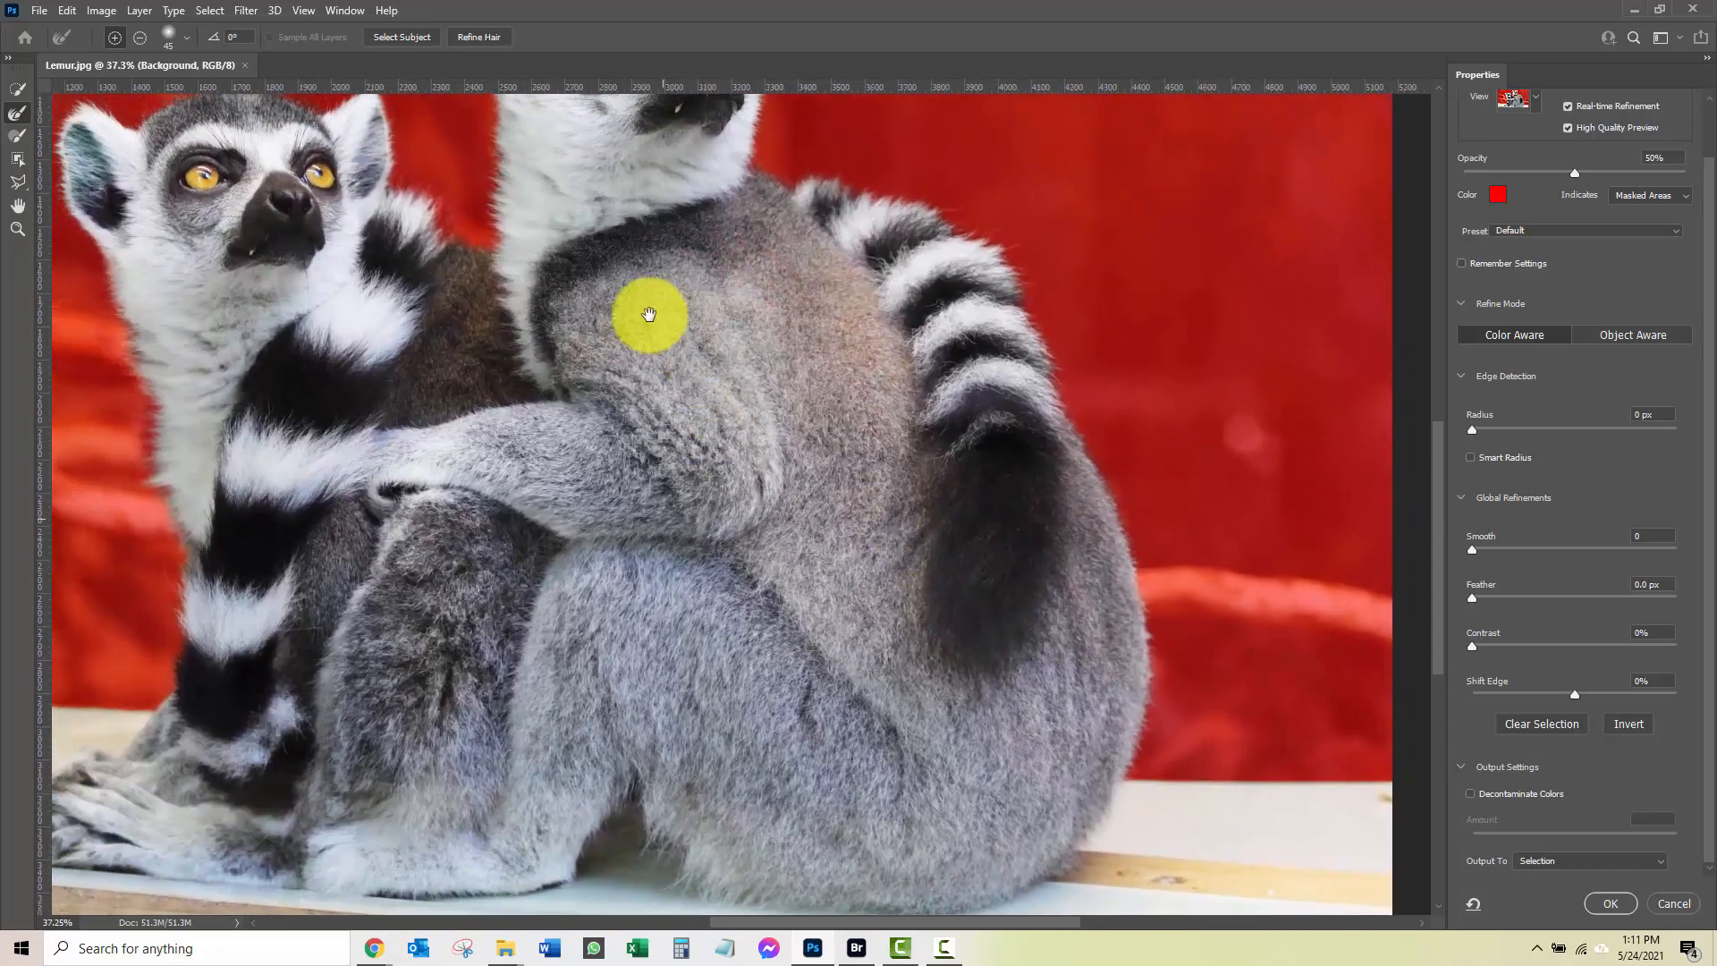
scroll(662, 310, "down", 3)
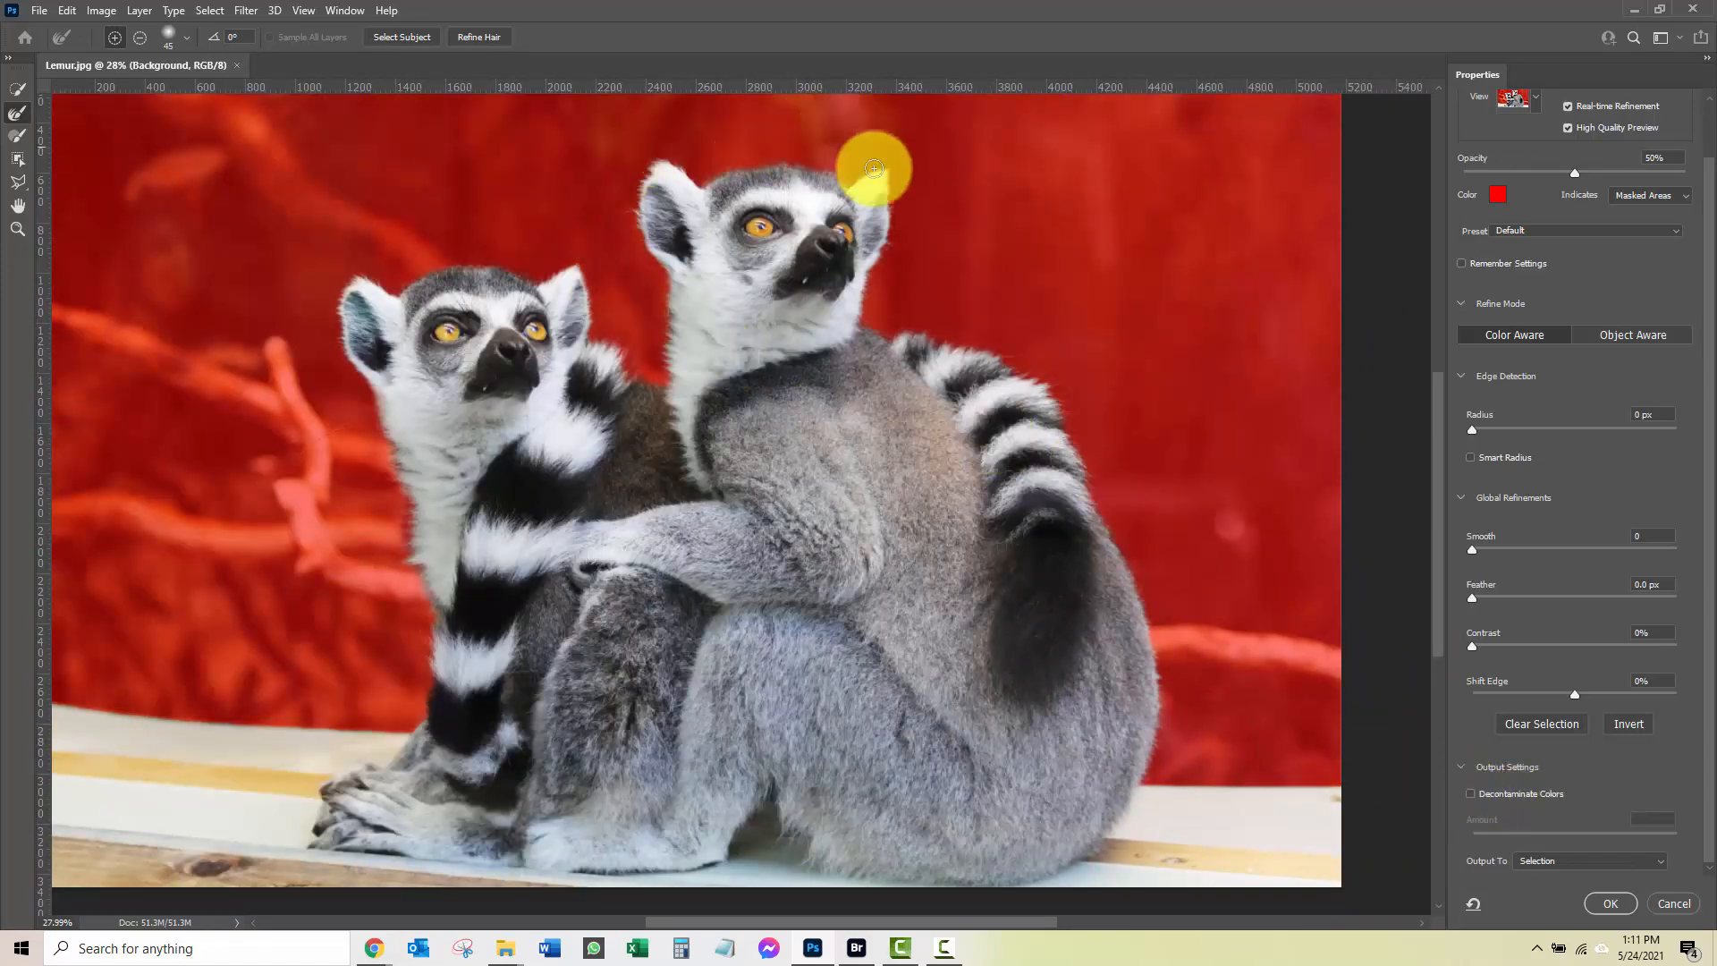
Turn on Decontaminate Colors and set the refined selection to output to a New Layer.
left_click(1471, 794)
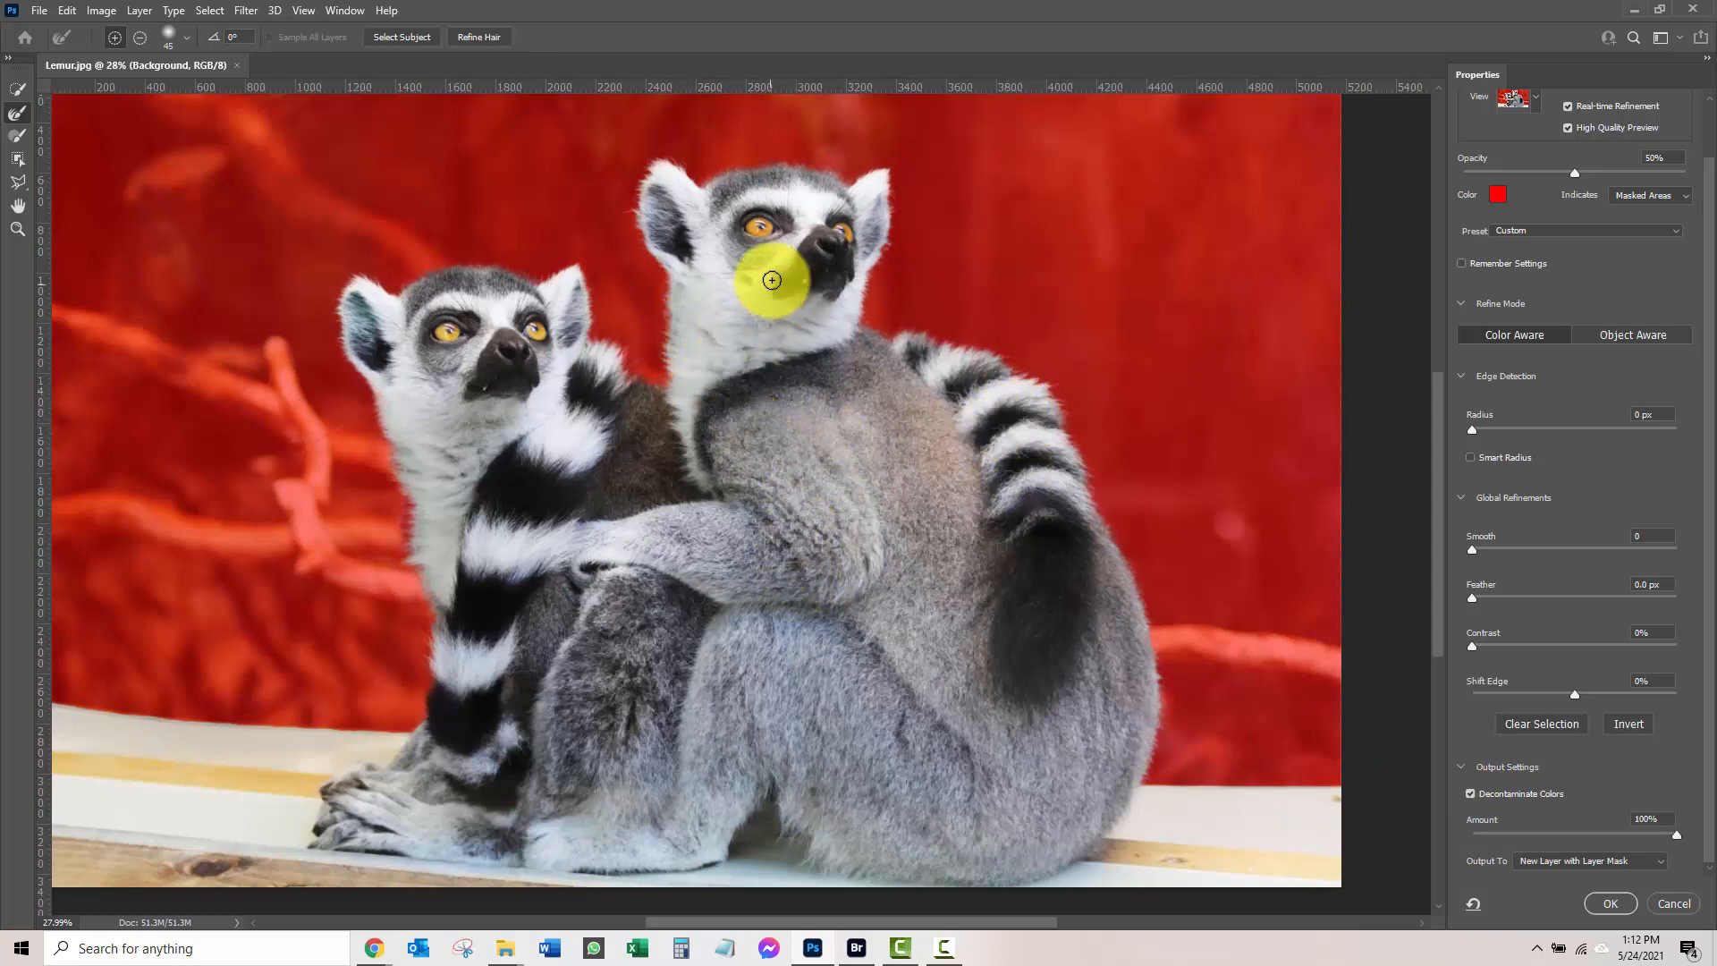
left_click(1661, 861)
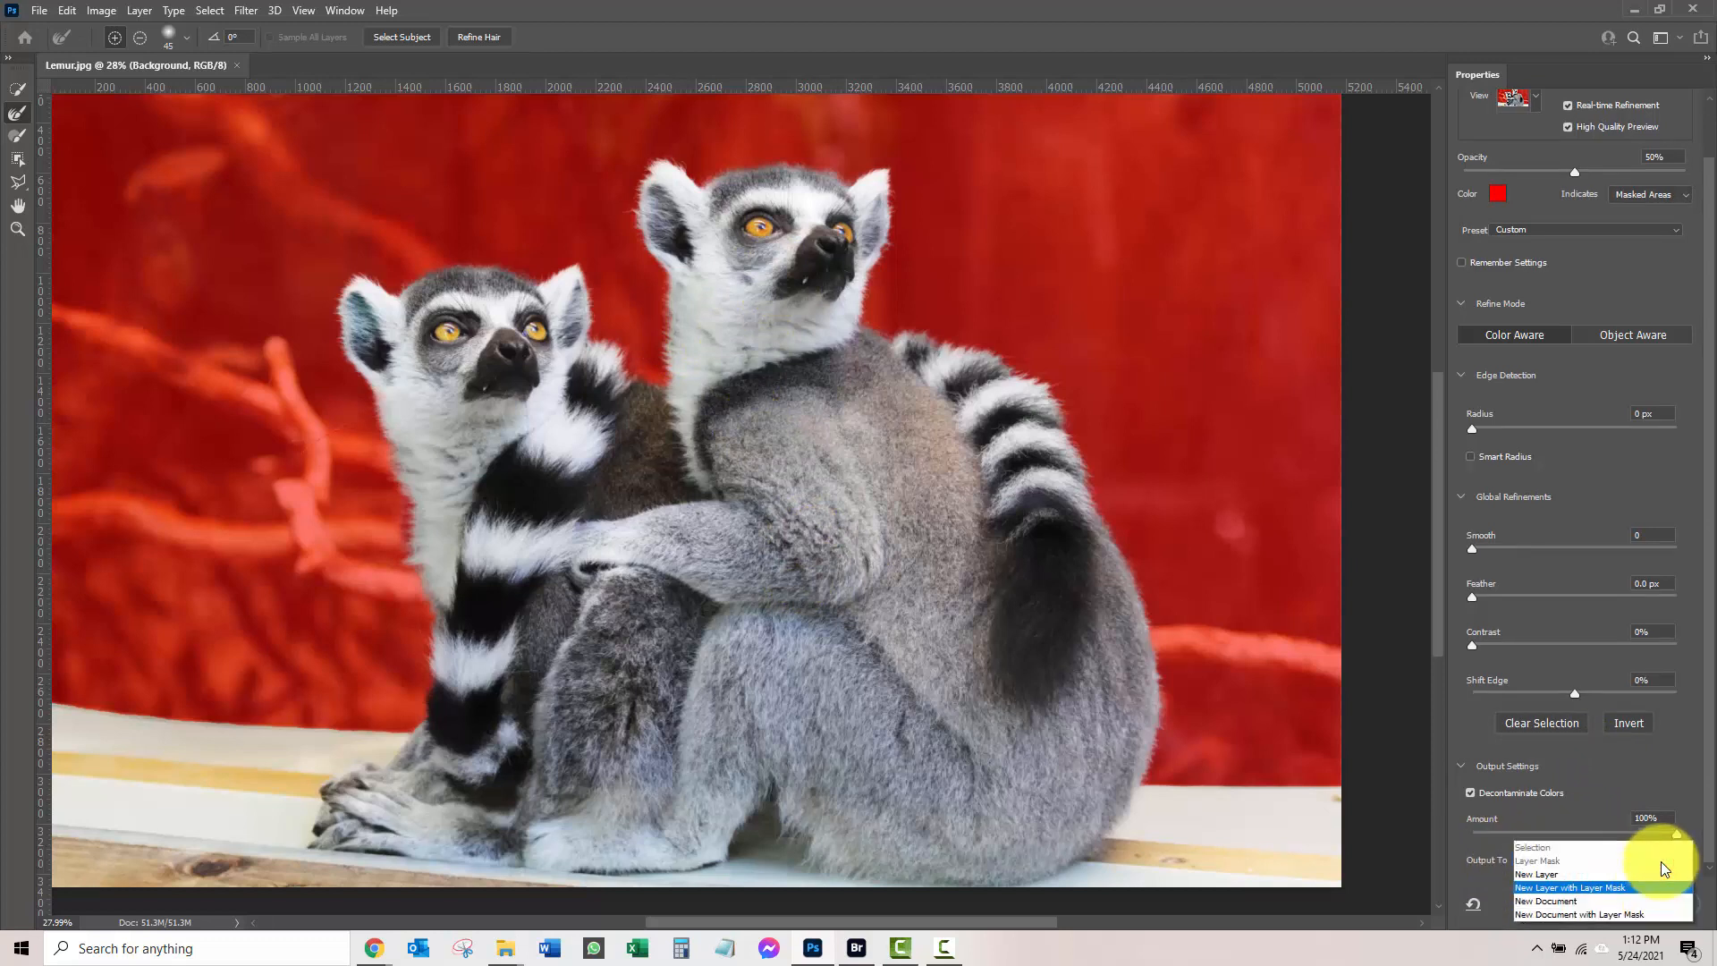
left_click(1547, 873)
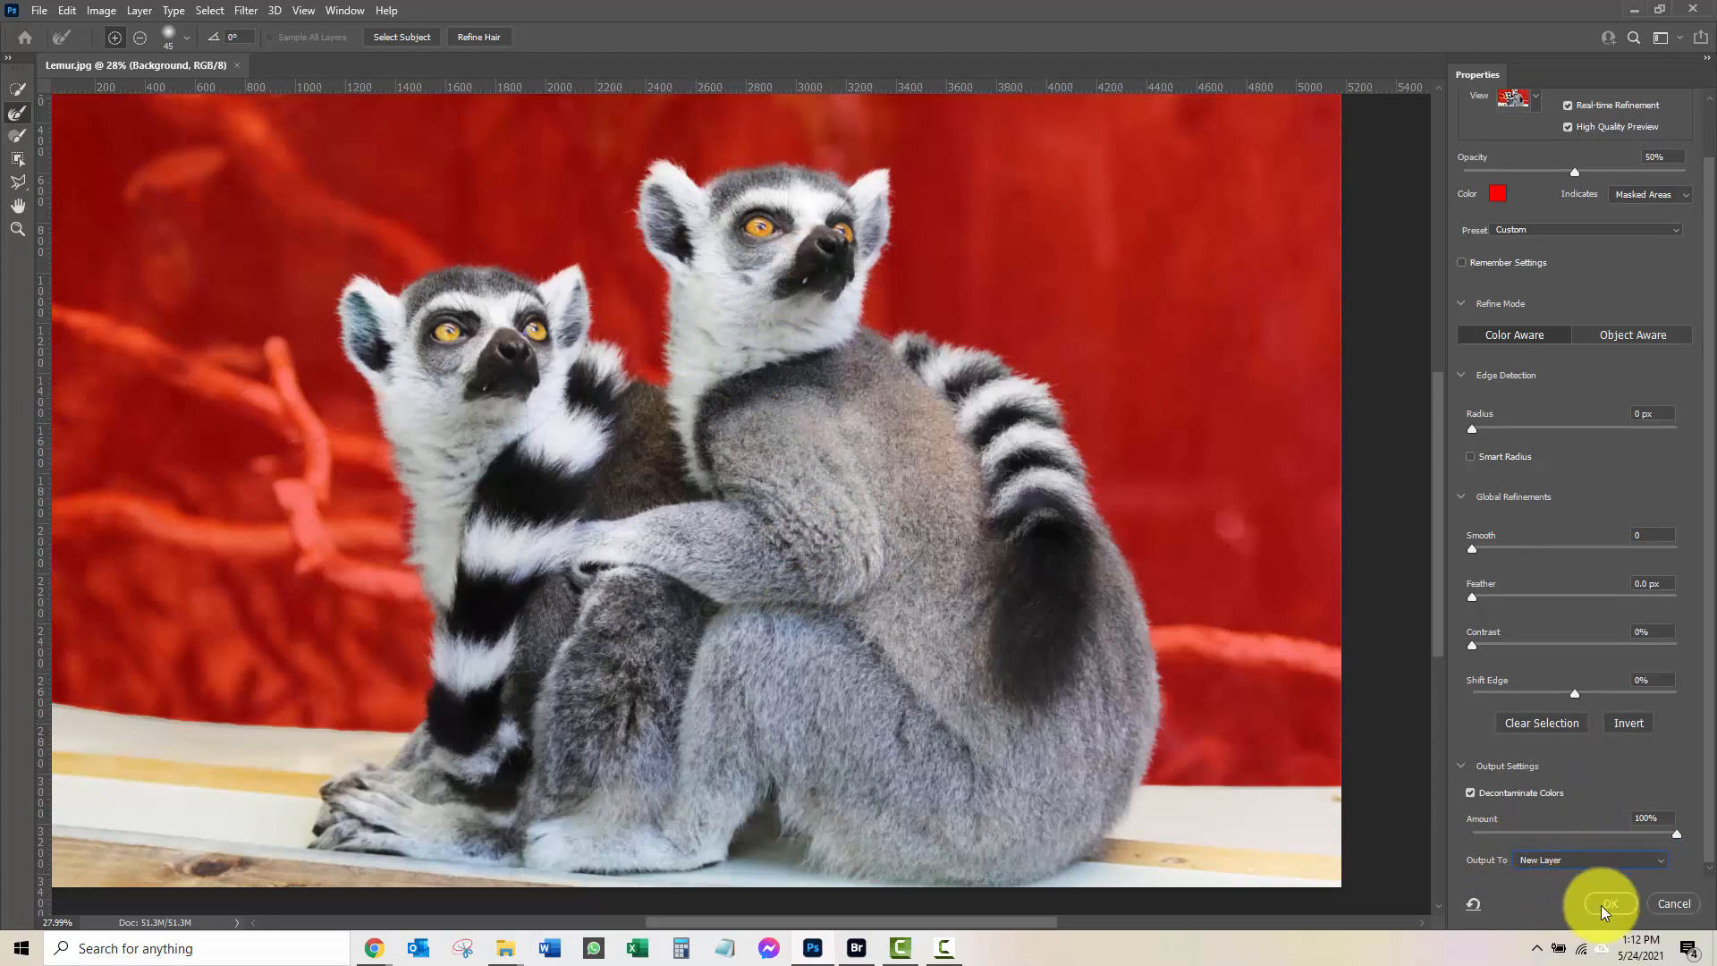
Output the refined selection to a new layer and compare the cut-out with the original Background layer shown and hidden.
left_click(1606, 904)
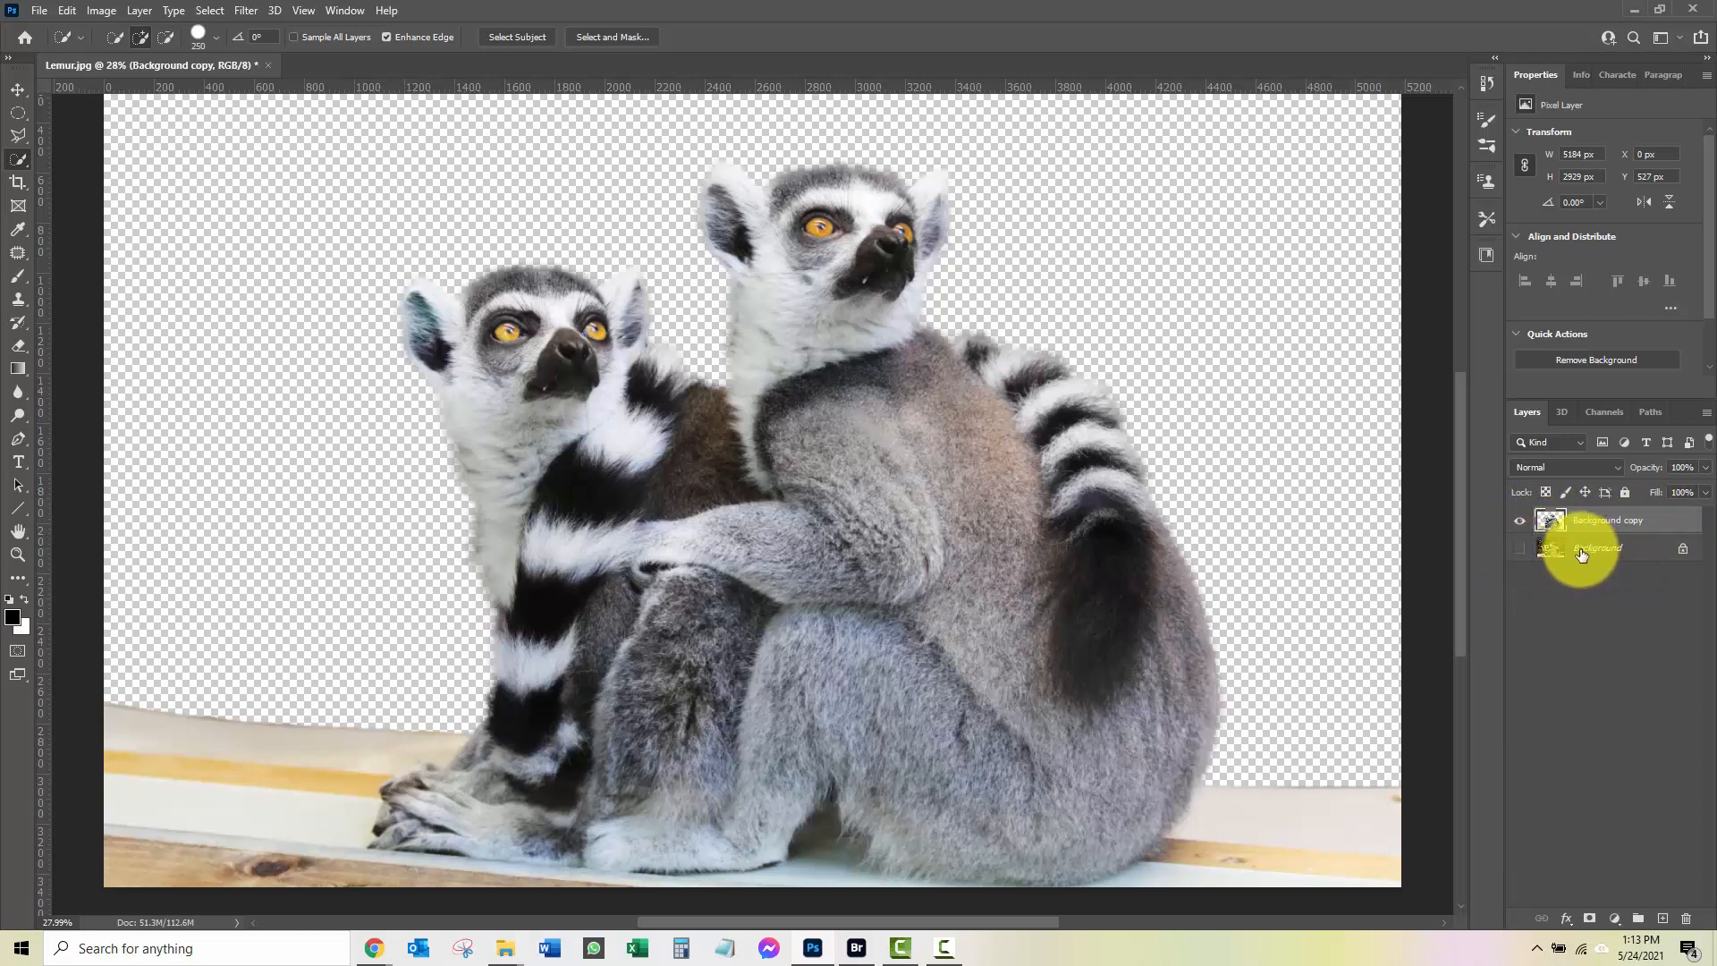
left_click(1518, 549)
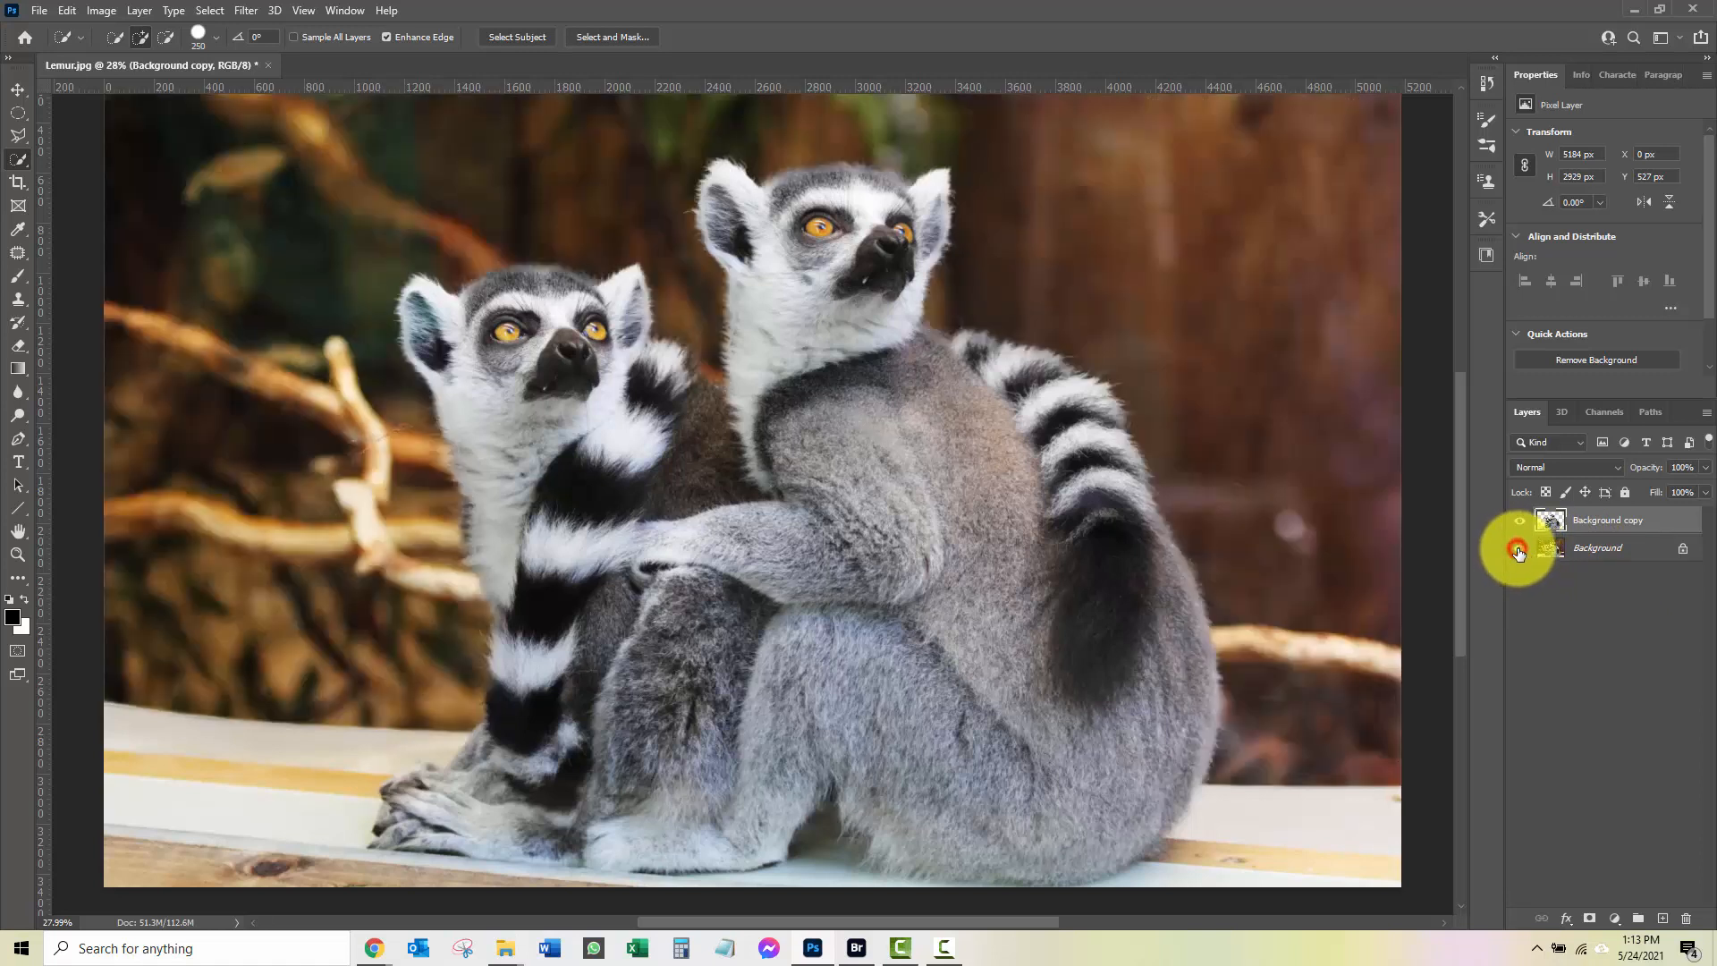
left_click(1519, 549)
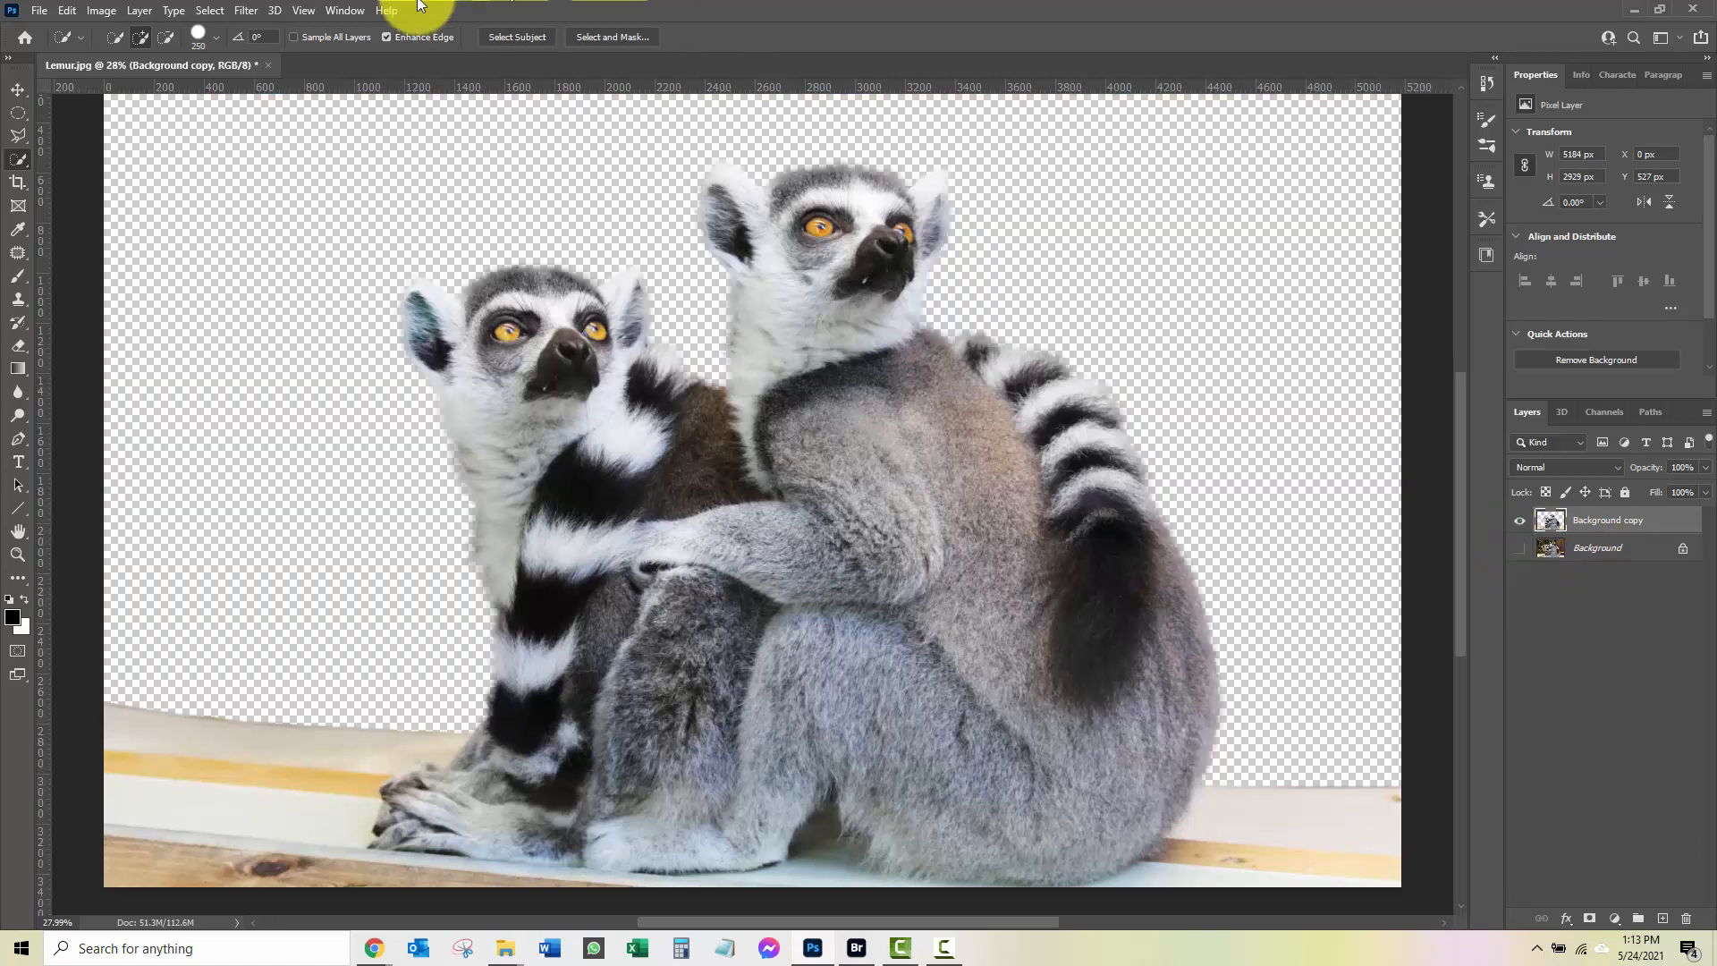
Save the document in Photoshop format as Lemur3.psd with its layers.
left_click(40, 11)
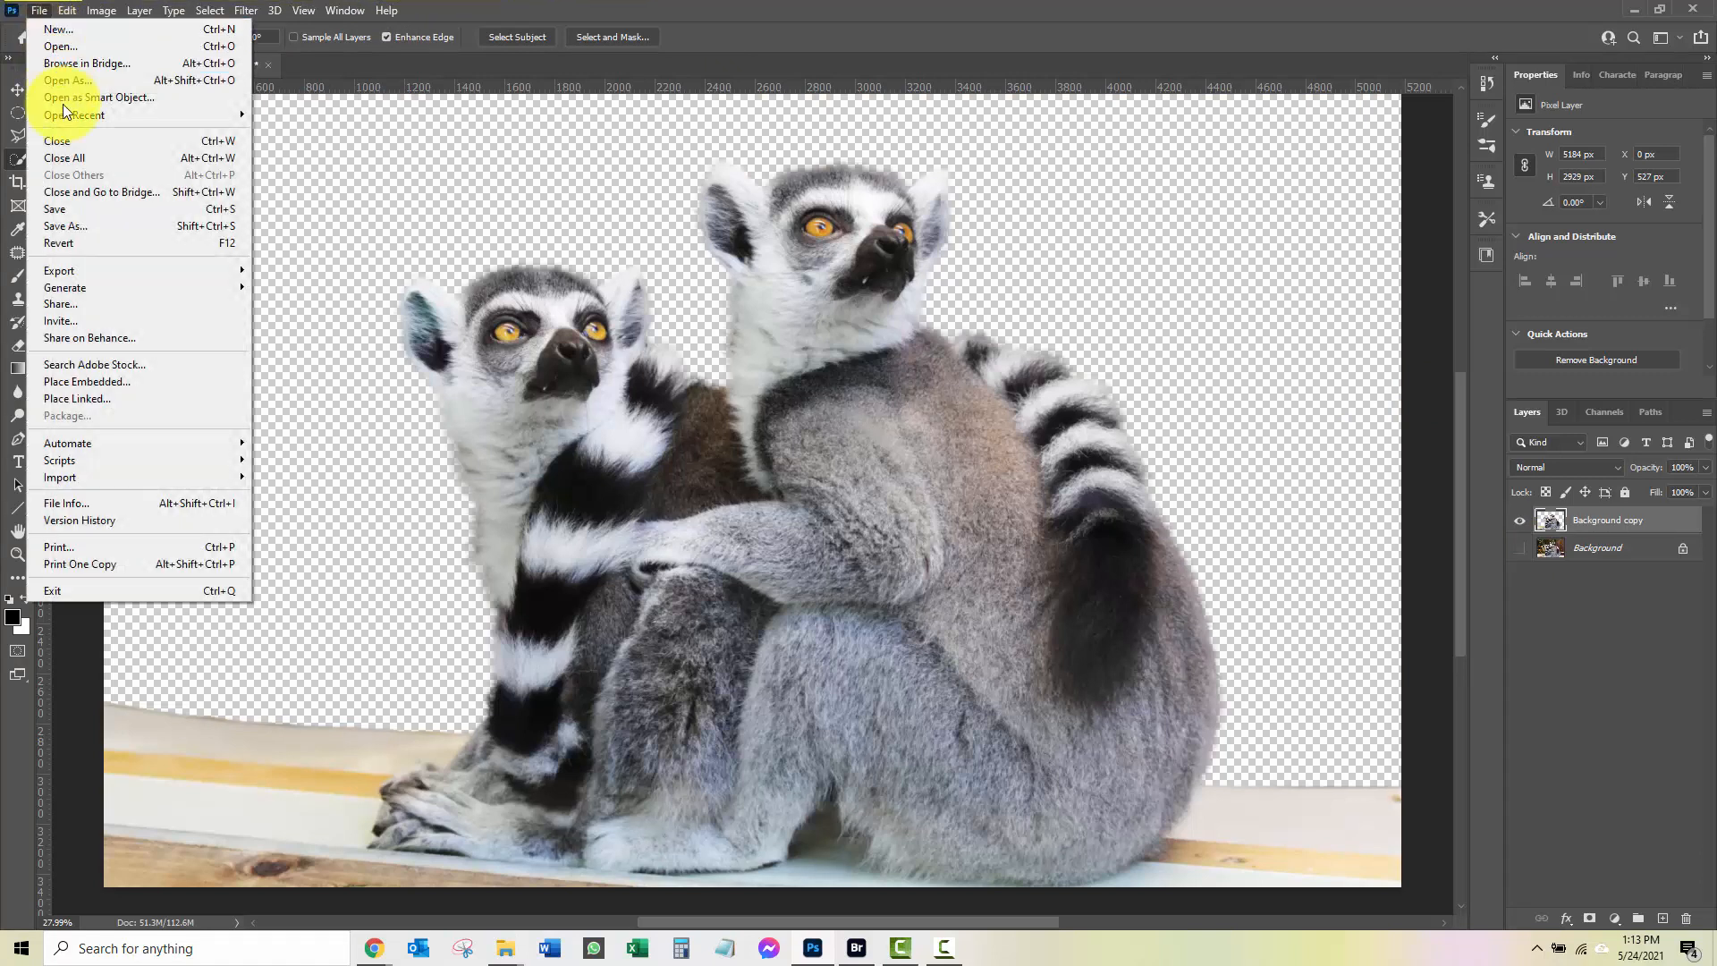
left_click(68, 227)
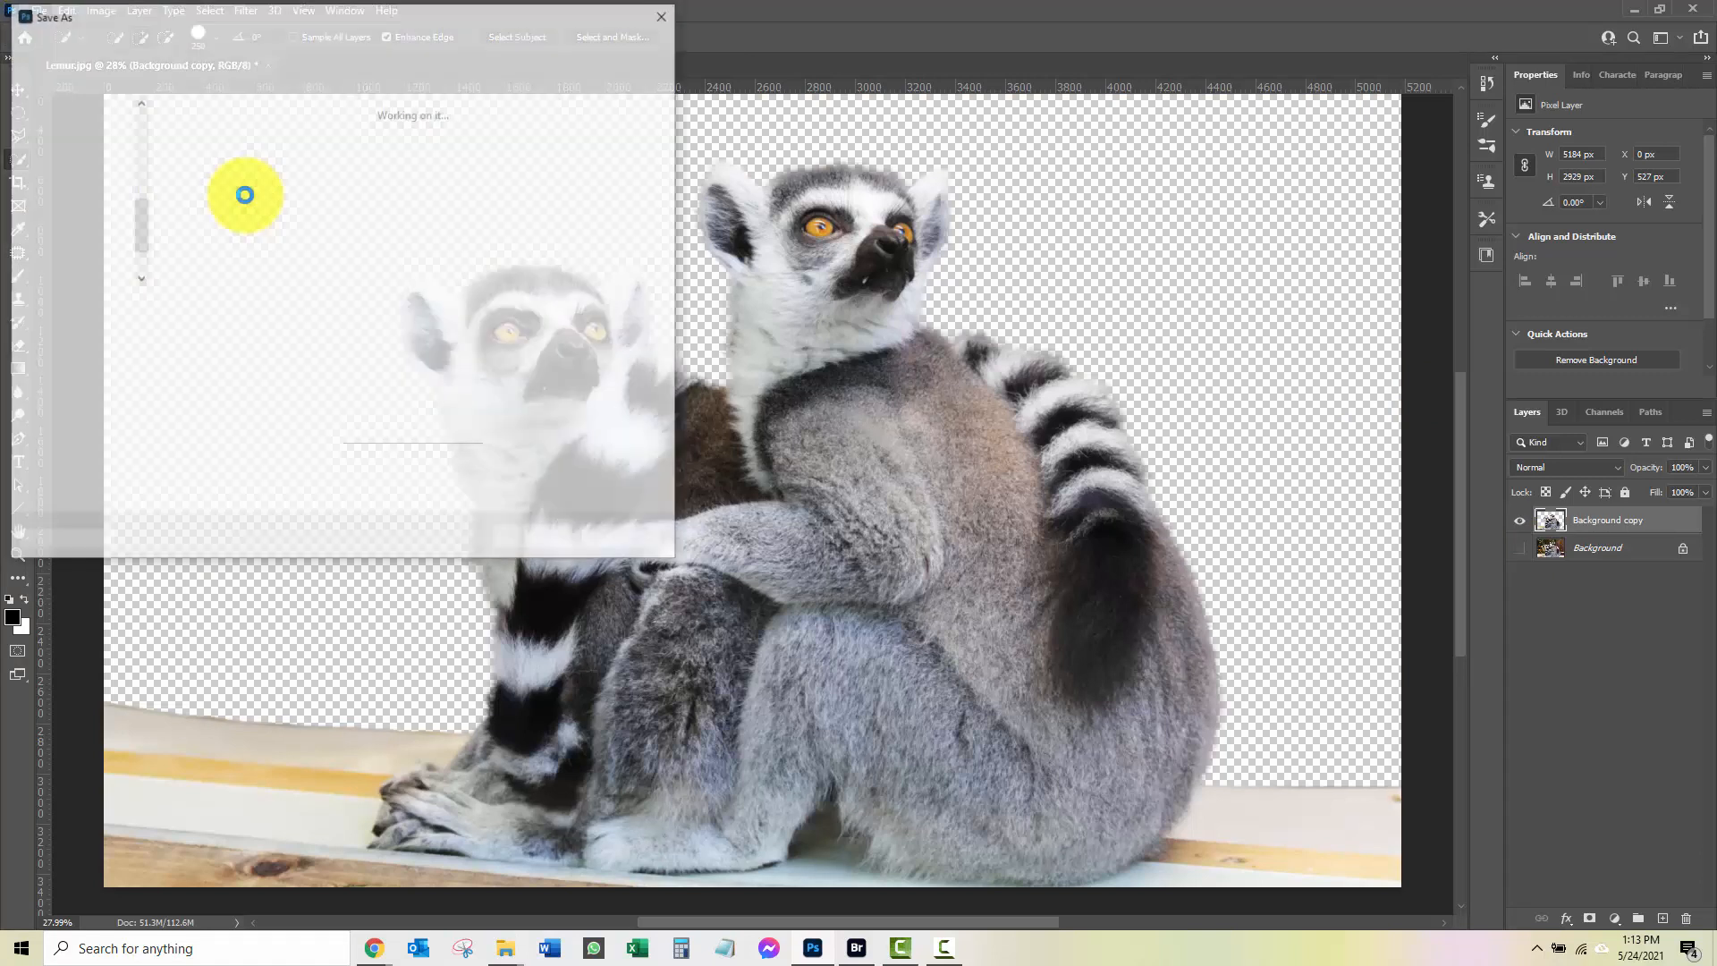
left_click(163, 305)
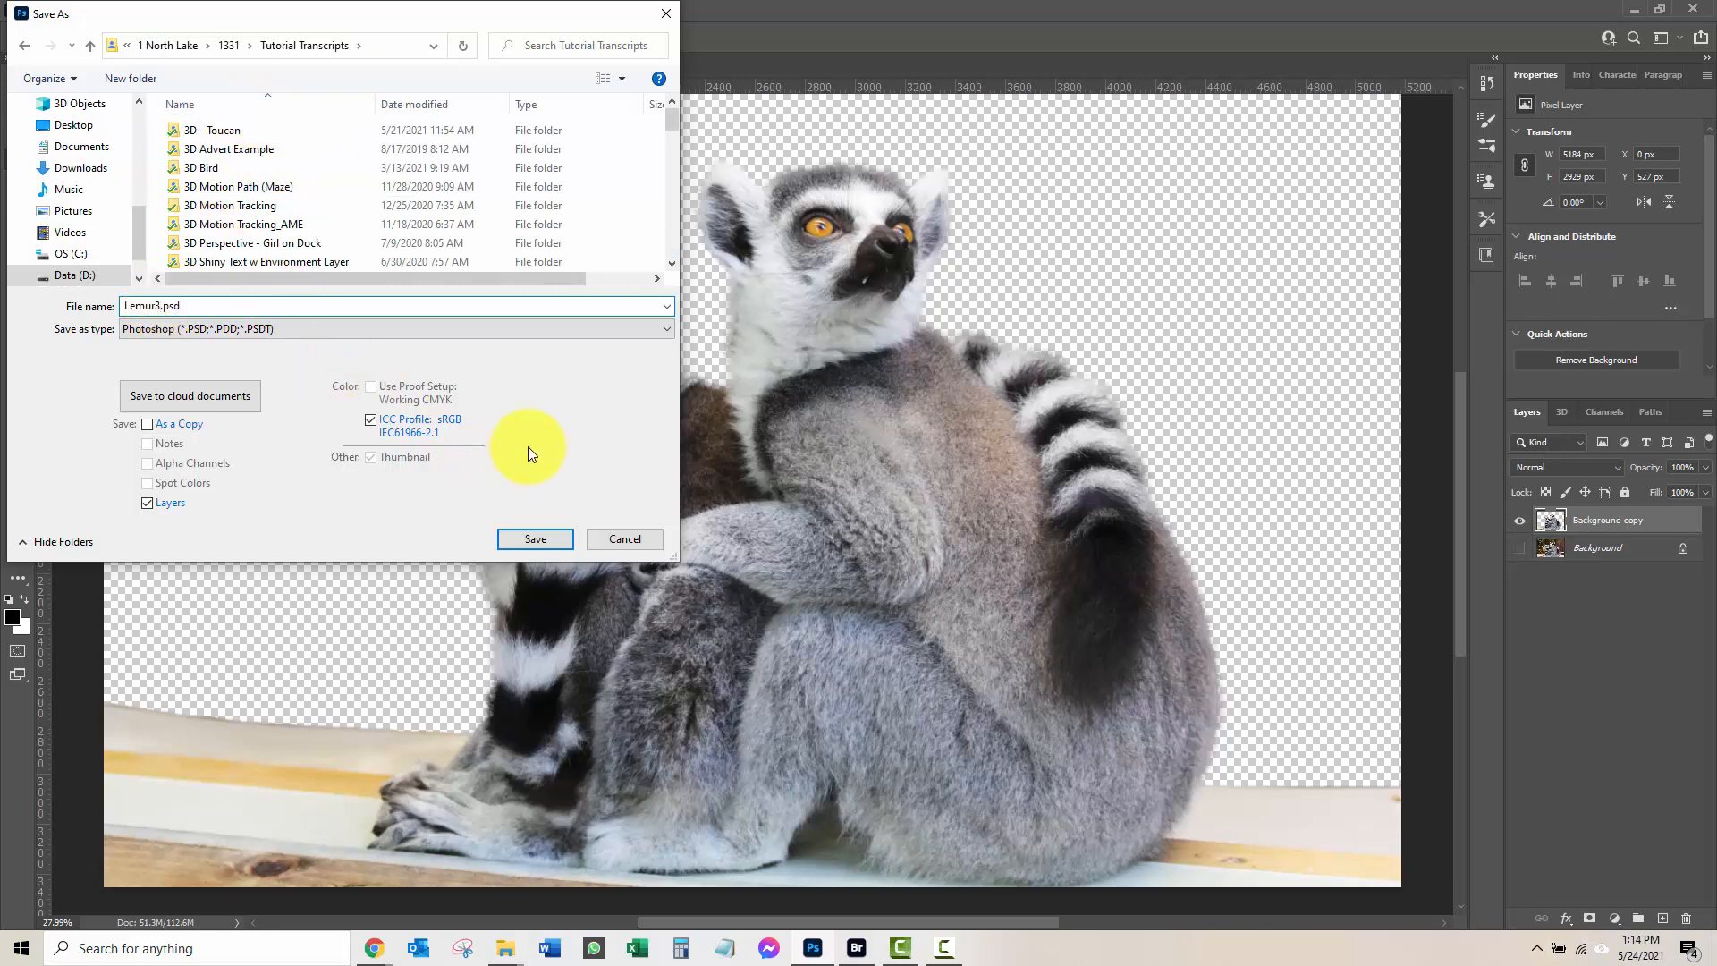
left_click(546, 541)
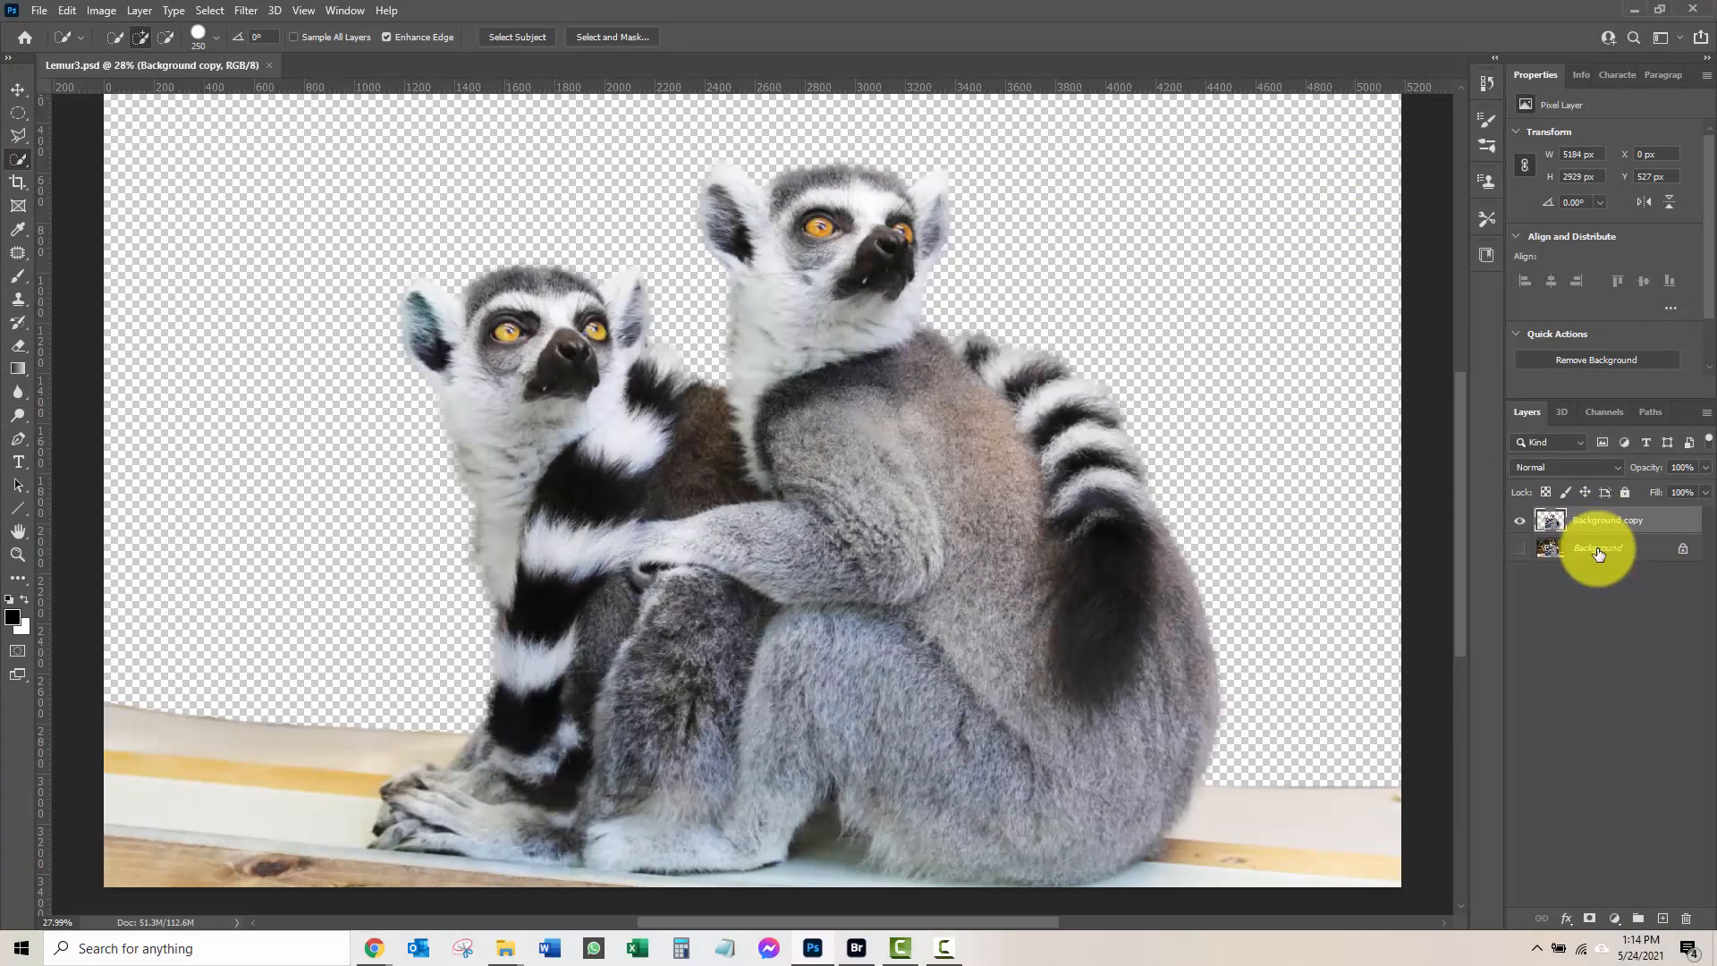
Duplicate the locked Background layer.
left_click_drag(1599, 554, 1662, 899)
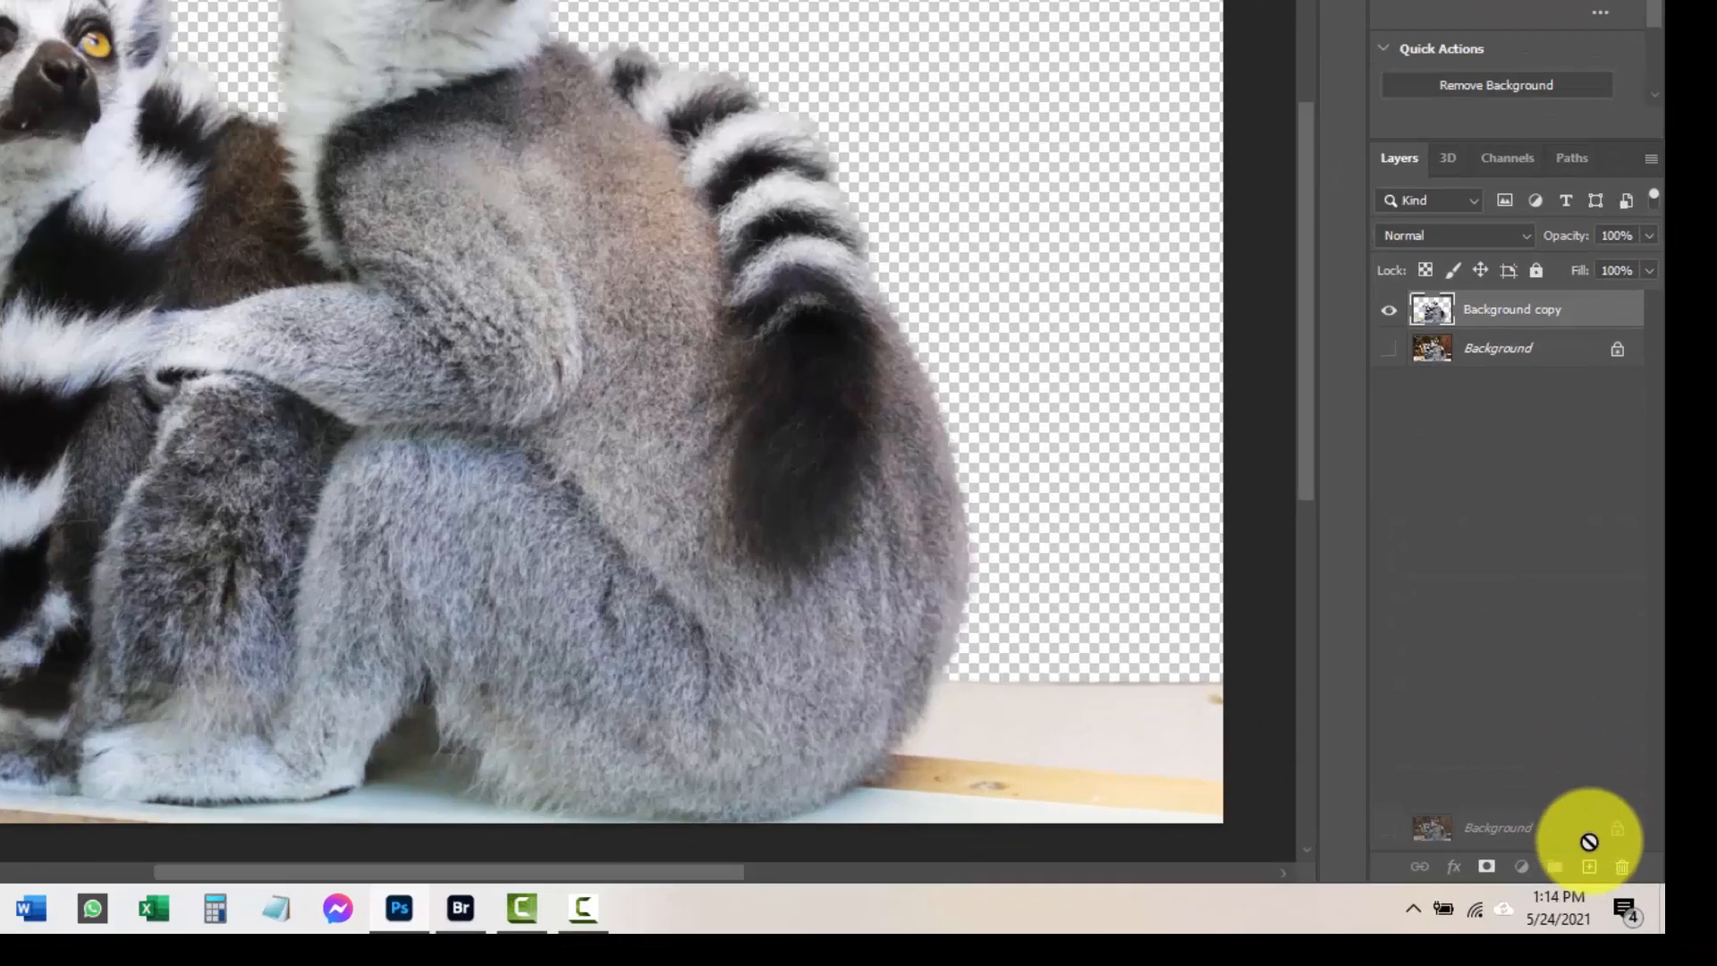
left_click_drag(1588, 841, 1590, 855)
left_click_drag(1295, 630, 1296, 660)
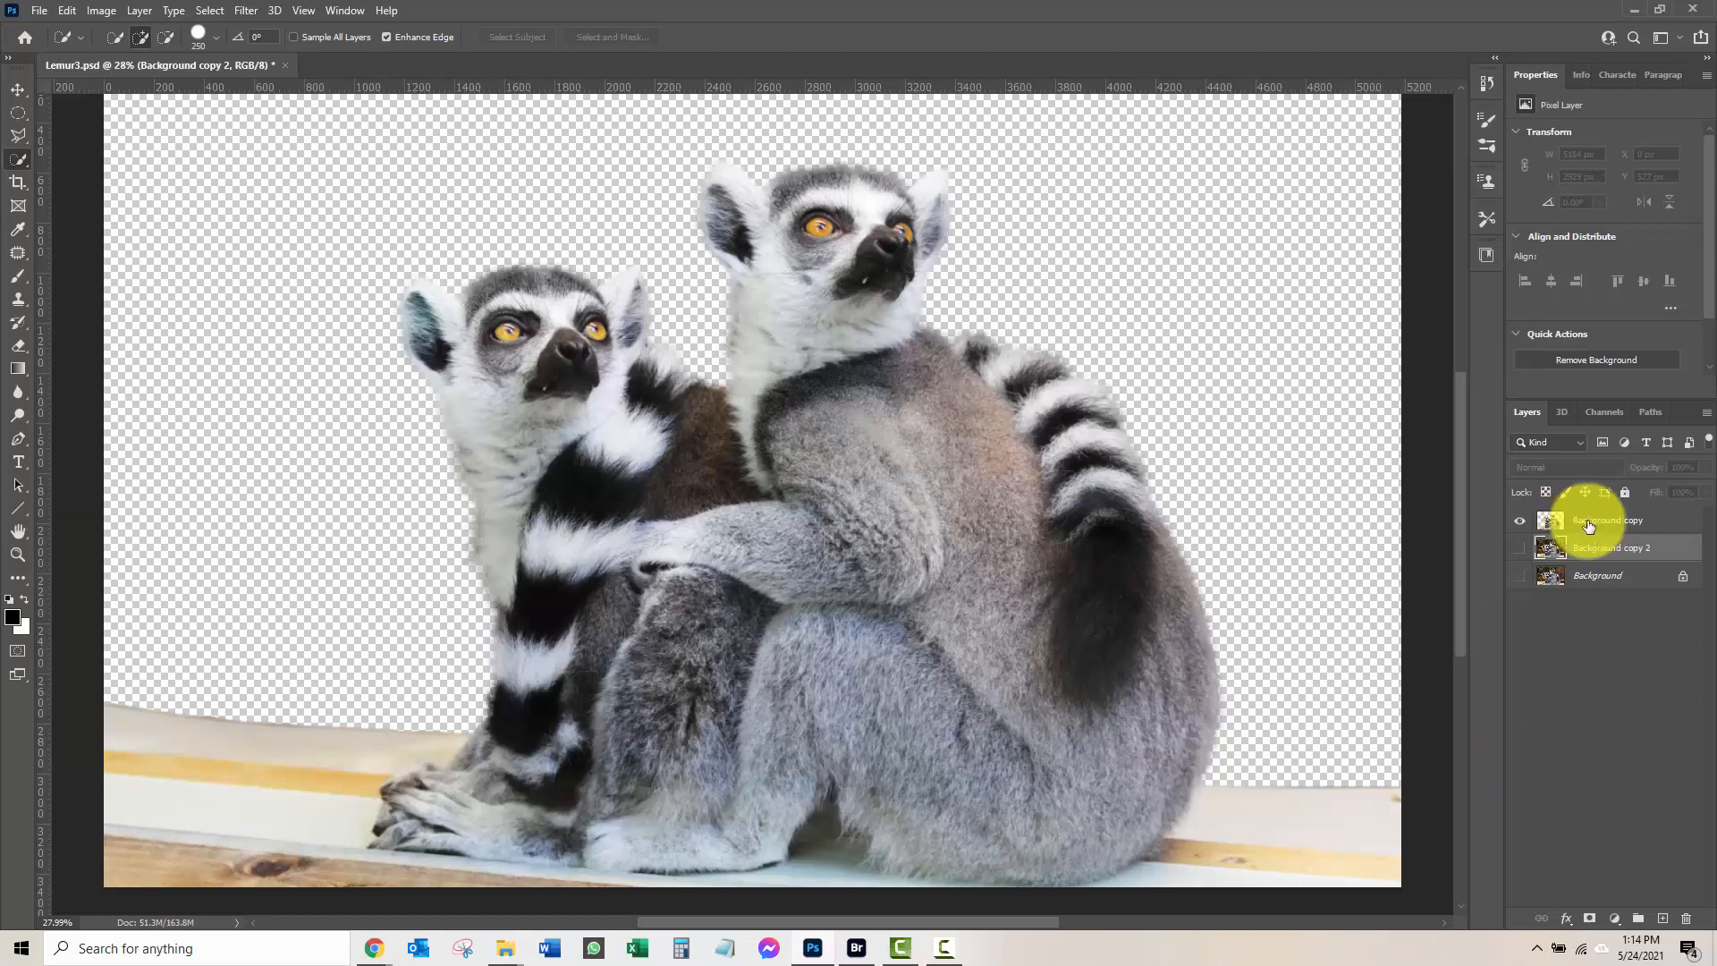
Rename the cut-out layer as Lemurs and the duplicated background layer as BG.
left_click(1588, 525)
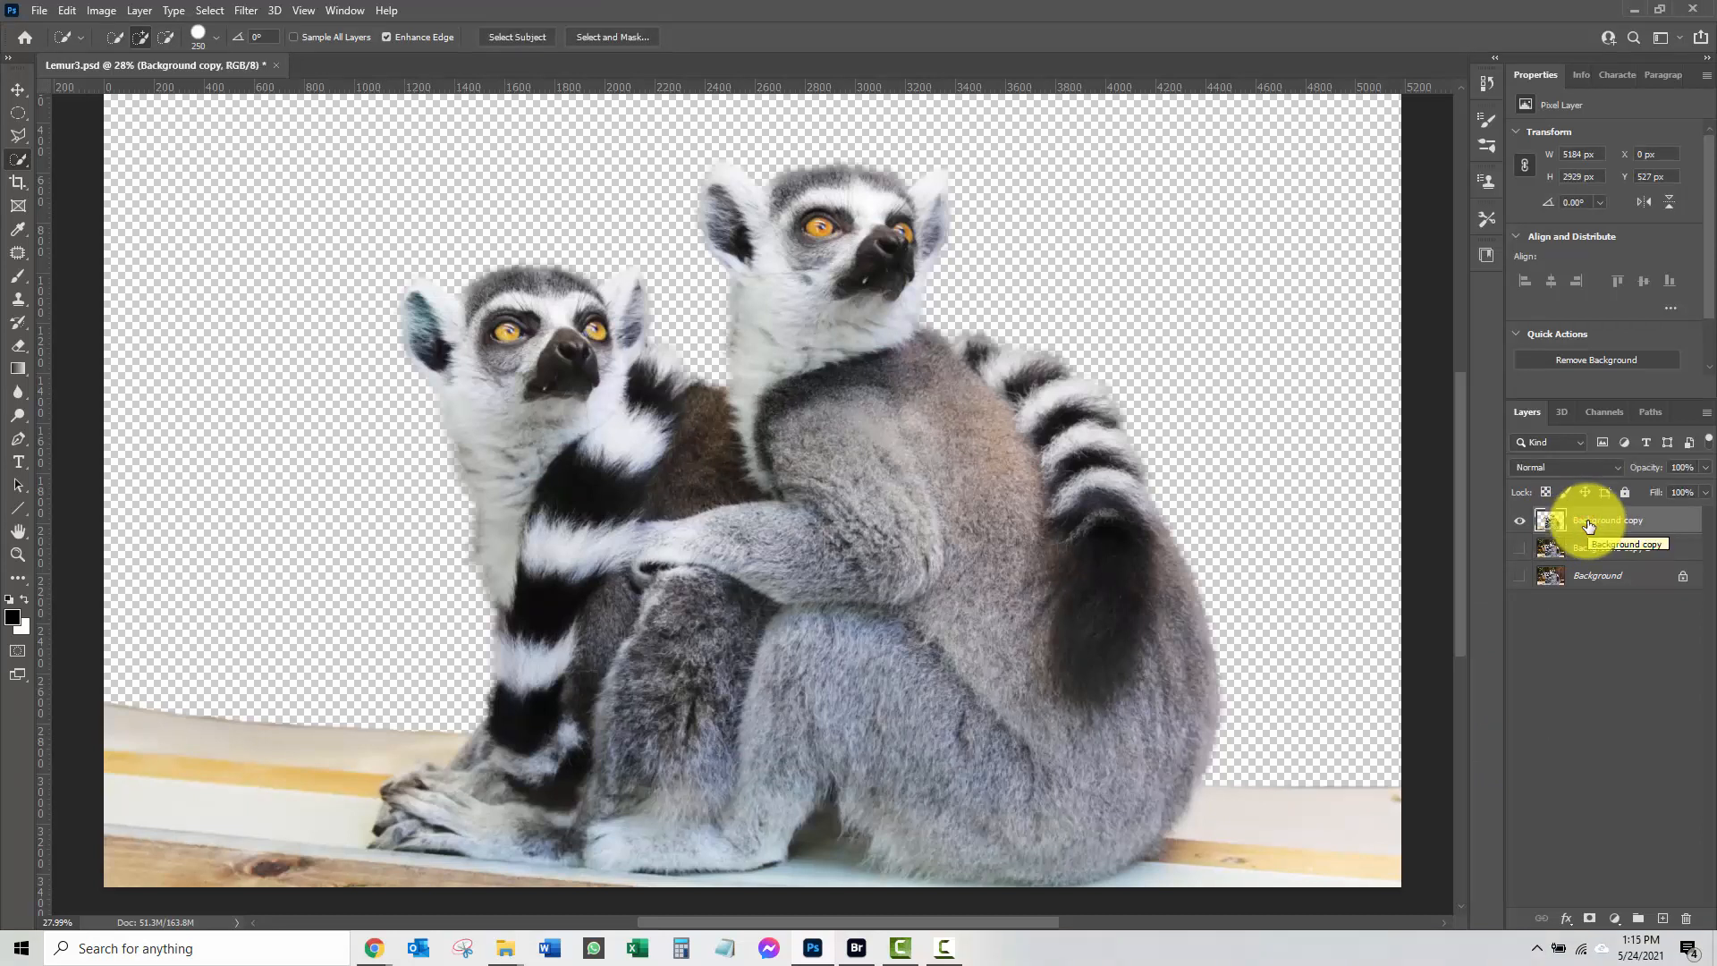
double_click(1587, 519)
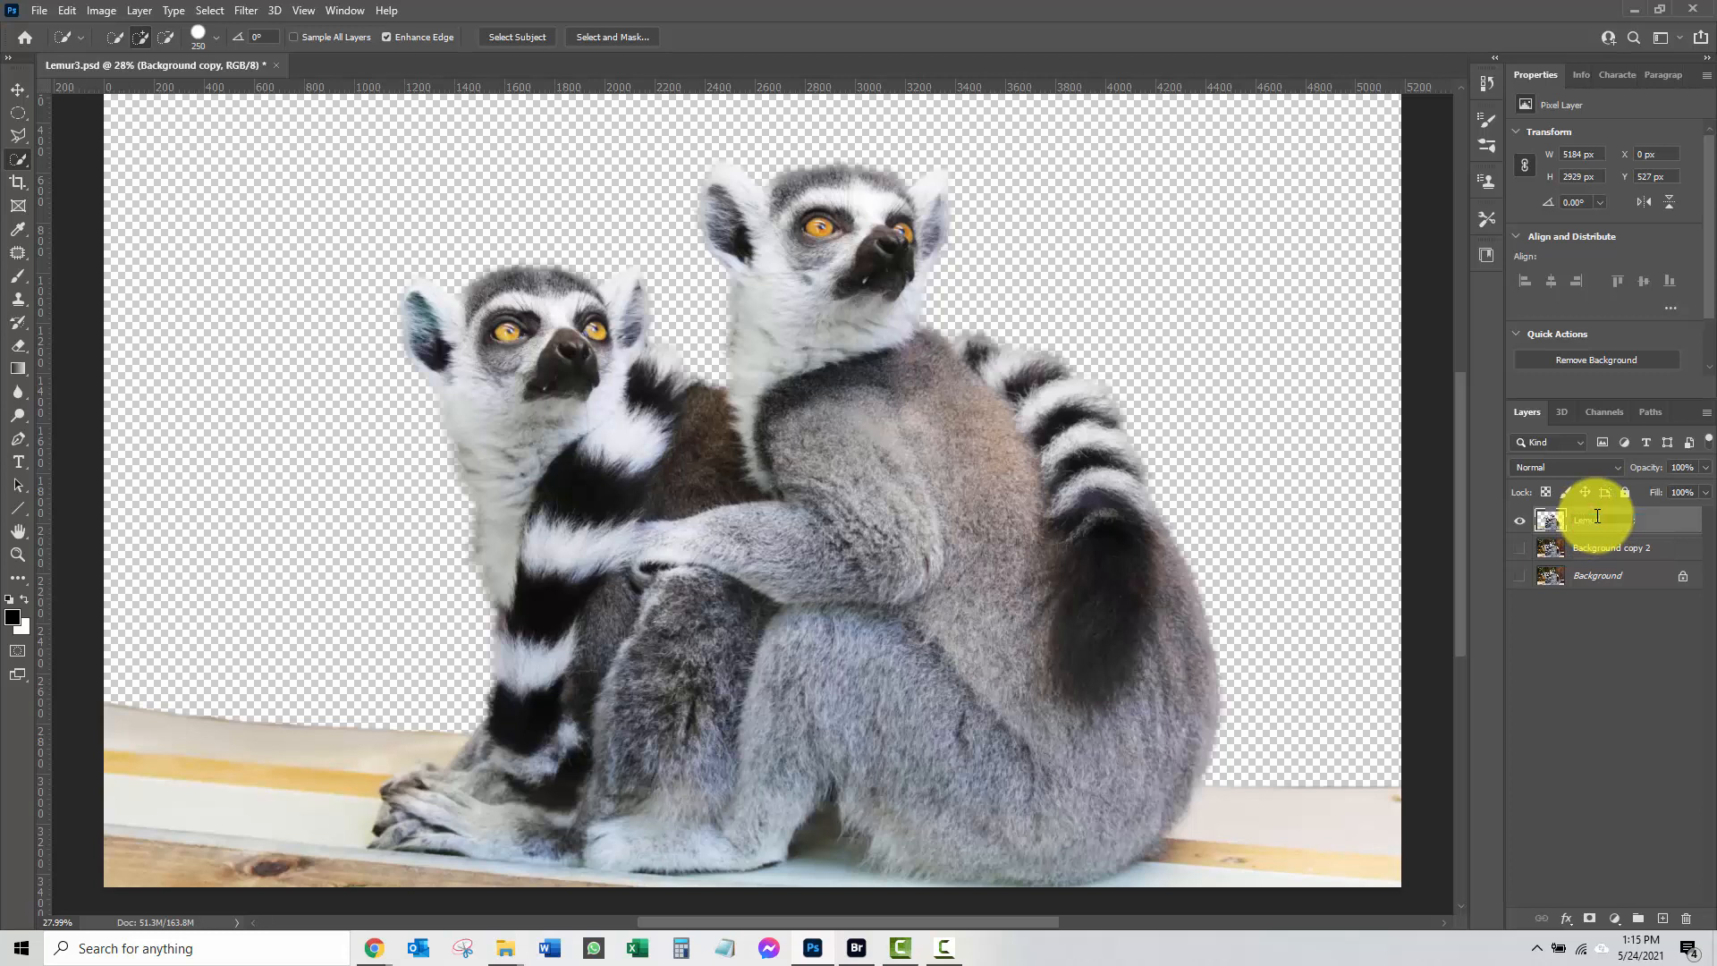
key("Return")
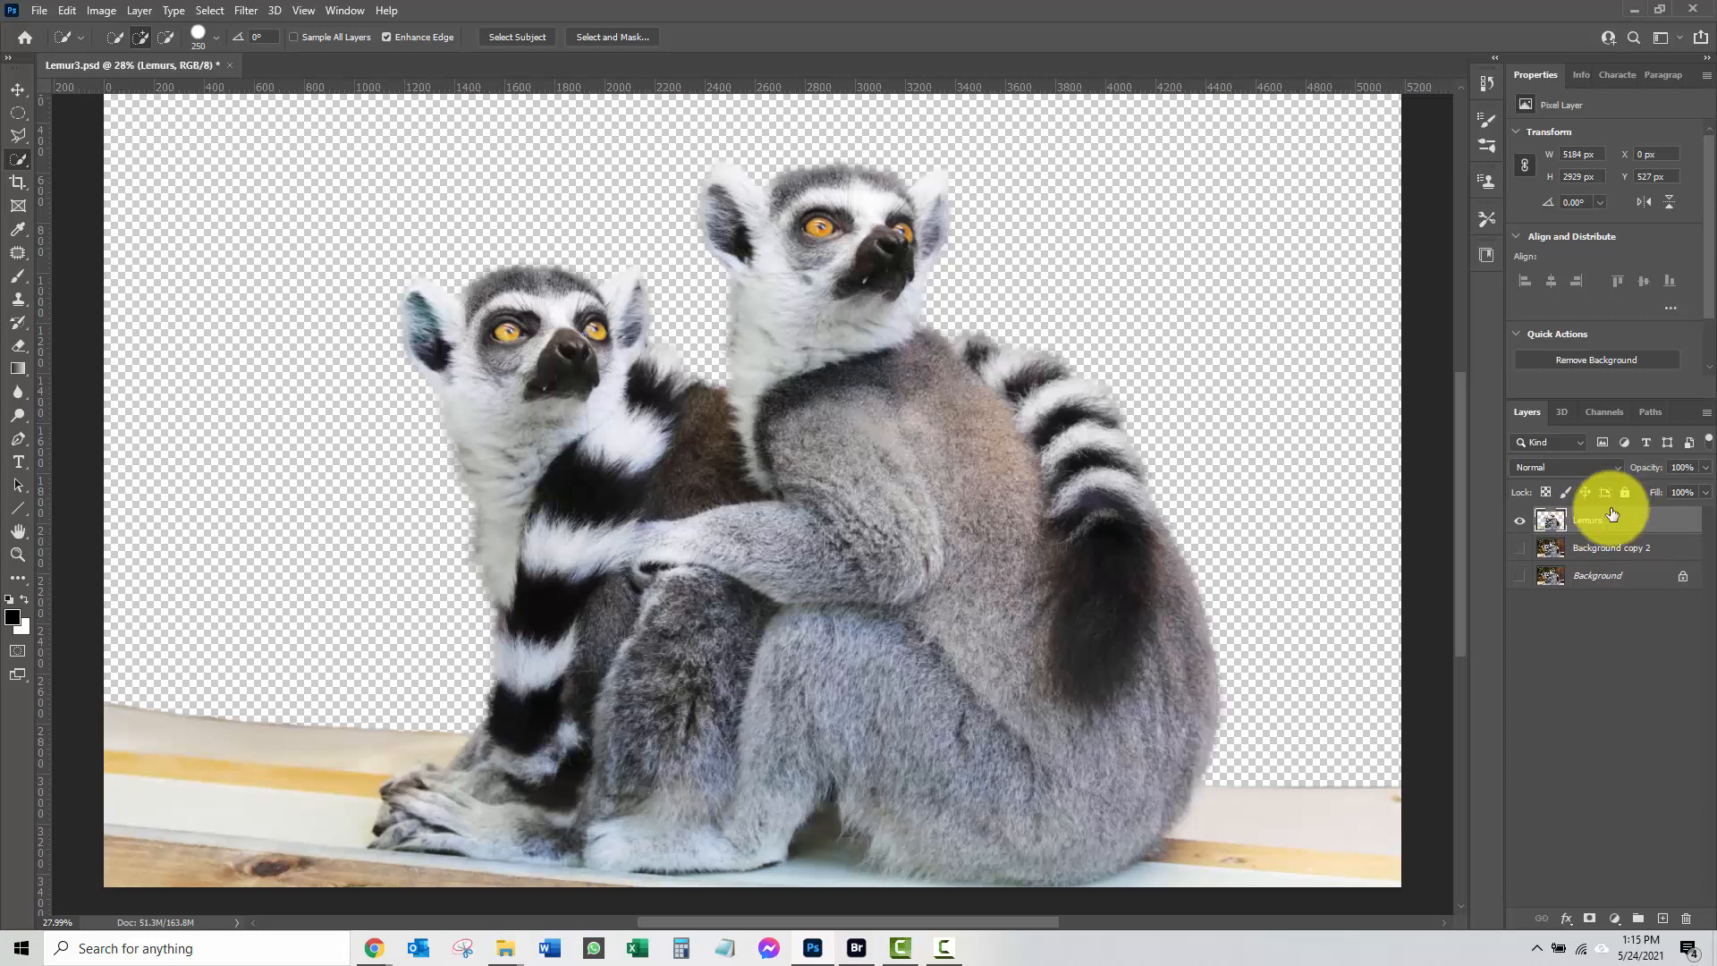
left_click(1586, 551)
double_click(1620, 543)
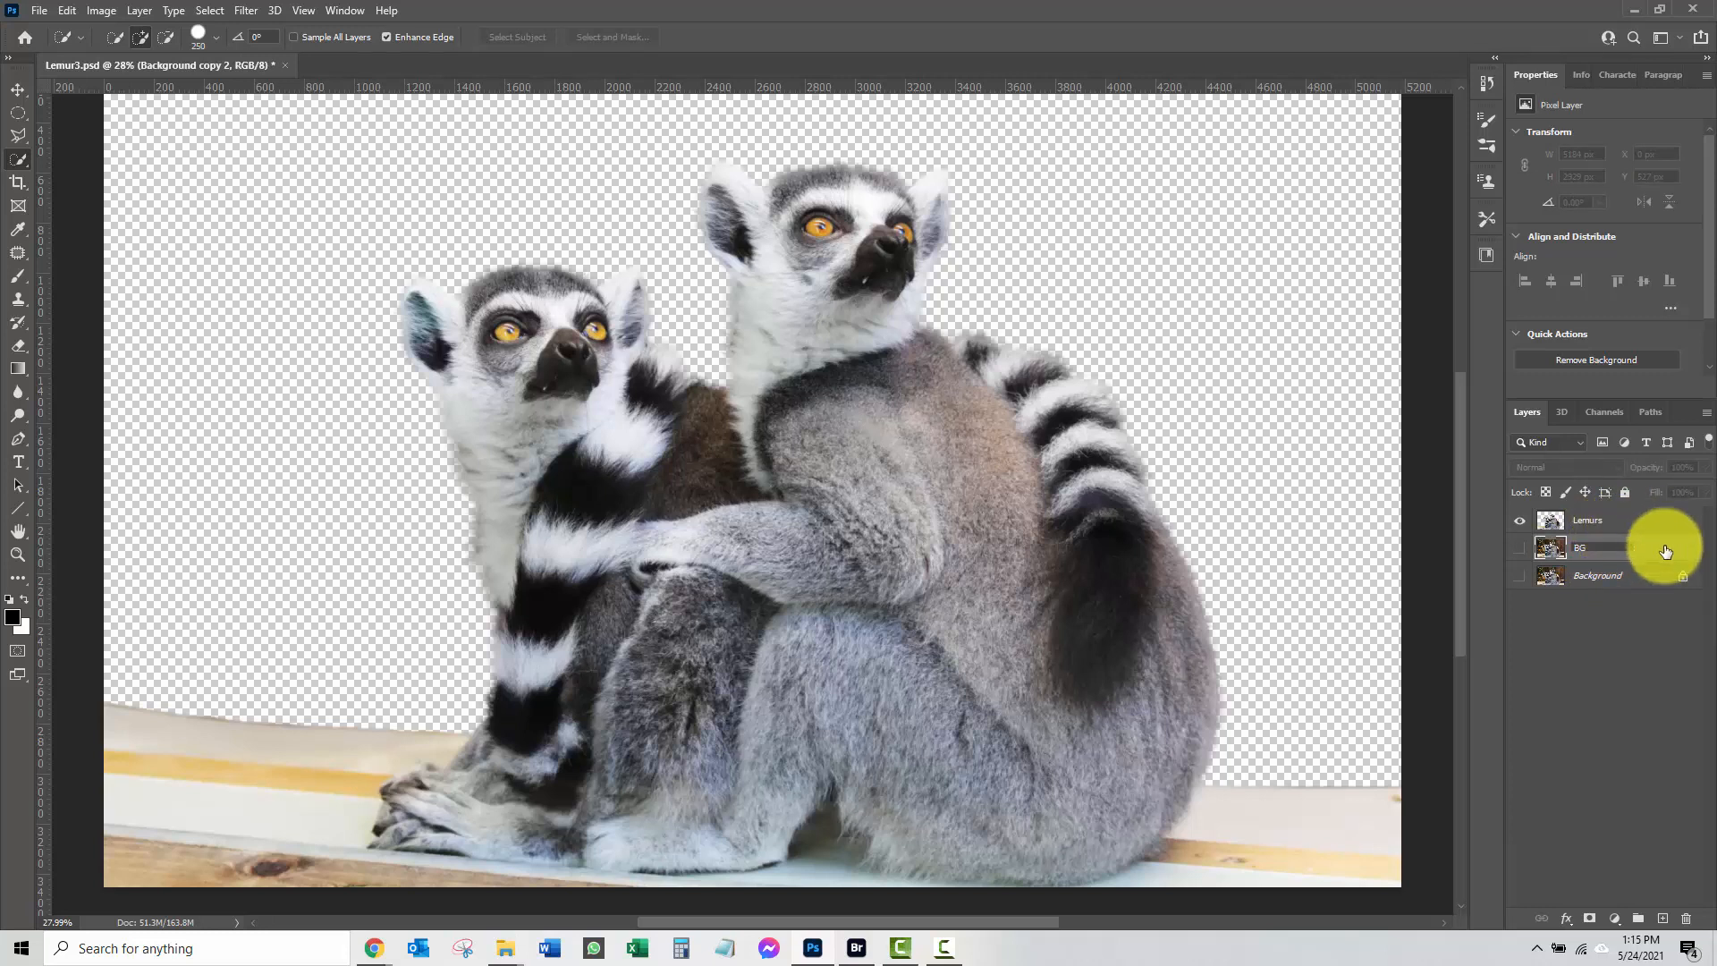
key("Return")
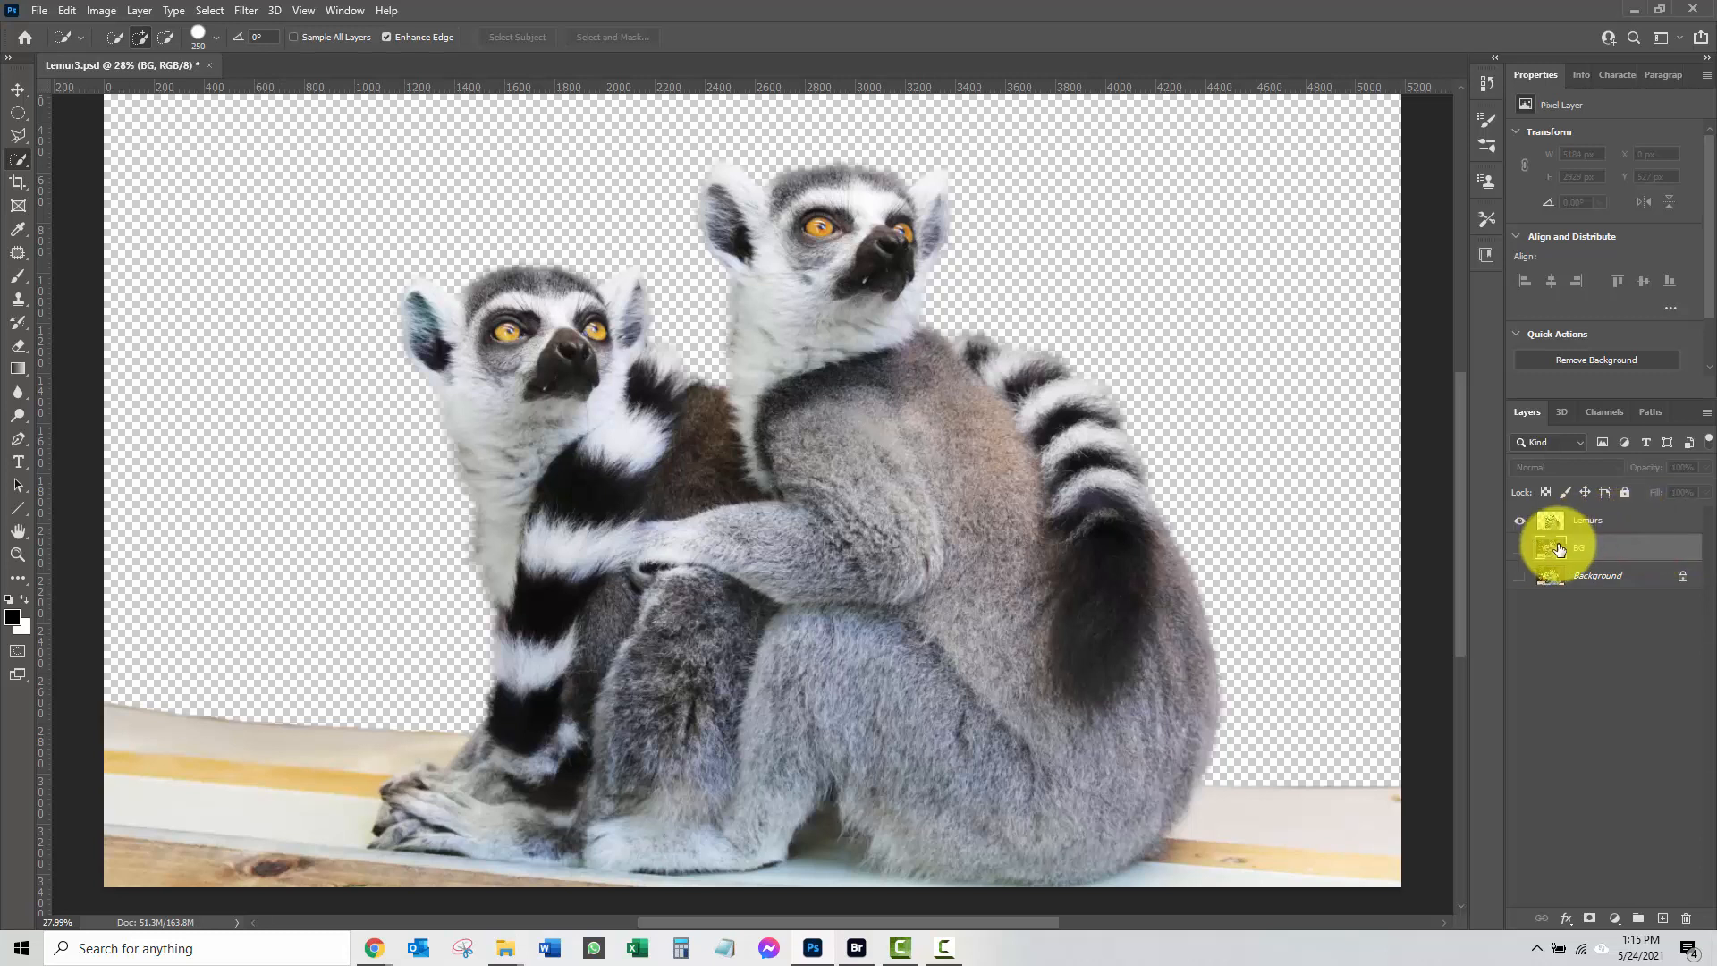
Show BG, hide Lemurs, and delete the lemurs-and-ledge area from BG using a selection loaded from the Lemurs layer.
left_click(1519, 547)
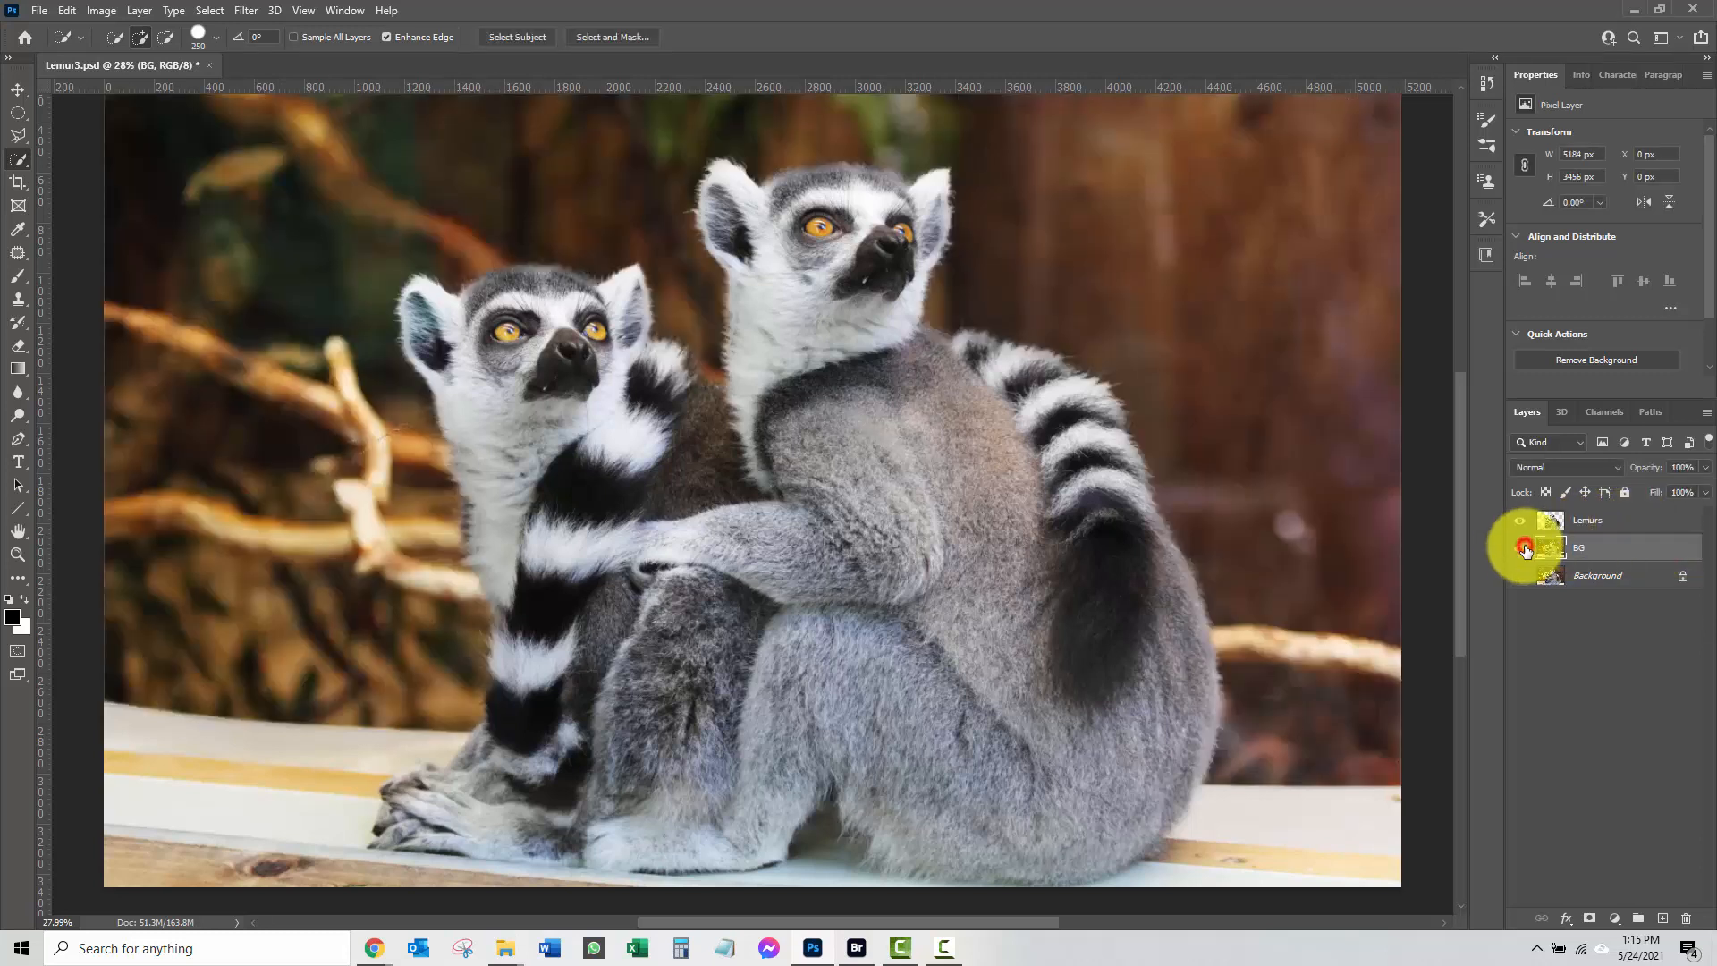
left_click(1521, 524)
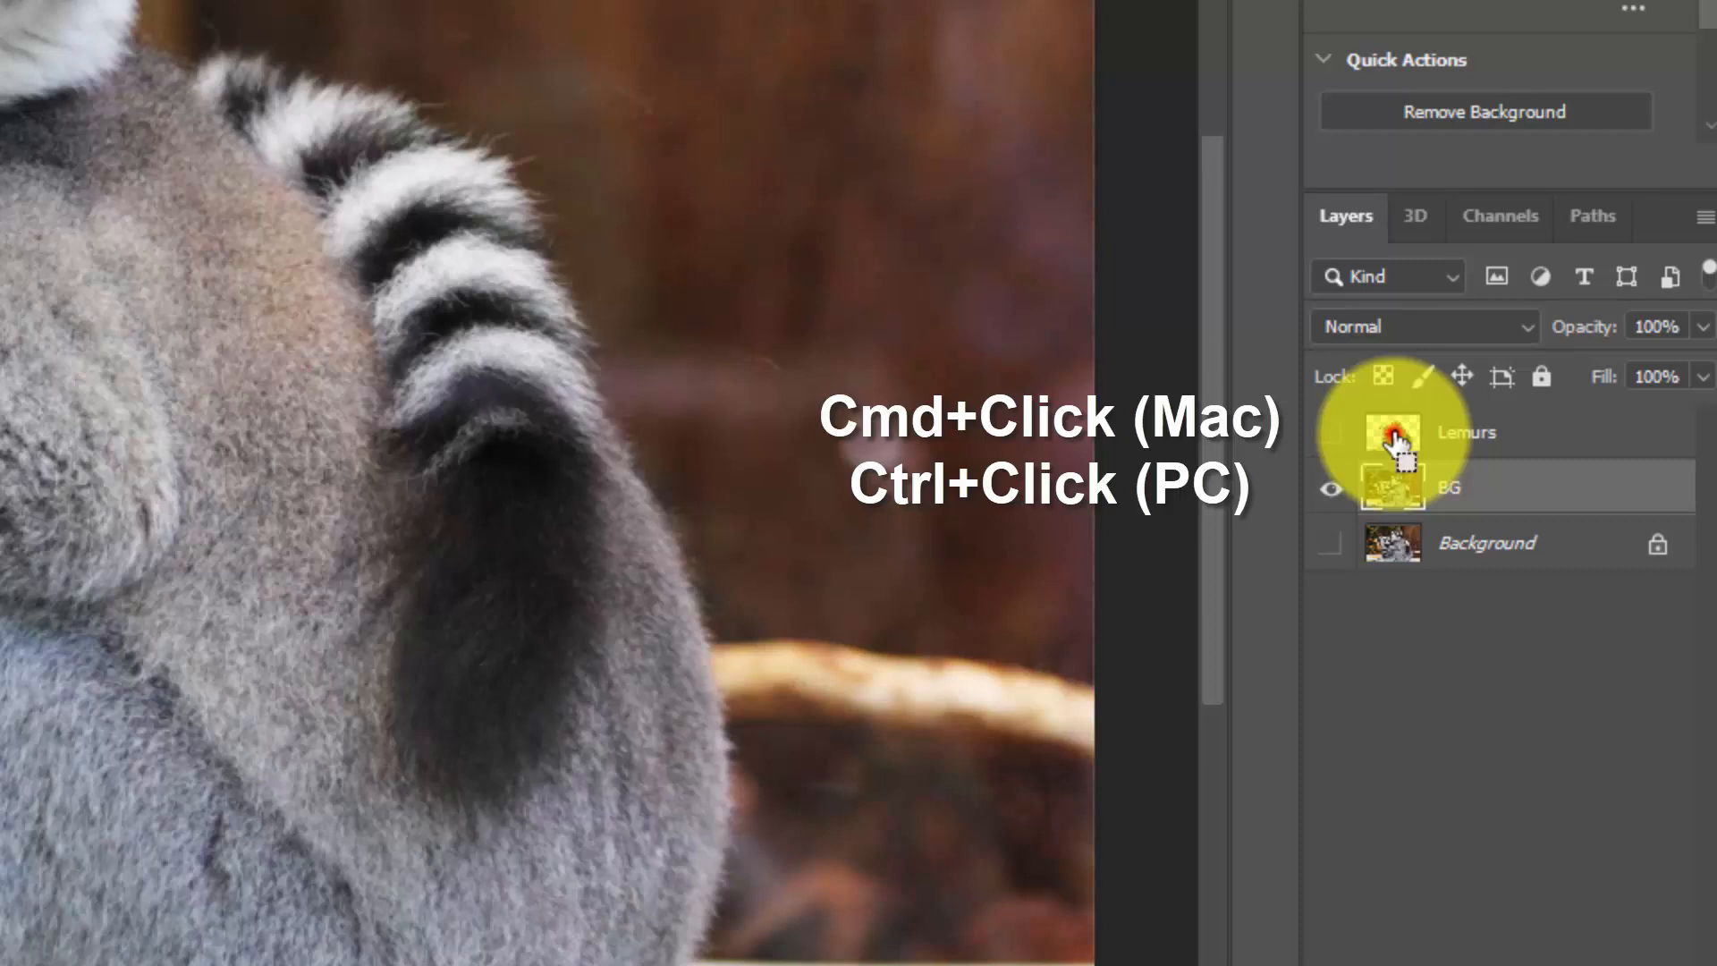
left_click(1393, 438, "ctrl")
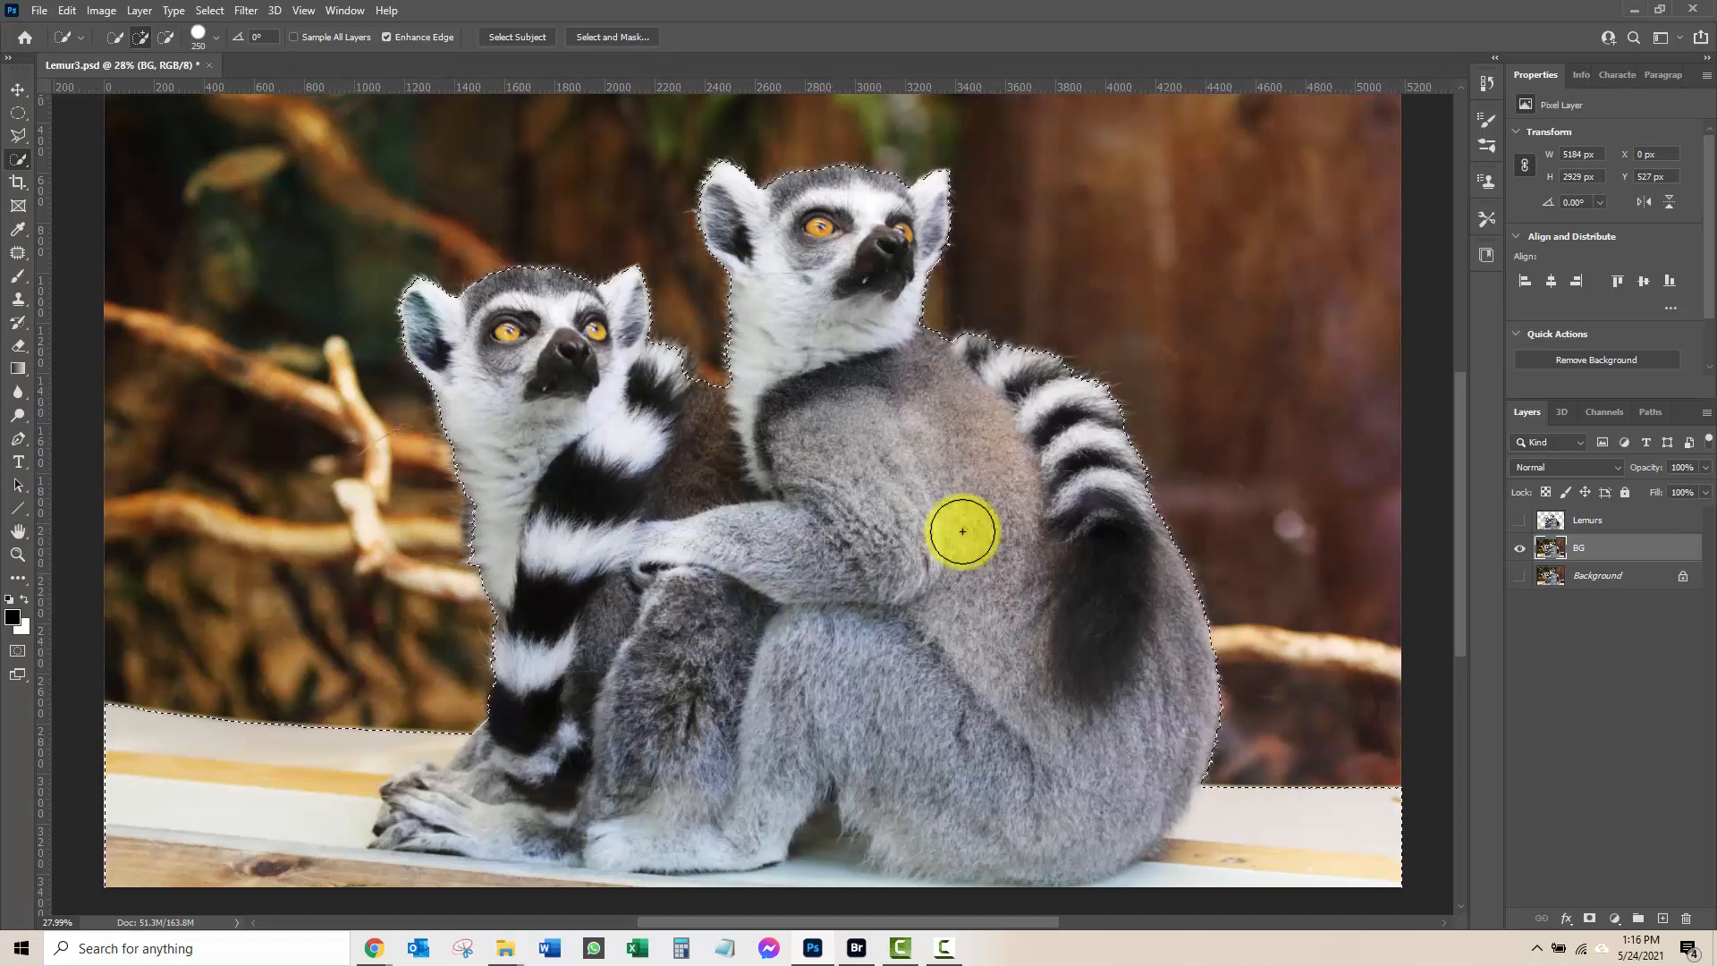
key("Delete")
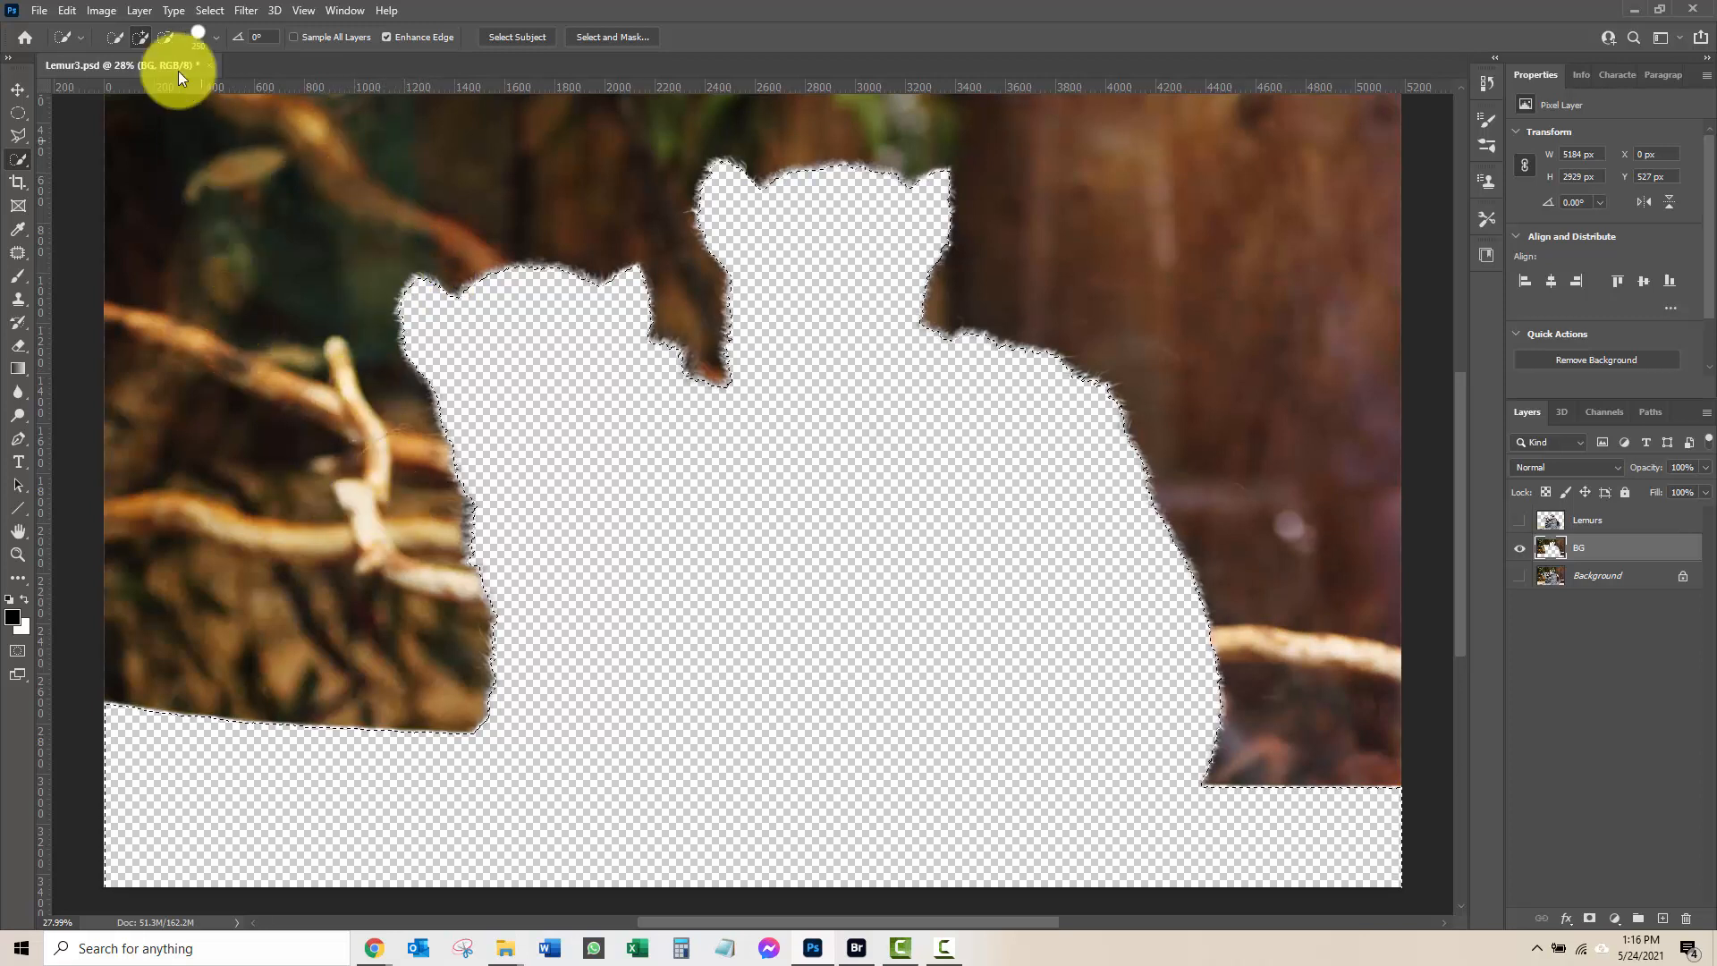
Expand the lemurs-and-ledge selection by 60 pixels.
left_click(217, 11)
mouse_move(271, 286)
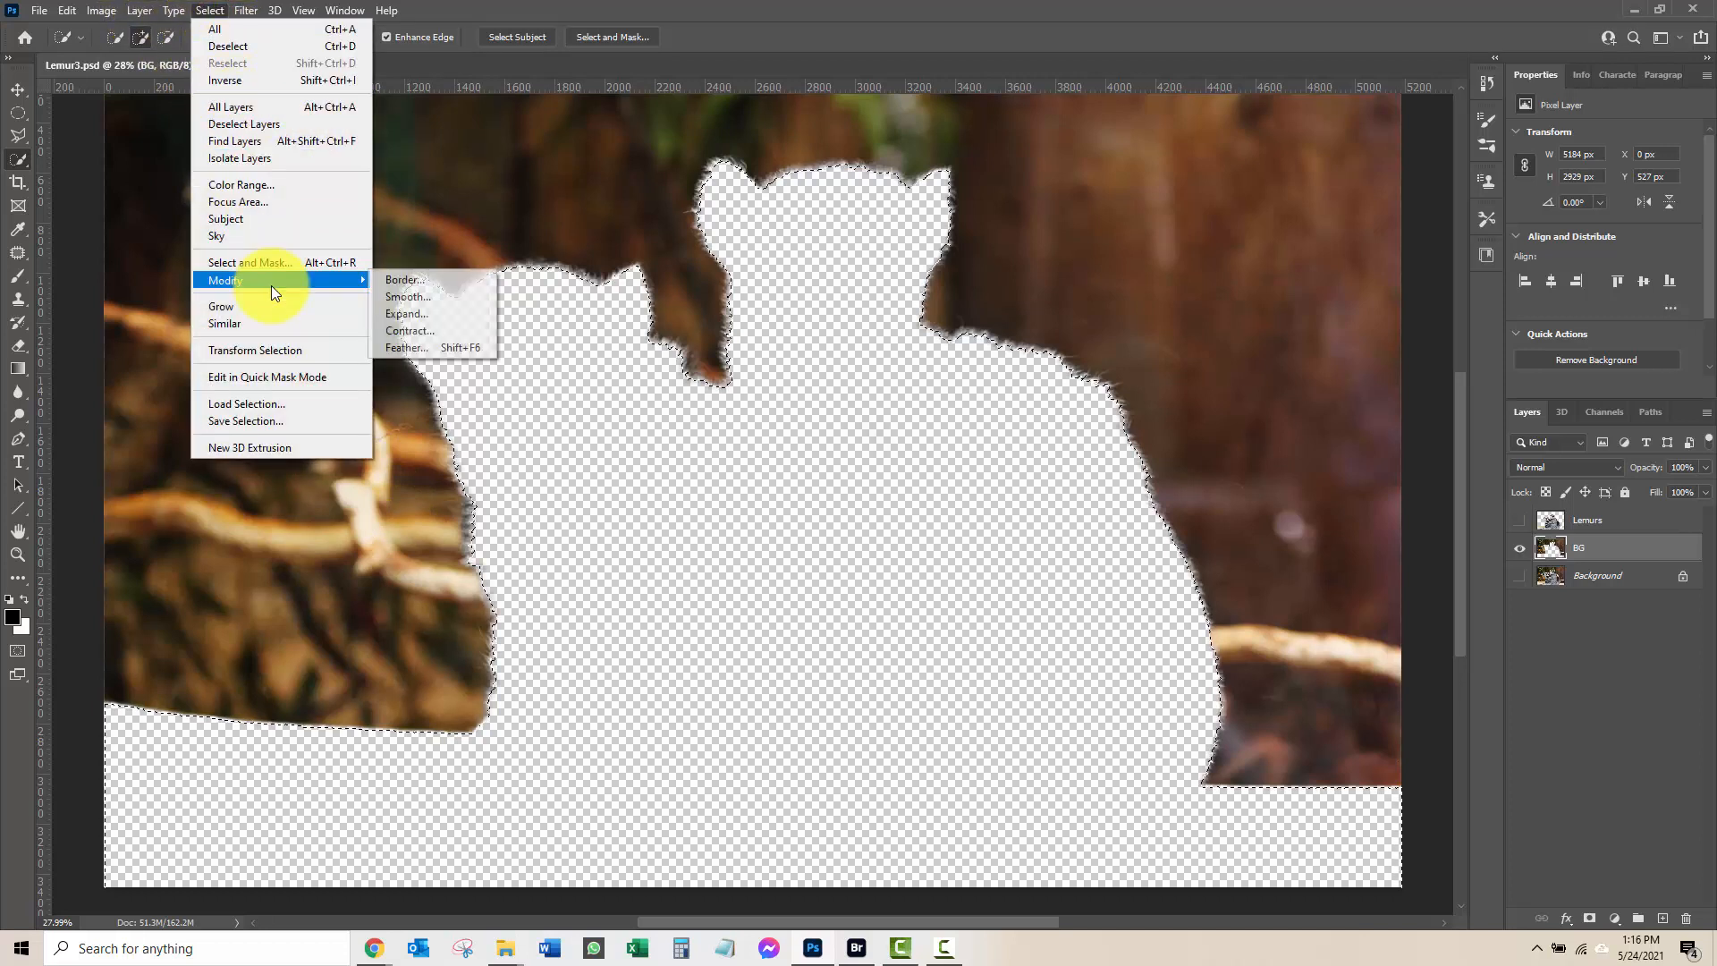
left_click(433, 313)
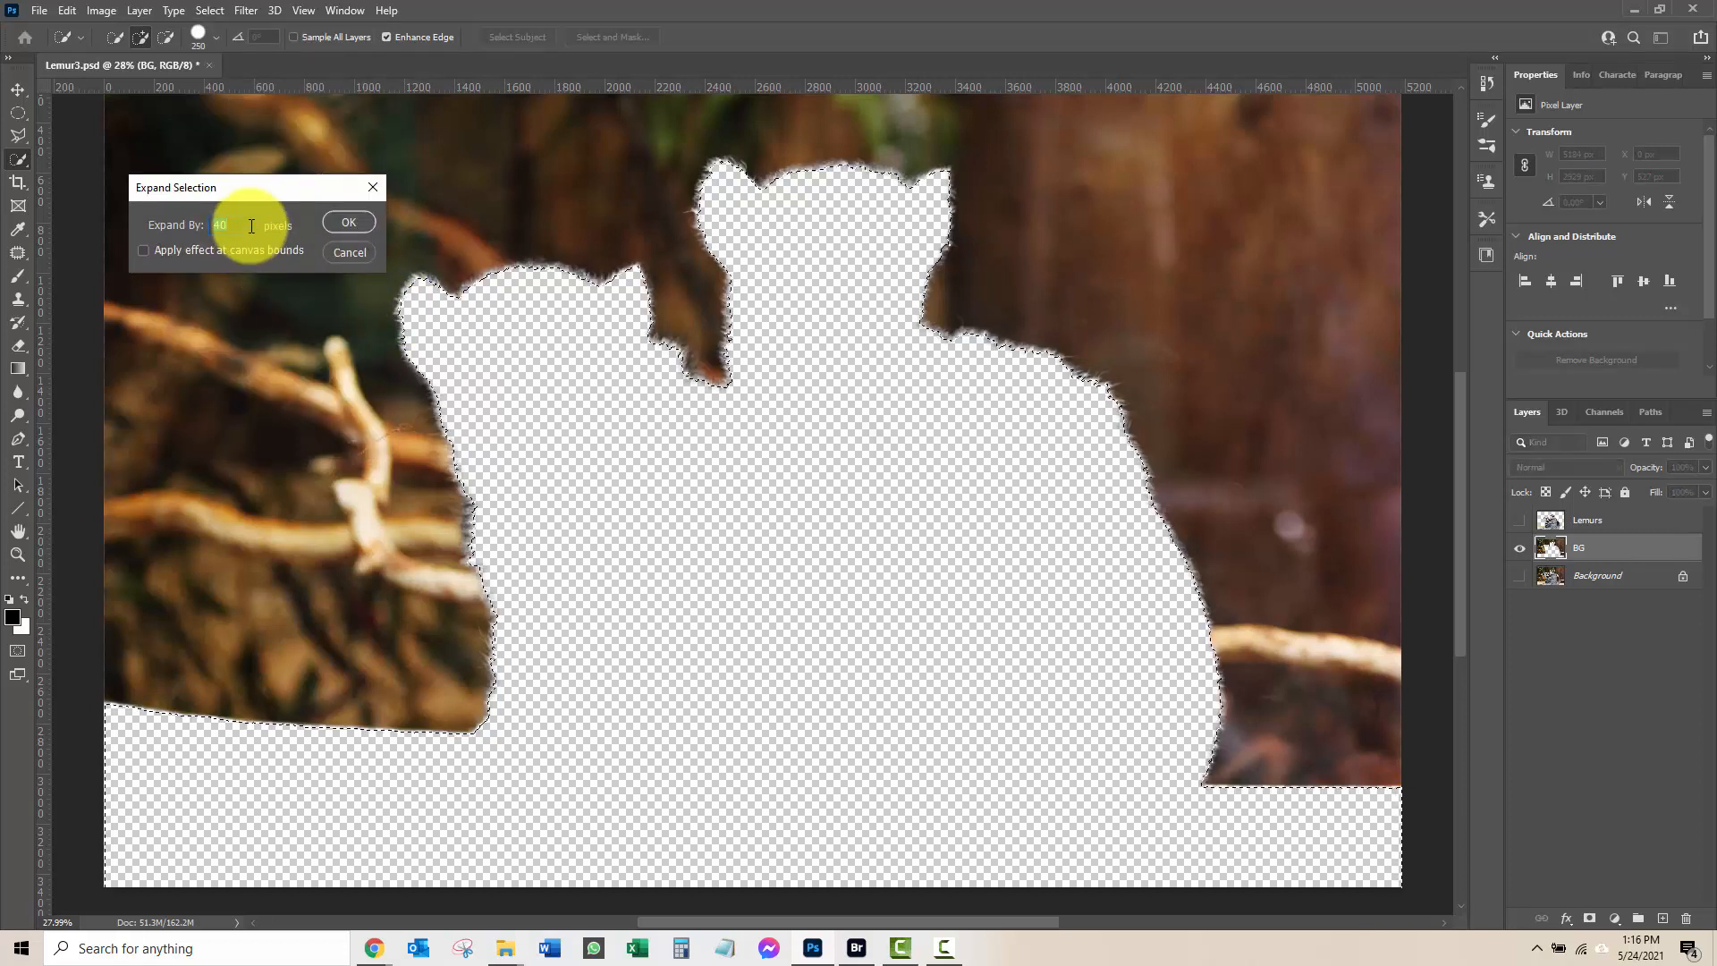
type("60")
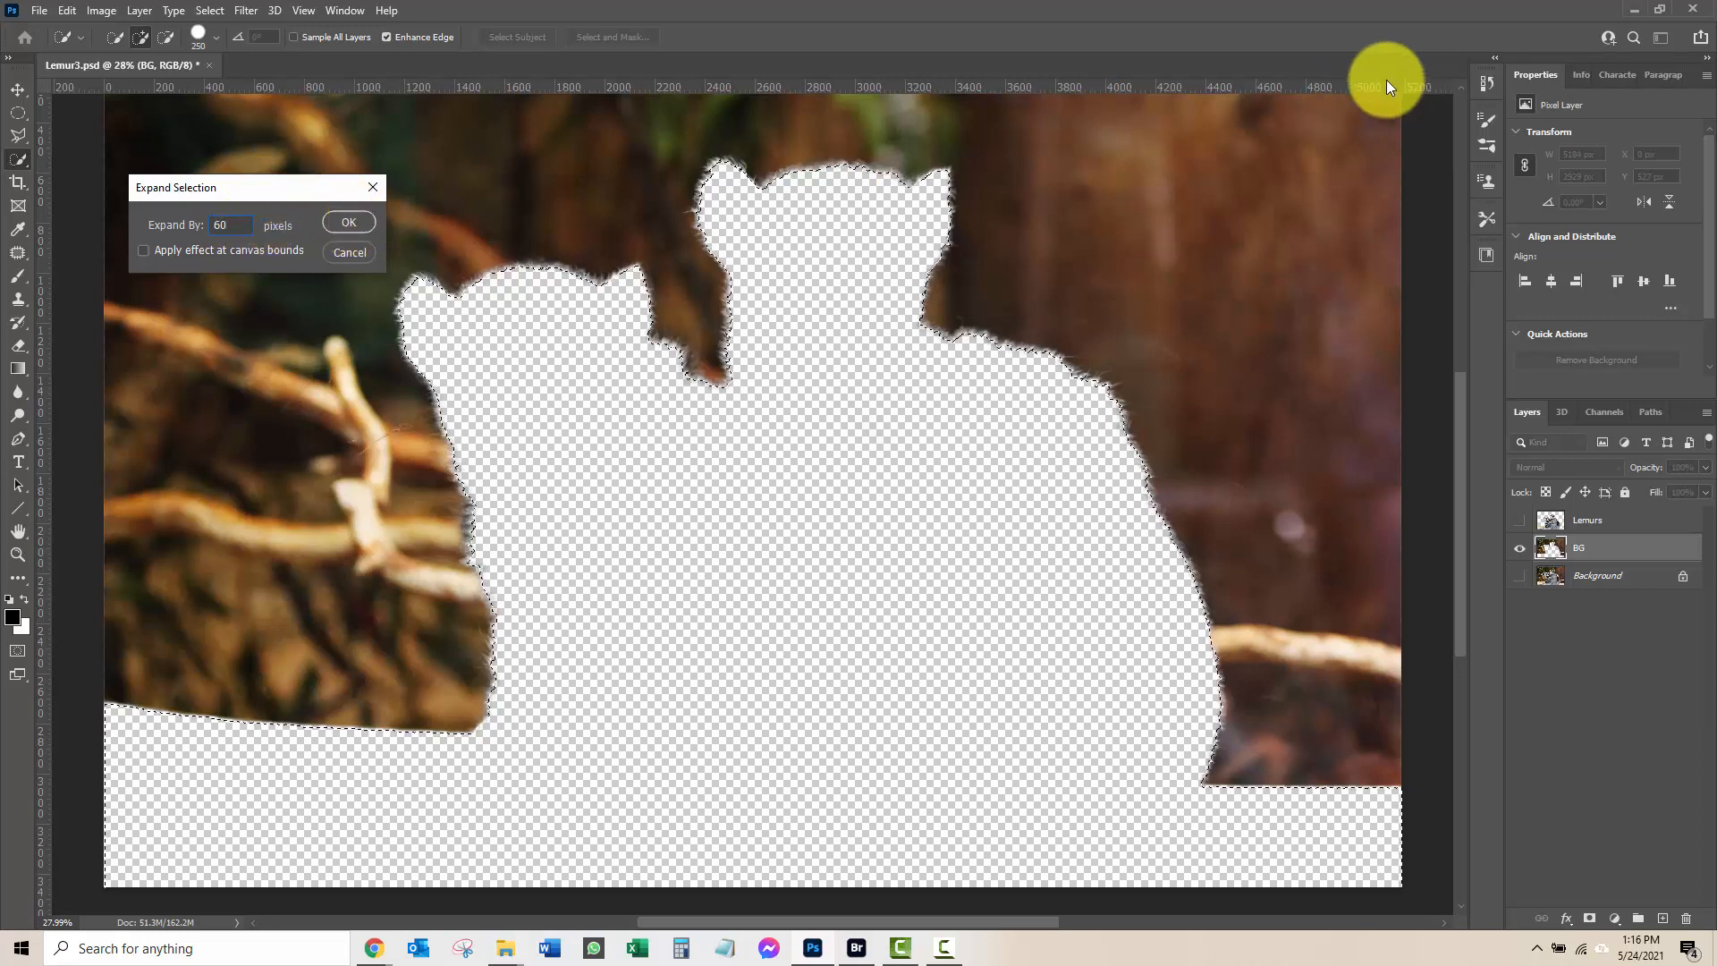
left_click(345, 222)
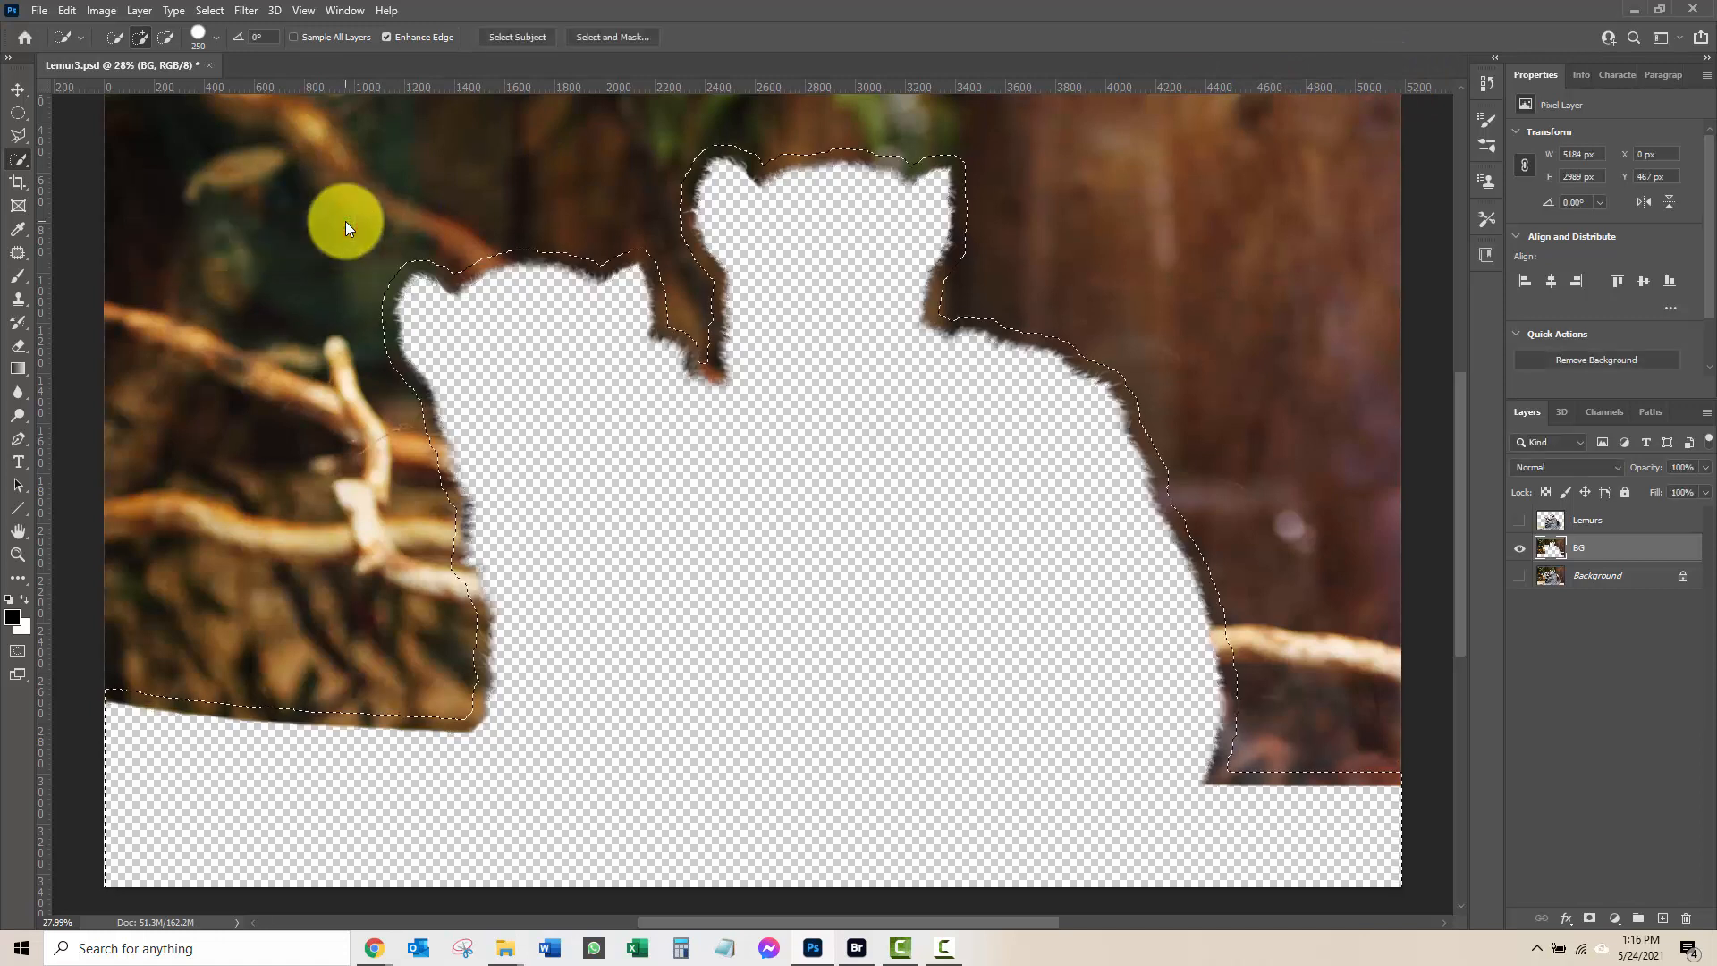
Feather the expanded selection with a radius of 30 pixels.
left_click(208, 11)
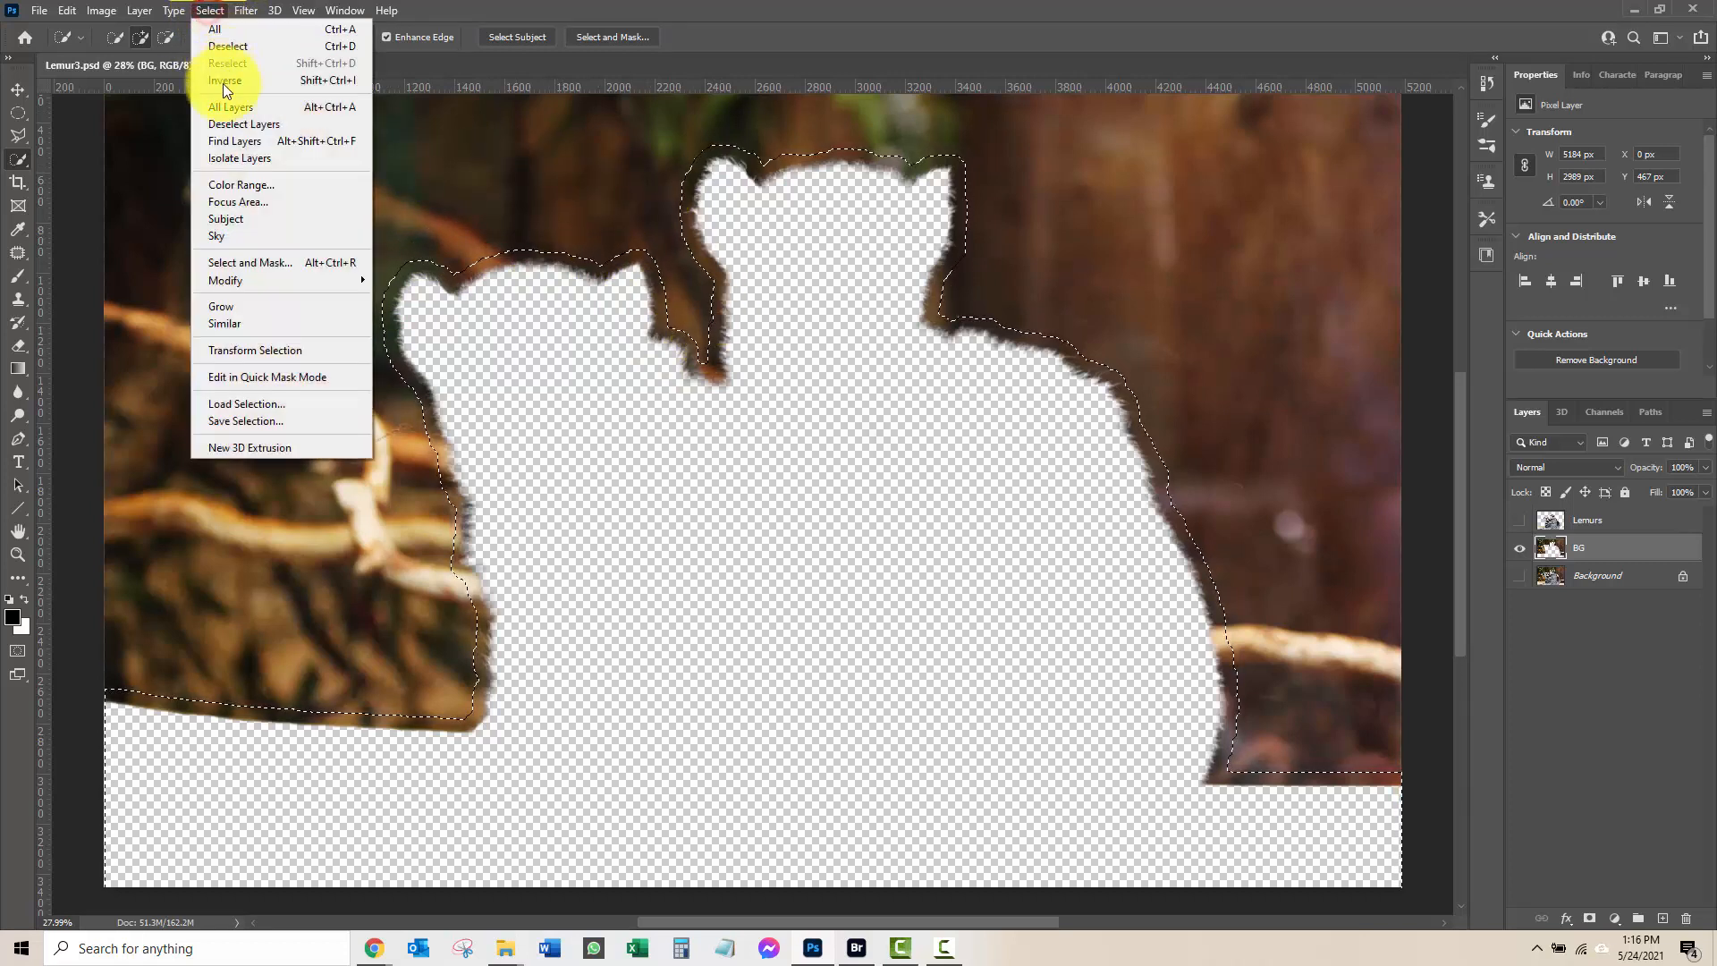
mouse_move(247, 279)
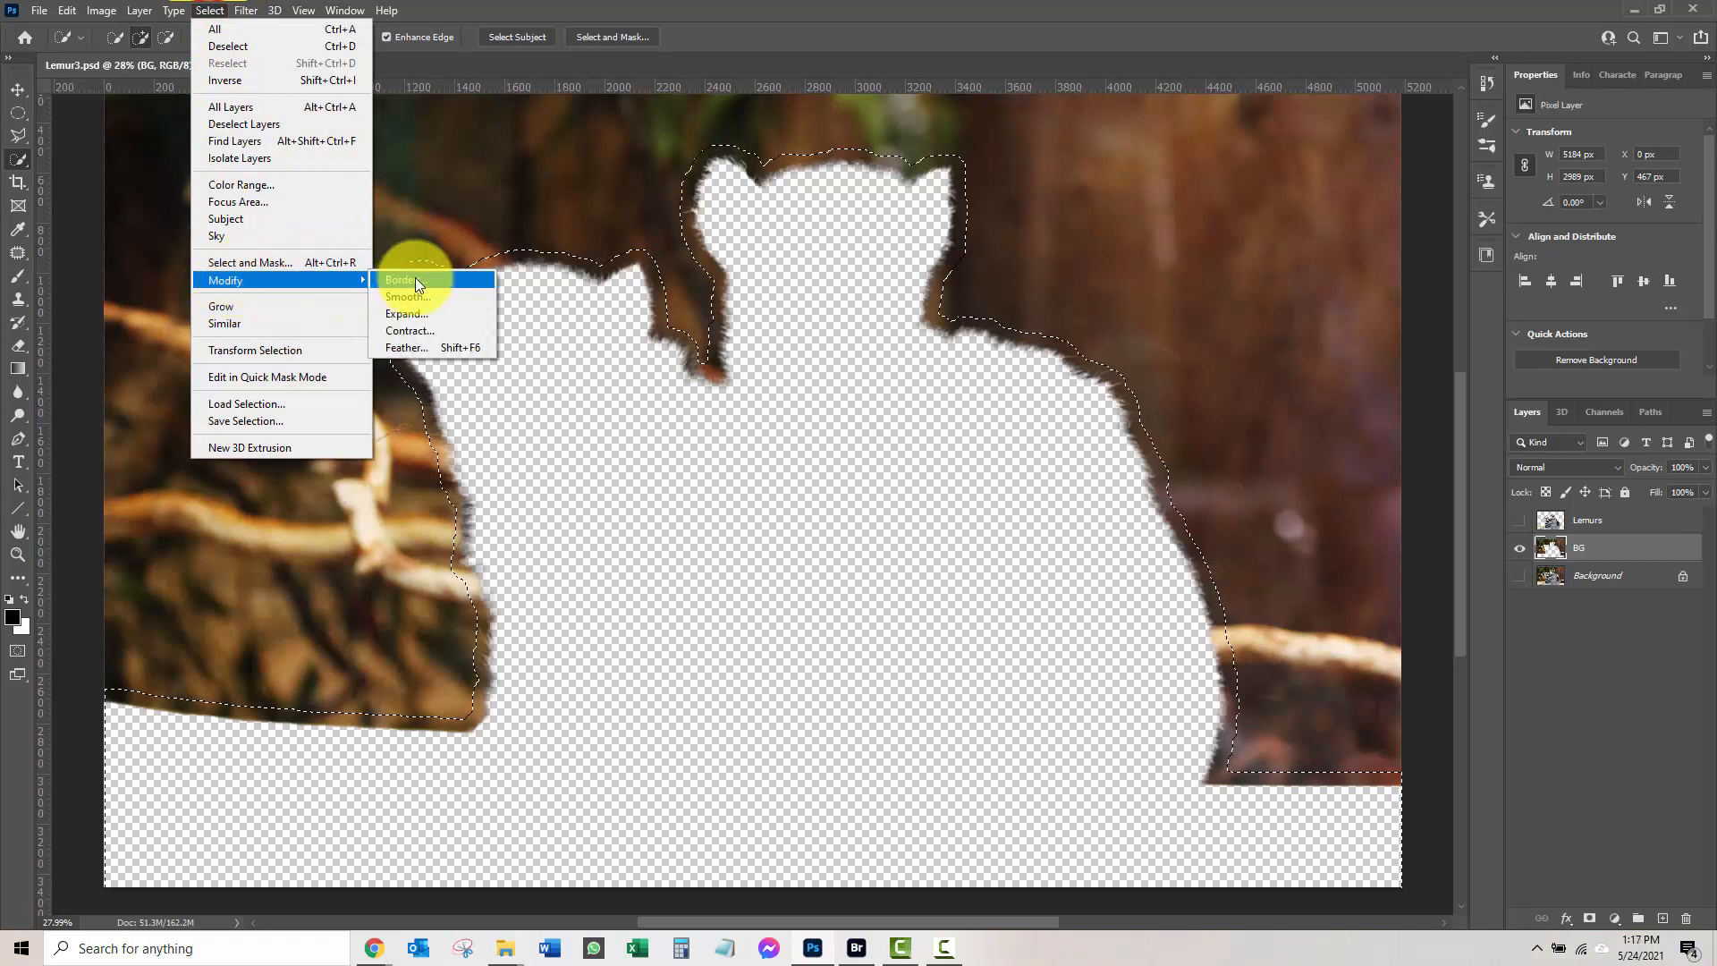
left_click(425, 346)
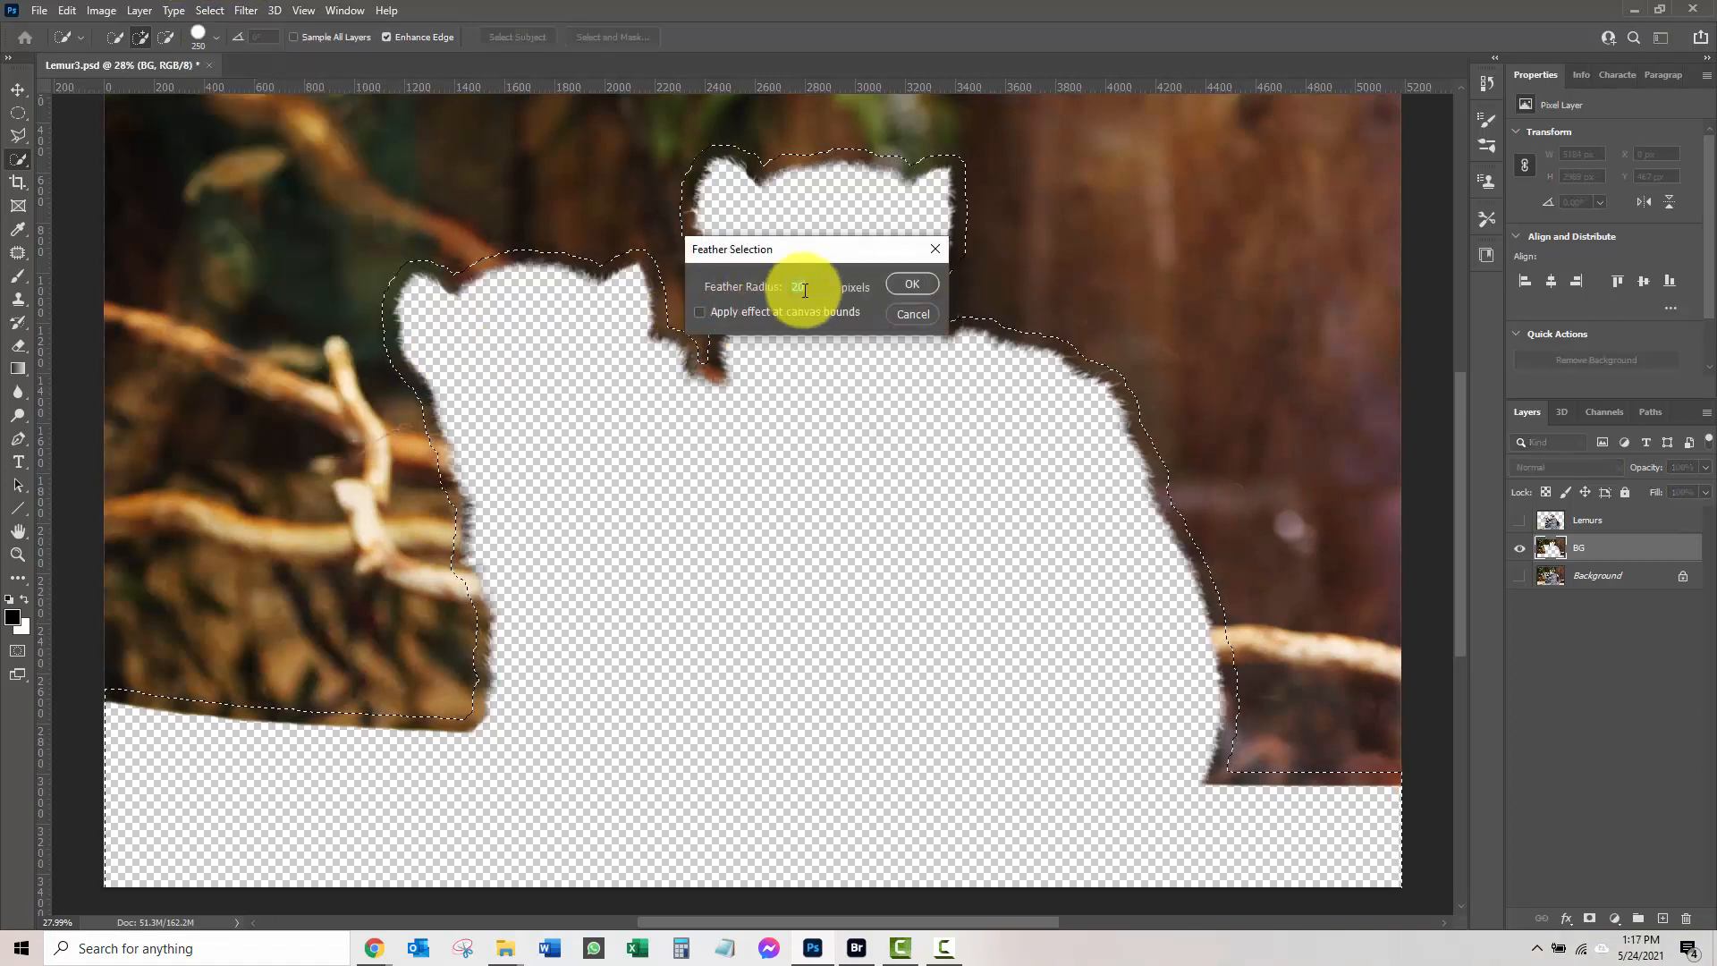
type("30")
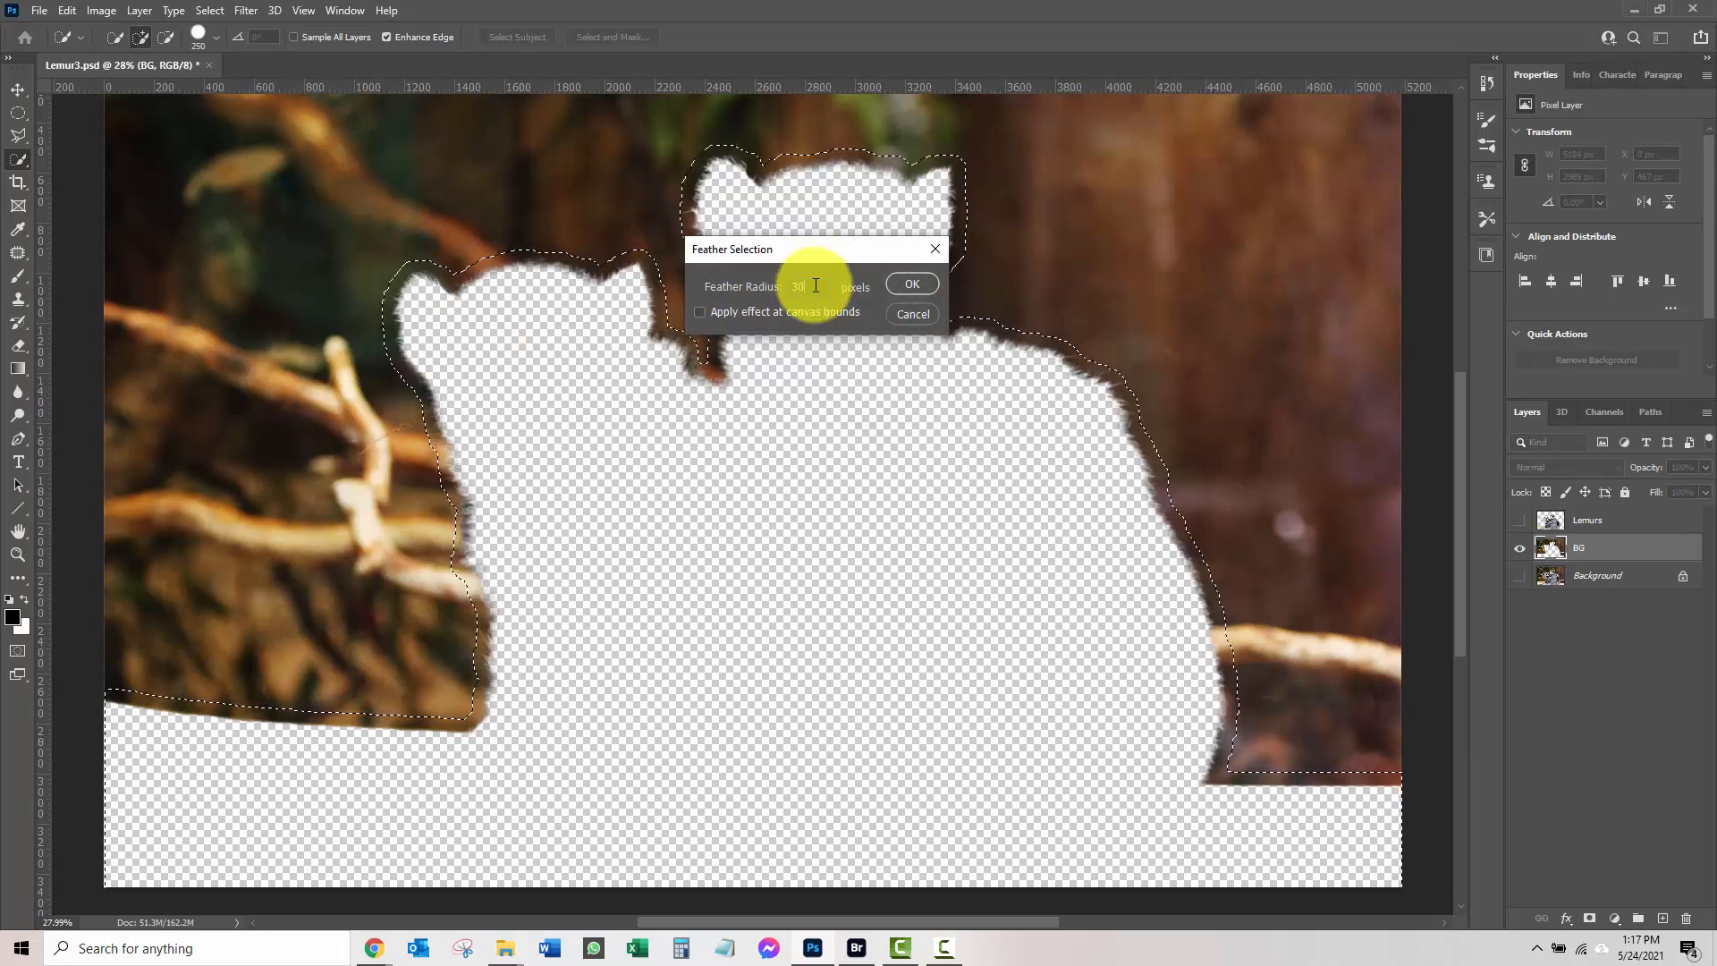
left_click(912, 284)
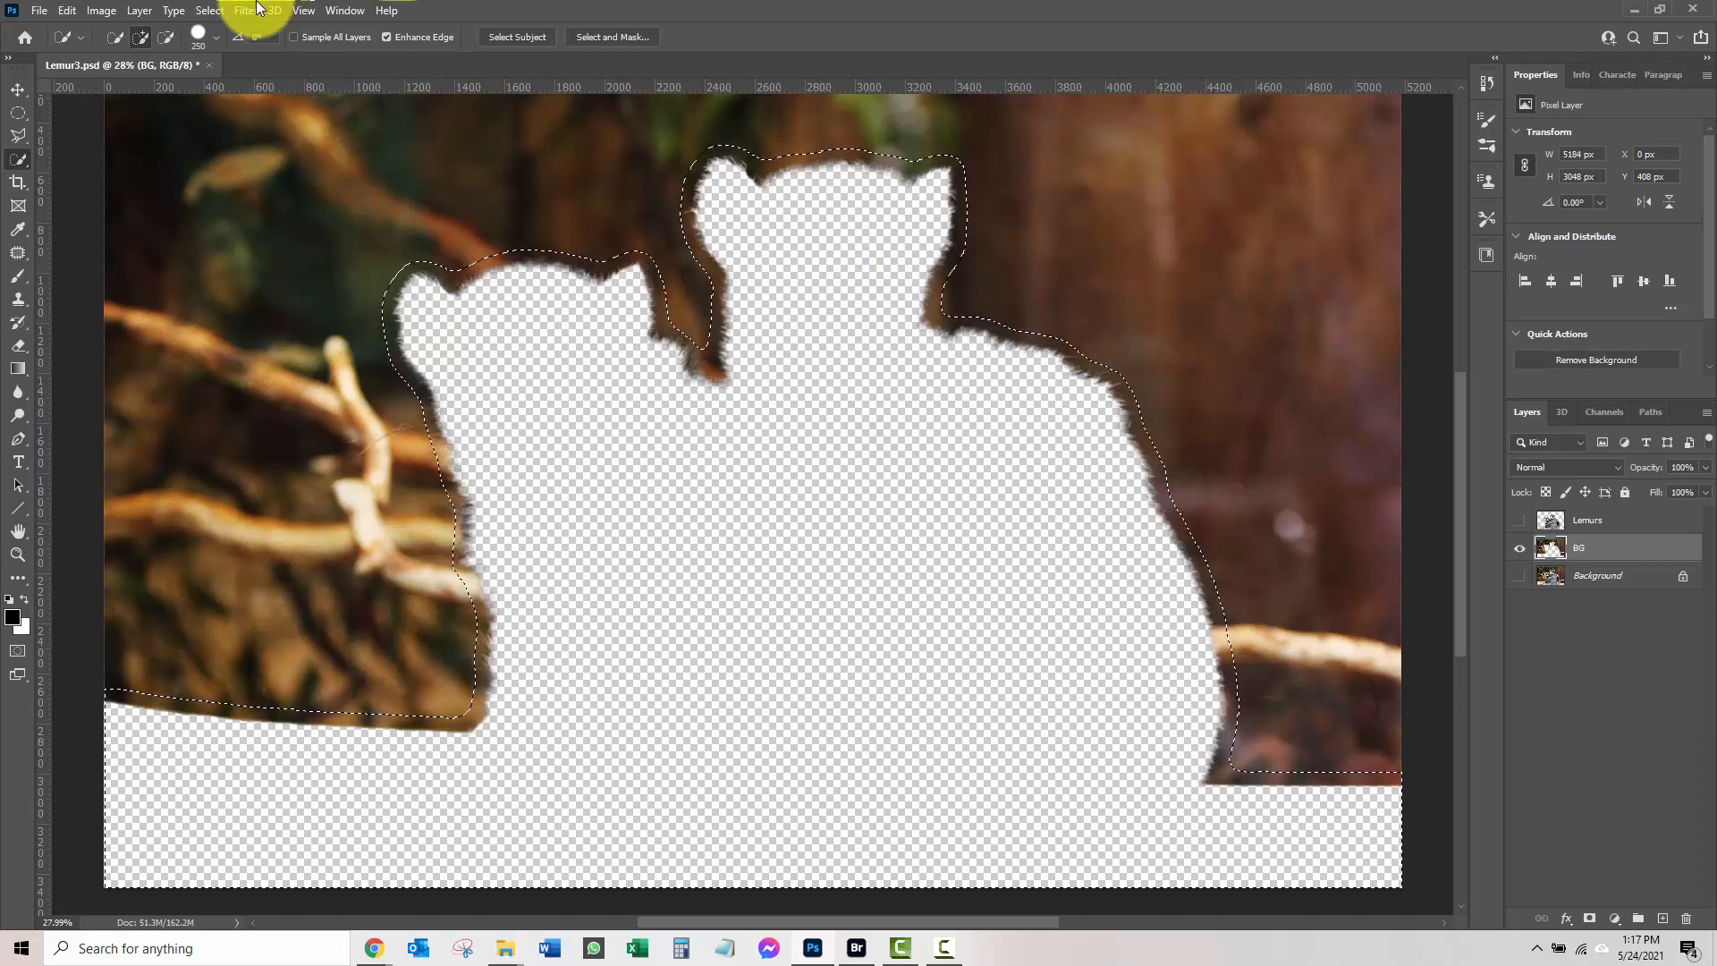
Fill the selected area of BG with Content-Aware Fill, output to the current layer, and clear the selection.
left_click(67, 11)
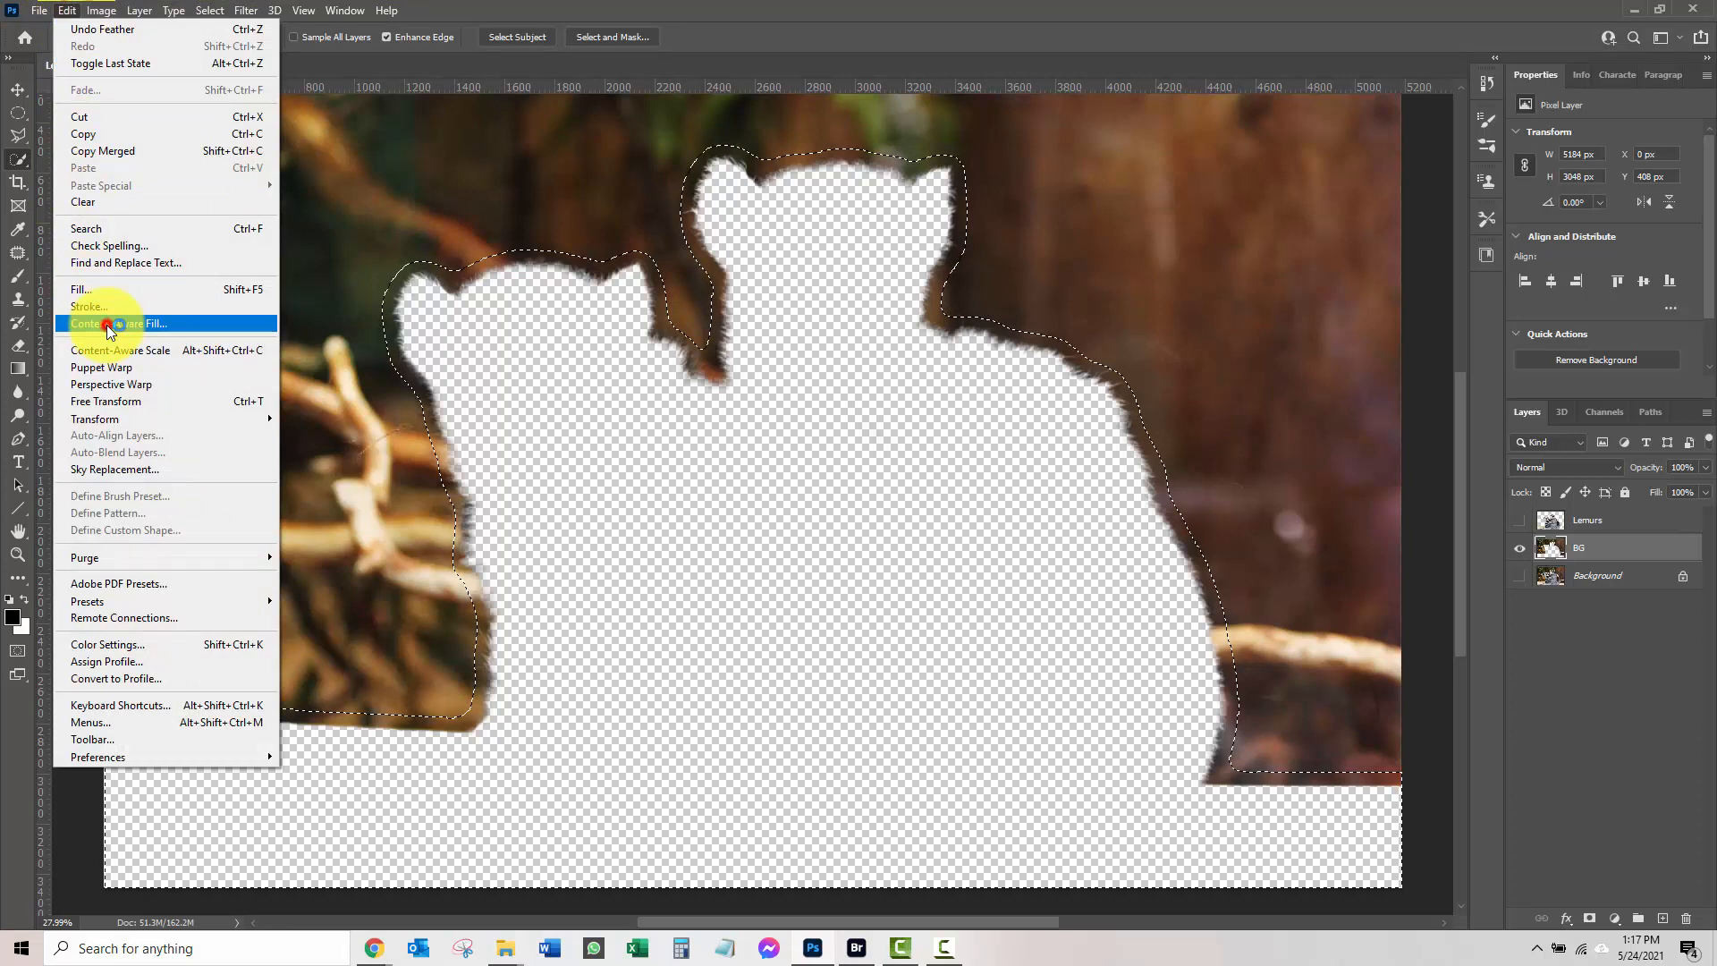
left_click(105, 325)
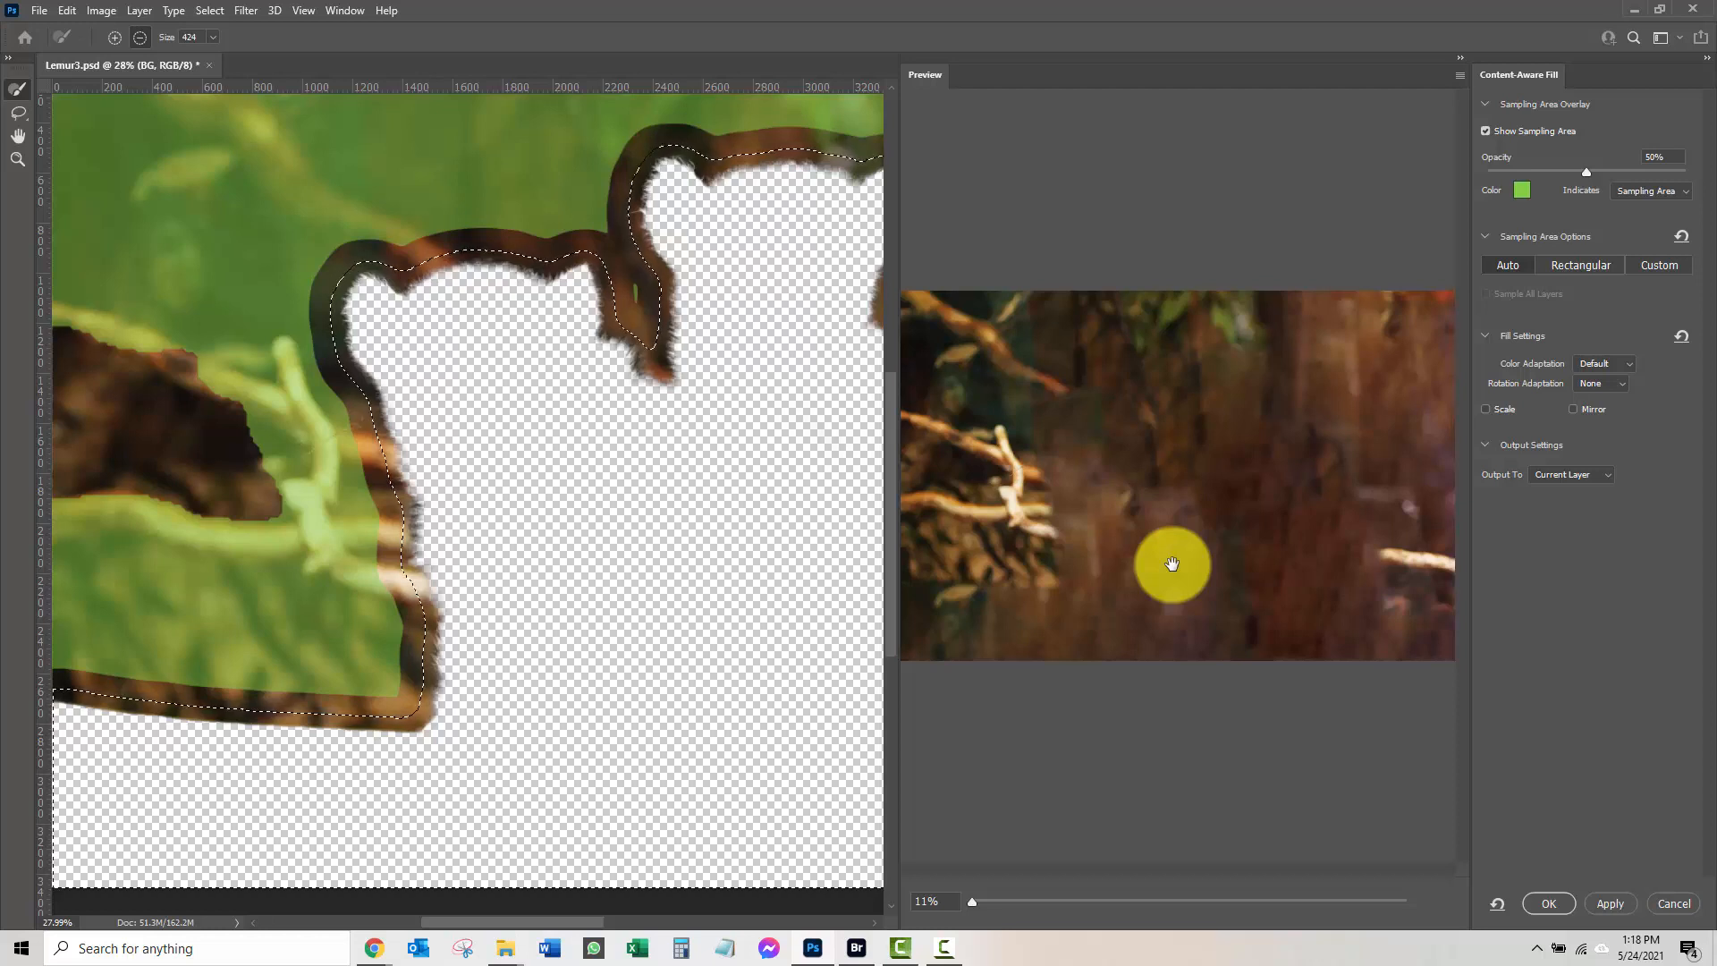
left_click(1558, 904)
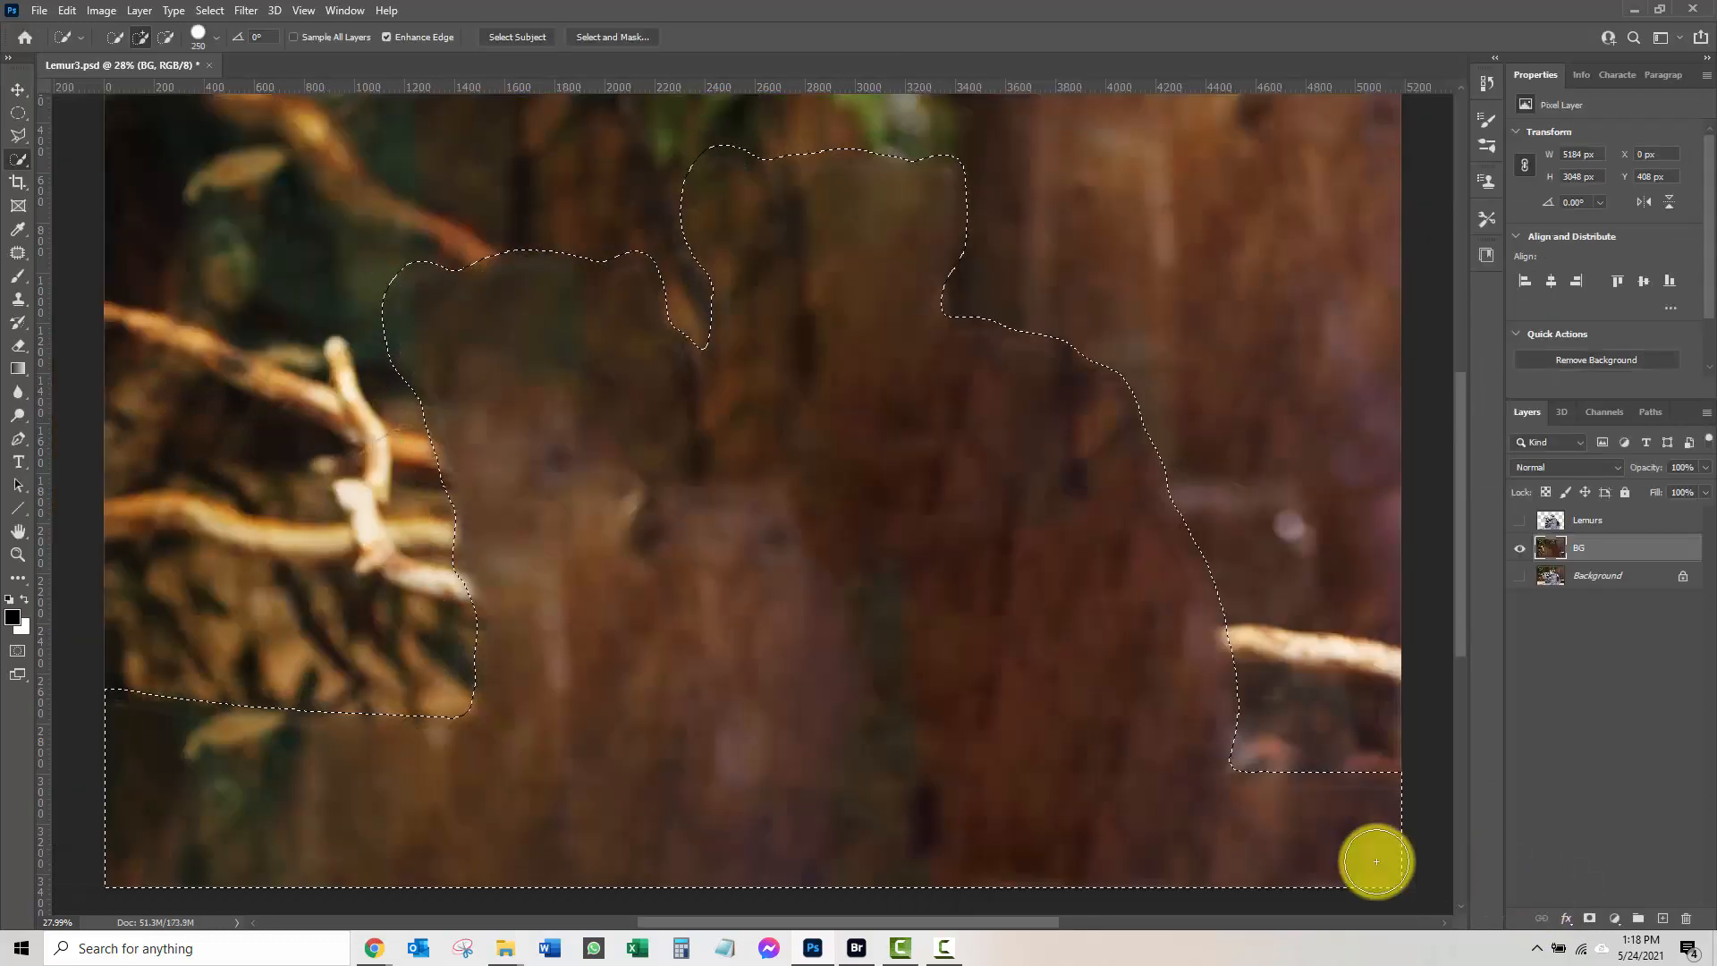
scroll(971, 492, "down", 4)
scroll(740, 522, "up", 2)
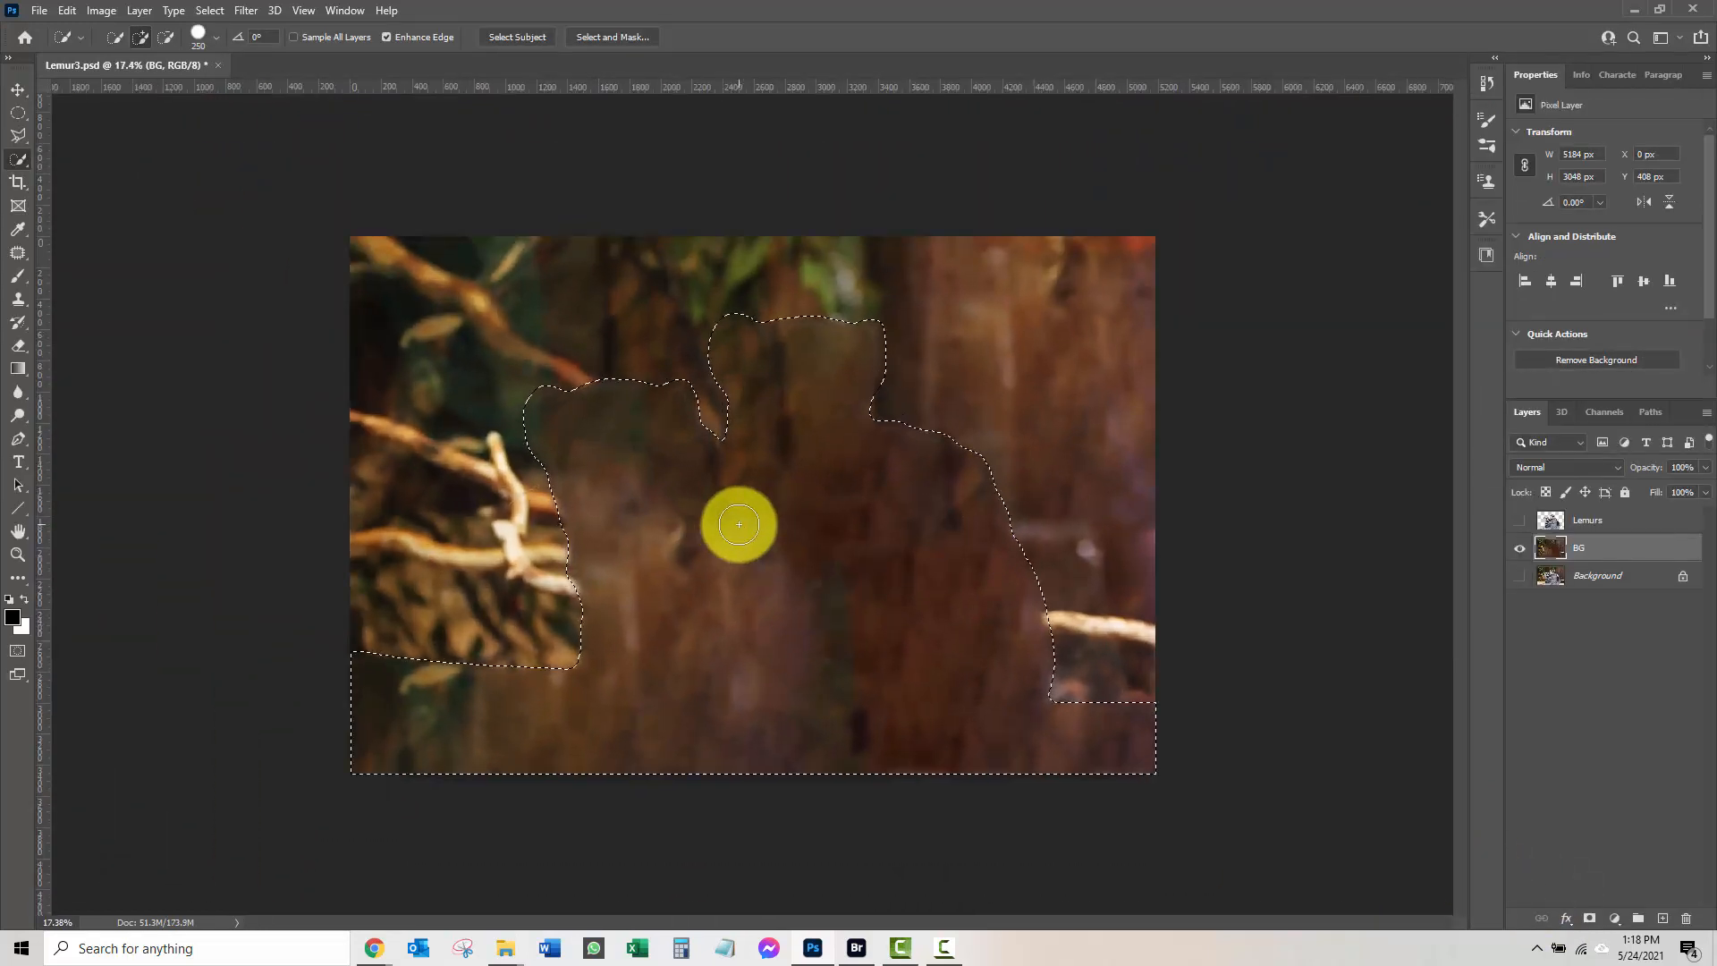
scroll(738, 524, "down", 1)
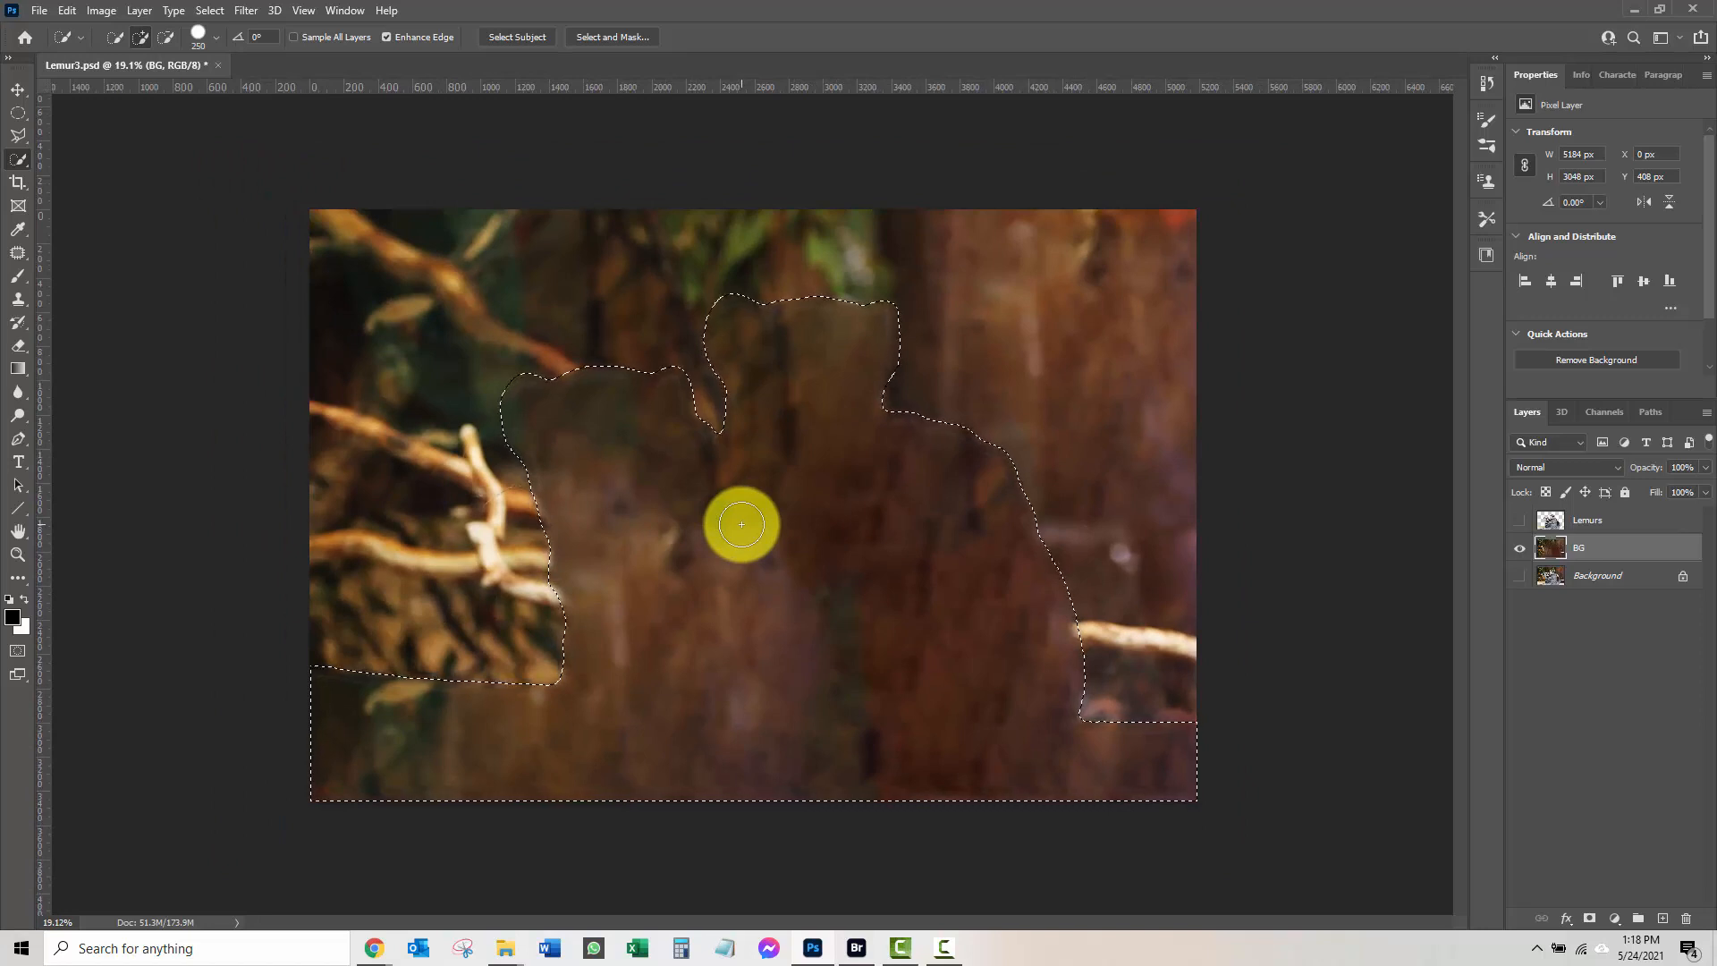
key("ctrl+d")
scroll(741, 524, "up", 1)
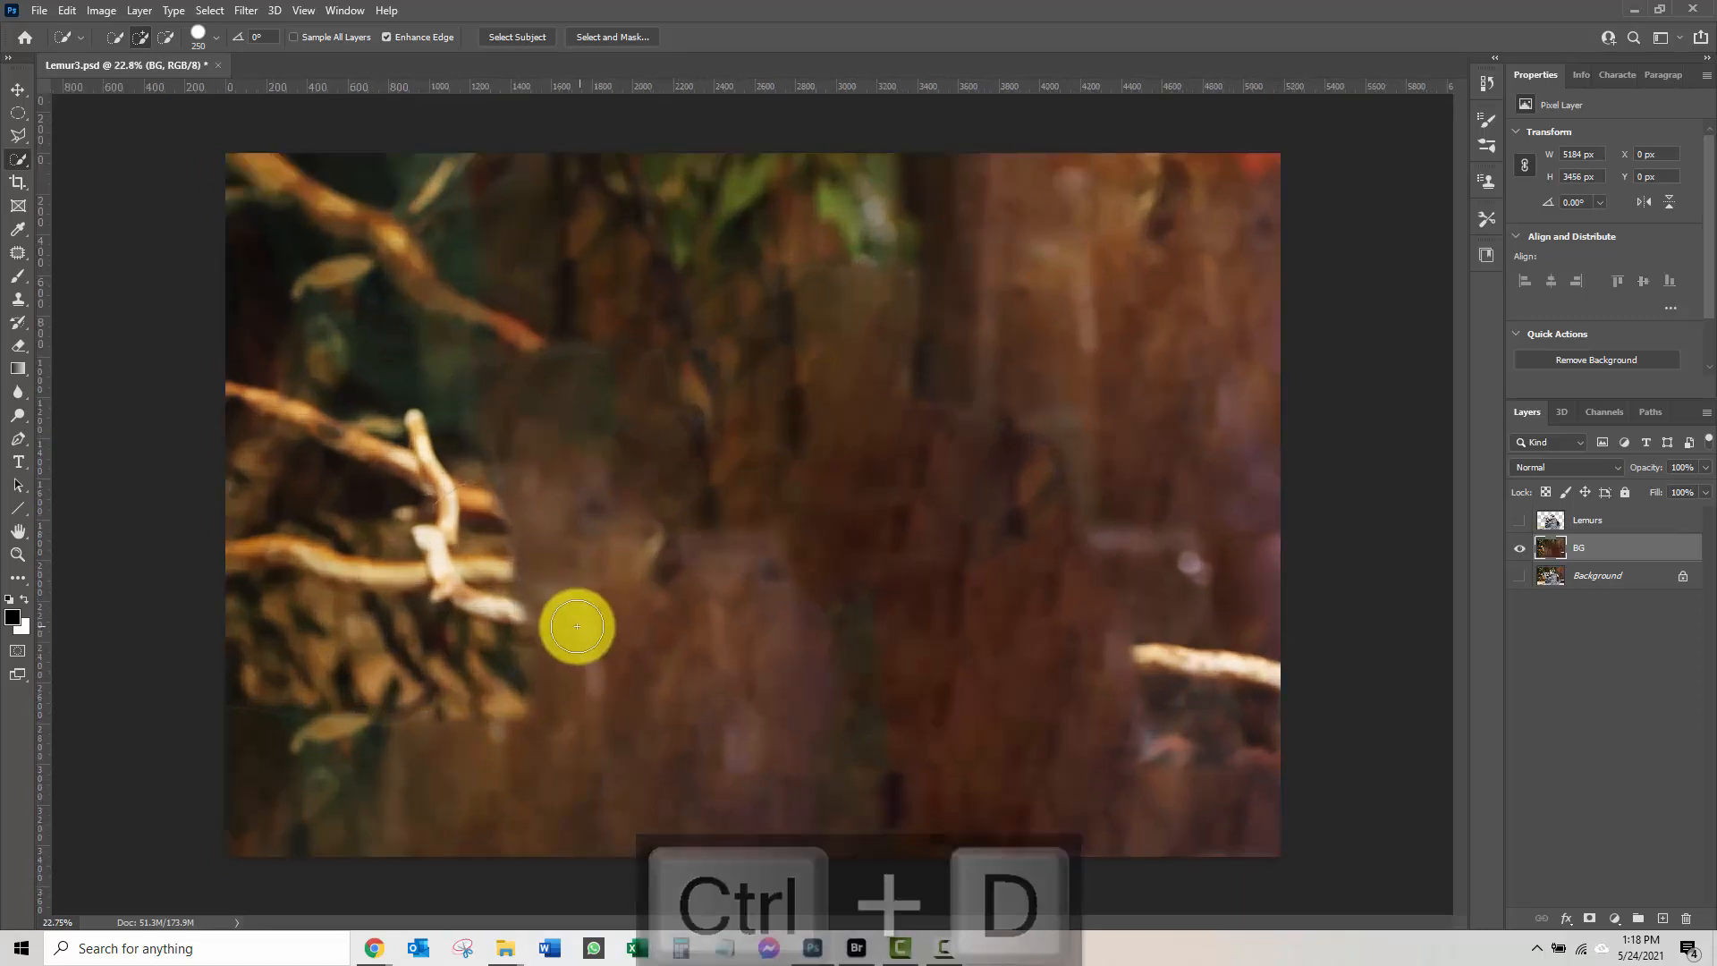
Remove the thin dark twig crossing the pale upright branch on BG with the Spot Healing Brush at 45 px.
left_click(19, 260)
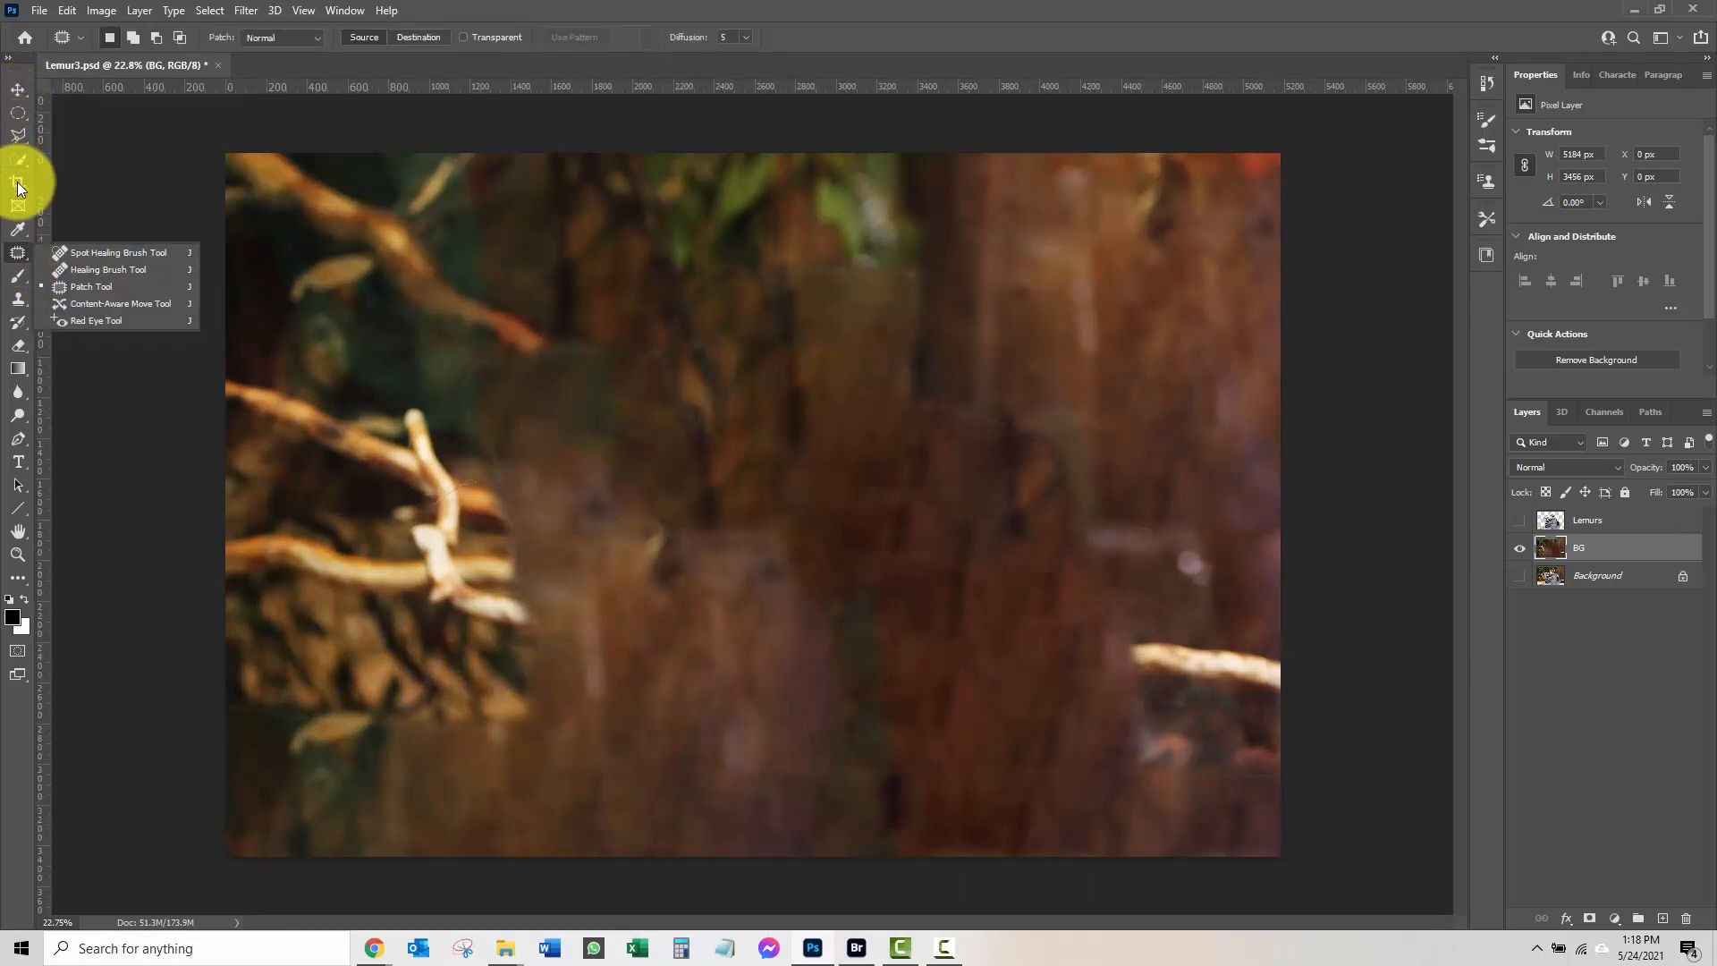
left_click(116, 252)
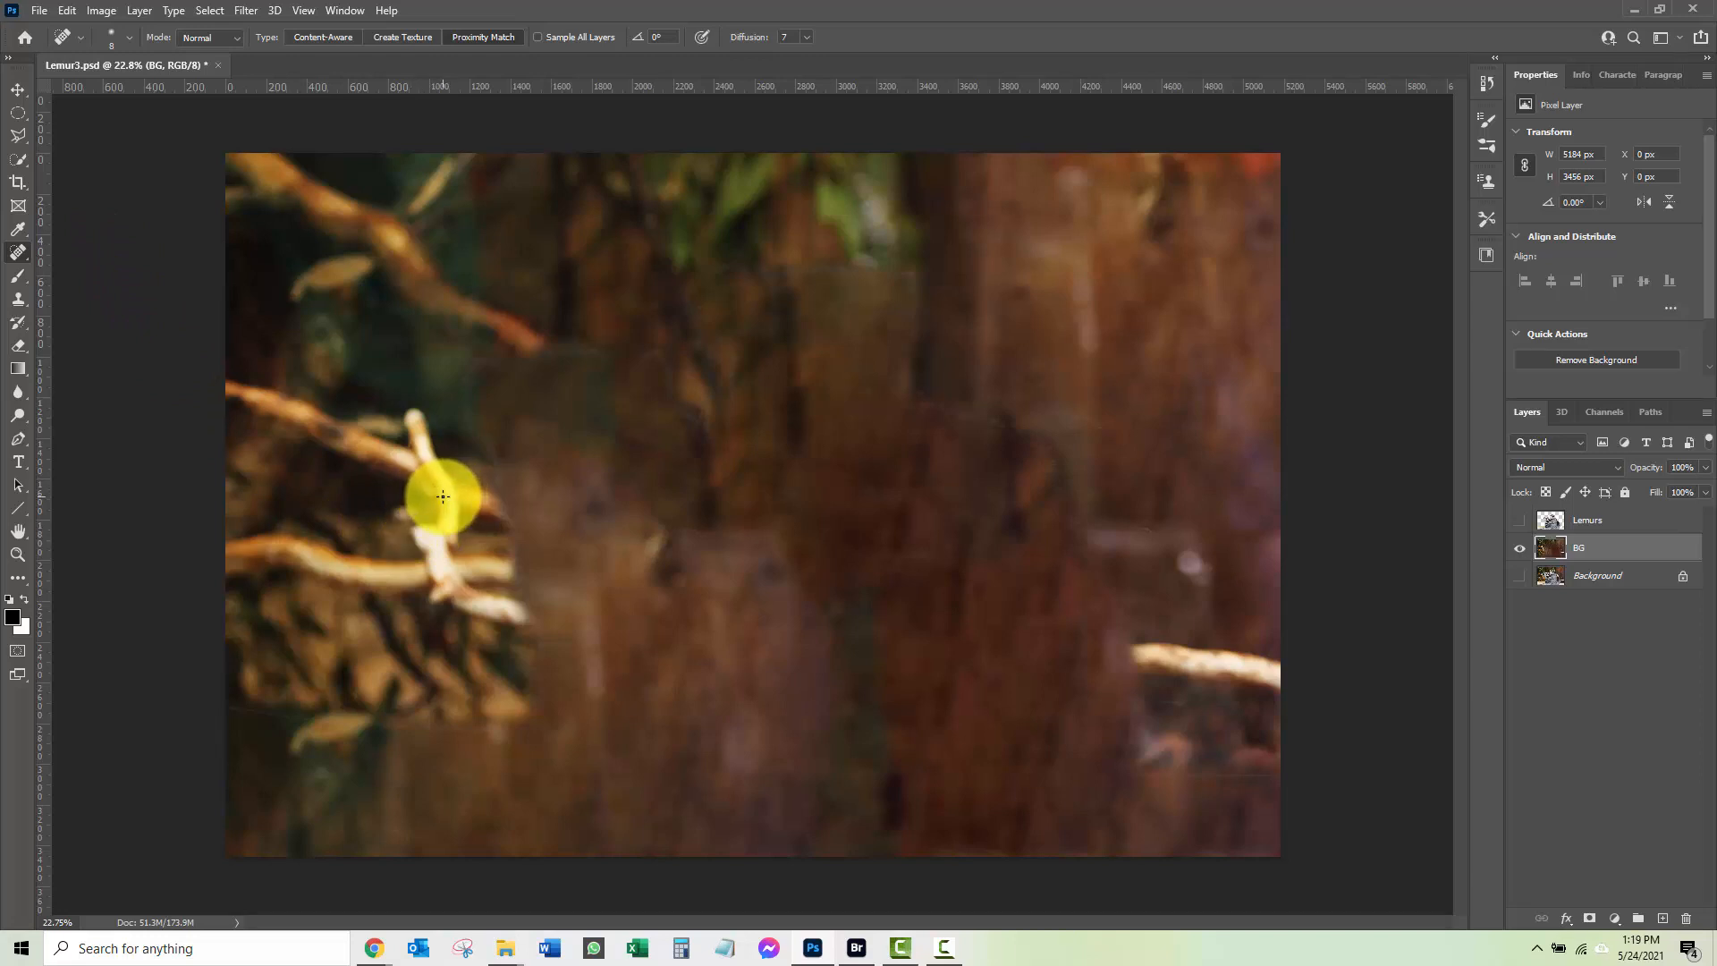
scroll(442, 496, "up", 5)
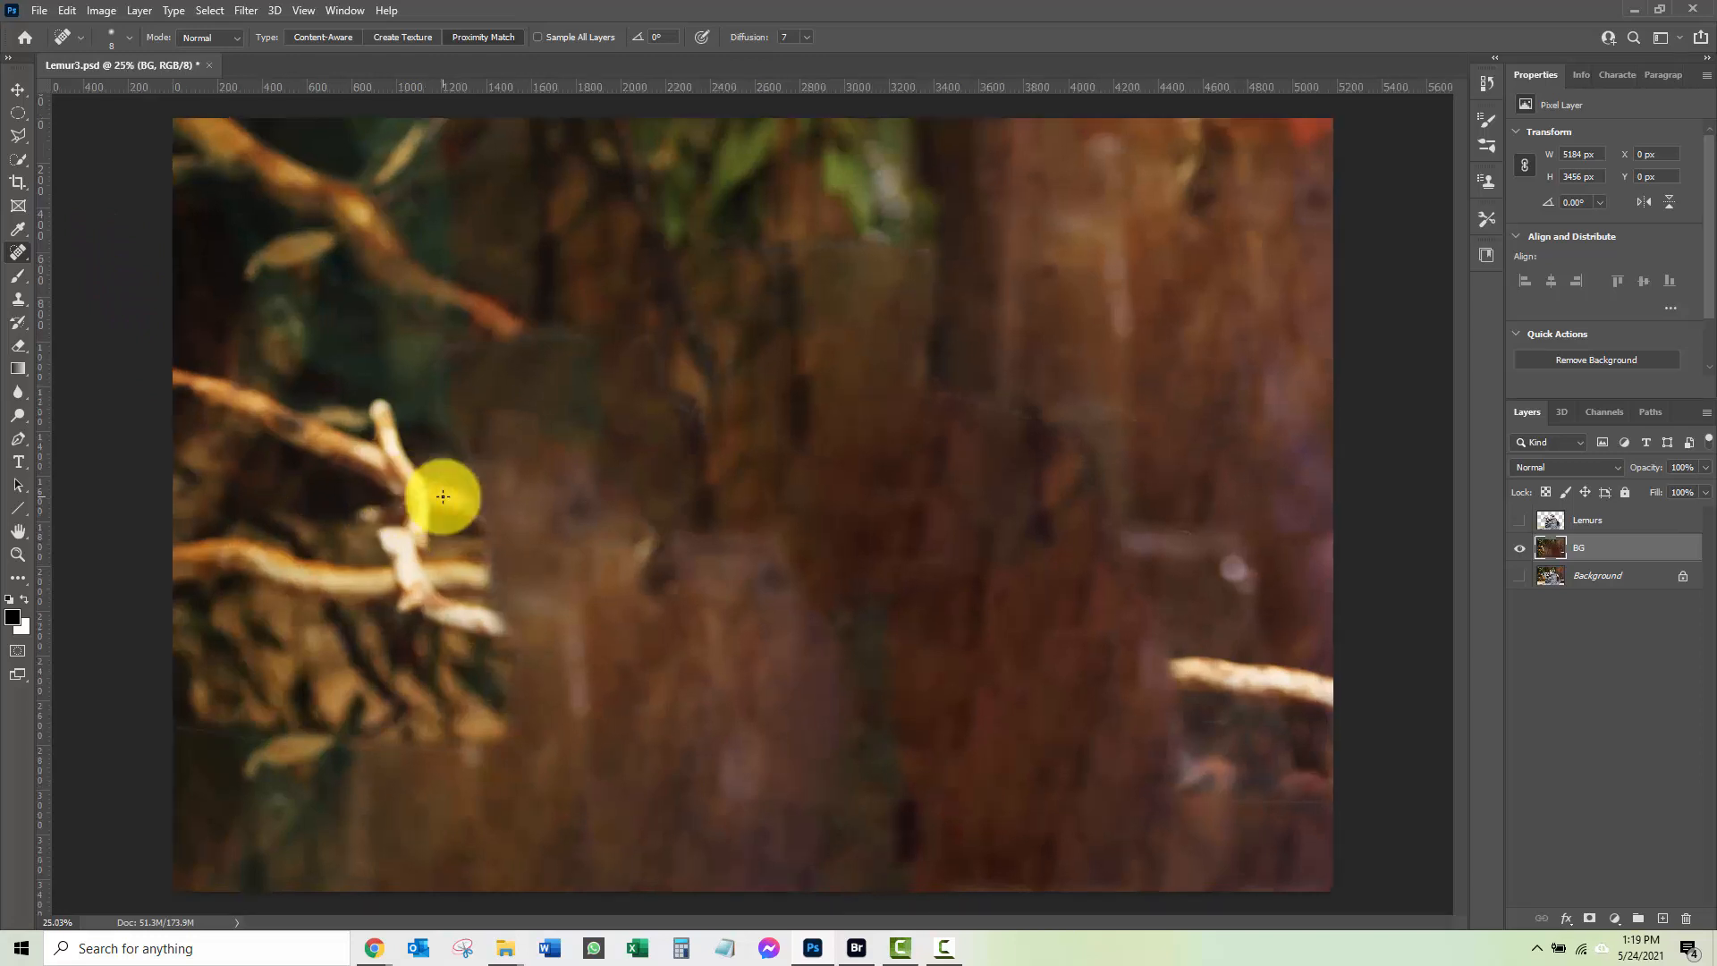
scroll(367, 508, "up", 3)
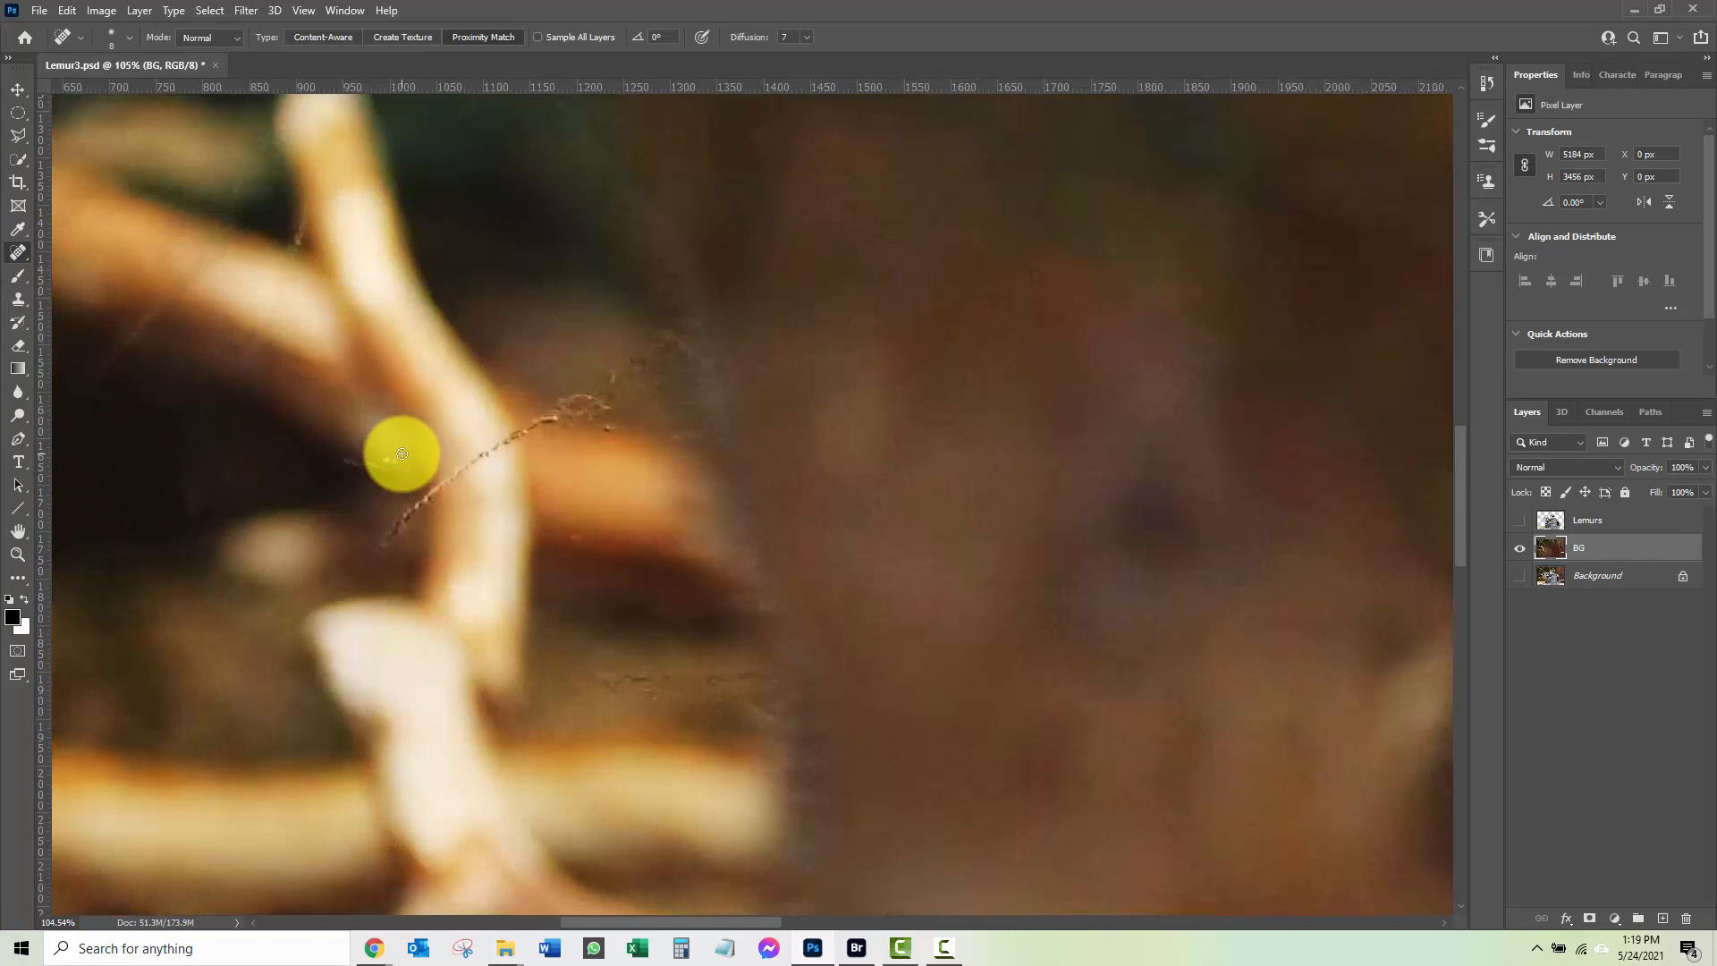
key("bracketright")
key("bracketright")
key("bracketright")
key("bracketright")
key("bracketright")
key("bracketright")
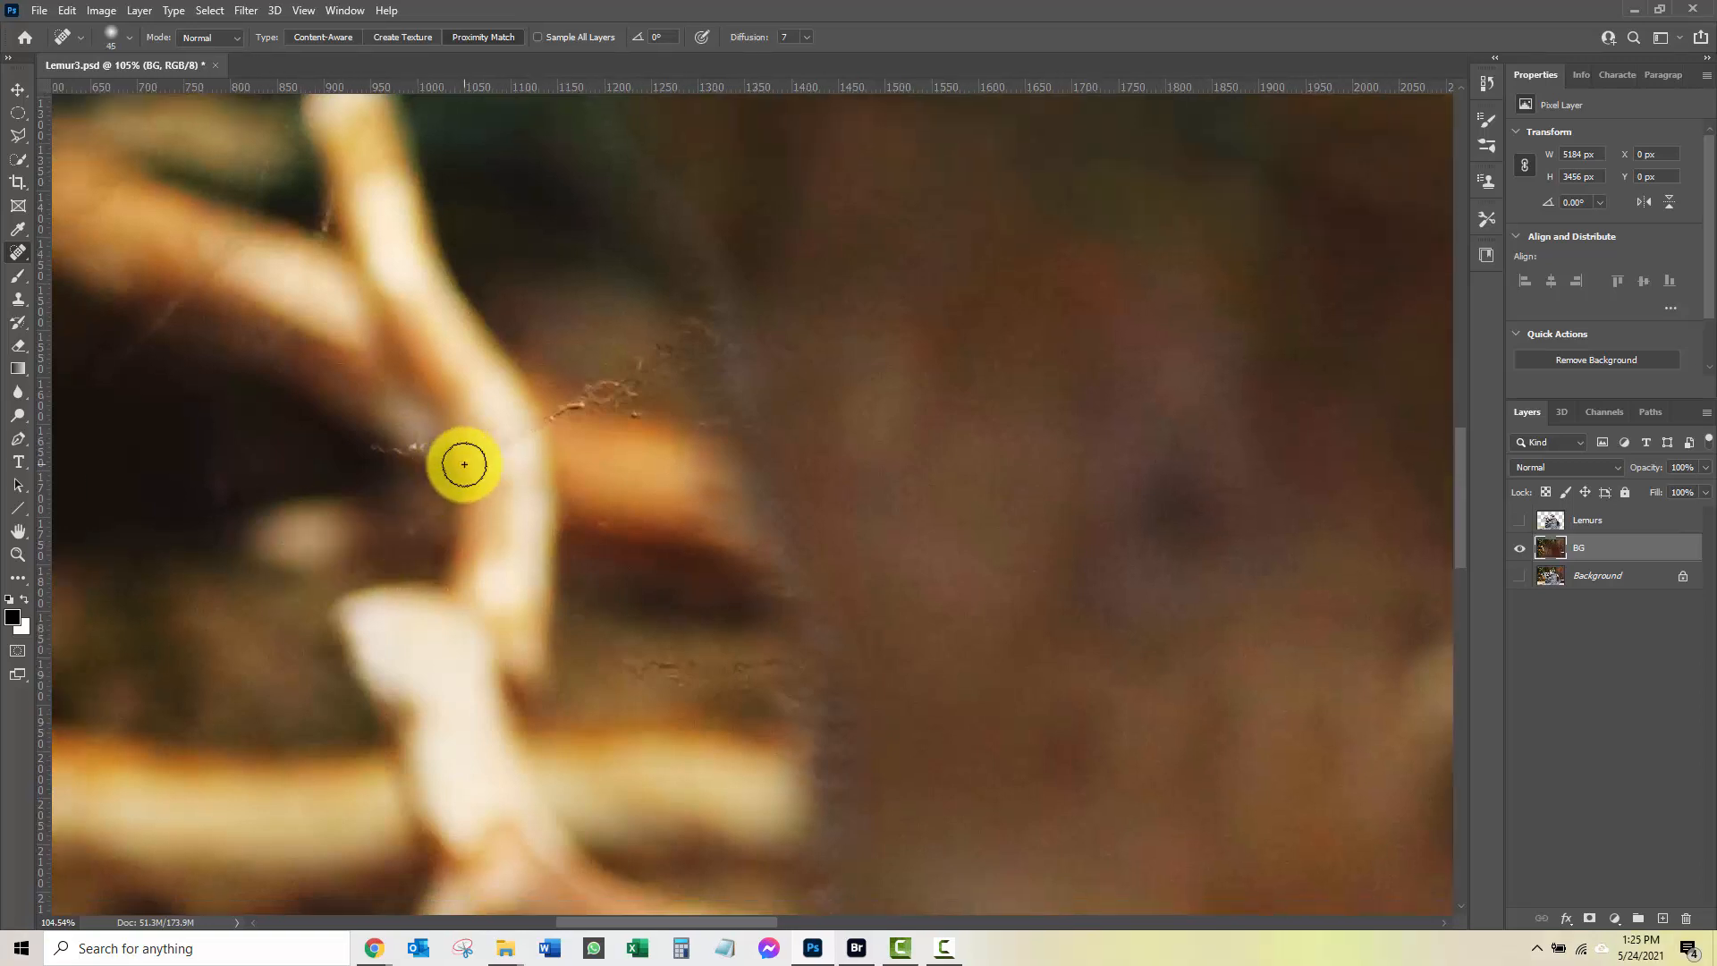
mouse_move(456, 483)
left_mouse_down()
mouse_move(702, 332)
mouse_move(624, 398)
left_mouse_up()
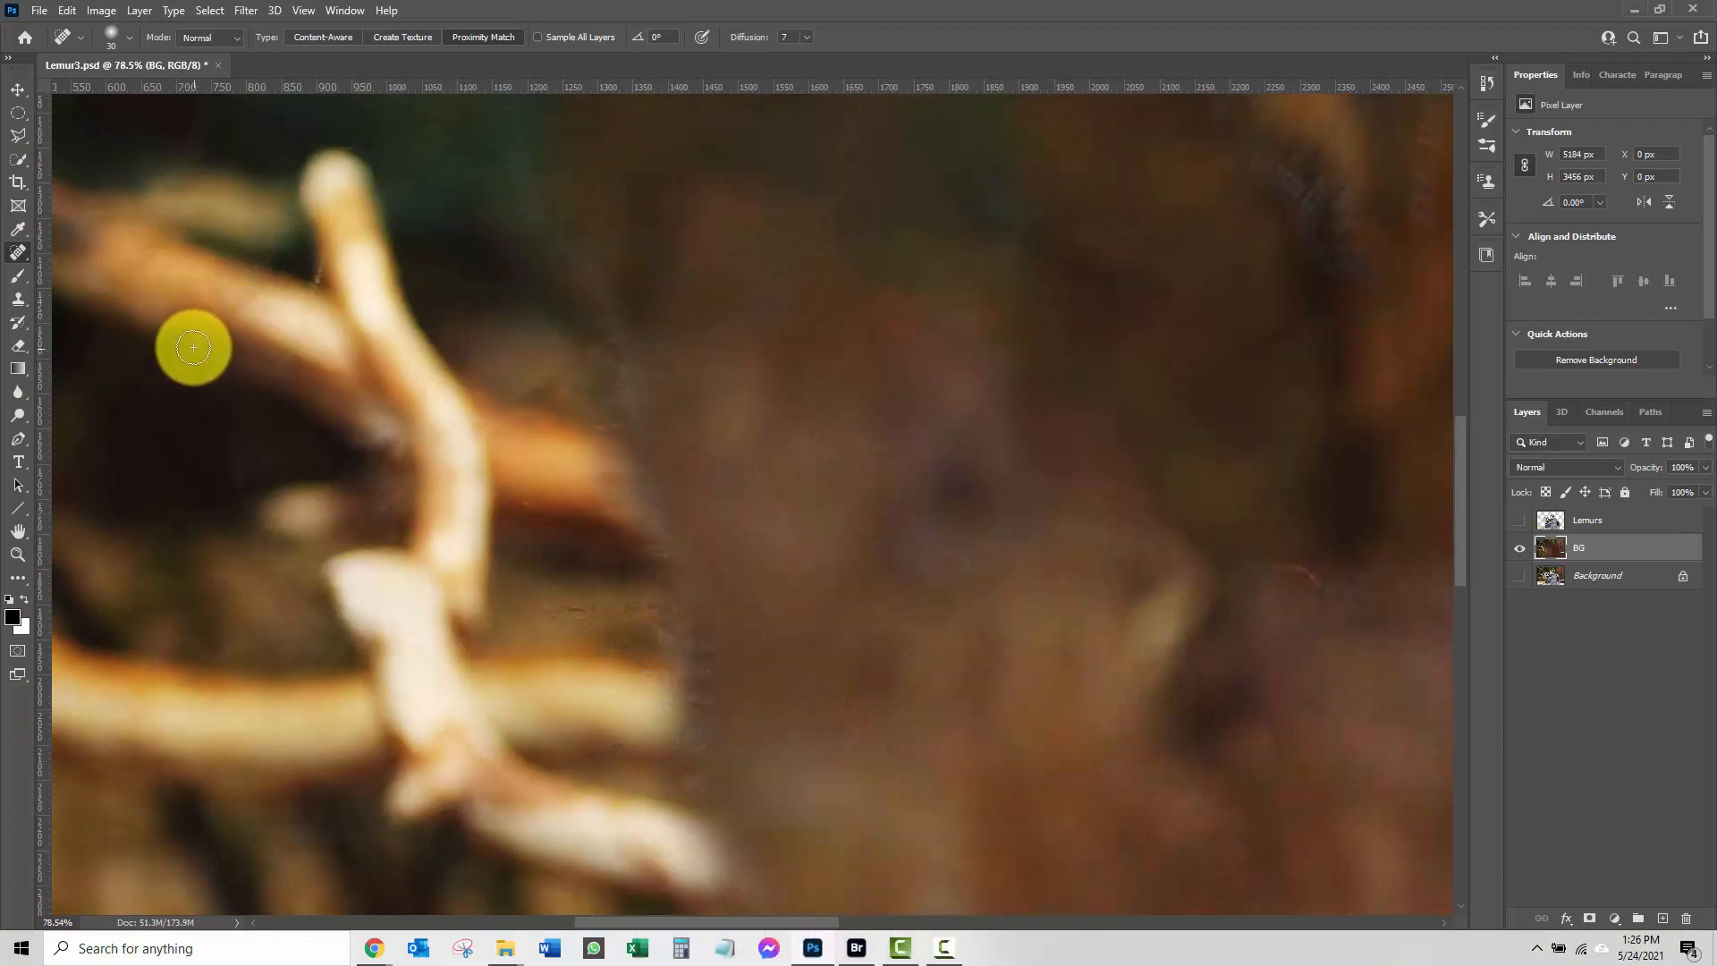
left_click_drag(193, 347, 263, 285)
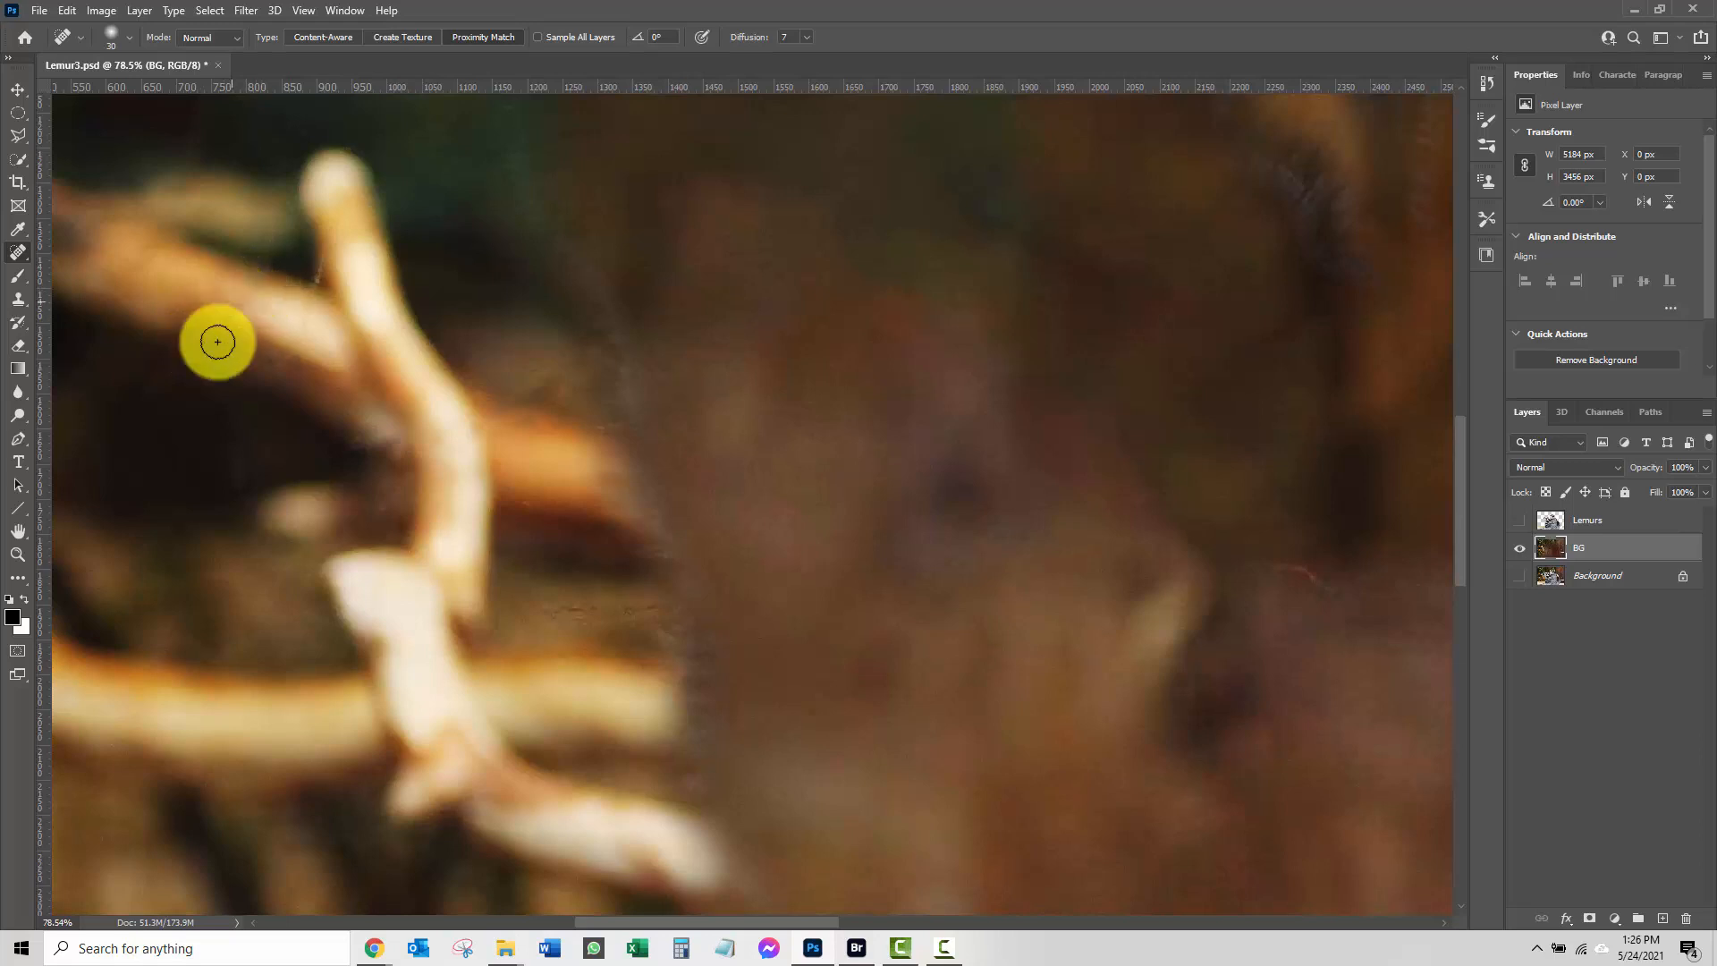
left_click_drag(193, 343, 246, 291)
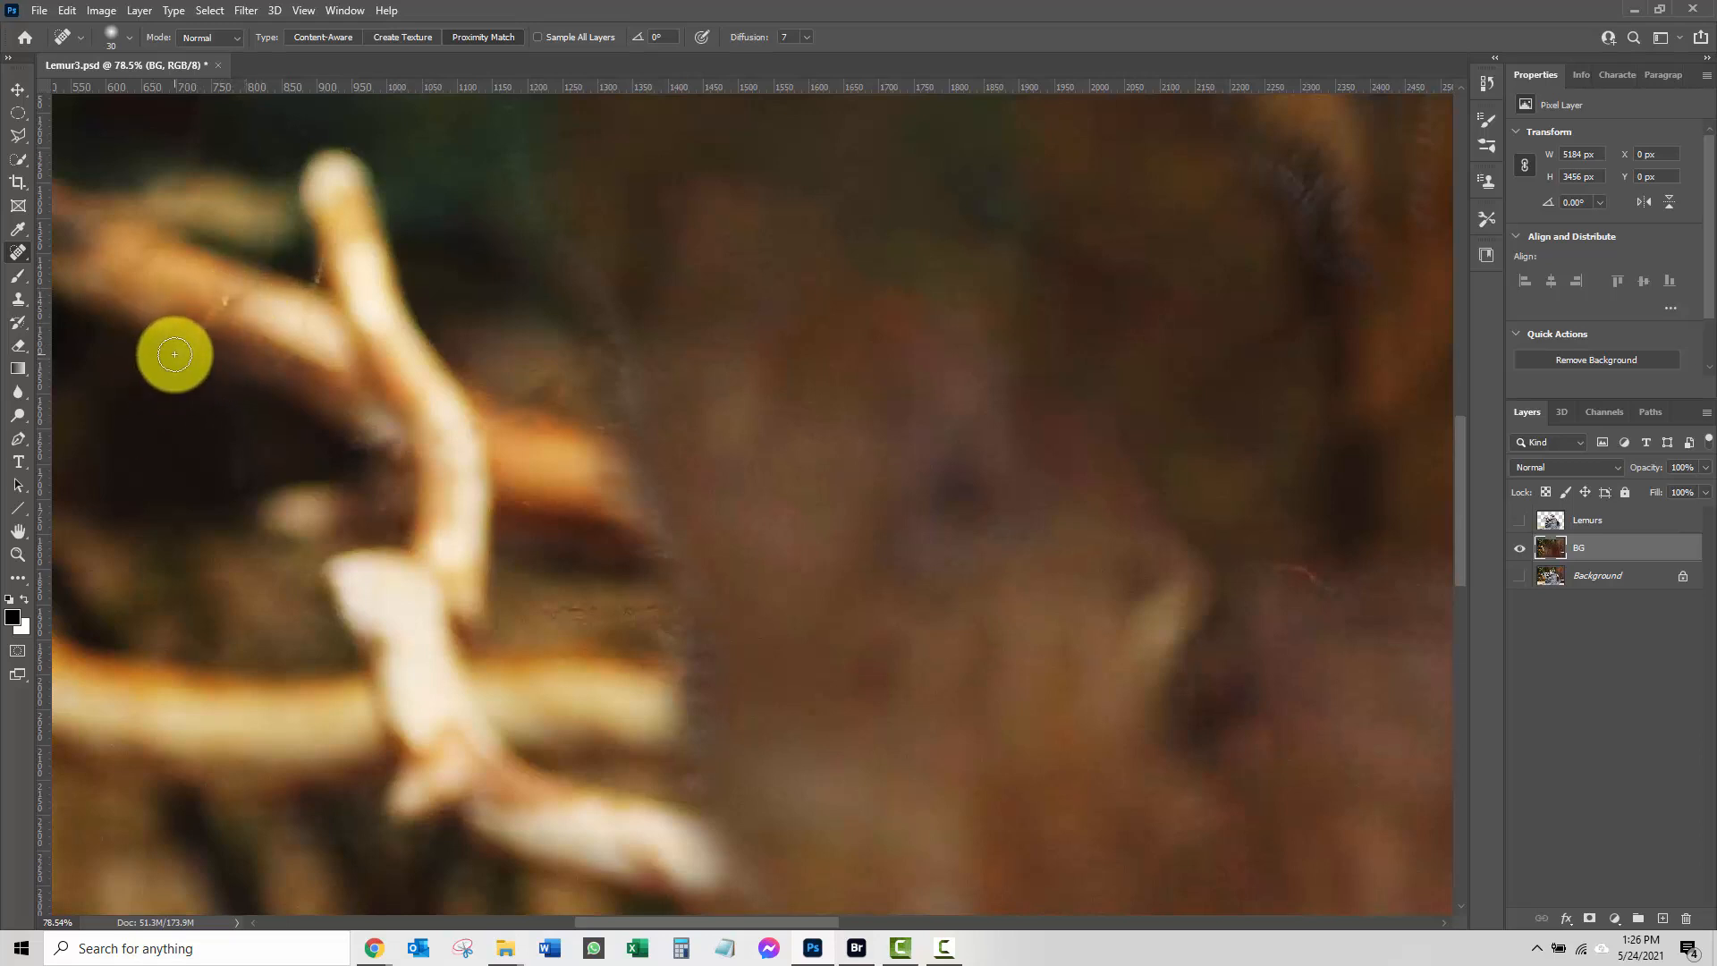
key("ctrl+z")
key("ctrl+z")
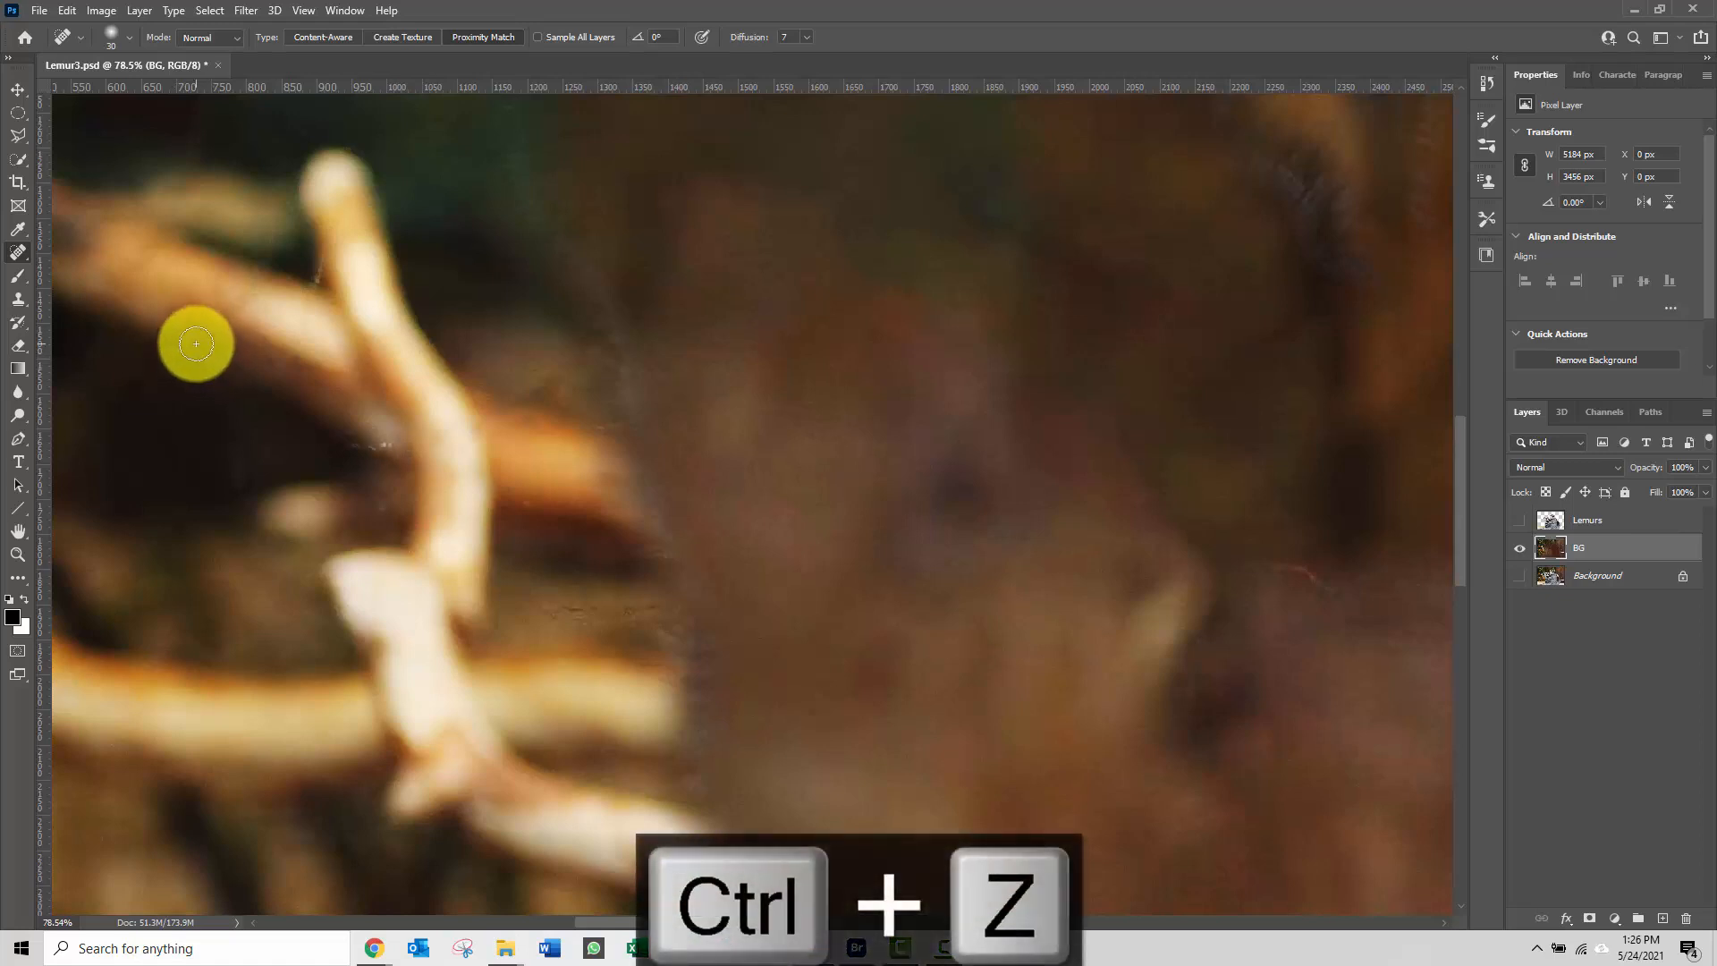
Heal the fine strand crossing the slanted branch beside the pale upright one with the 30 px Spot Healing Brush.
left_click_drag(195, 340, 240, 304)
left_click(206, 333)
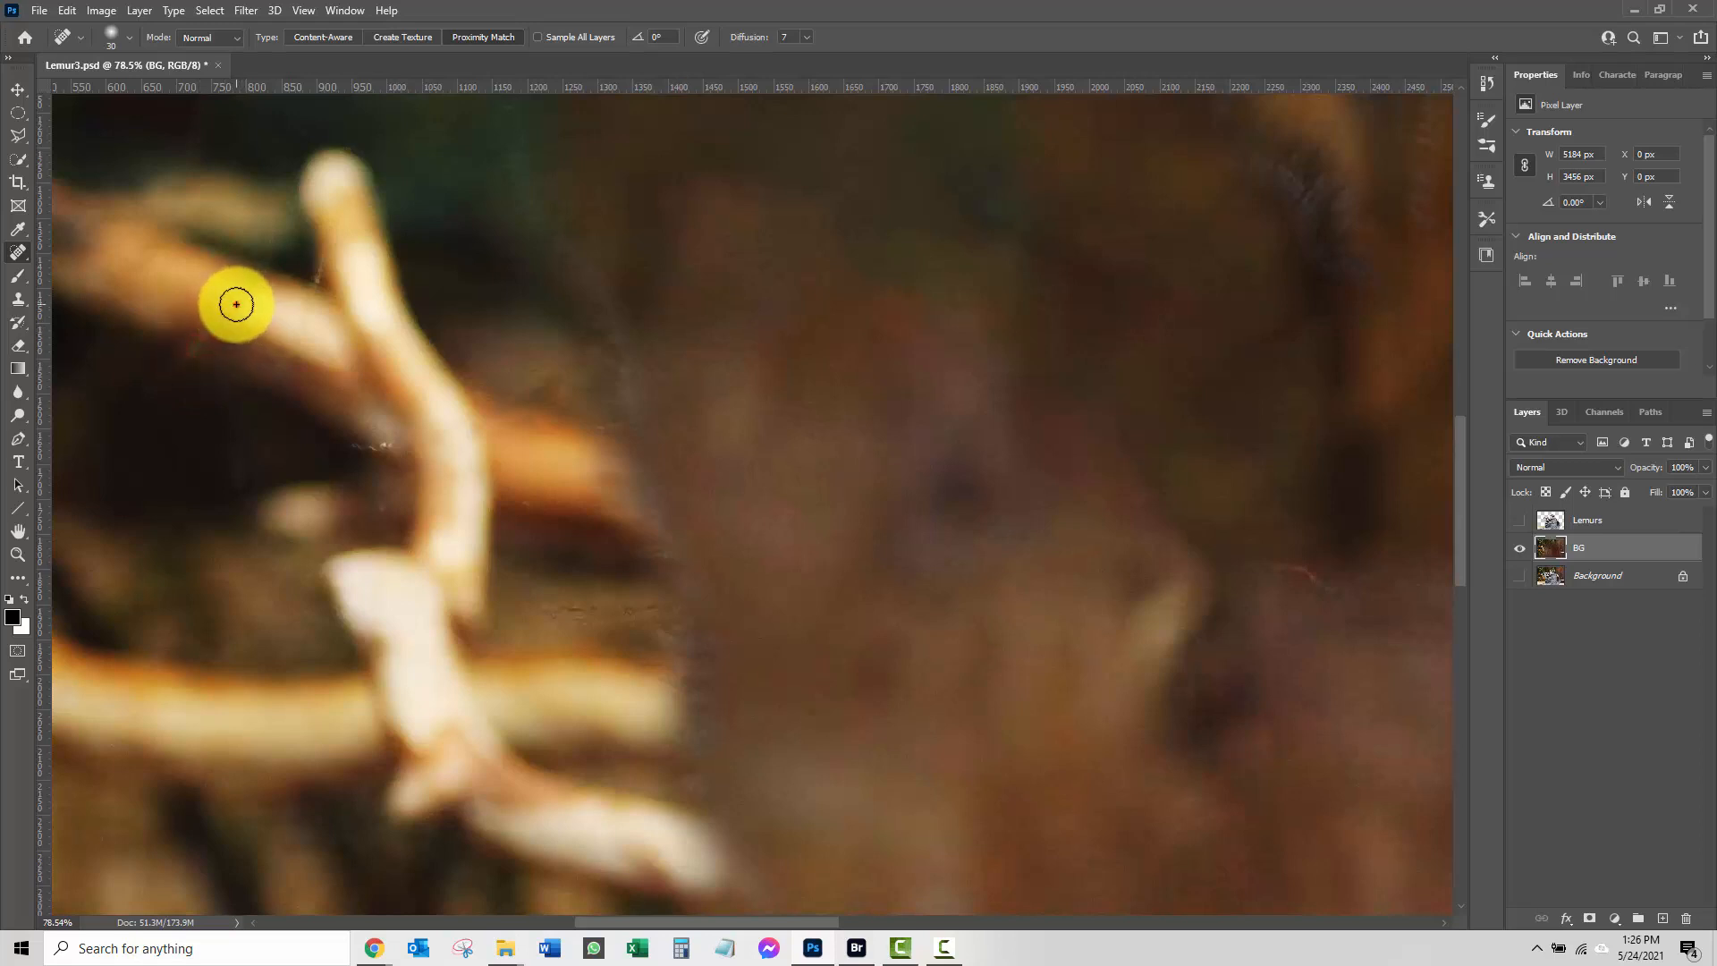
left_click(250, 292)
Extend the right-hand branch across the trunk to the left-hand branches with the Healing Brush at 500 px and 0% hardness.
scroll(250, 292, "down", 5)
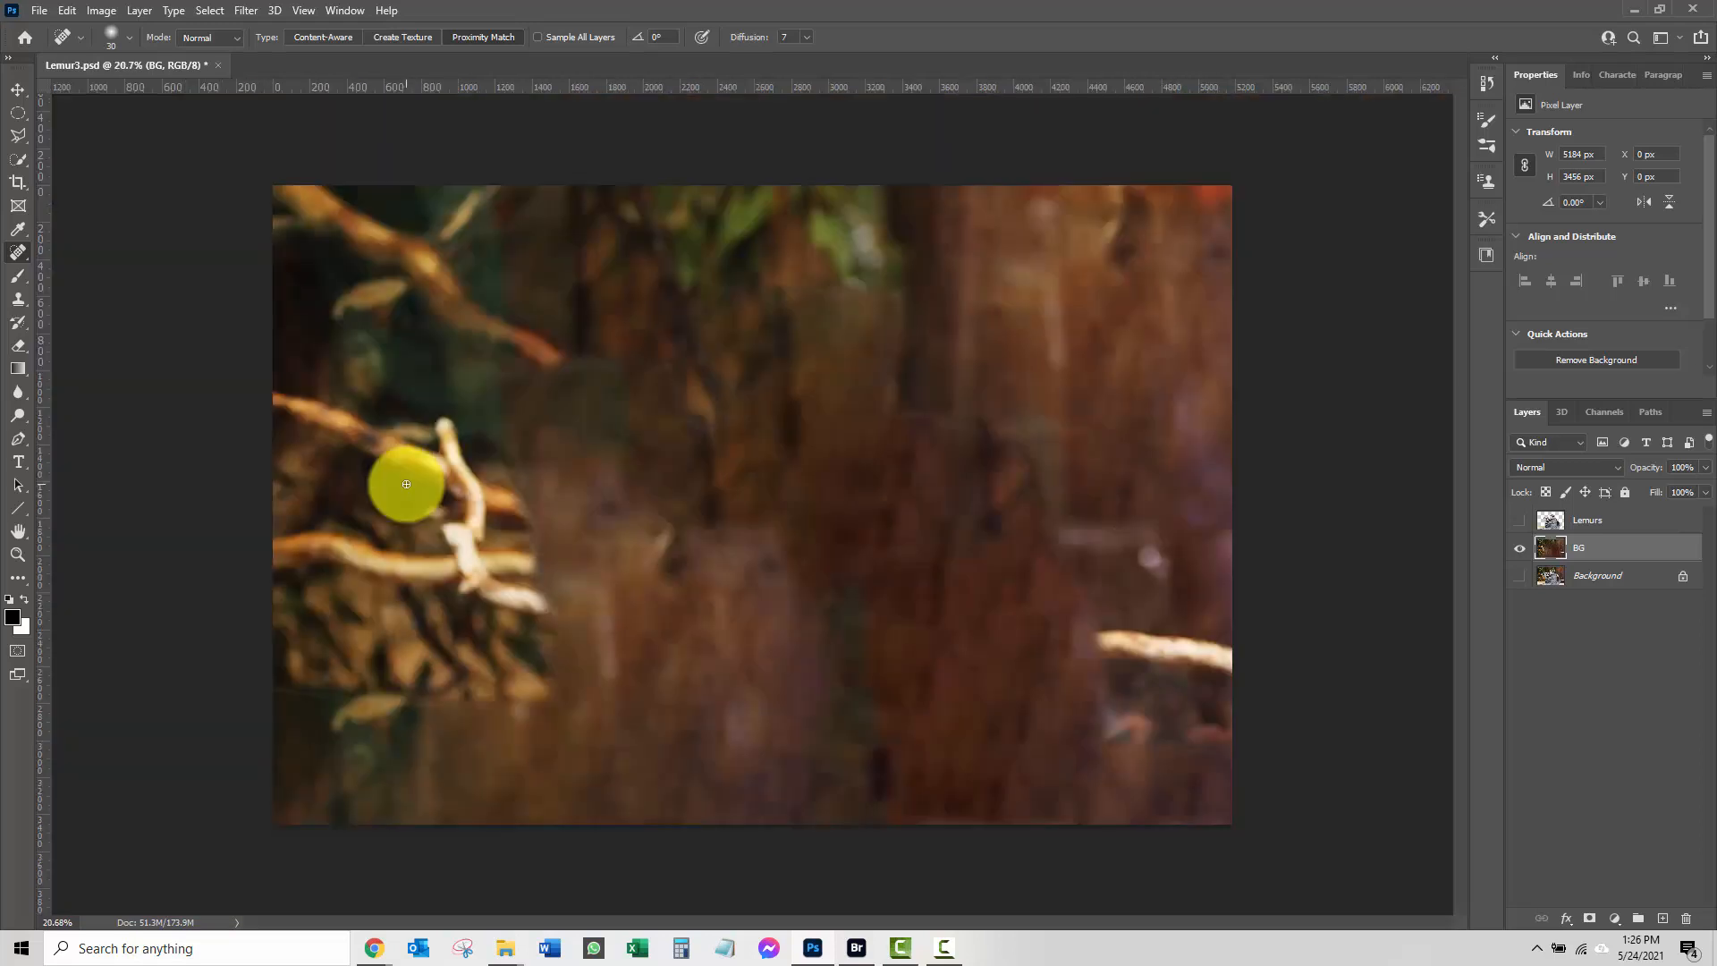
right_click(17, 253)
left_click(95, 270)
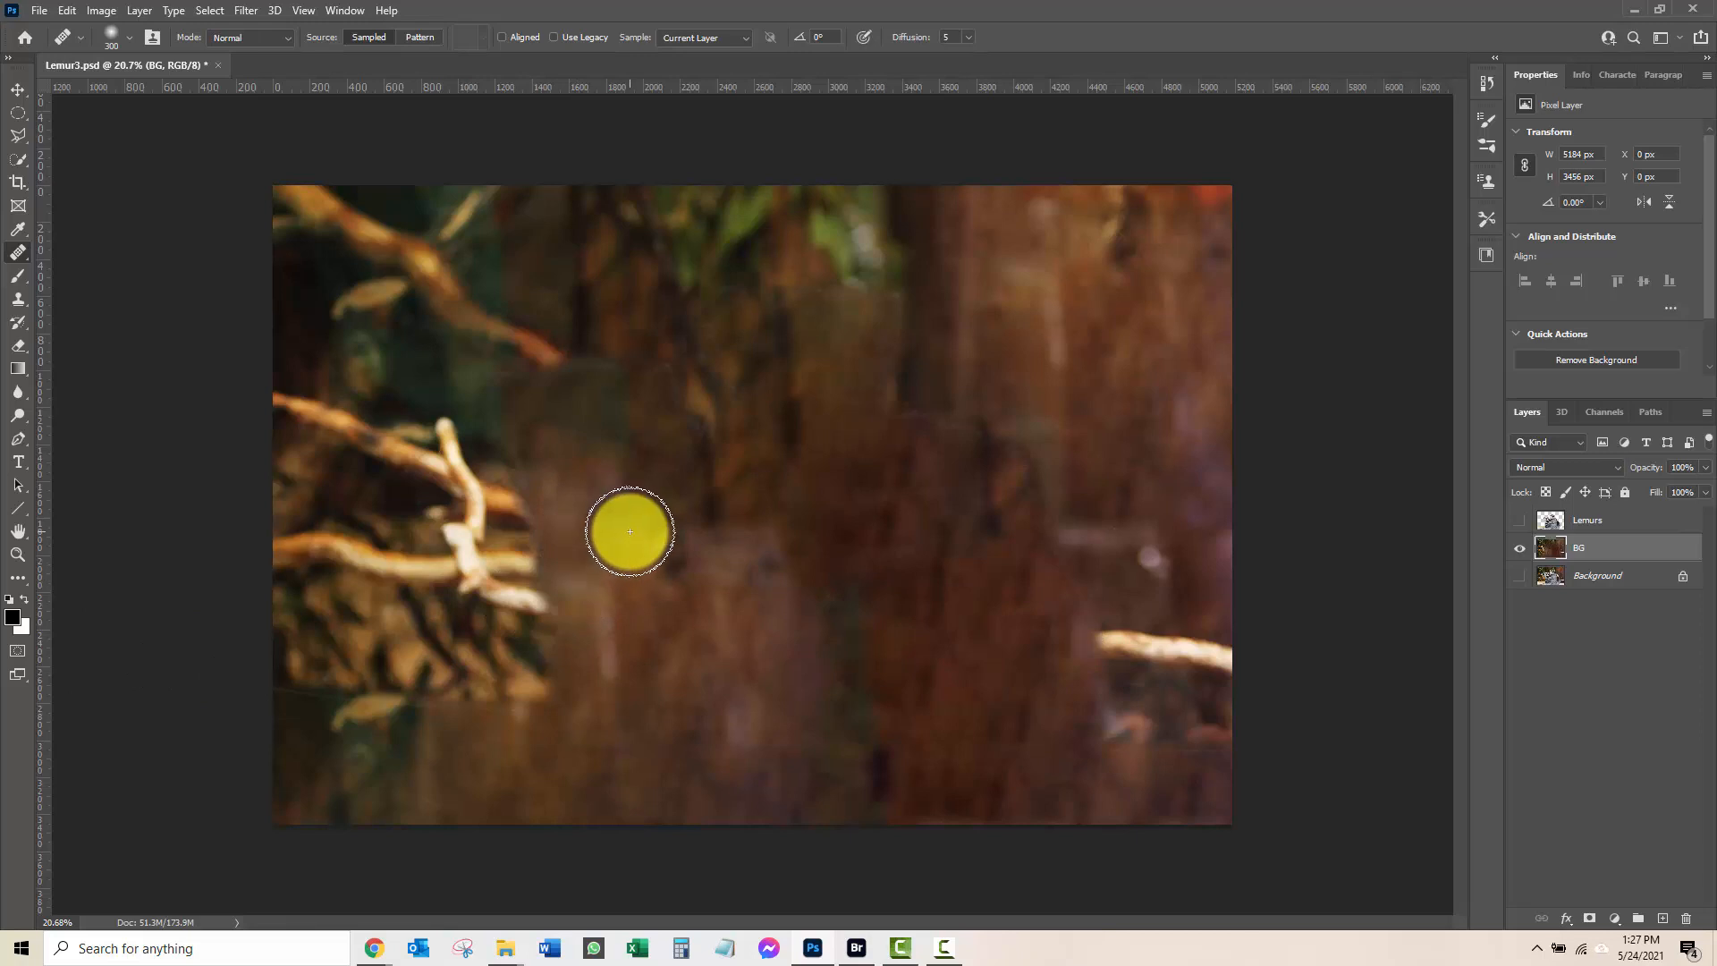
left_click(130, 37)
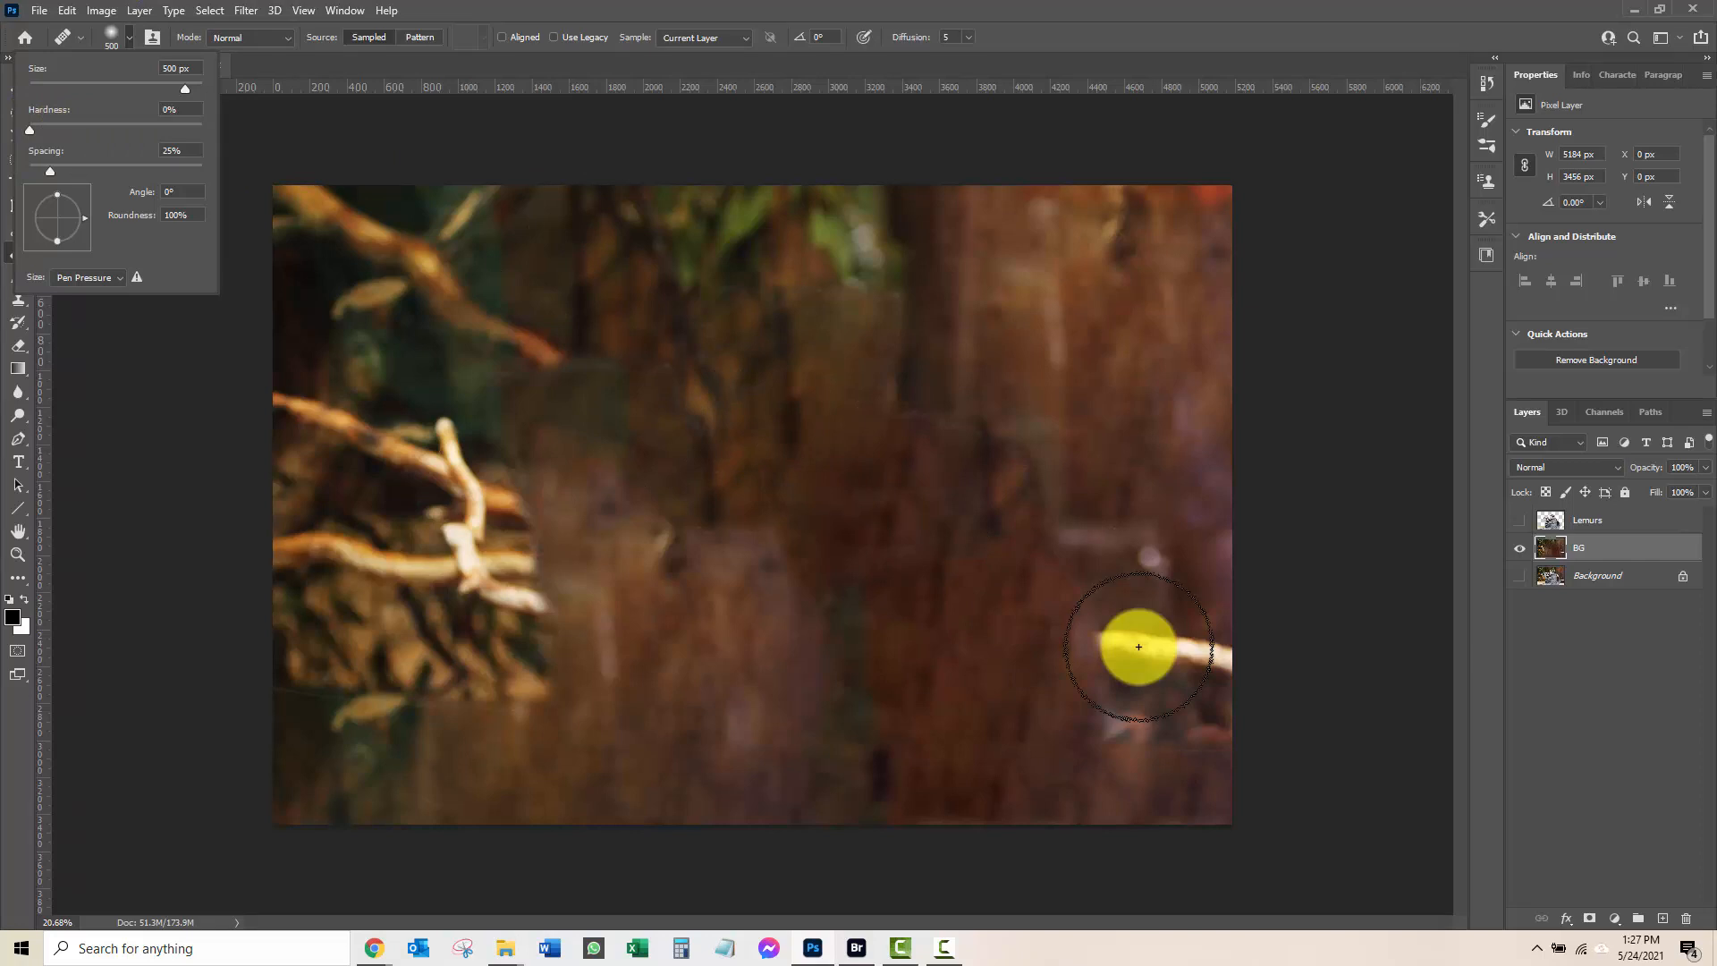
key("Return")
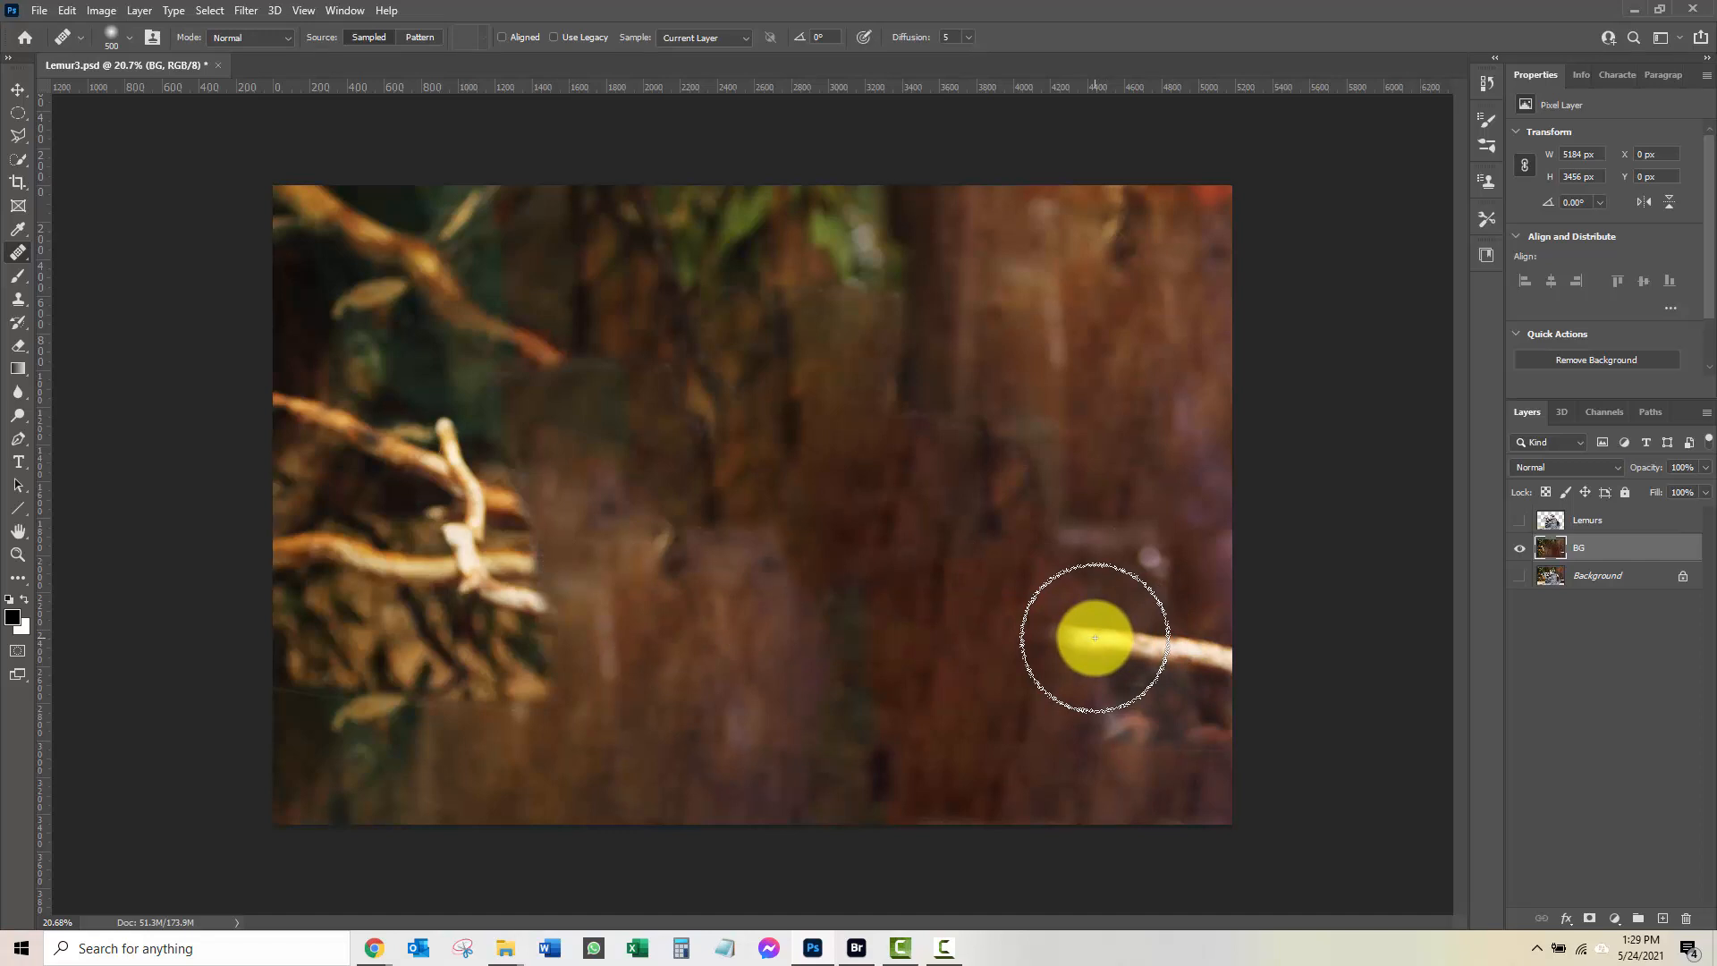
left_click_drag(1094, 637, 979, 619)
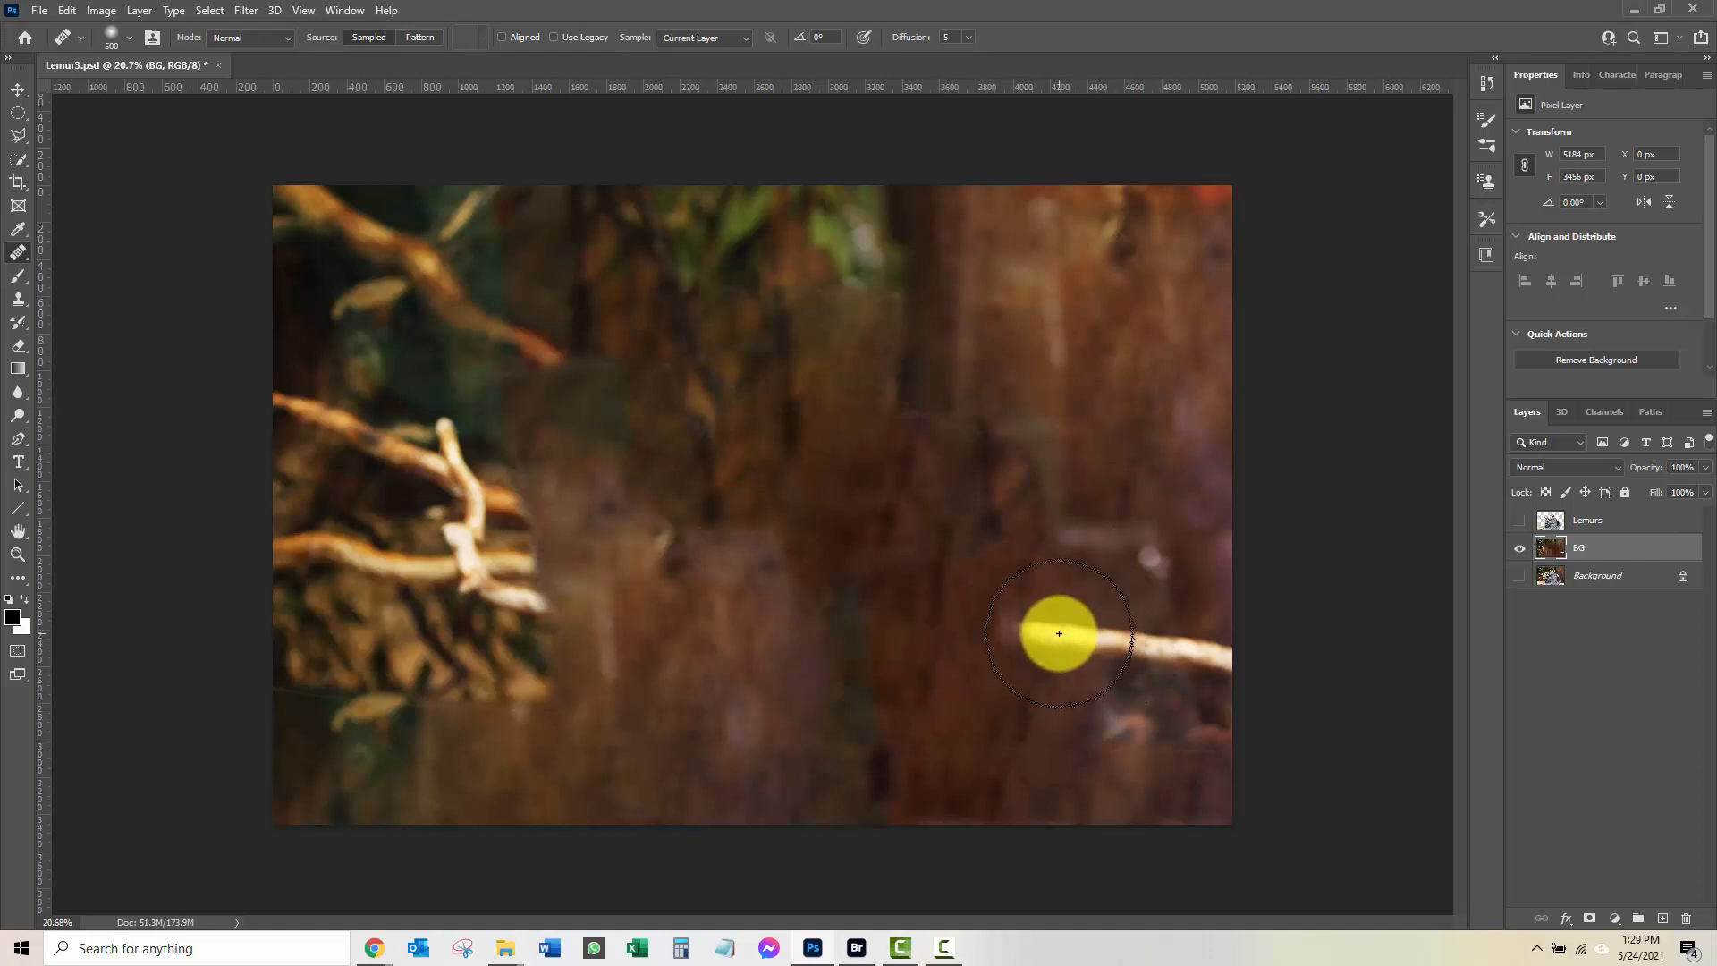
left_click_drag(1059, 633, 831, 604)
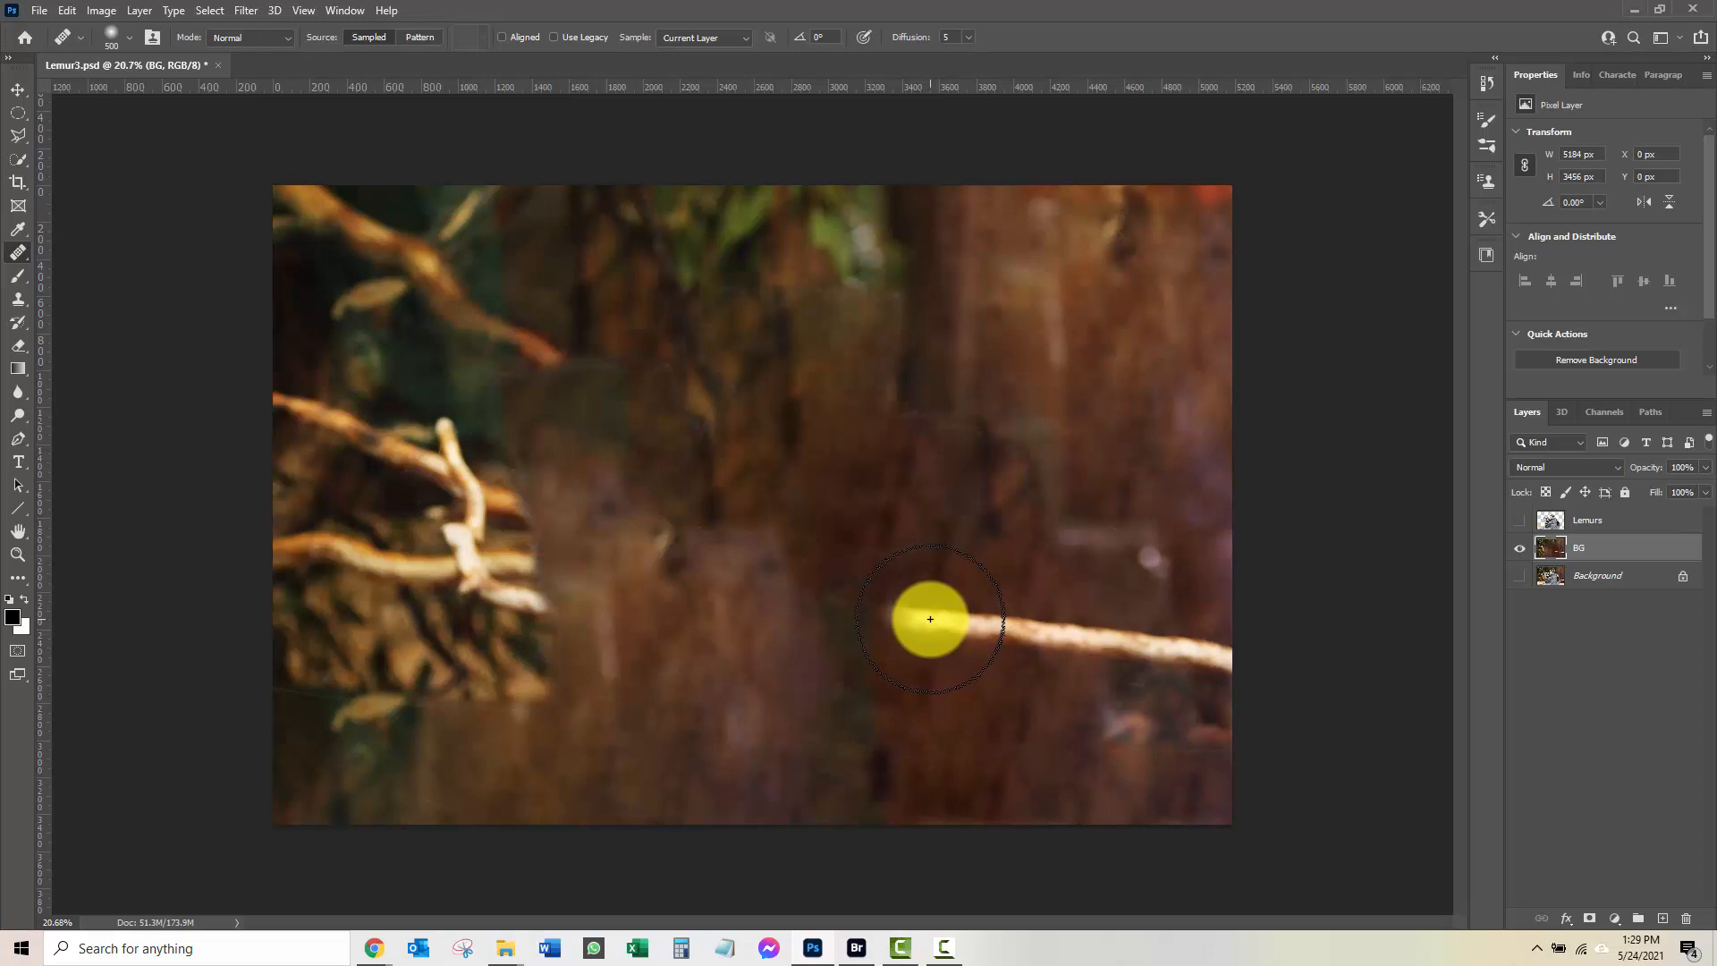
left_click_drag(930, 619, 616, 577)
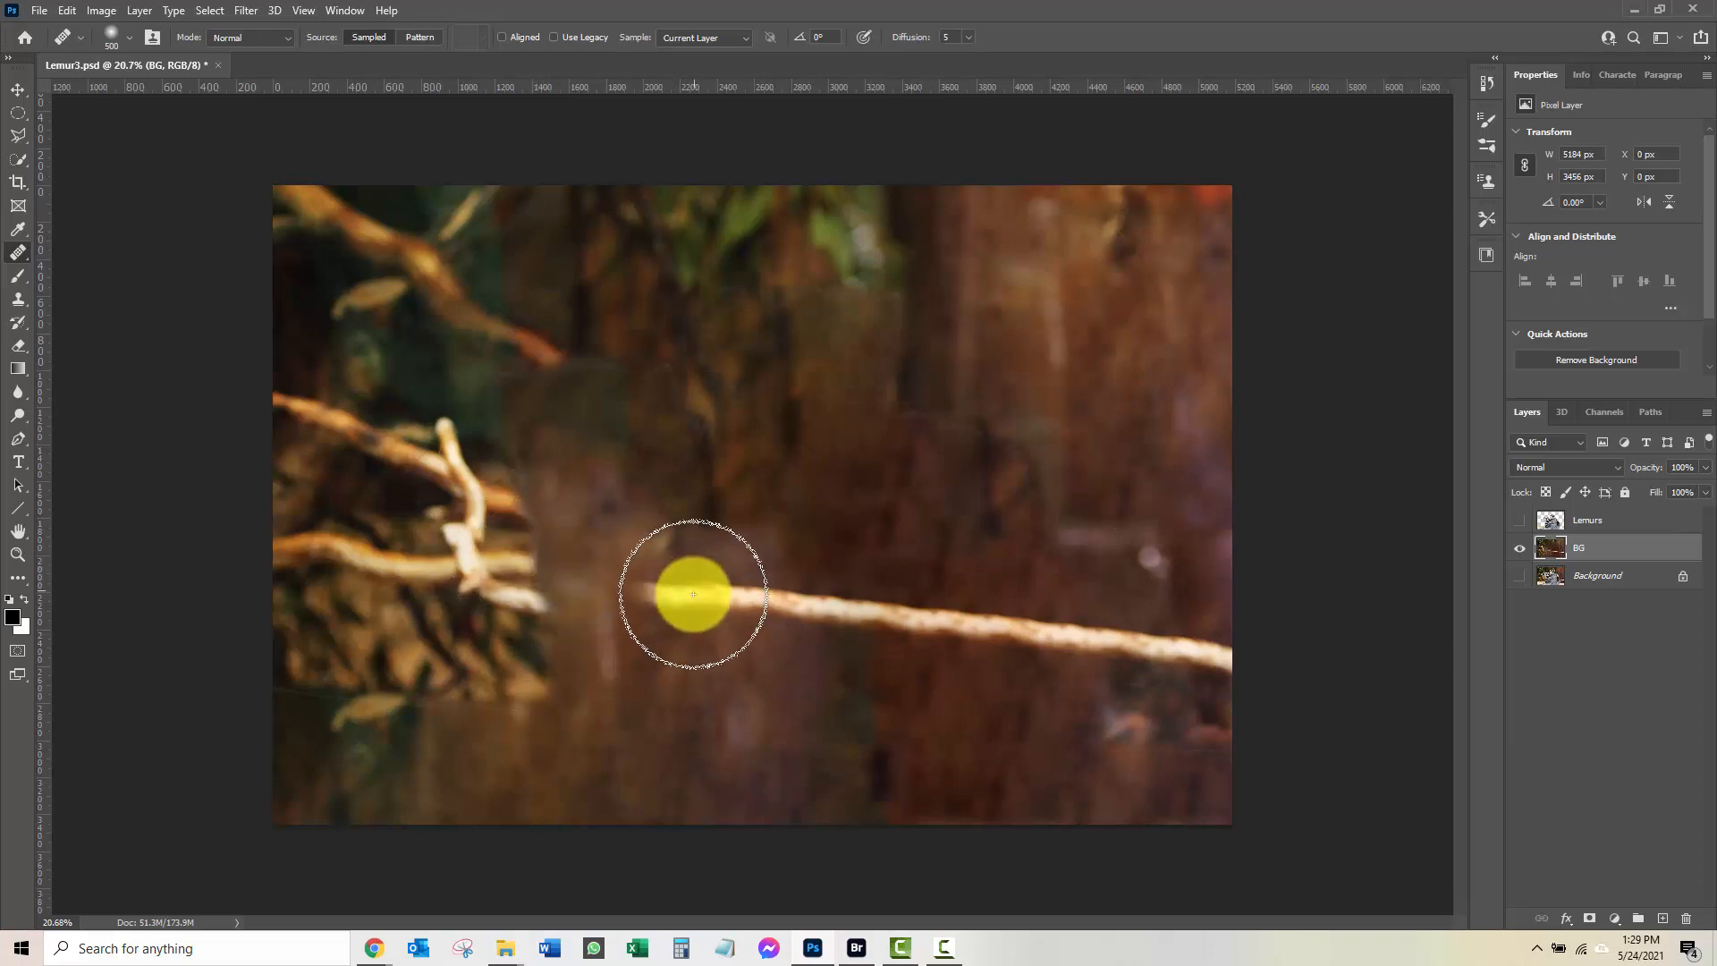
left_click_drag(738, 595, 542, 567)
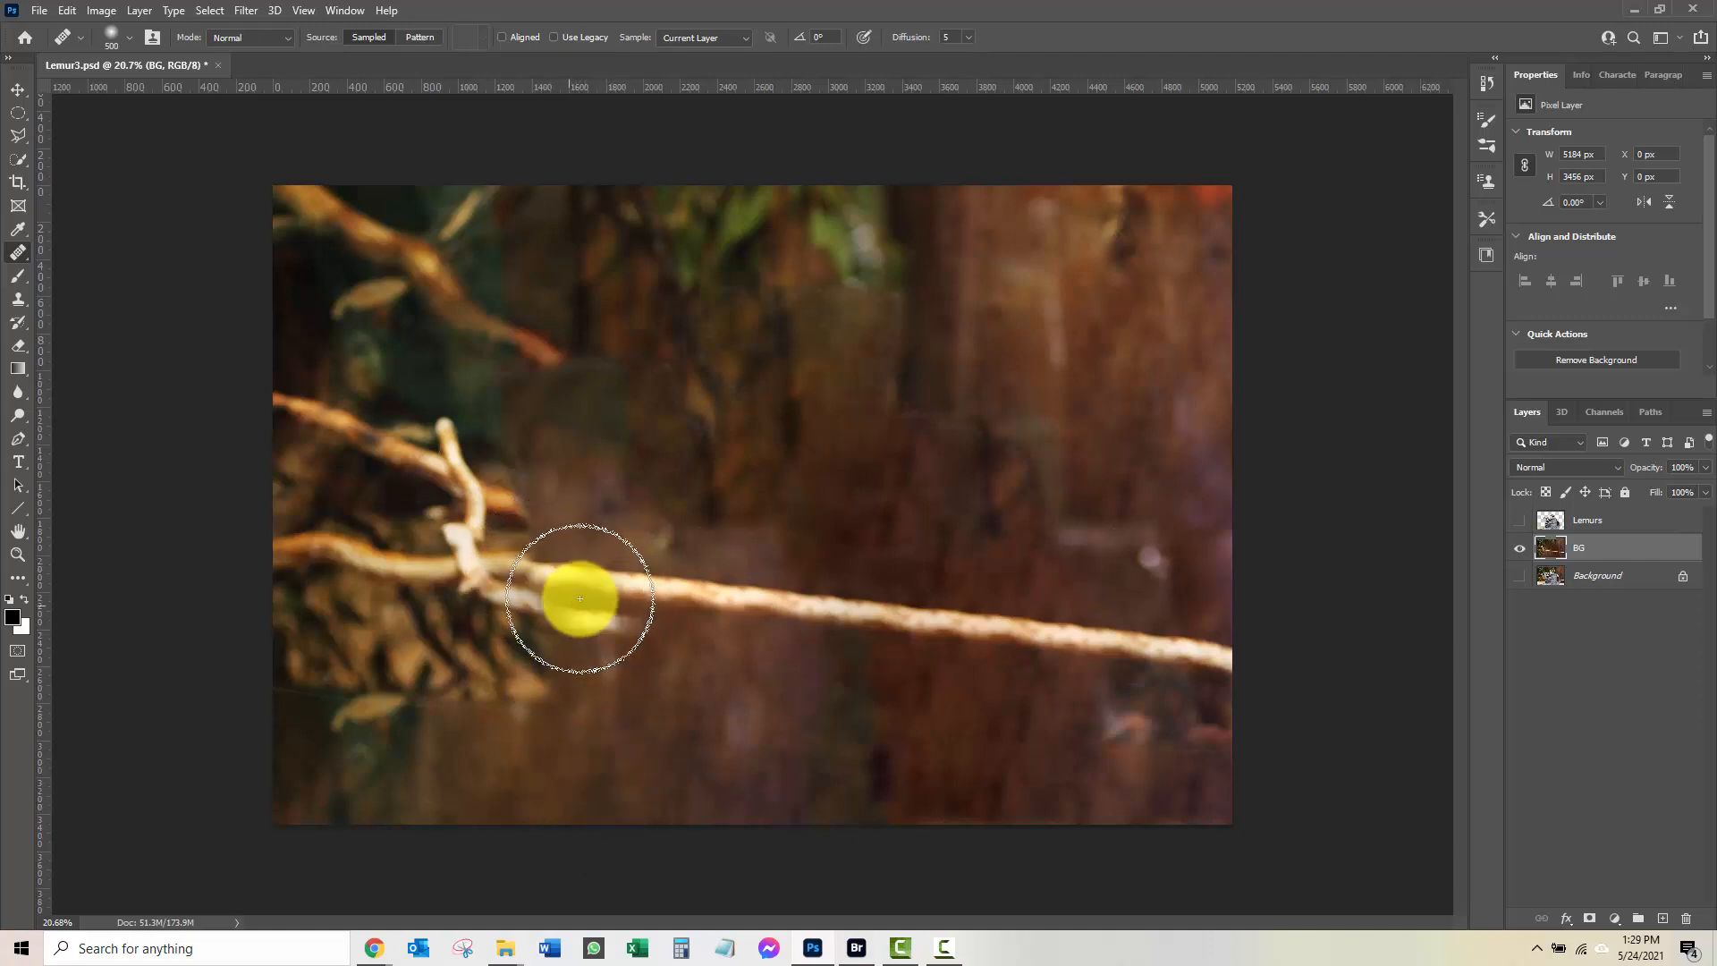
left_click(531, 568)
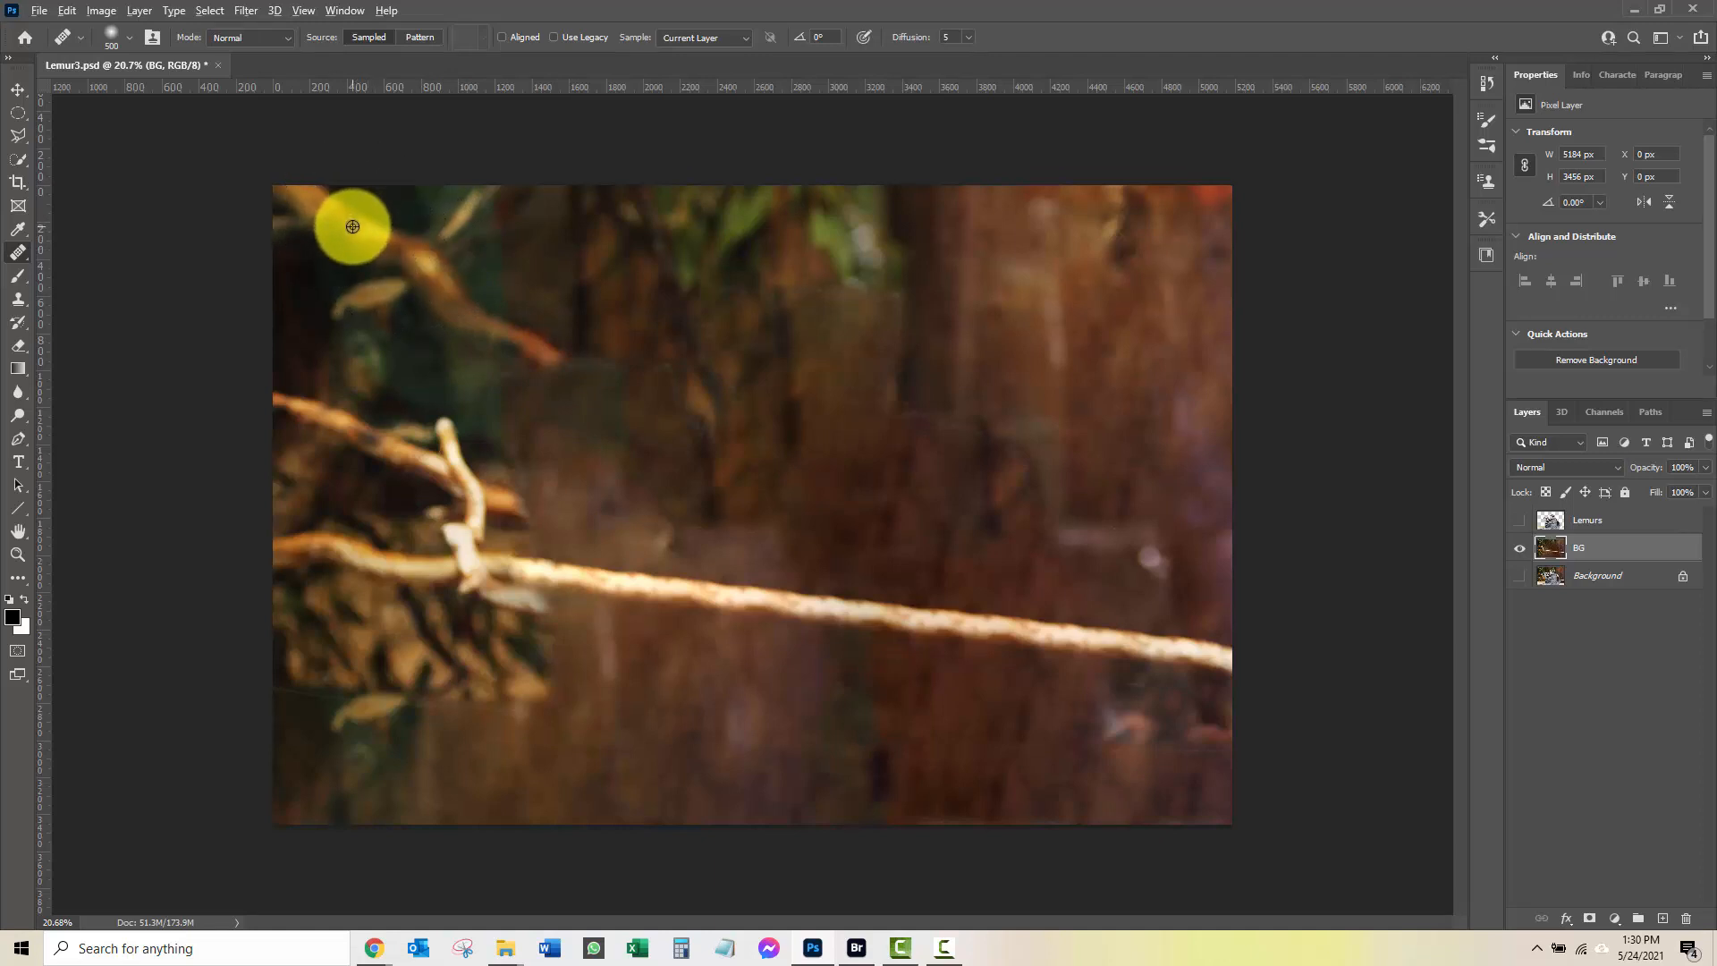
Extend the upper-left branch diagonally down to the long horizontal branch, finishing its end with a 250 px Healing Brush.
mouse_move(507, 334)
left_mouse_down()
mouse_move(690, 486)
mouse_move(810, 534)
mouse_move(590, 470)
mouse_move(429, 484)
mouse_move(333, 529)
mouse_move(357, 556)
mouse_move(460, 569)
mouse_move(580, 522)
mouse_move(658, 566)
mouse_move(780, 530)
left_mouse_up()
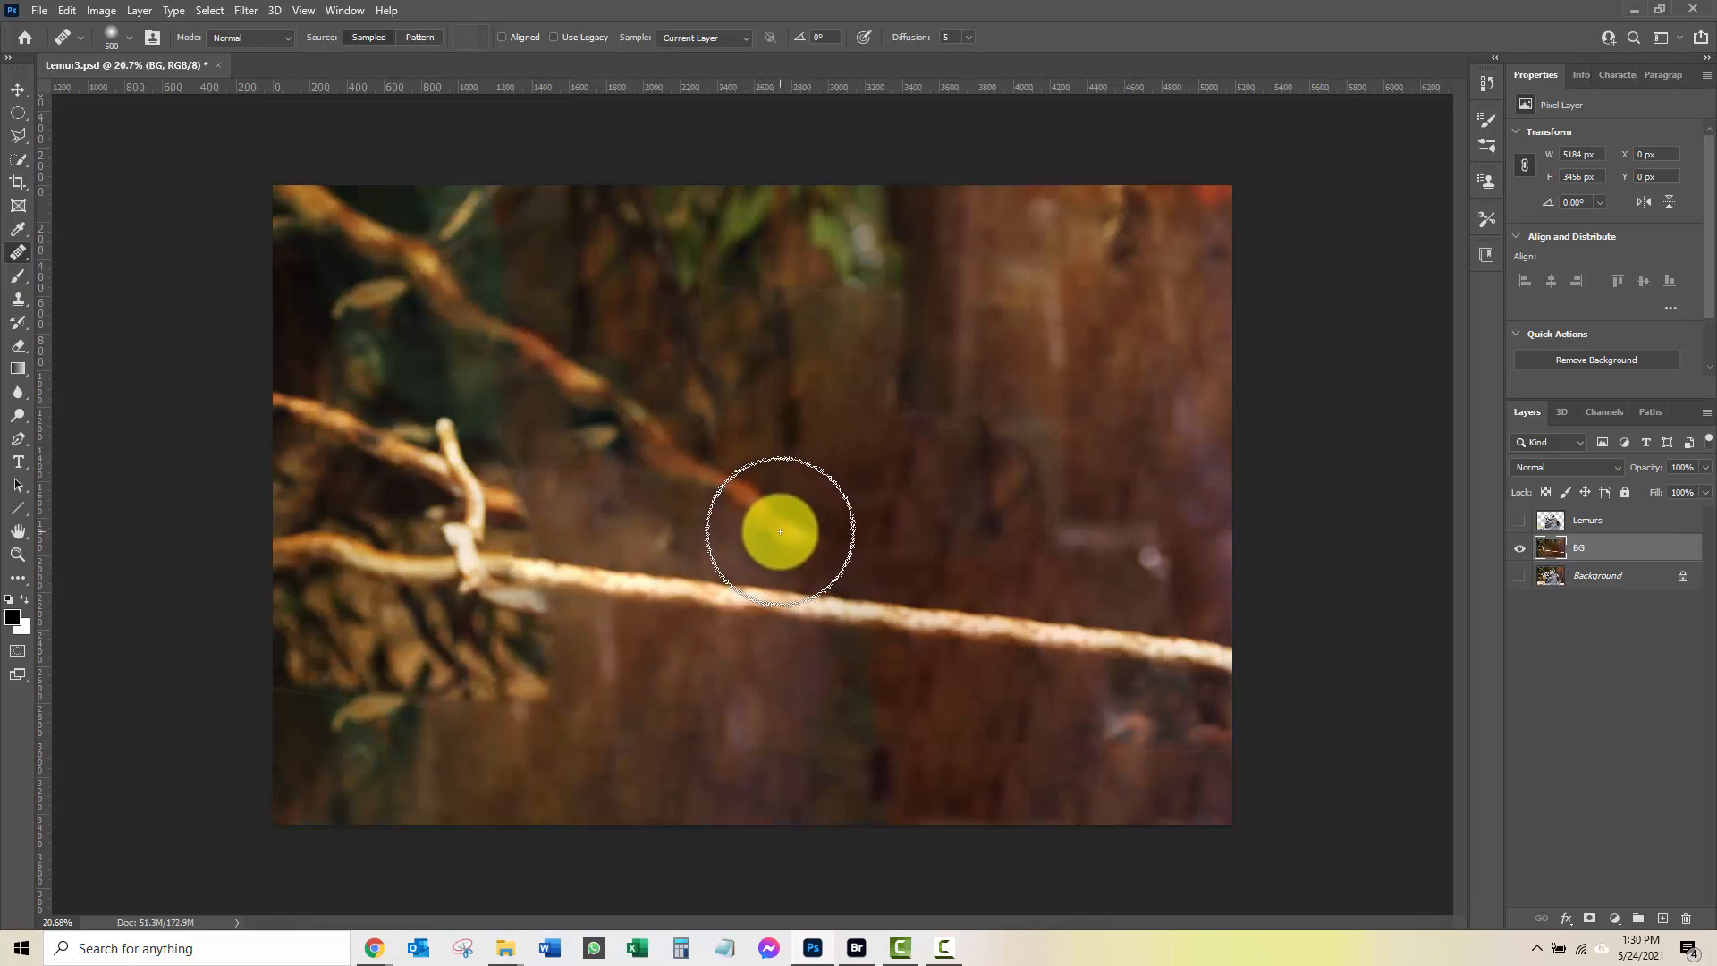
left_click(773, 524)
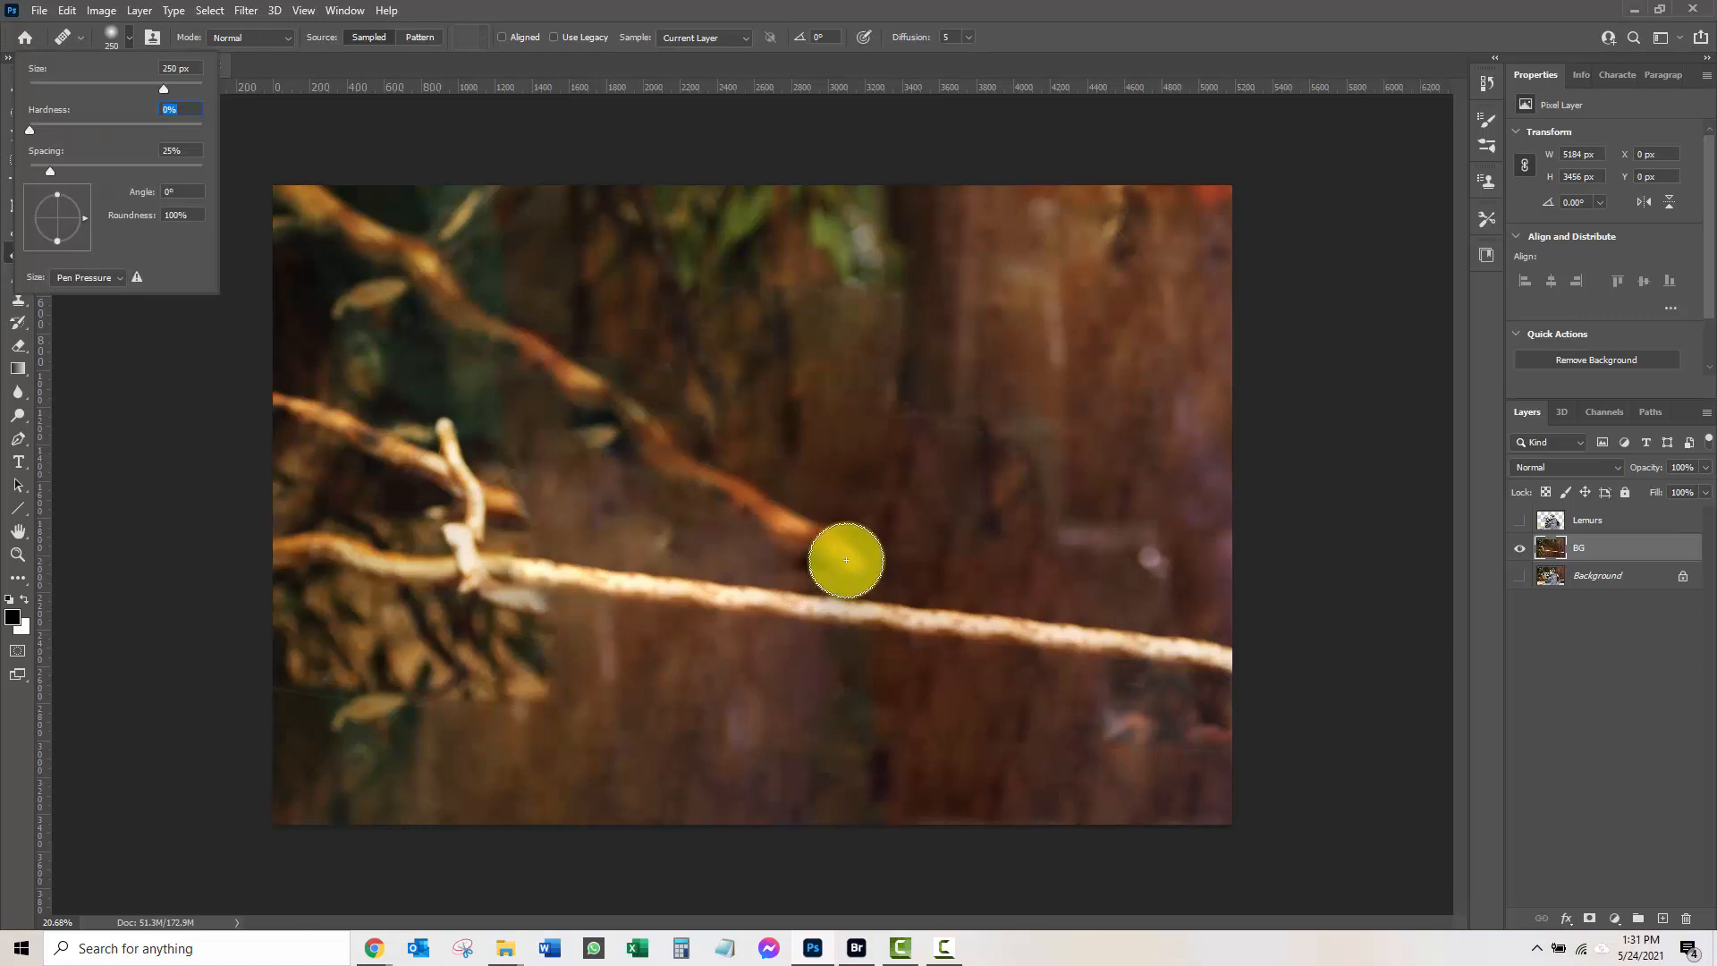
mouse_move(846, 559)
left_mouse_down()
mouse_move(867, 575)
mouse_move(767, 586)
mouse_move(904, 609)
mouse_move(872, 578)
mouse_move(893, 599)
left_mouse_up()
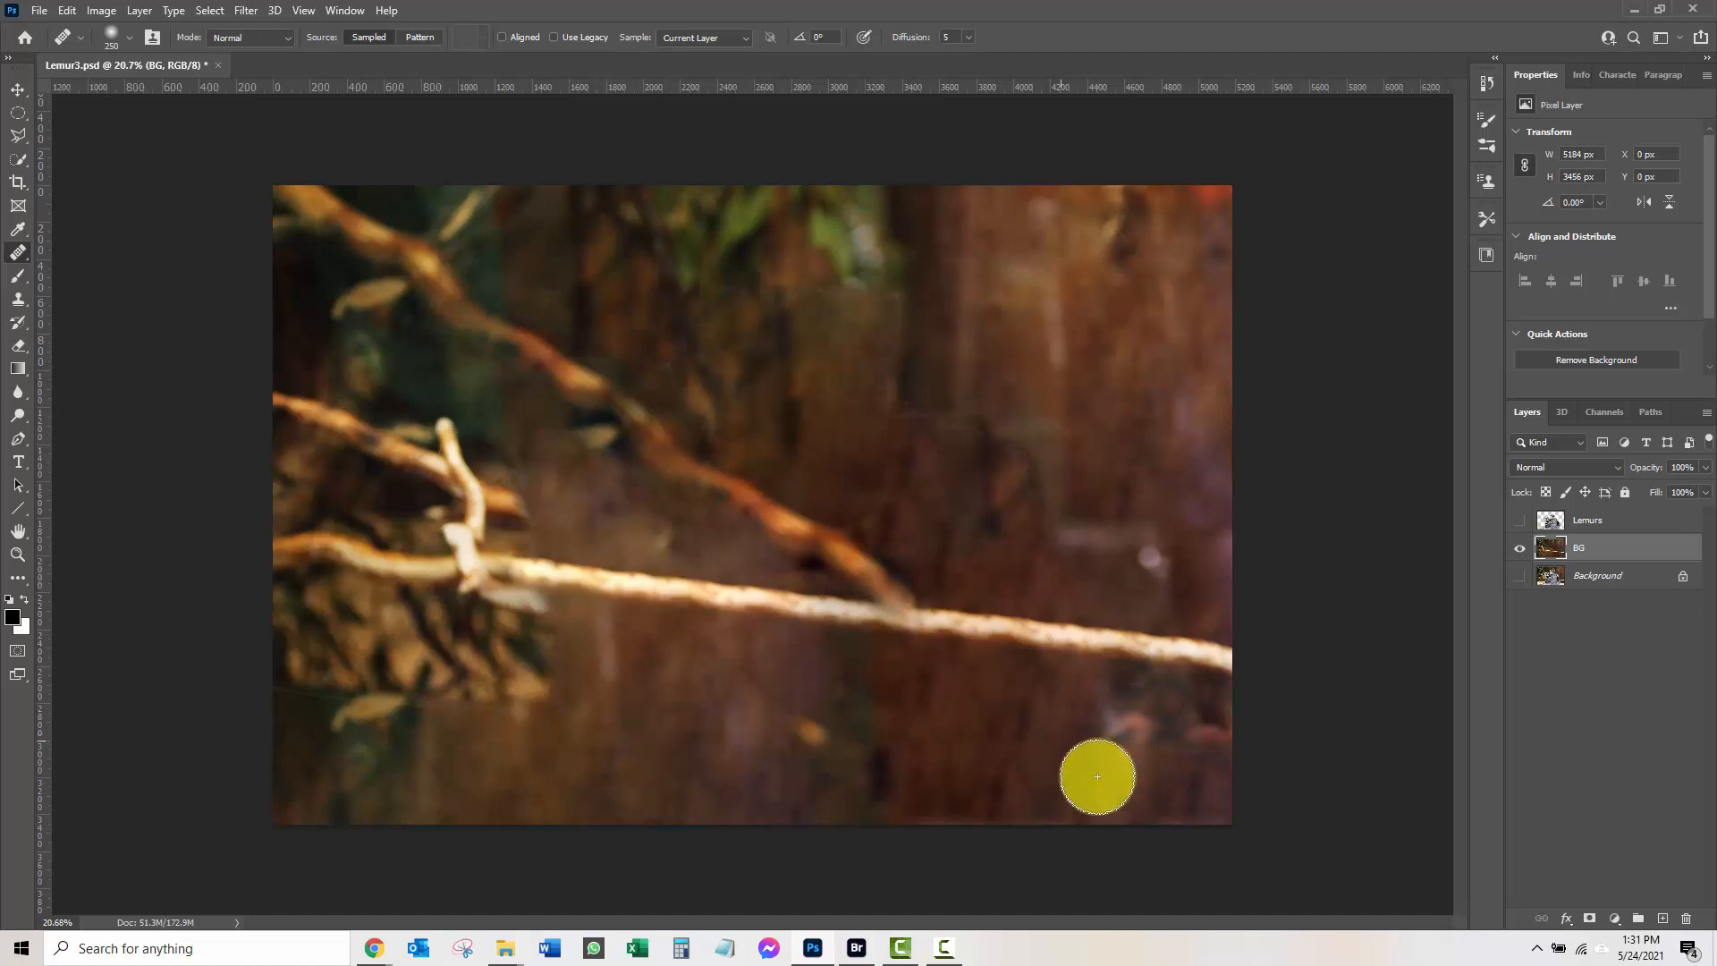
Toggle the Lemurs layer's visibility to compare the rebuilt background with and without the lemurs, leaving the layer hidden.
left_click(1516, 522)
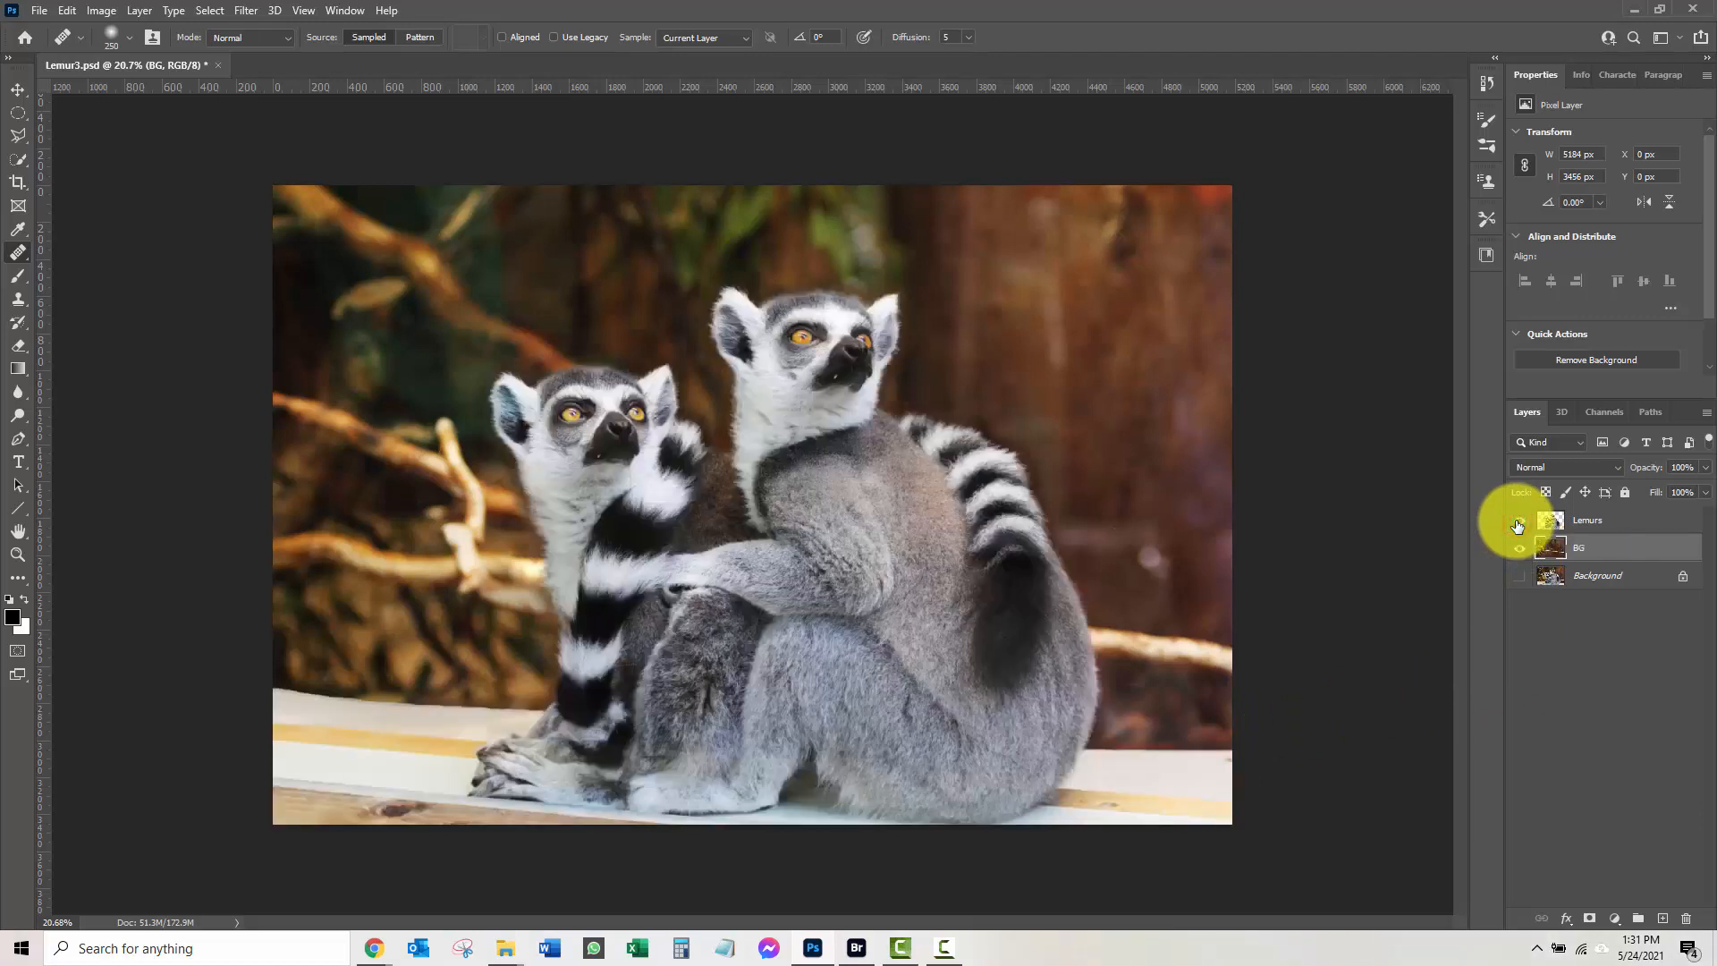
left_click(1517, 522)
left_click(1517, 522)
left_click(1516, 522)
left_click(1516, 522)
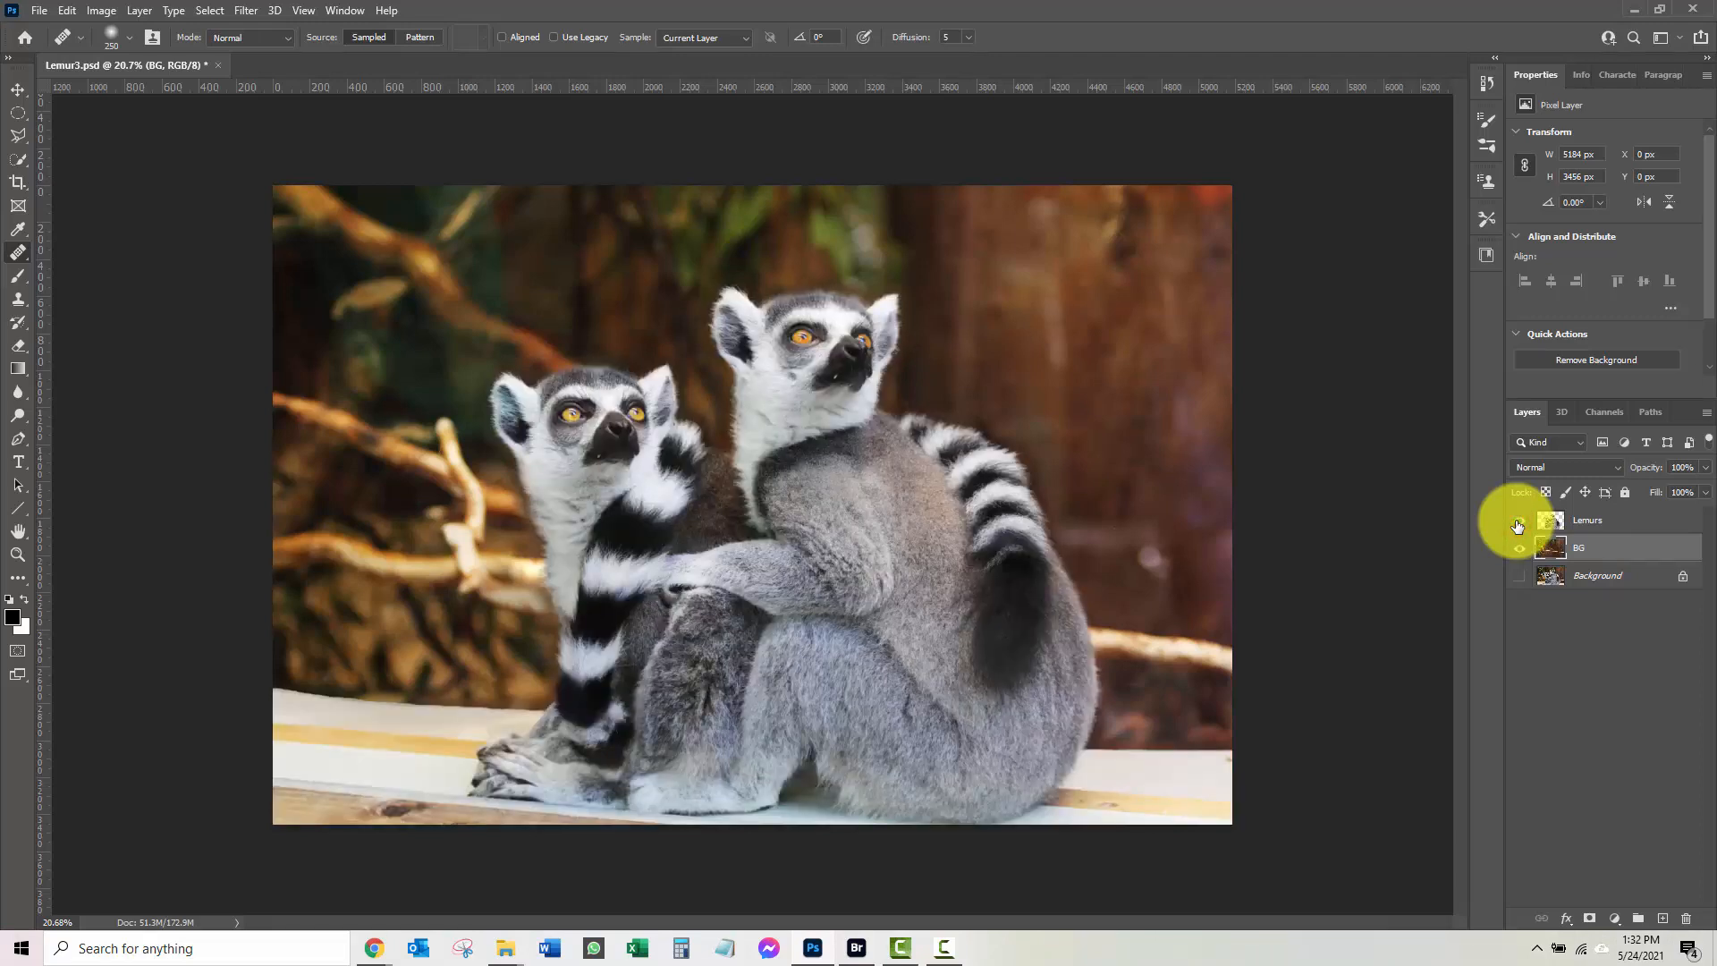
left_click(1517, 523)
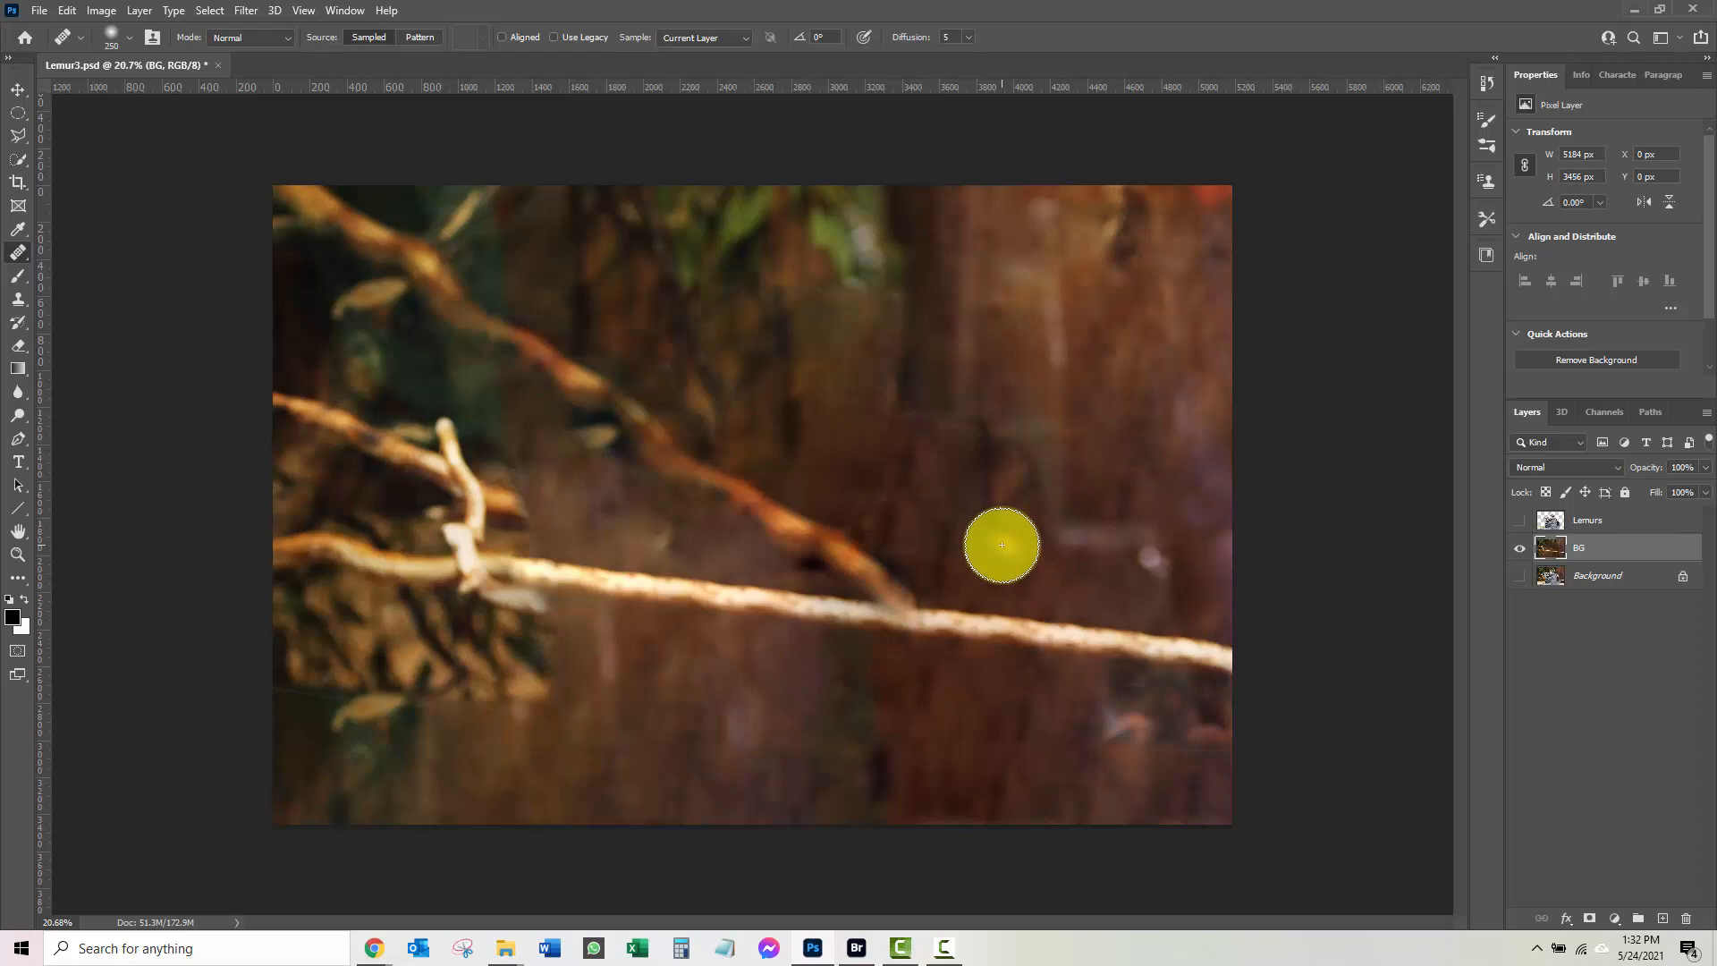
Switch to full-screen mode with the menu bar and place the image with free canvas space around its edges.
key("f")
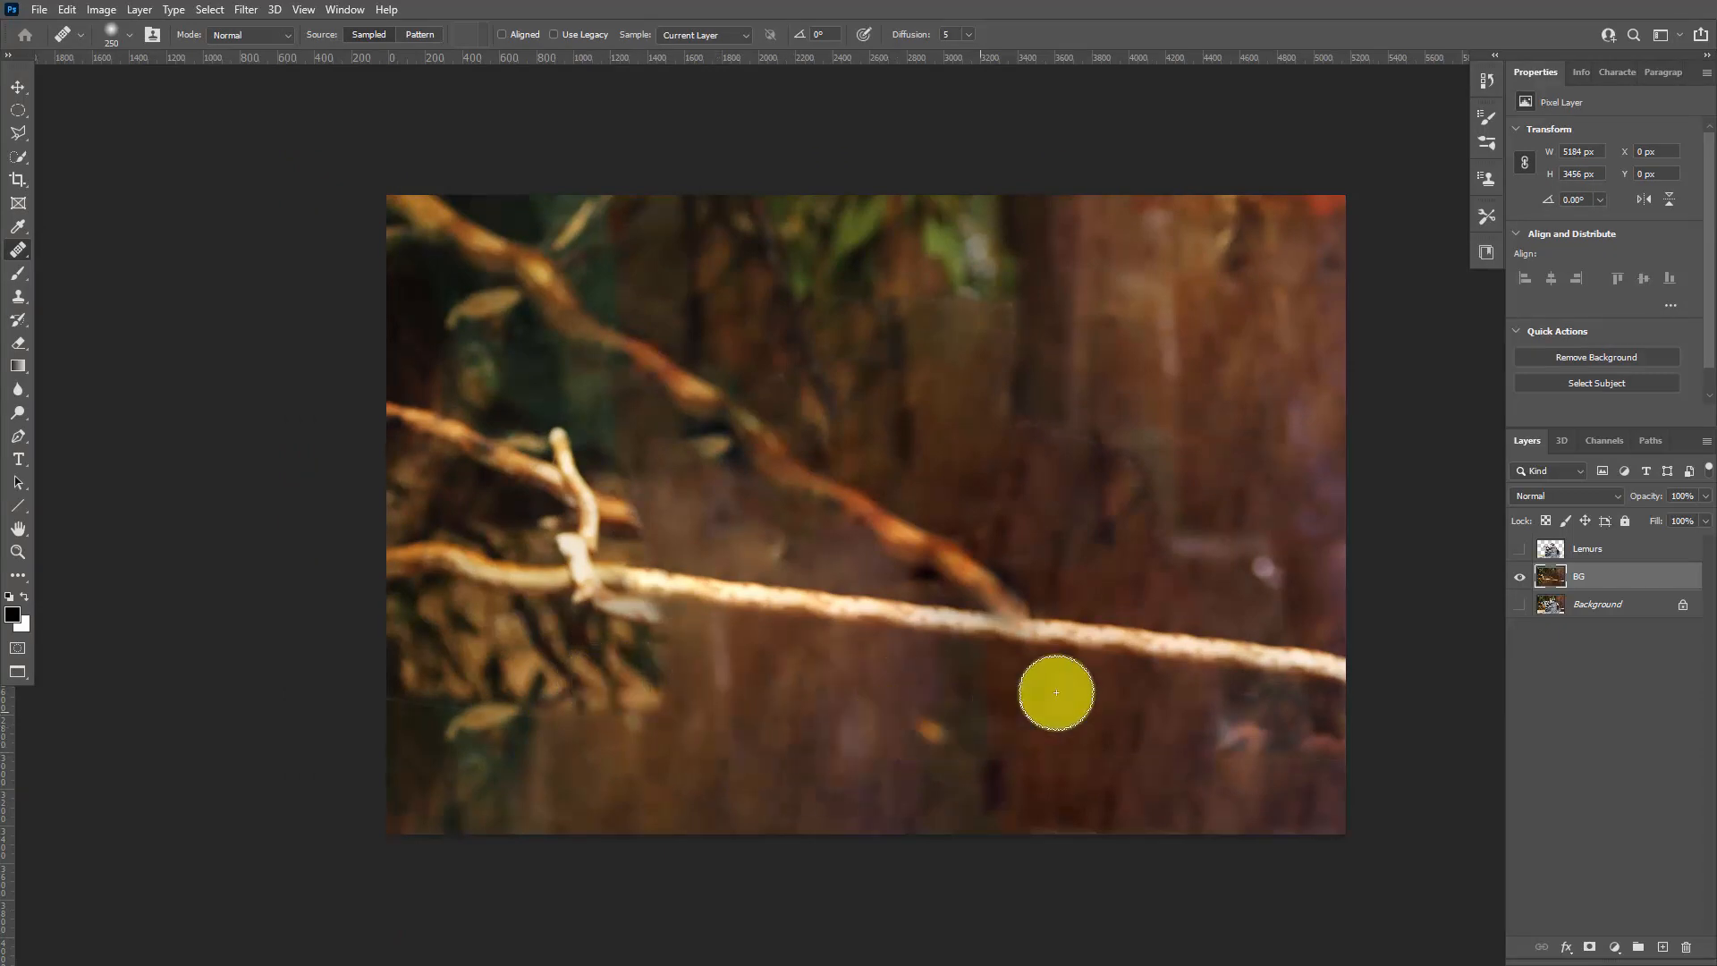
left_click(892, 351)
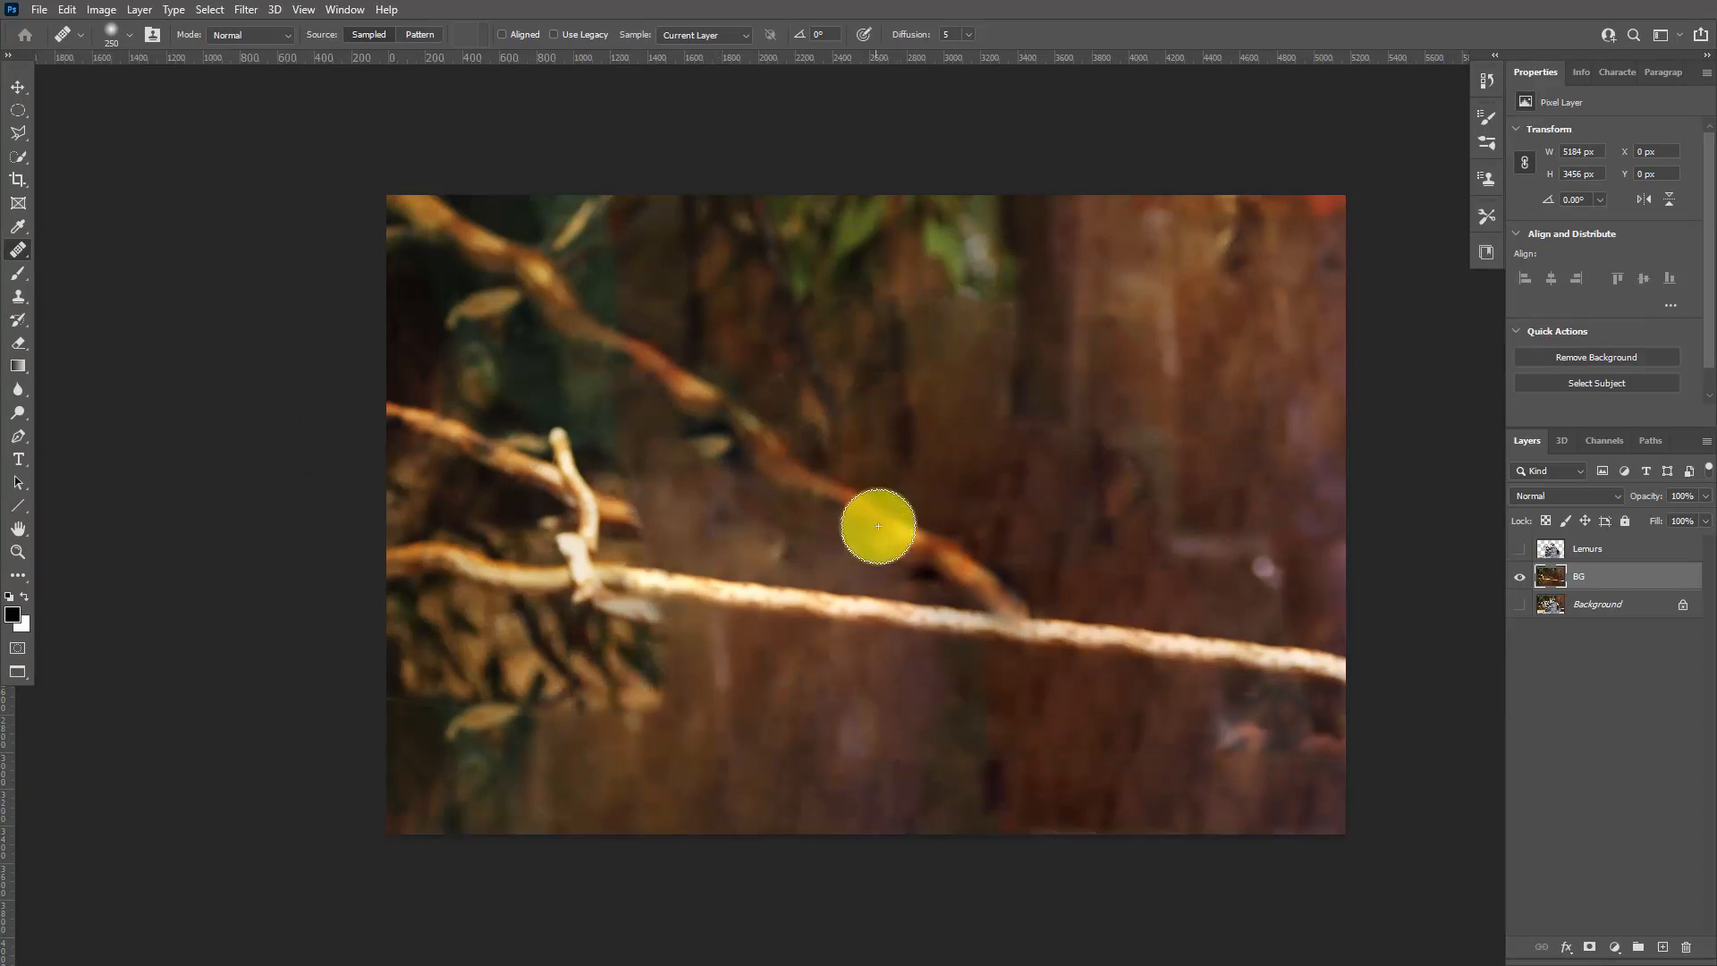
left_click(989, 261)
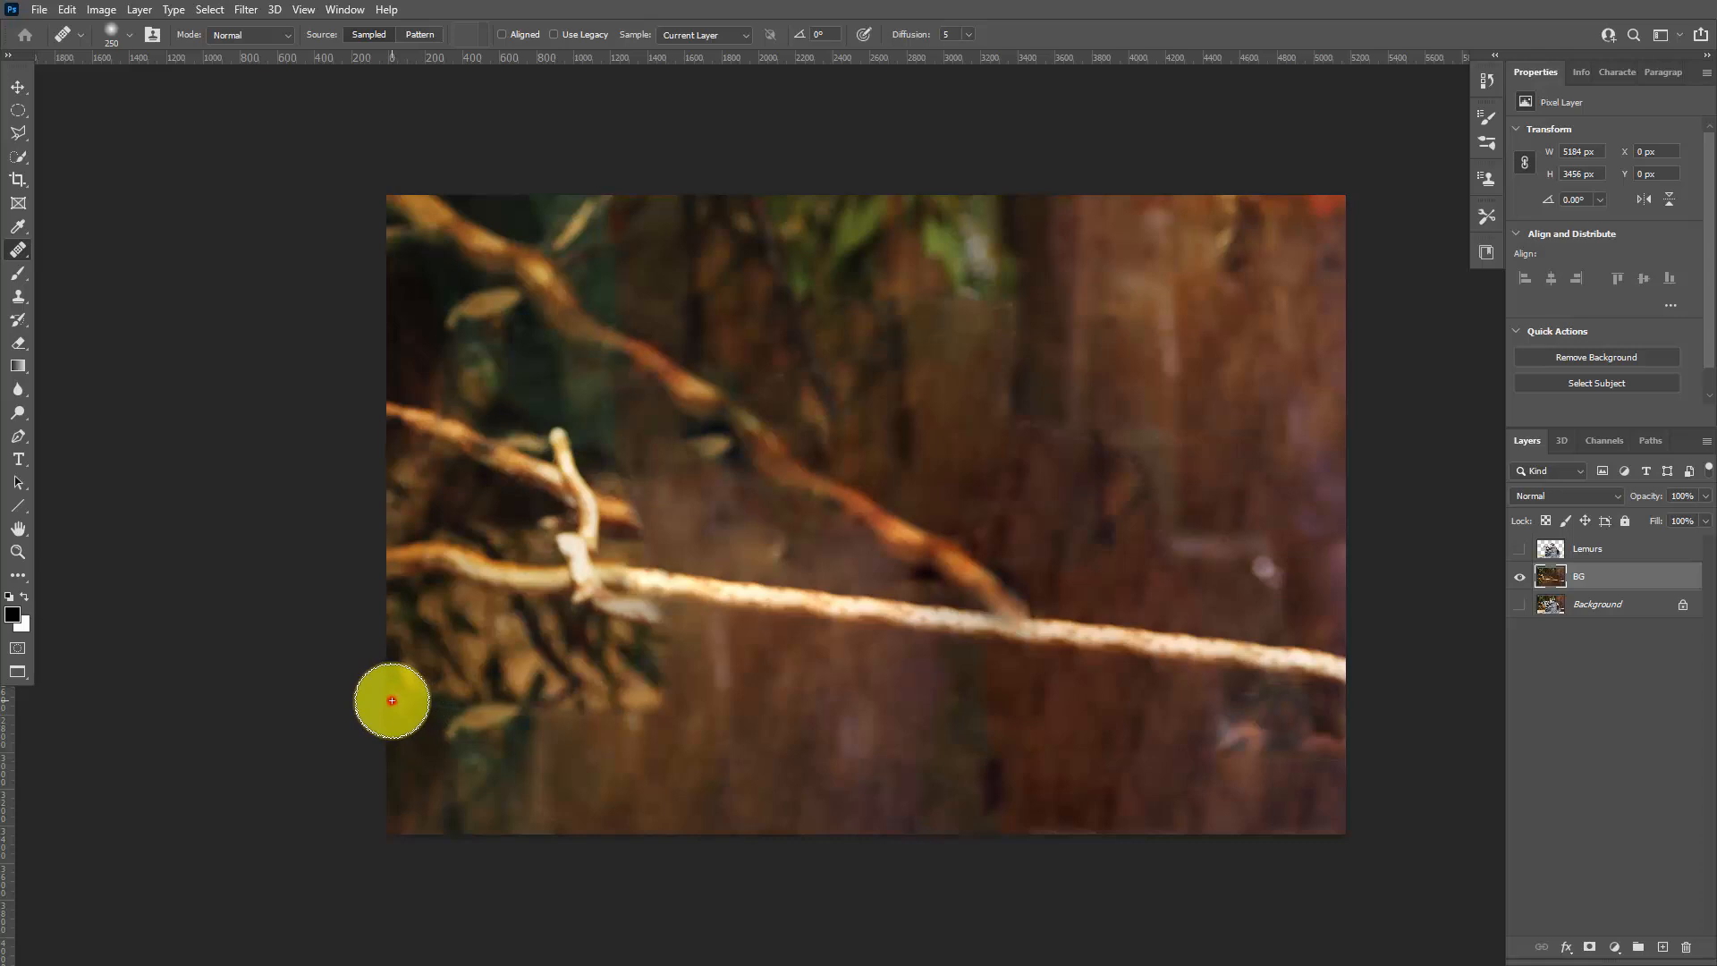
Try to extend the leafy texture down over the image's lower-left area with the Healing Brush, and undo it.
mouse_move(514, 707)
left_mouse_down()
mouse_move(645, 724)
mouse_move(410, 716)
mouse_move(632, 732)
mouse_move(579, 754)
mouse_move(421, 747)
mouse_move(606, 766)
mouse_move(406, 793)
mouse_move(667, 797)
mouse_move(486, 797)
mouse_move(441, 820)
mouse_move(628, 826)
mouse_move(709, 778)
mouse_move(625, 718)
left_mouse_up()
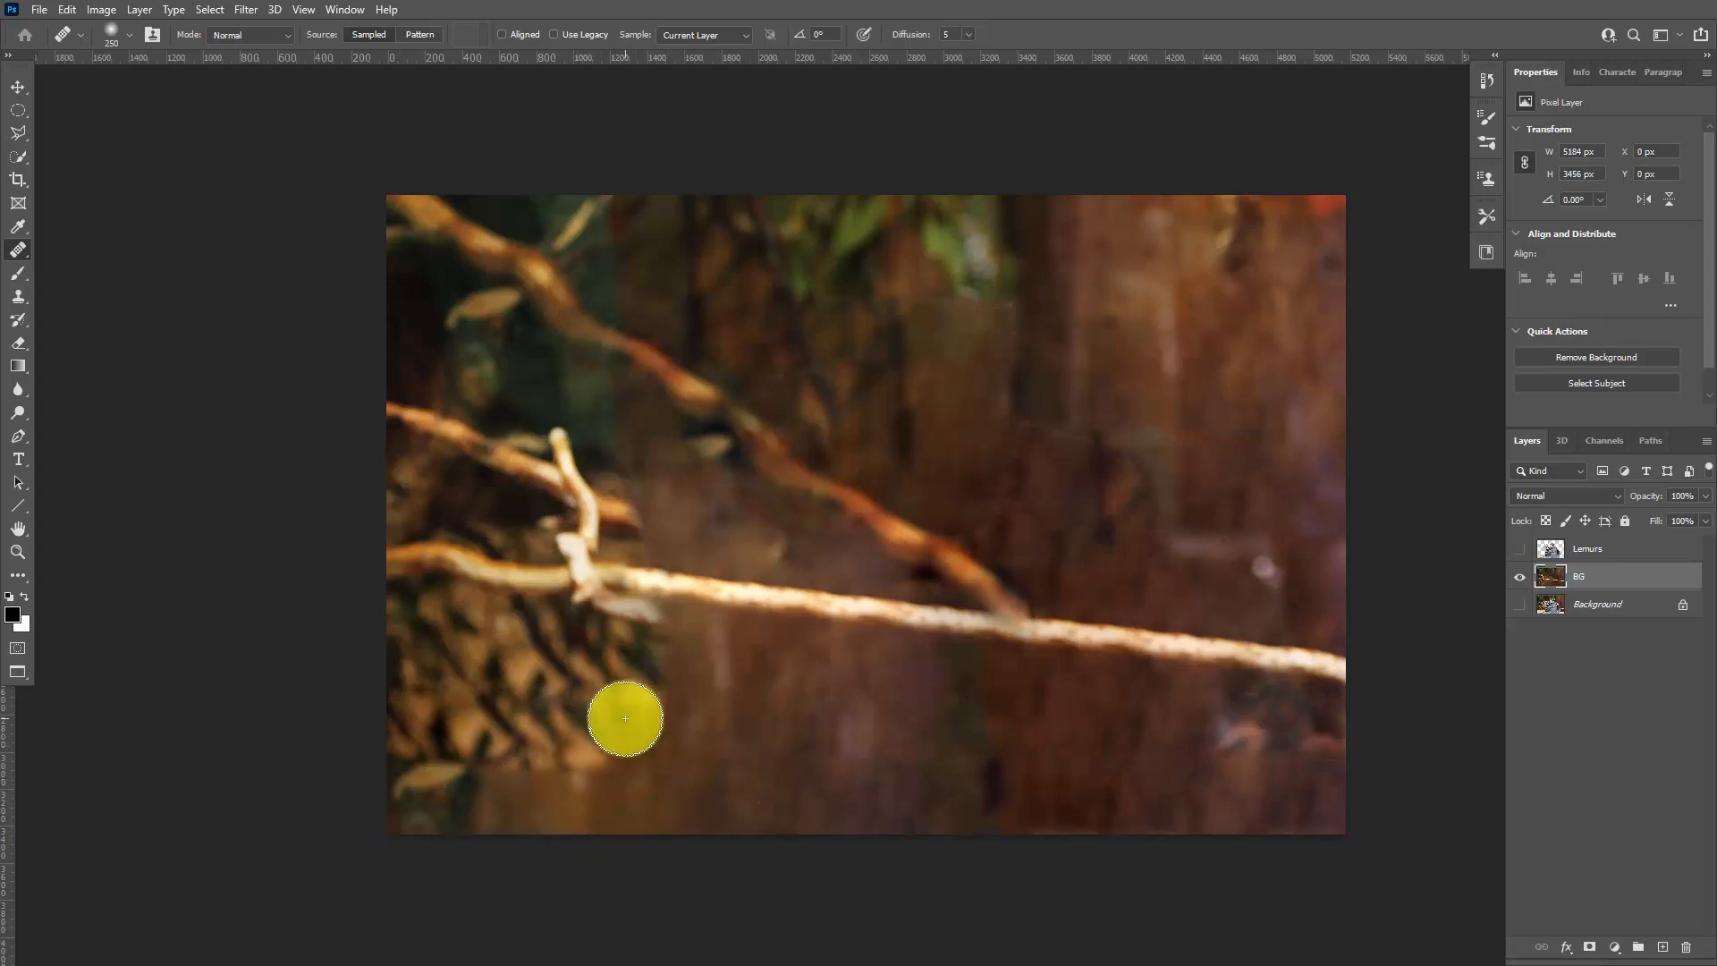
key("ctrl+z")
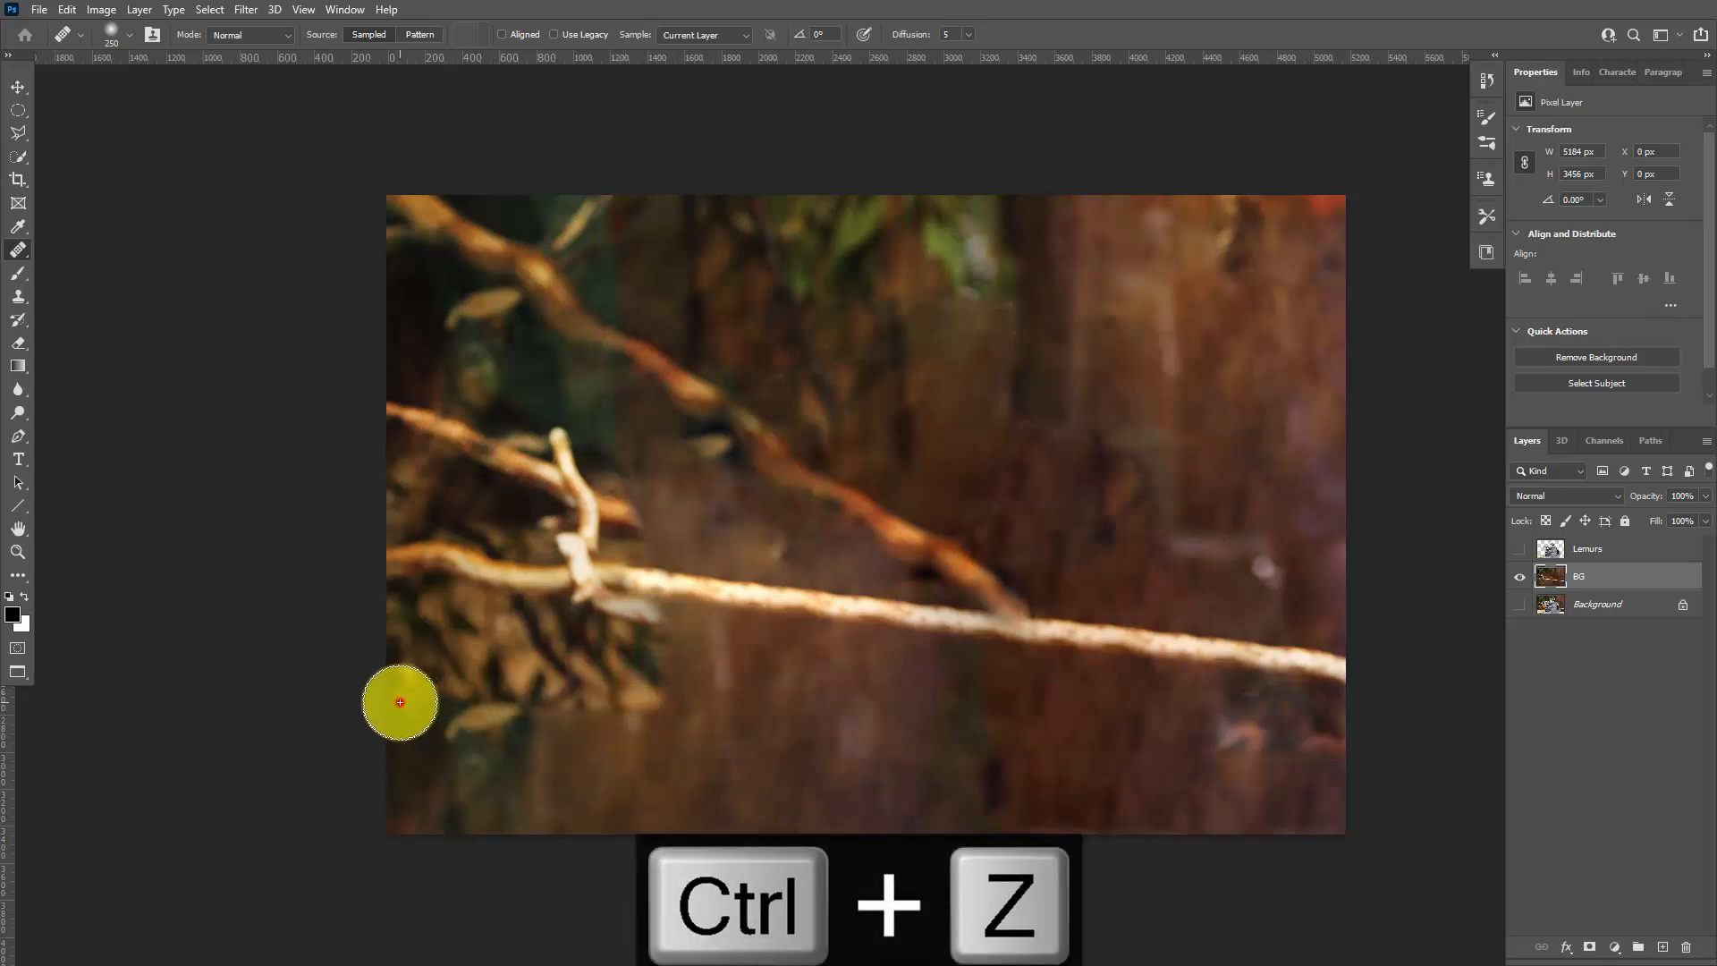
Extend the leafy texture over the image's lower-left corner with the 250 px Healing Brush, painting inward from the edges.
mouse_move(399, 701)
left_mouse_down()
mouse_move(659, 731)
mouse_move(494, 749)
mouse_move(475, 722)
mouse_move(397, 720)
mouse_move(458, 733)
mouse_move(390, 744)
mouse_move(566, 734)
mouse_move(623, 749)
mouse_move(686, 742)
mouse_move(597, 722)
mouse_move(639, 698)
mouse_move(627, 707)
mouse_move(693, 710)
mouse_move(524, 724)
mouse_move(535, 753)
mouse_move(494, 750)
mouse_move(591, 754)
mouse_move(470, 730)
mouse_move(447, 752)
mouse_move(482, 769)
mouse_move(479, 751)
mouse_move(474, 769)
mouse_move(454, 766)
mouse_move(428, 654)
mouse_move(424, 670)
mouse_move(299, 644)
mouse_move(450, 645)
mouse_move(376, 641)
mouse_move(452, 652)
mouse_move(380, 647)
mouse_move(404, 644)
mouse_move(535, 758)
mouse_move(429, 739)
mouse_move(480, 820)
mouse_move(485, 733)
mouse_move(501, 882)
mouse_move(401, 693)
left_mouse_up()
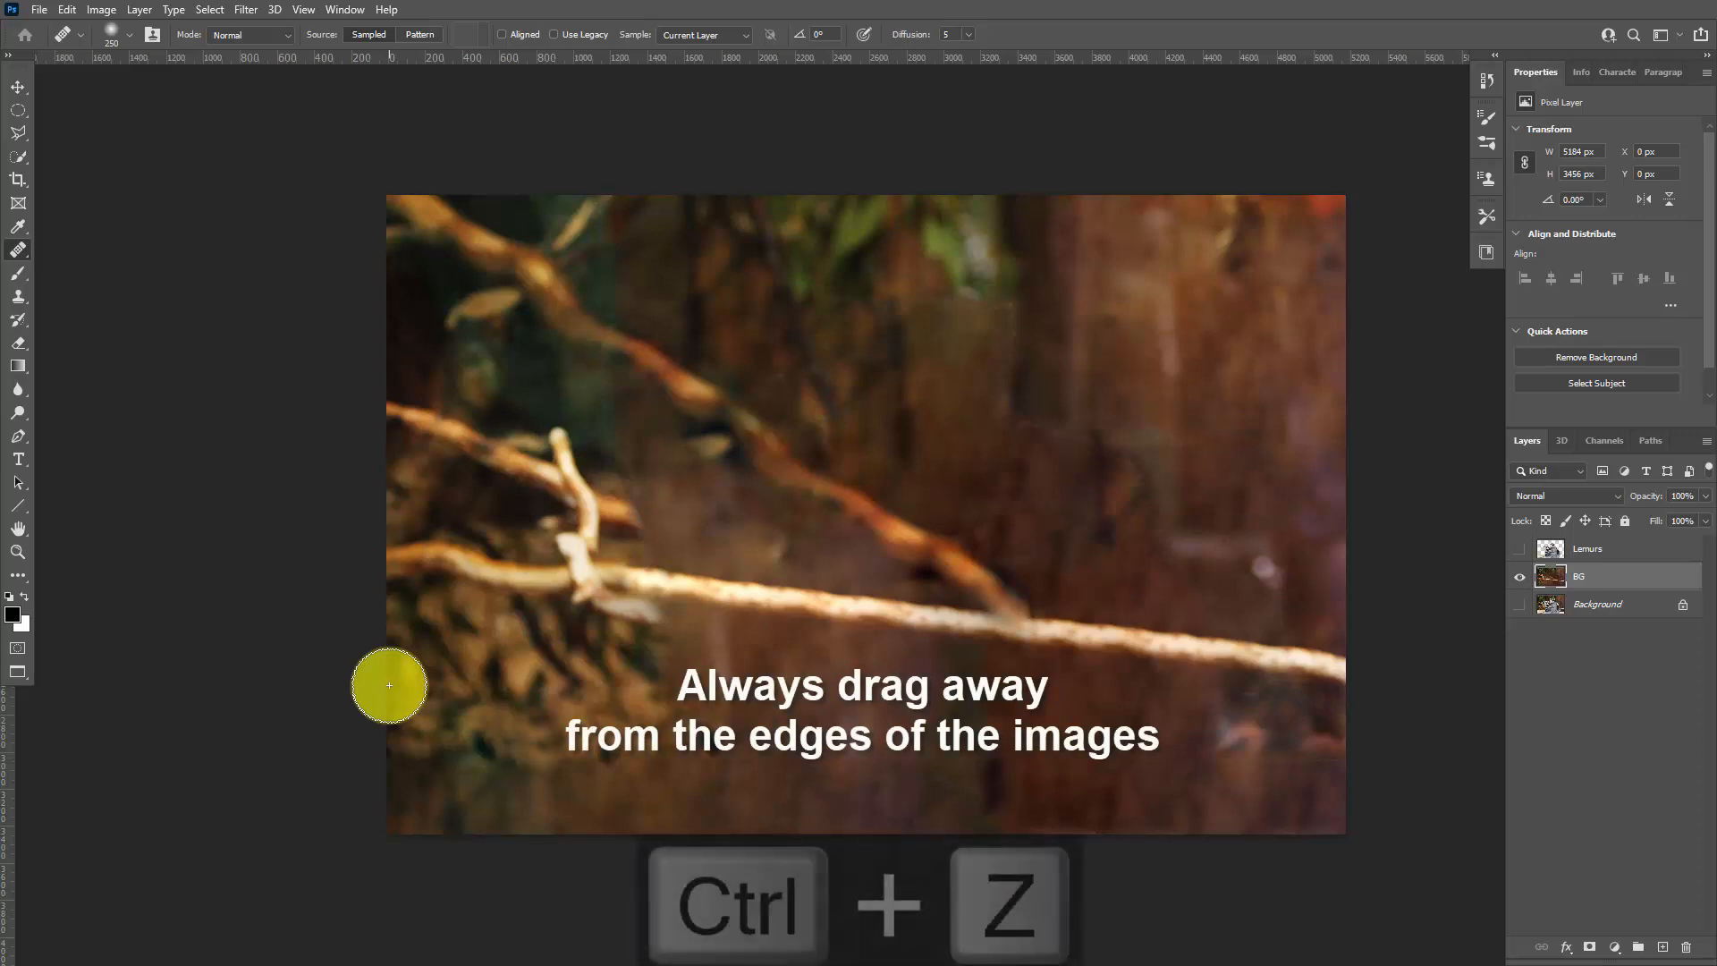
mouse_move(389, 685)
left_mouse_down()
mouse_move(468, 759)
mouse_move(424, 768)
left_mouse_up()
left_click_drag(474, 763, 573, 788)
mouse_move(408, 767)
left_mouse_down()
mouse_move(427, 787)
mouse_move(563, 808)
left_mouse_up()
left_click_drag(465, 828, 469, 832)
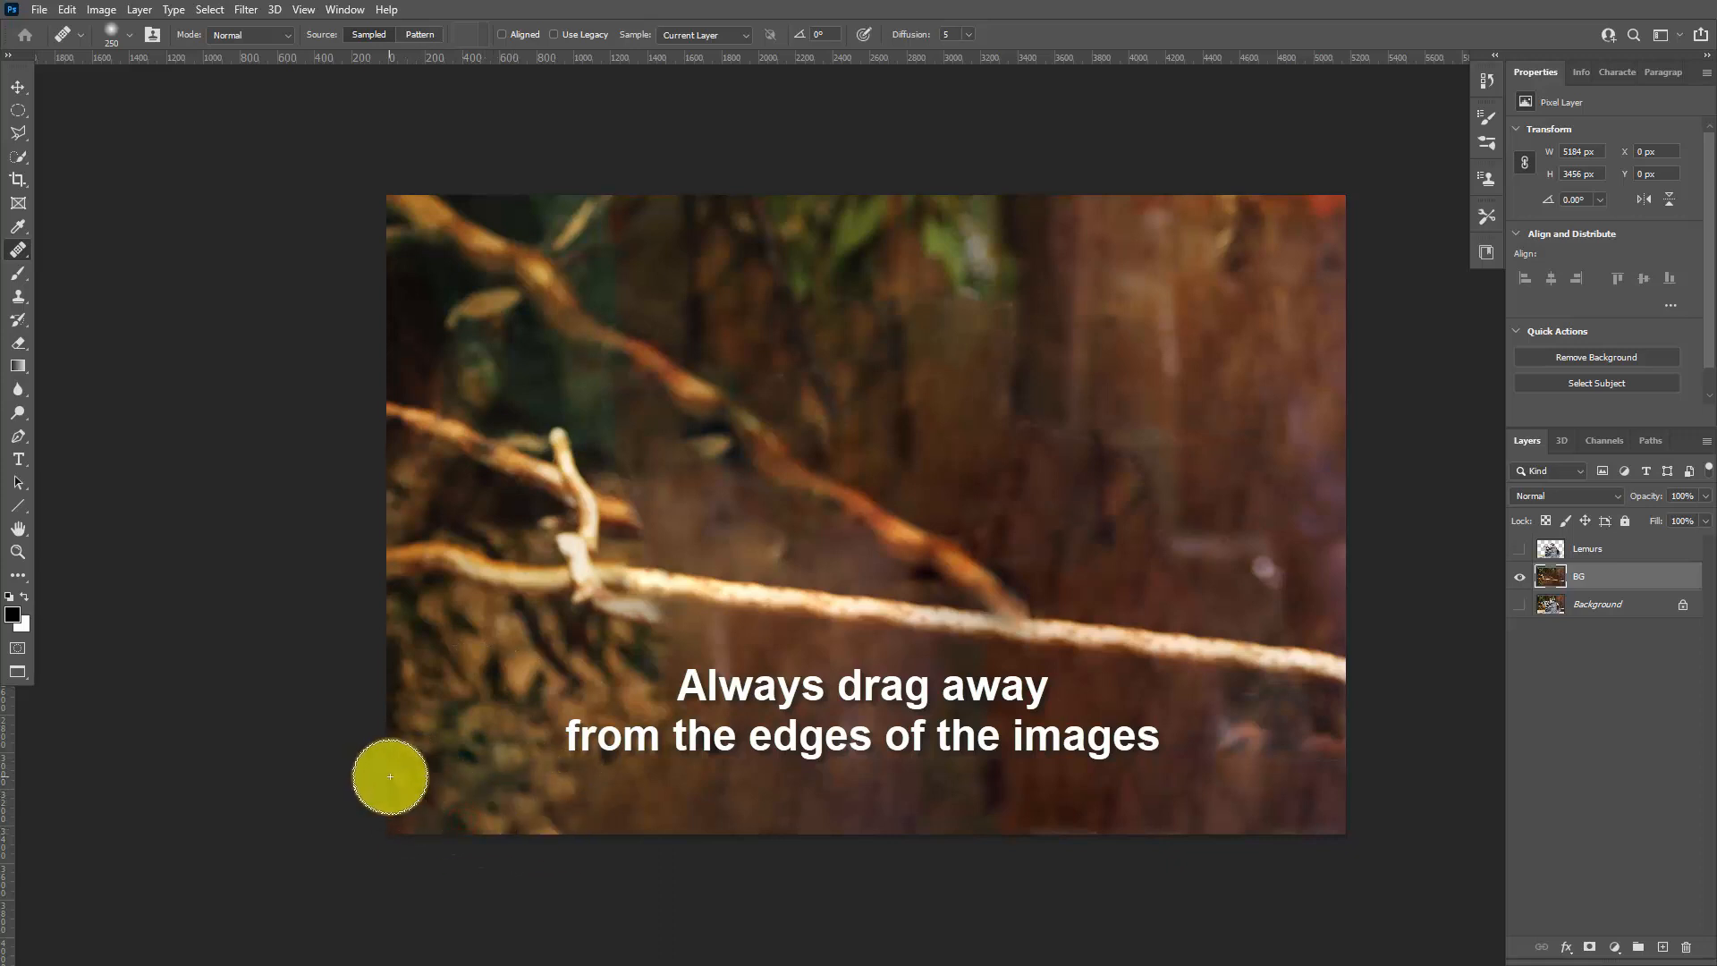
mouse_move(403, 766)
left_mouse_down()
mouse_move(560, 837)
mouse_move(641, 841)
mouse_move(575, 766)
mouse_move(640, 789)
left_mouse_up()
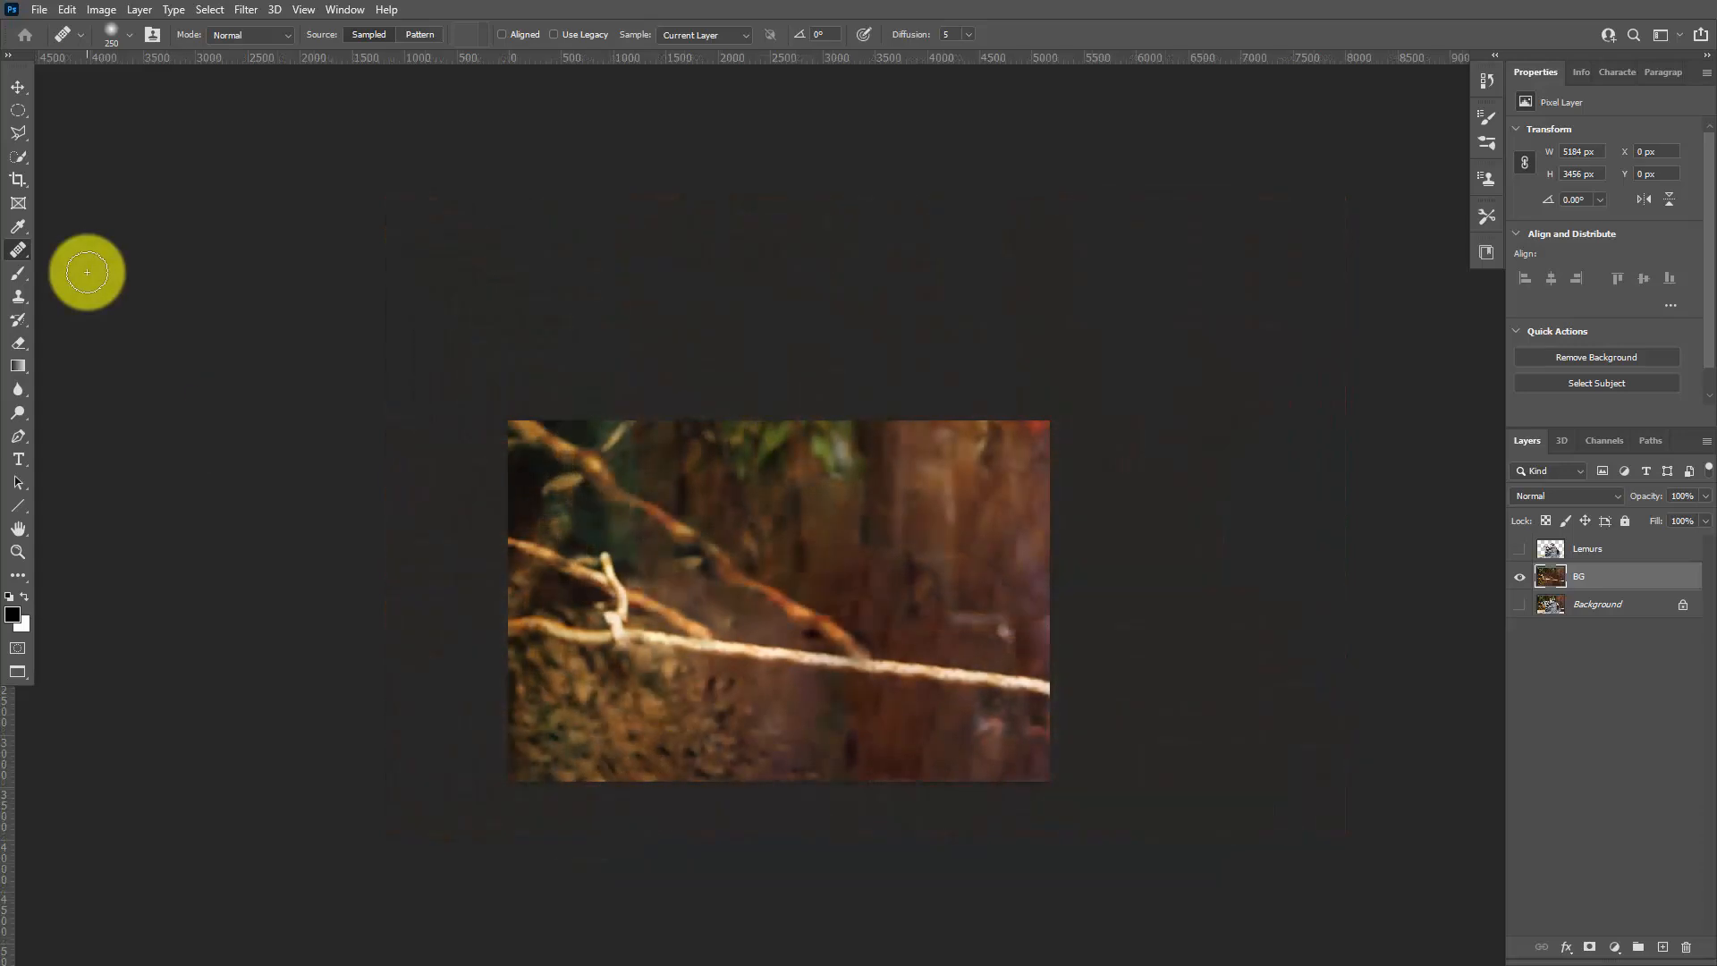
Outline the wood area beside the hanging leaves with the Patch tool, undo a Source-mode patch, and copy the area downward in Destination mode.
left_click(29, 247)
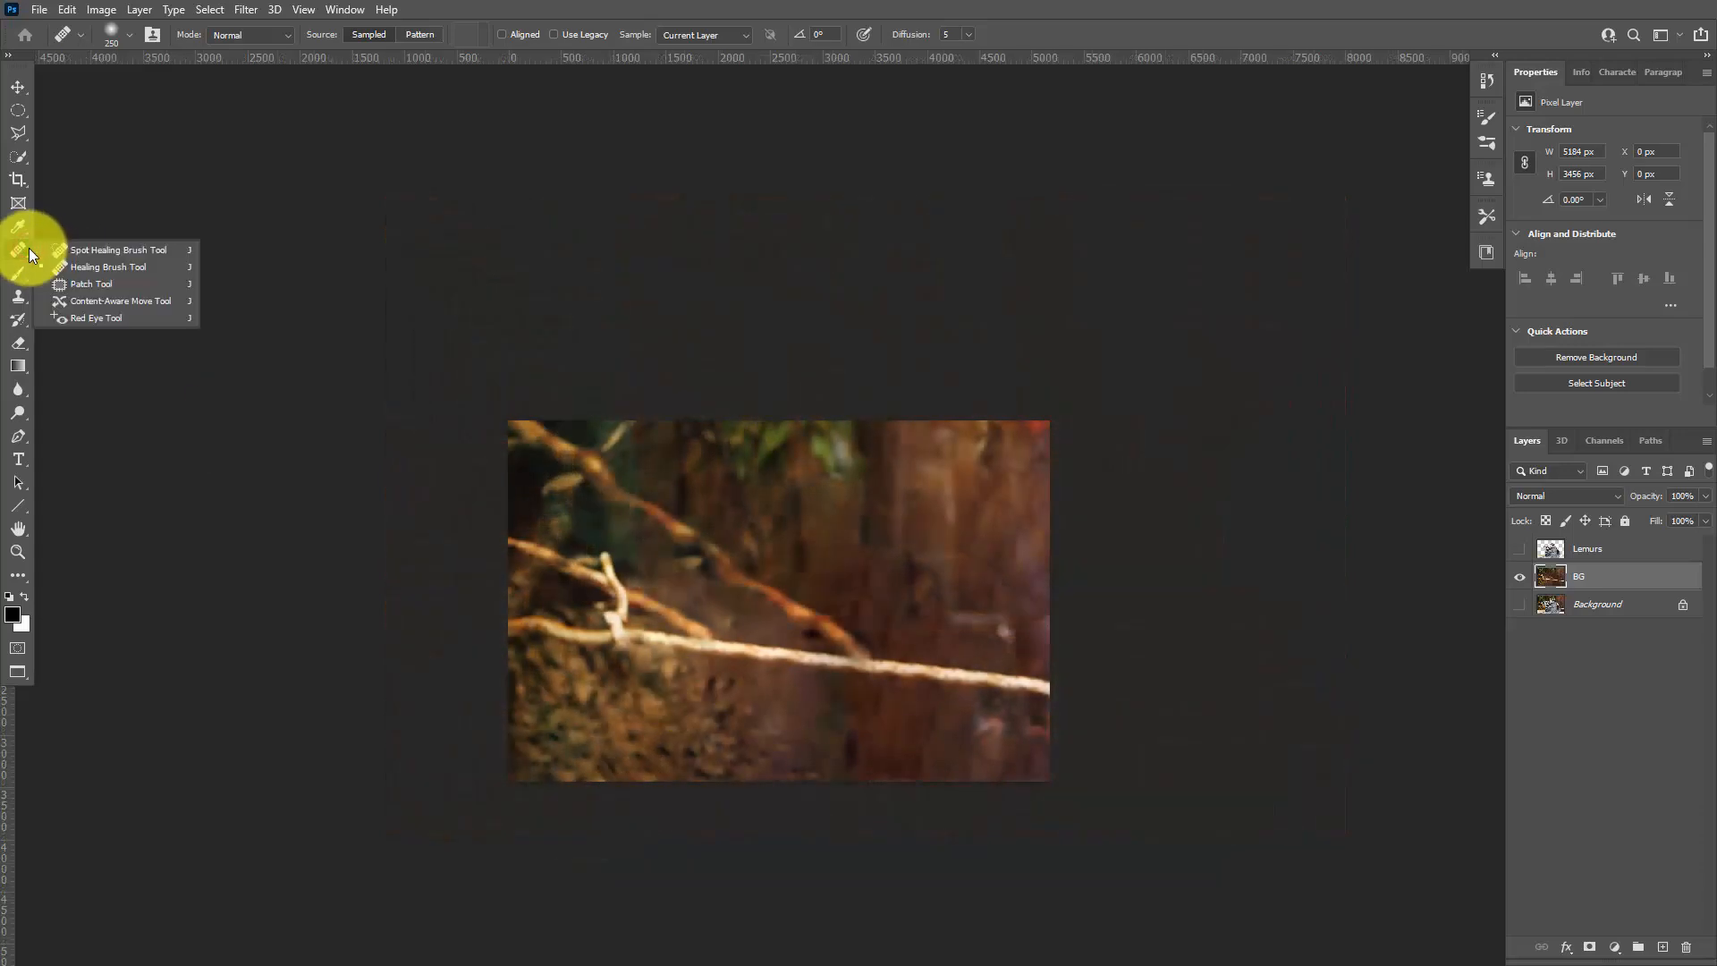
left_click(86, 287)
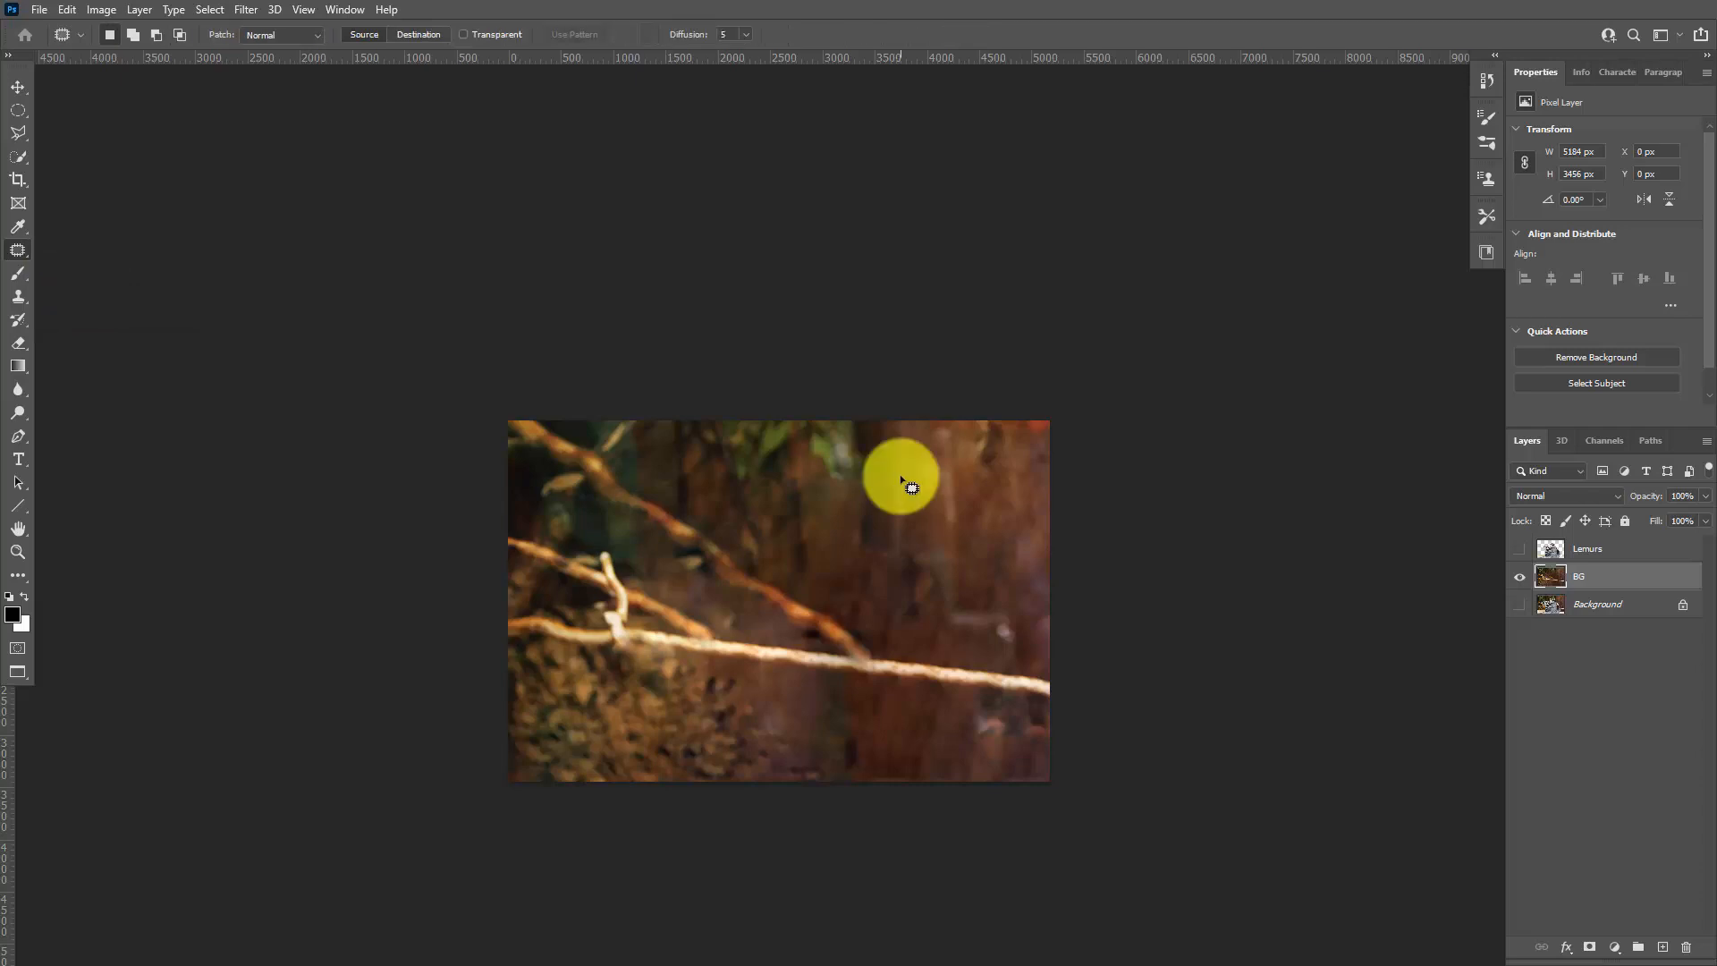
mouse_move(901, 477)
left_mouse_down()
mouse_move(851, 432)
mouse_move(820, 537)
mouse_move(855, 556)
mouse_move(926, 532)
mouse_move(912, 458)
left_mouse_up()
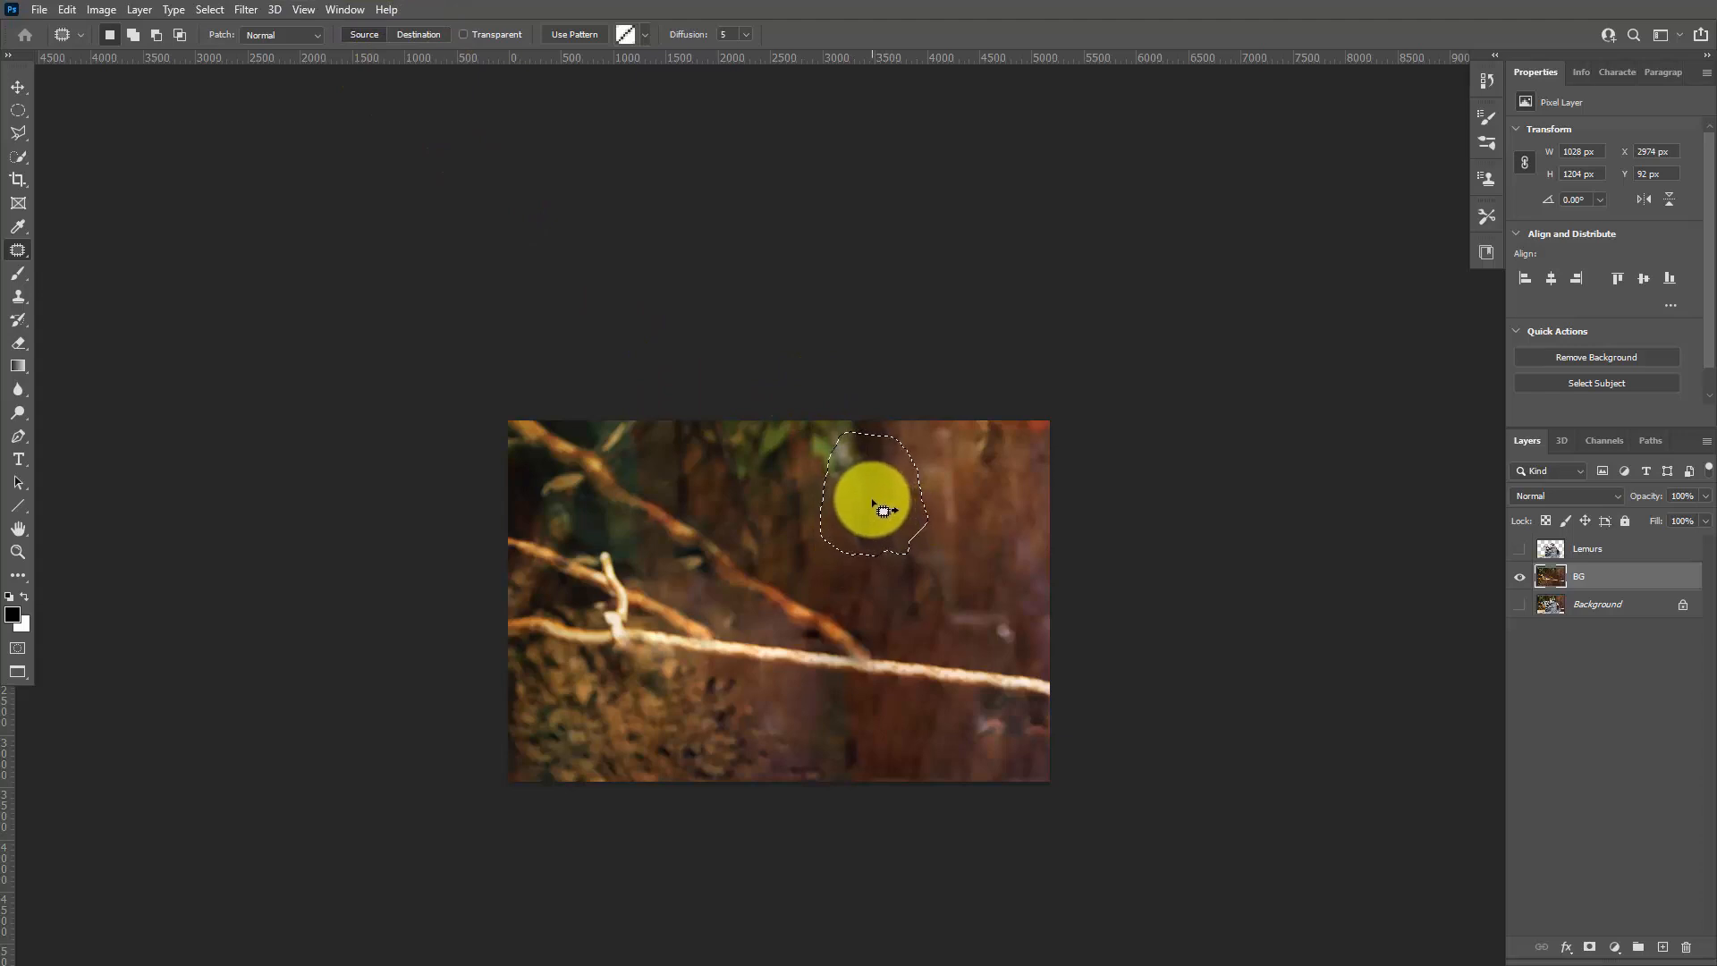
left_click_drag(874, 504, 864, 660)
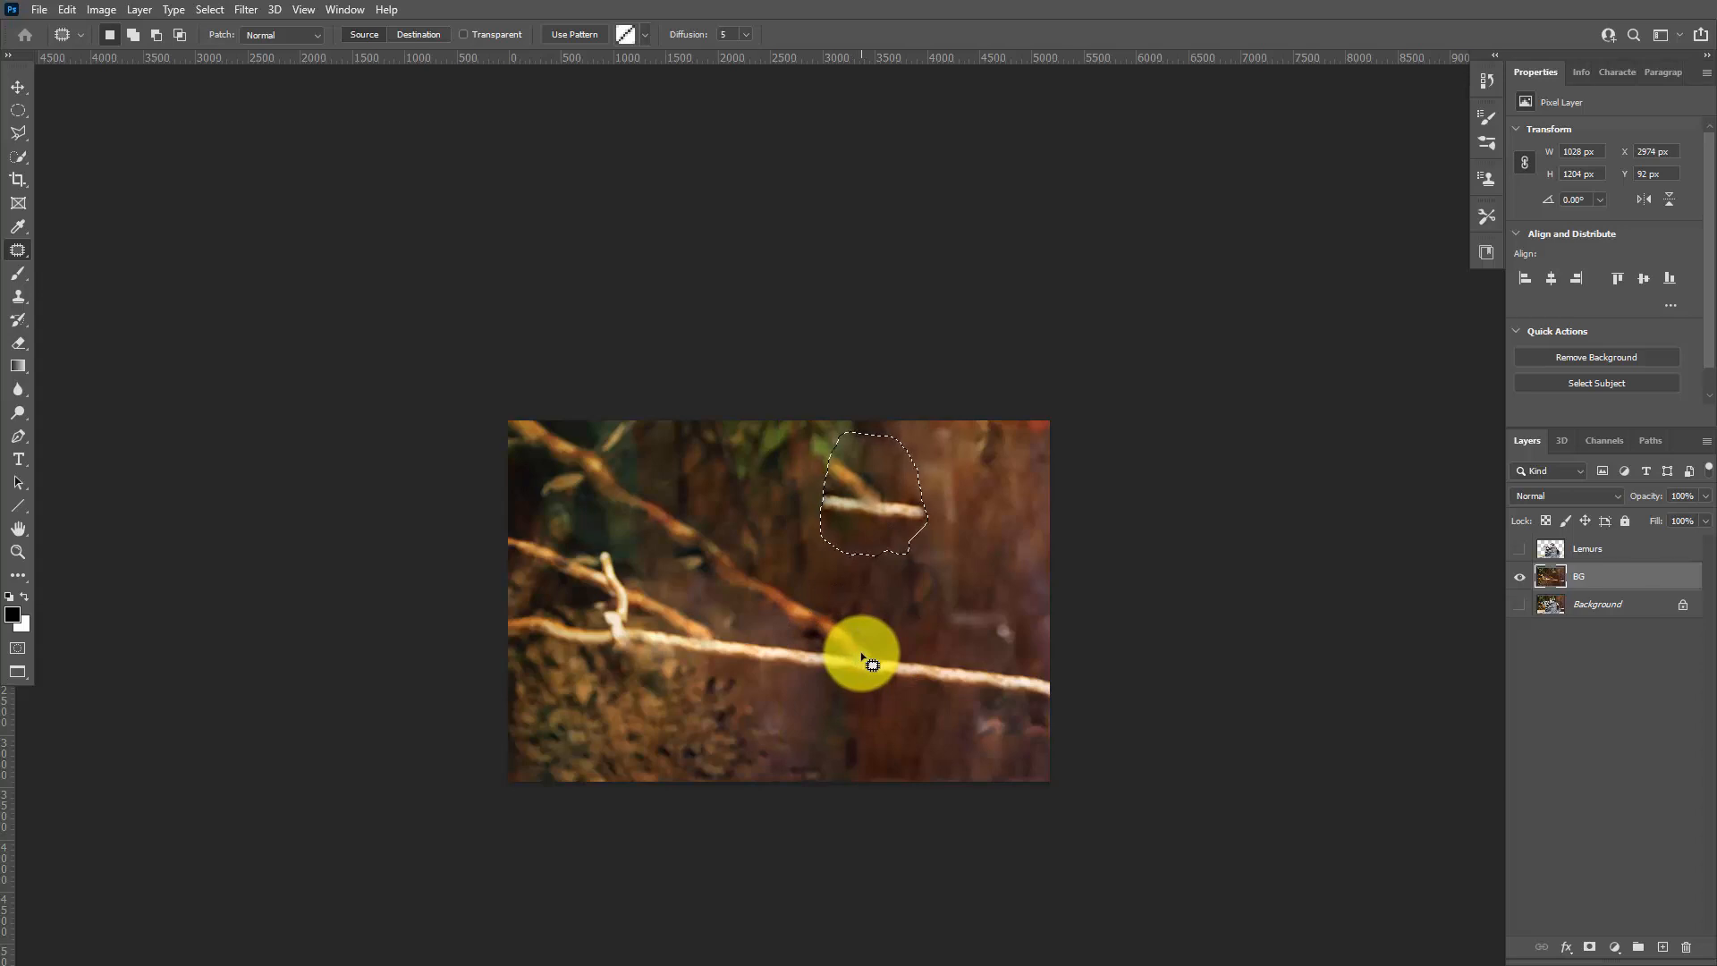
key("ctrl+z")
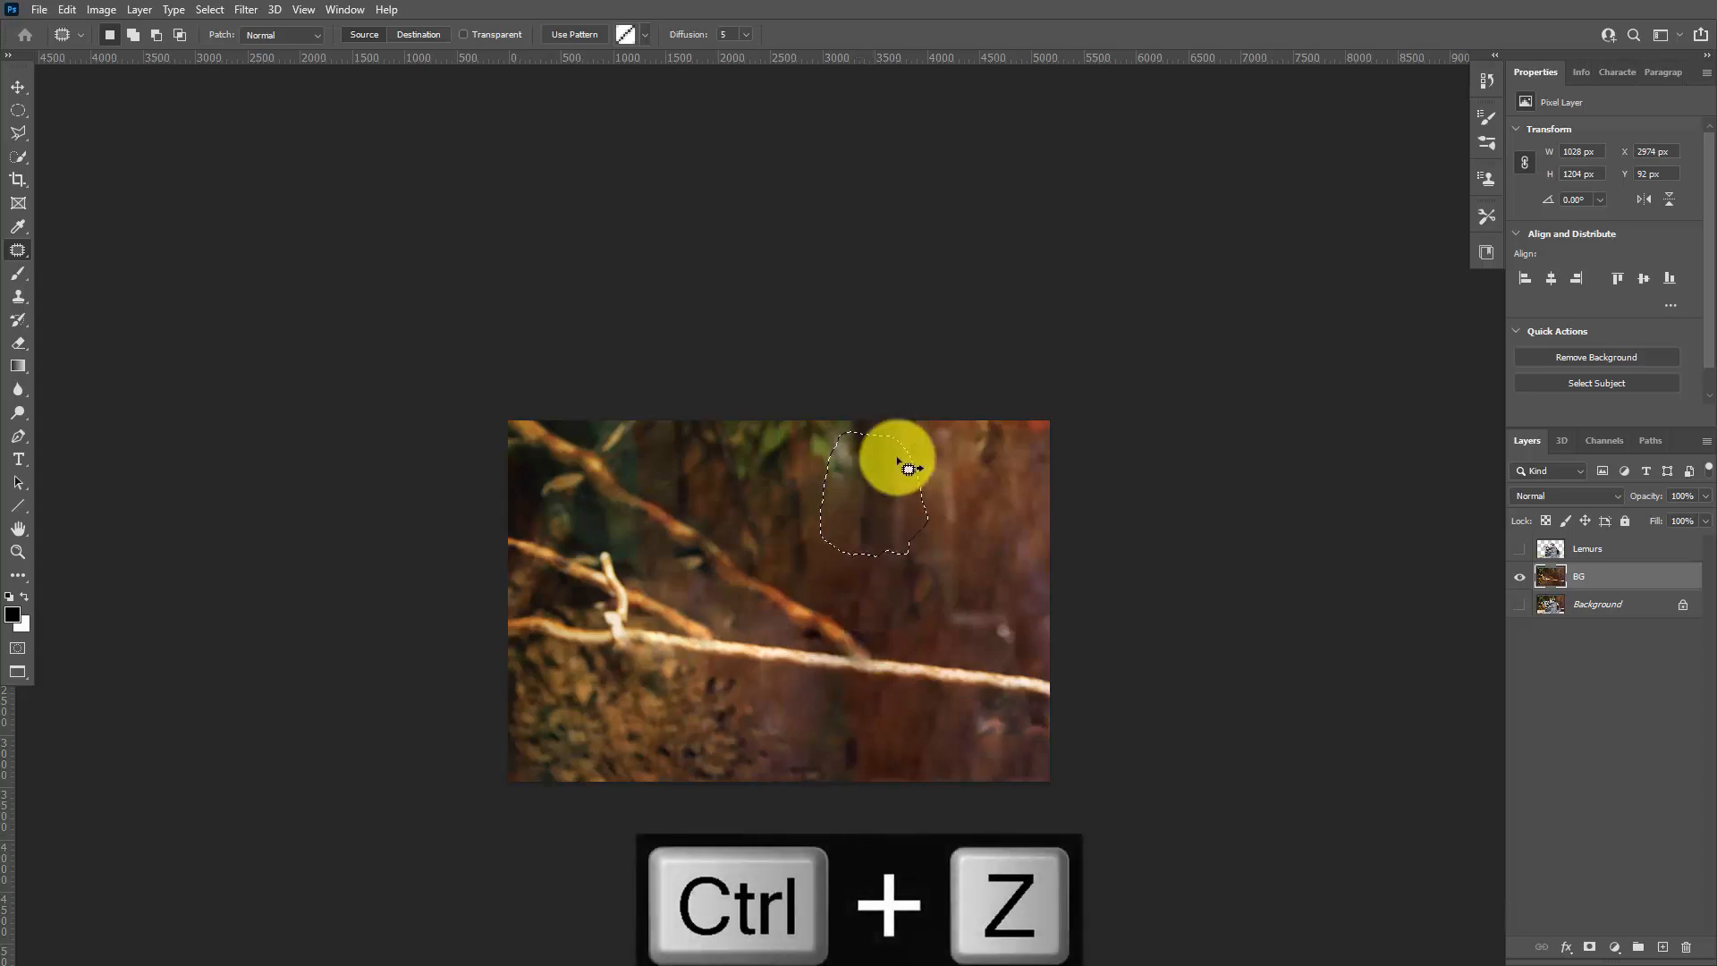
left_click(420, 34)
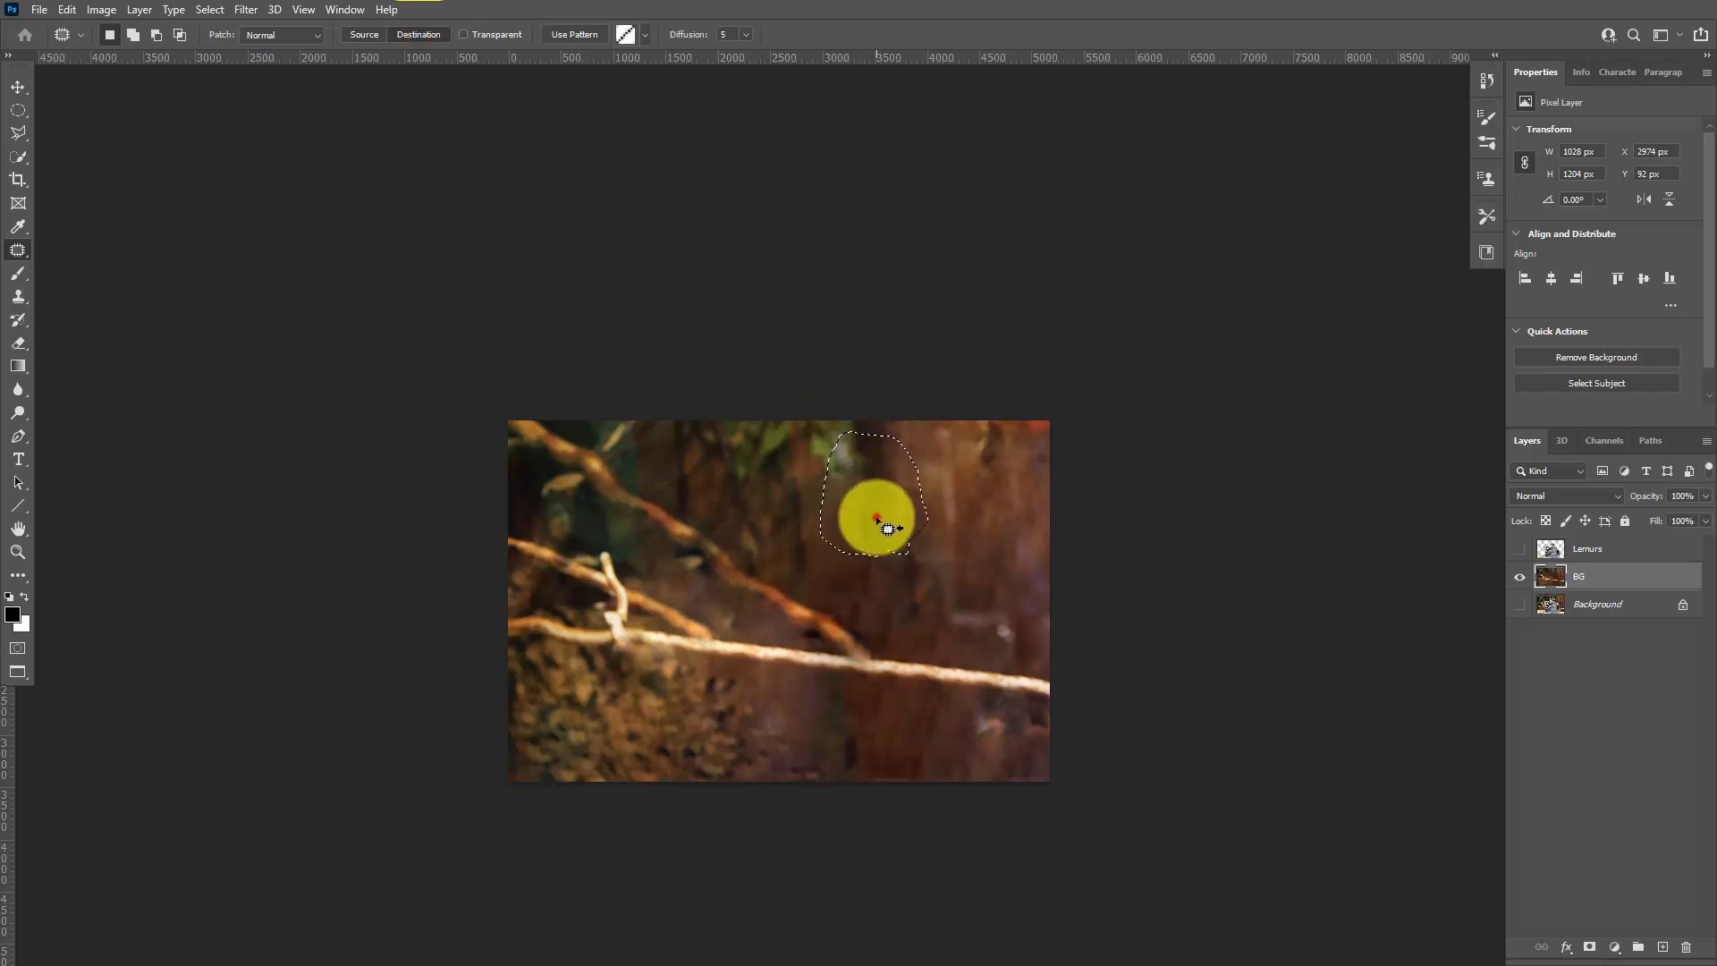
left_click_drag(888, 528, 881, 608)
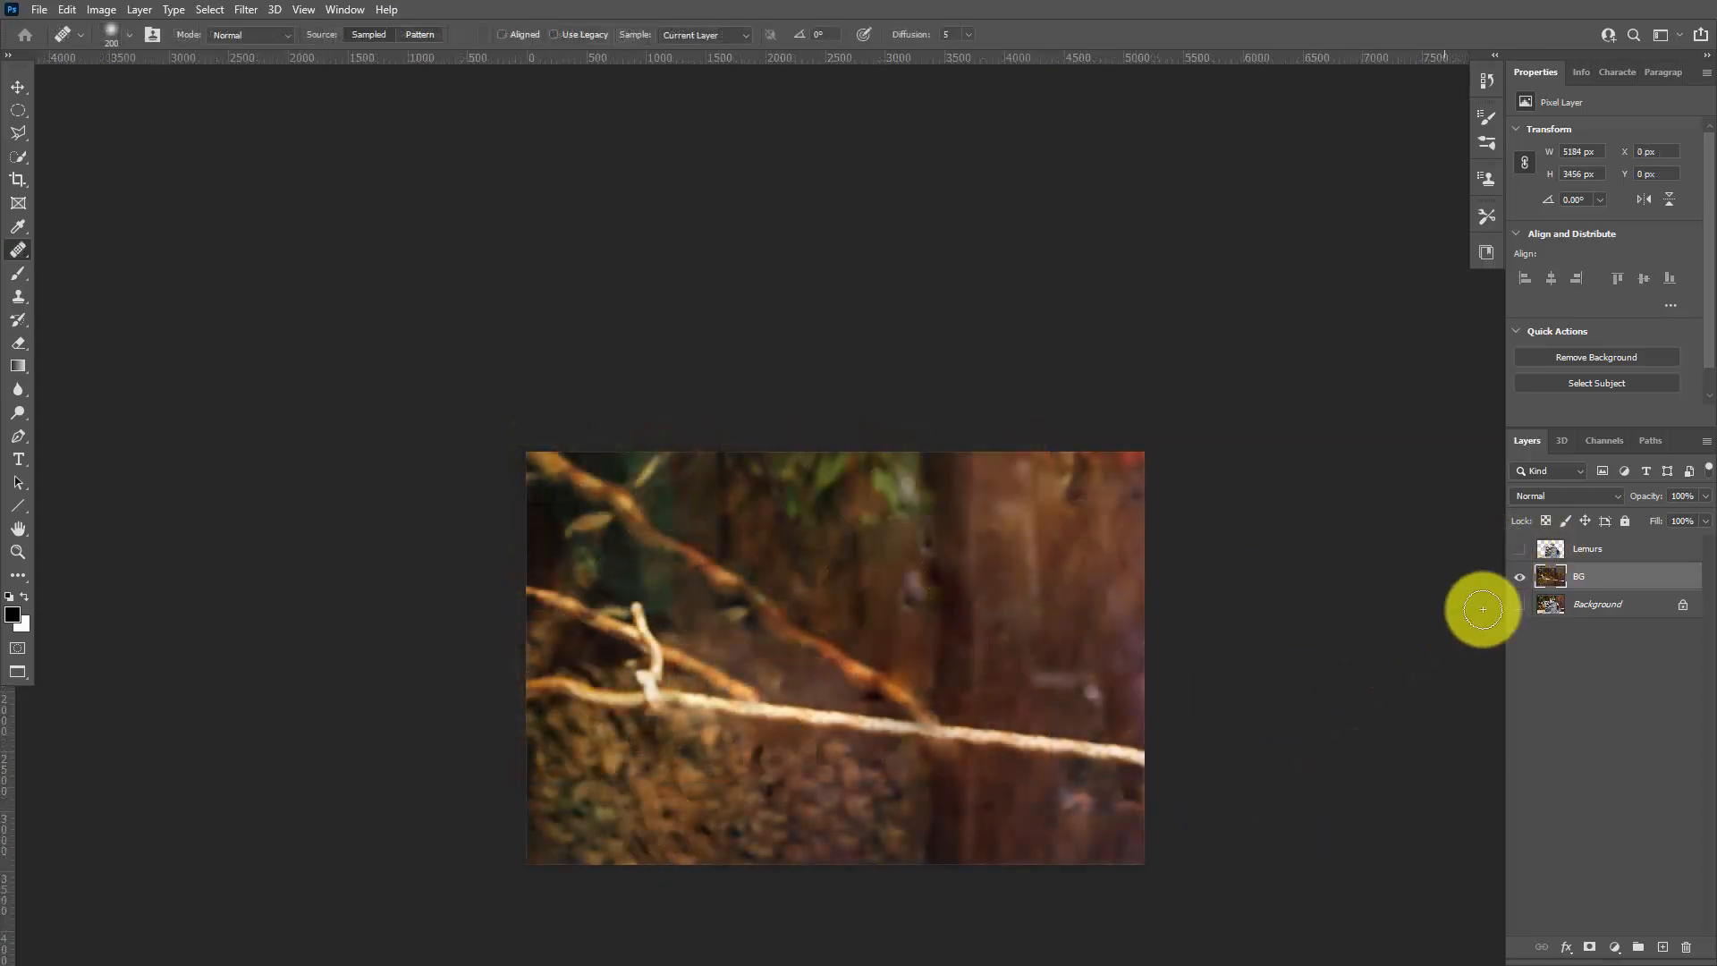
Show the Lemurs layer and toggle the Lemurs and BG layers to compare the rebuilt background, leaving both visible.
left_click(1518, 549)
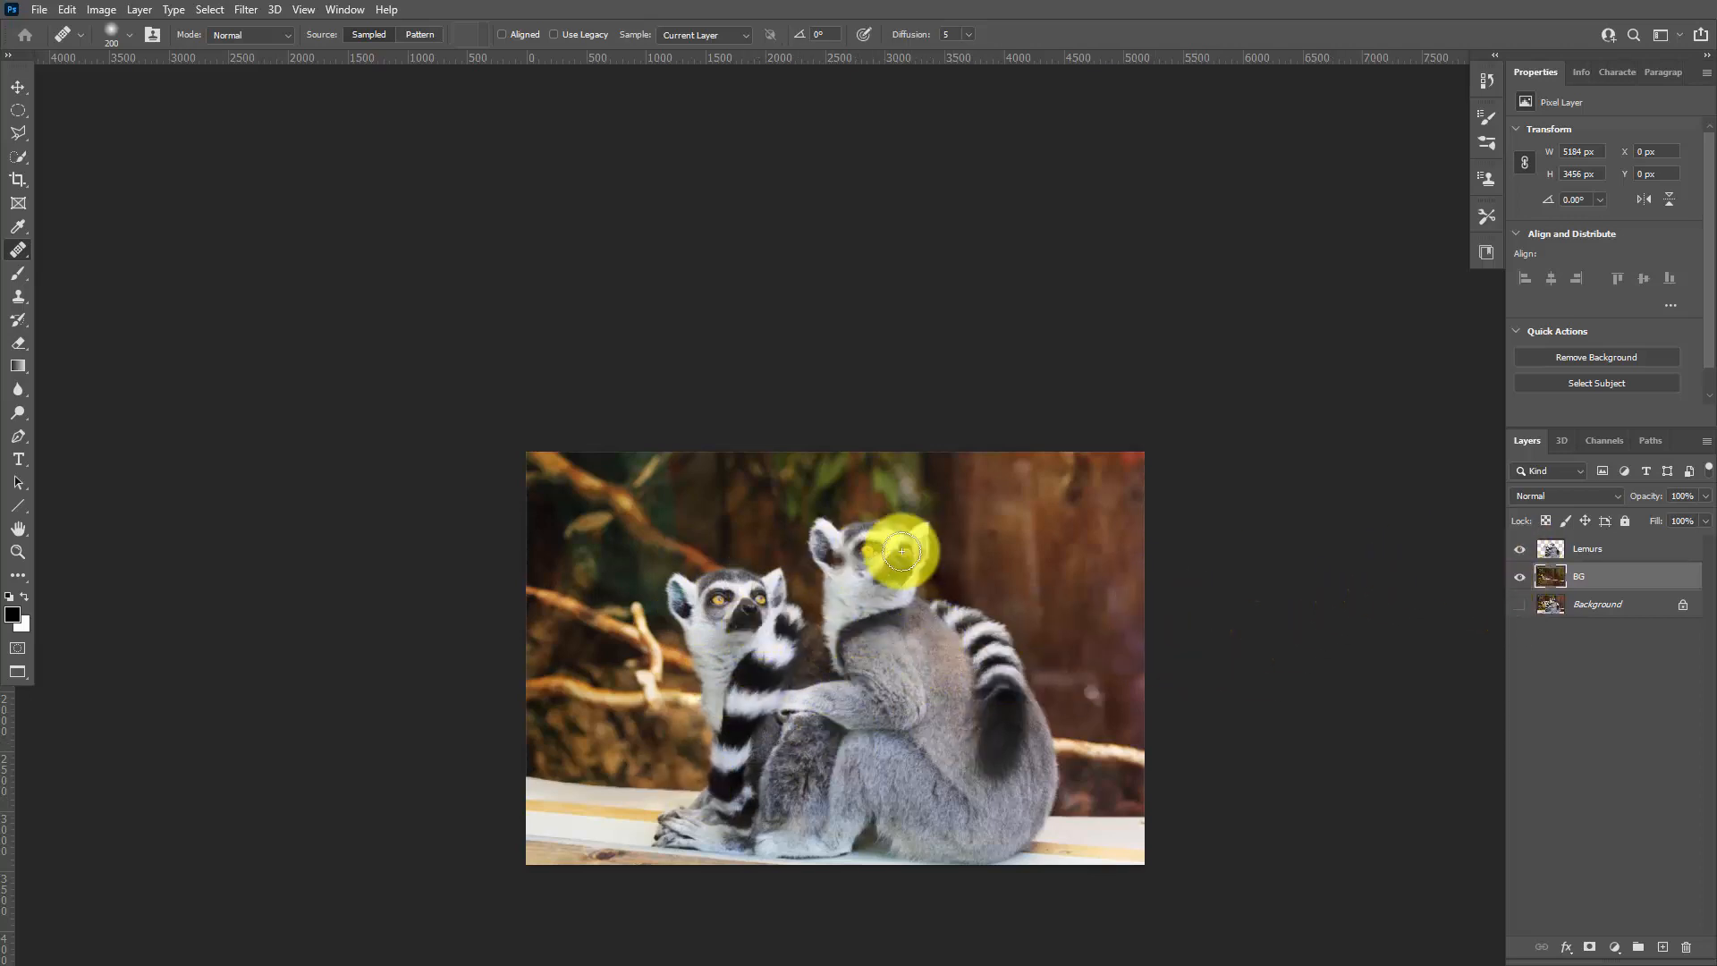
left_click(1519, 577)
left_click(1519, 577)
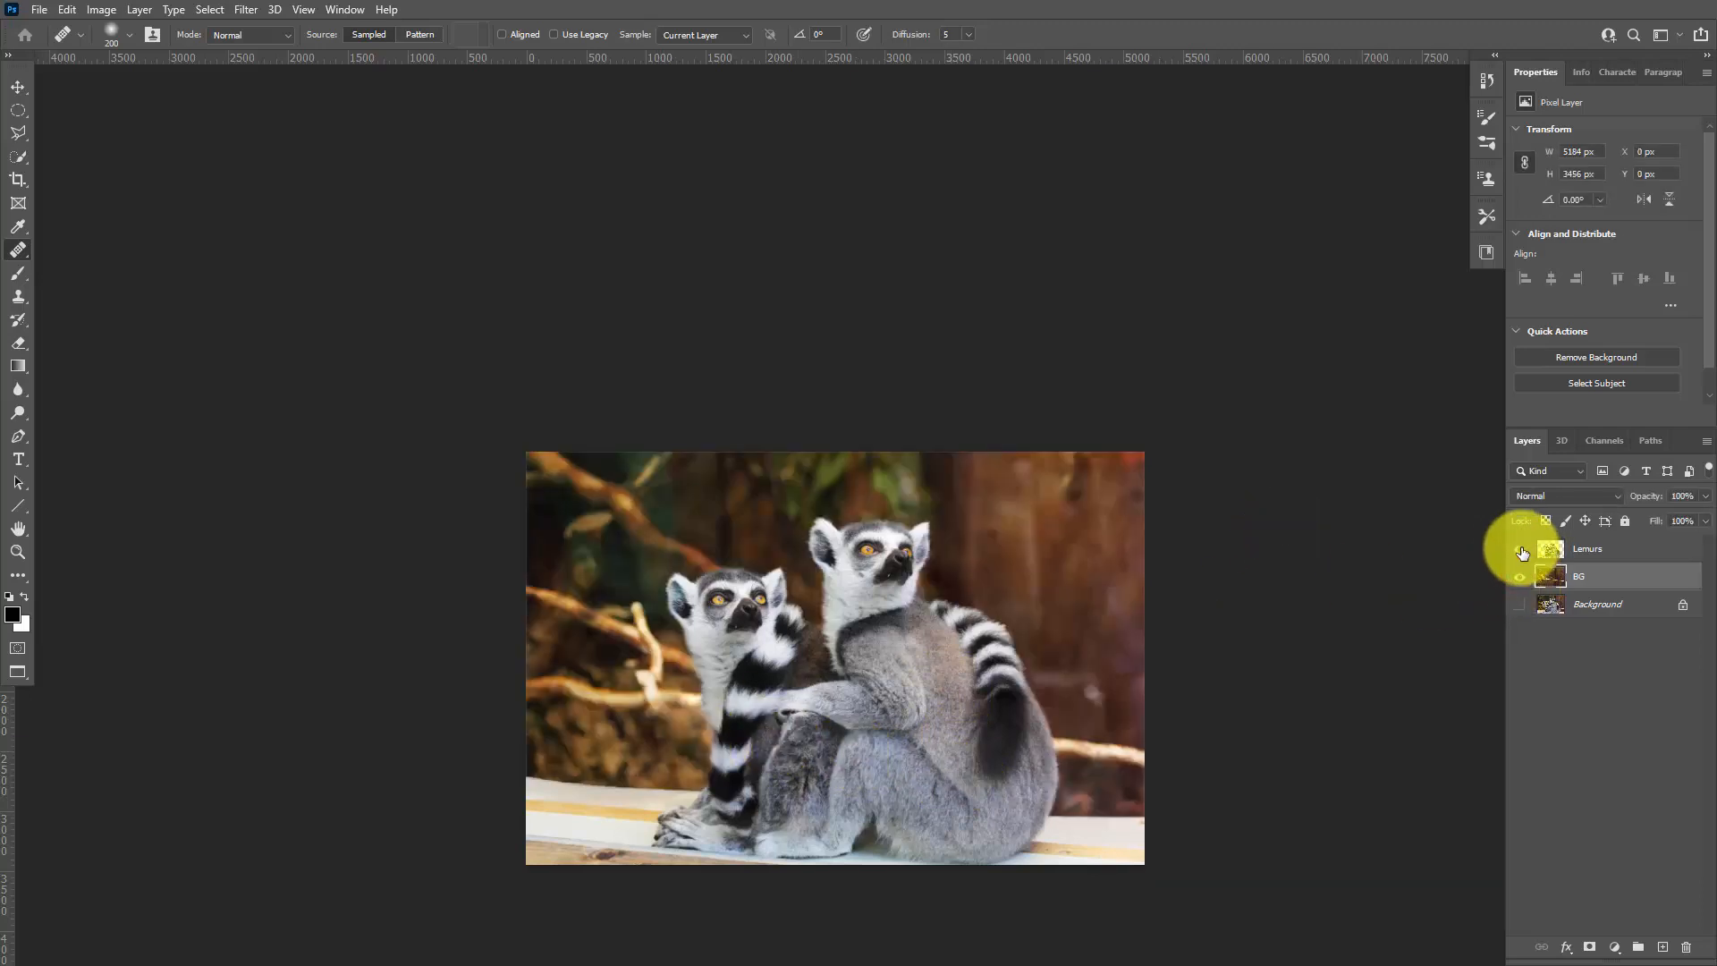
left_click(1519, 549)
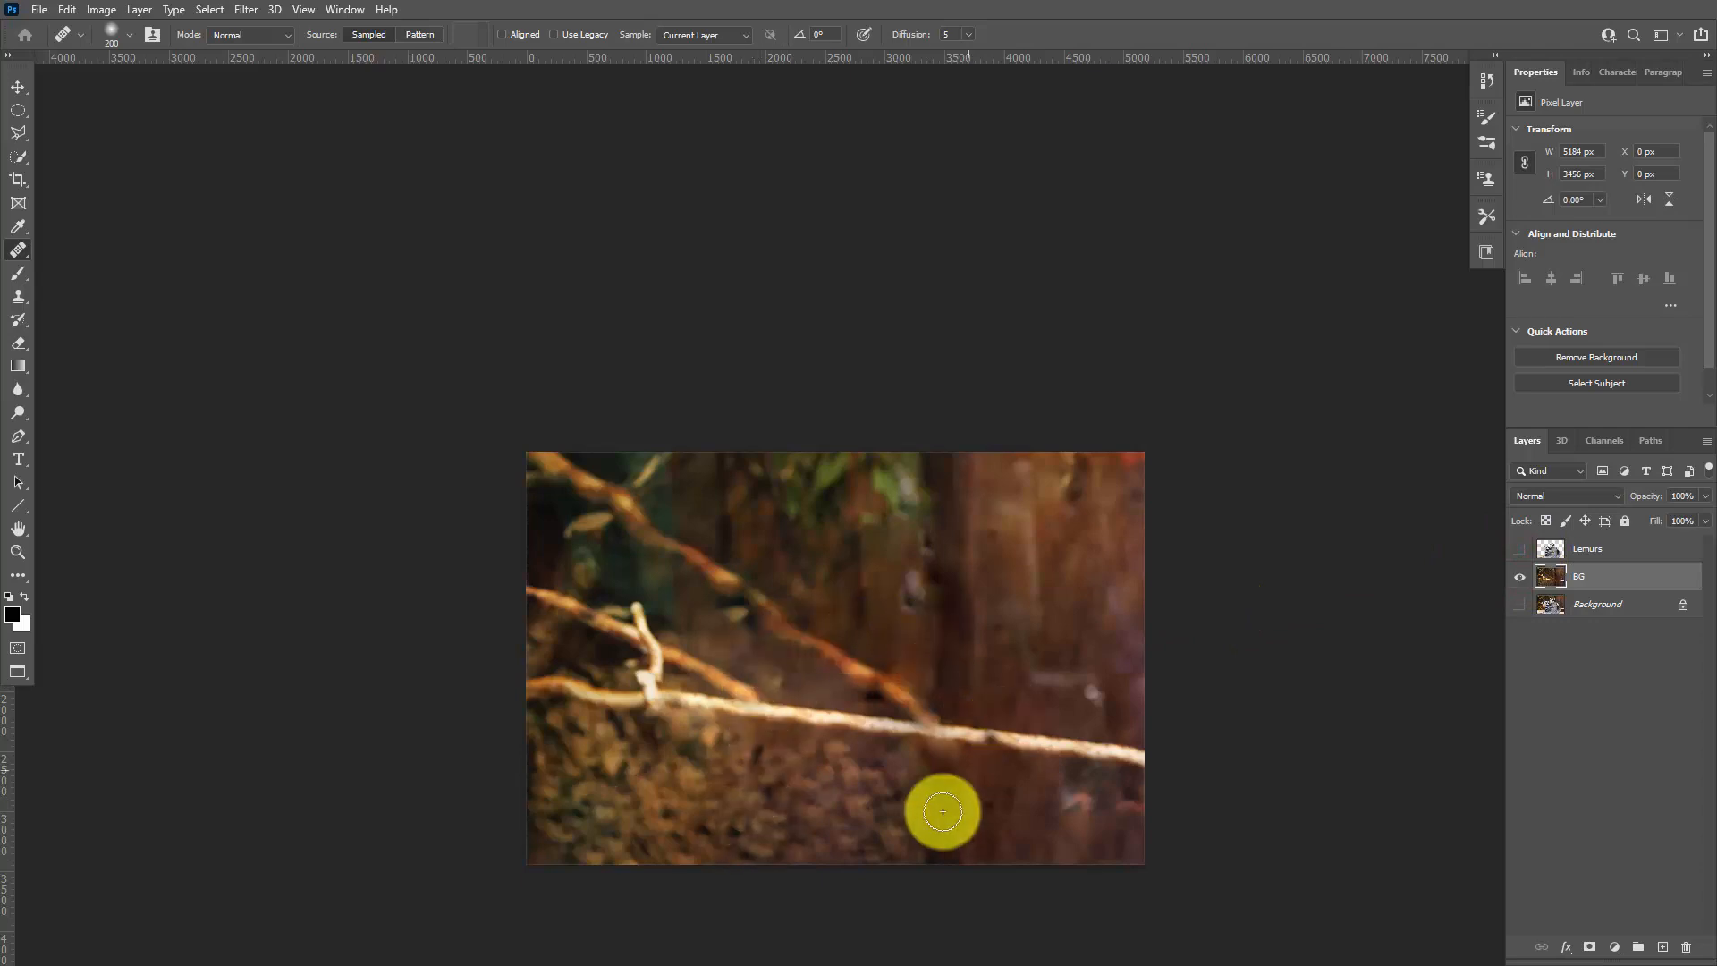
left_click(1520, 549)
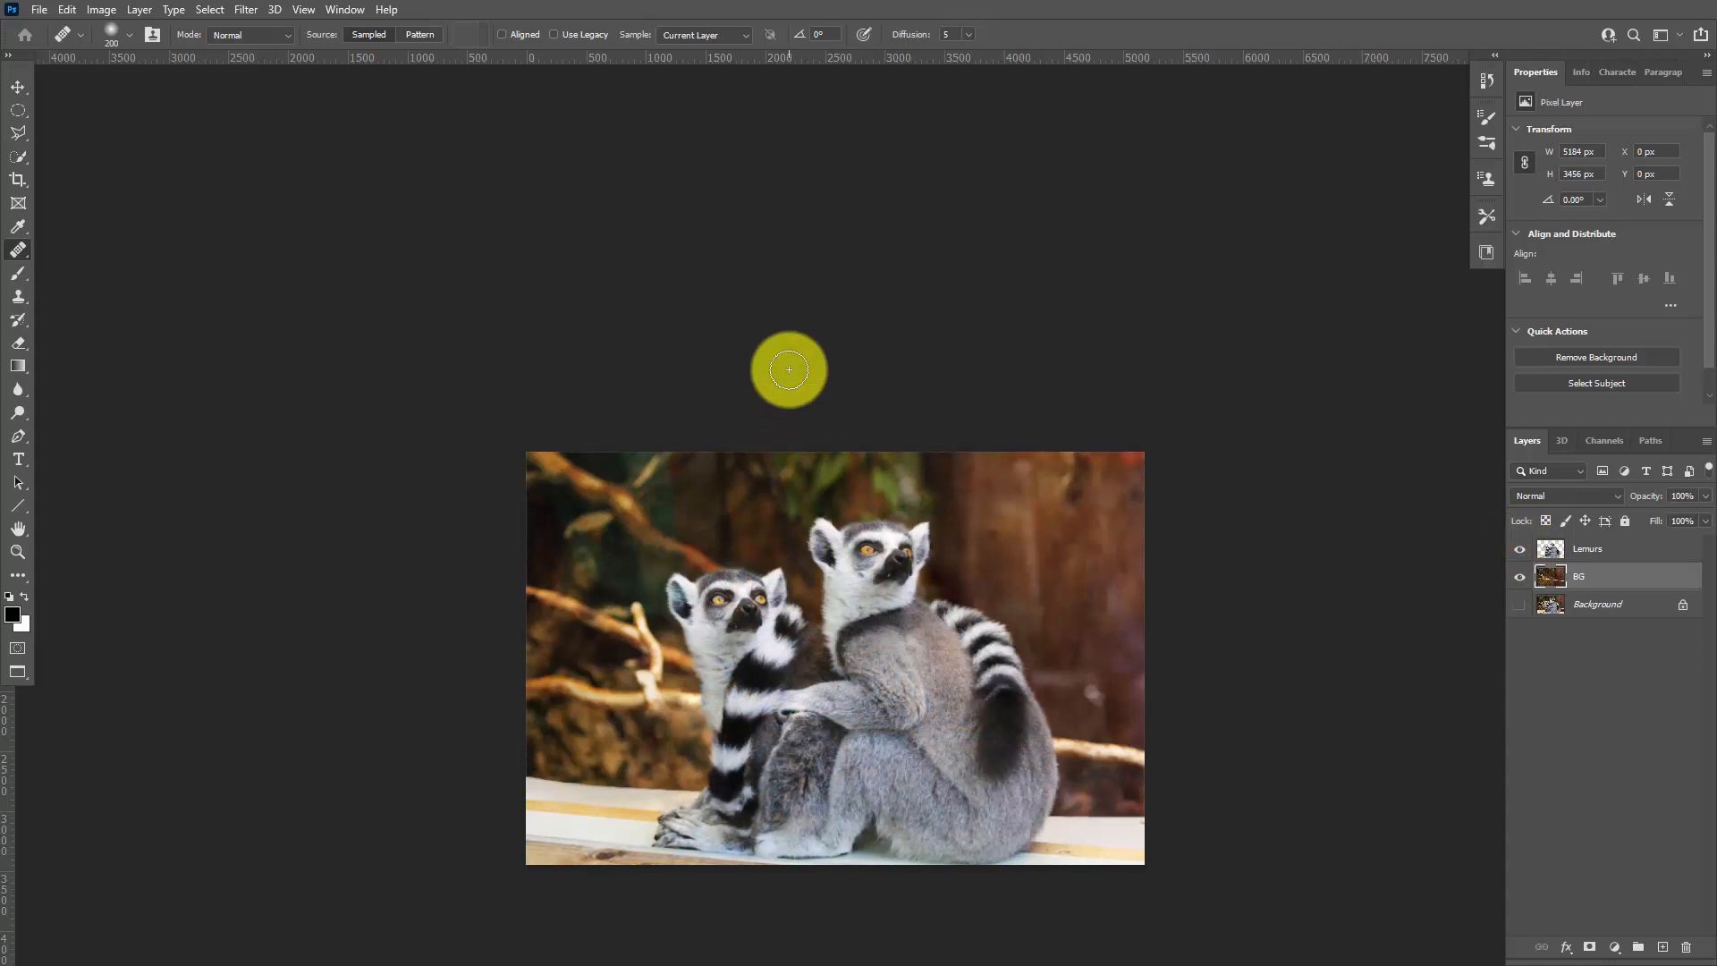
Scale the Lemurs layer to 75% with Free Transform and move it so the ledge sits on the image's bottom edge.
left_click(1574, 551)
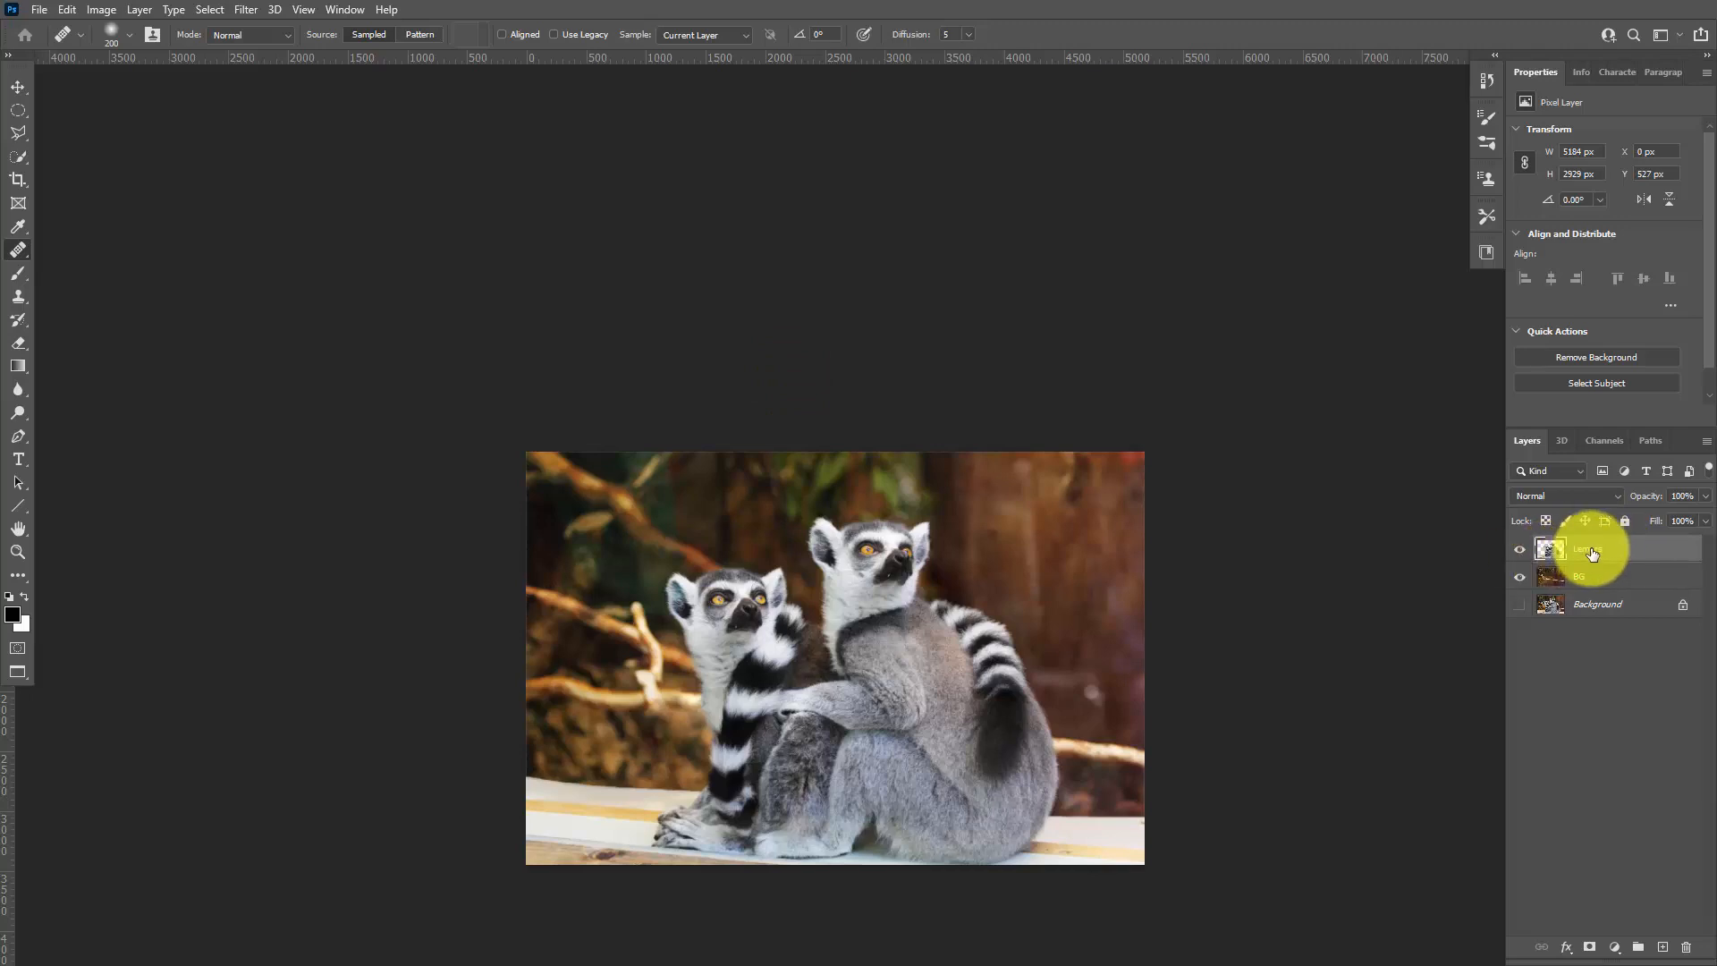
key("ctrl+t")
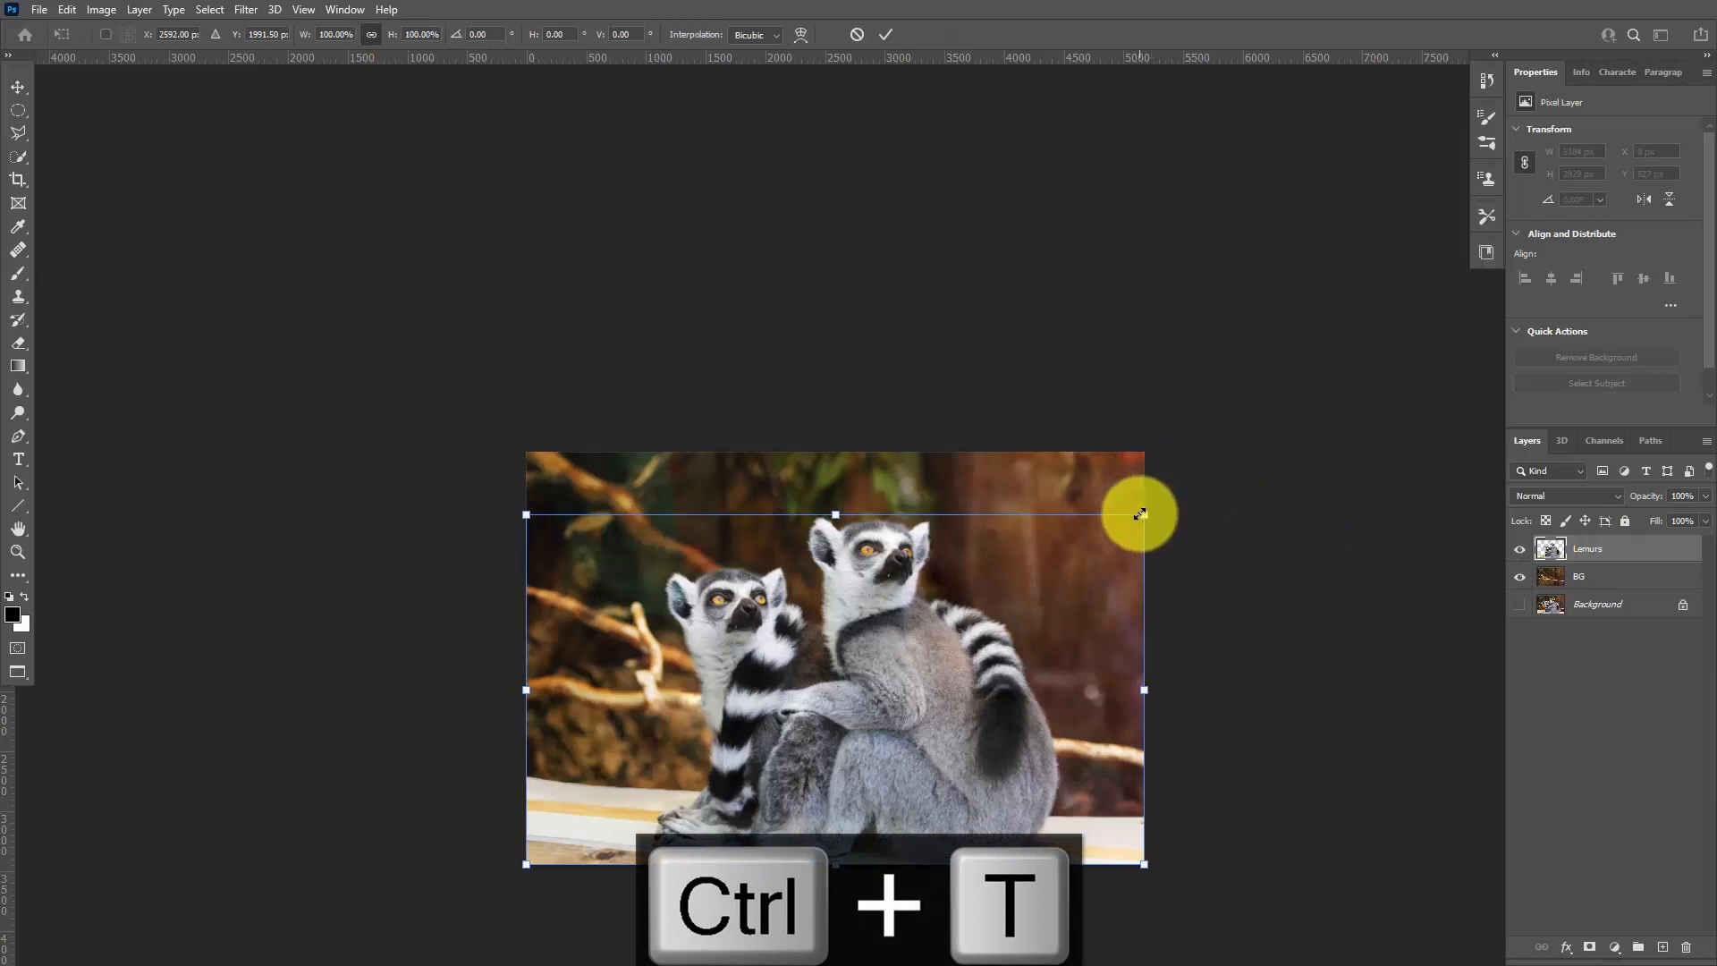
left_click_drag(1143, 517, 989, 552)
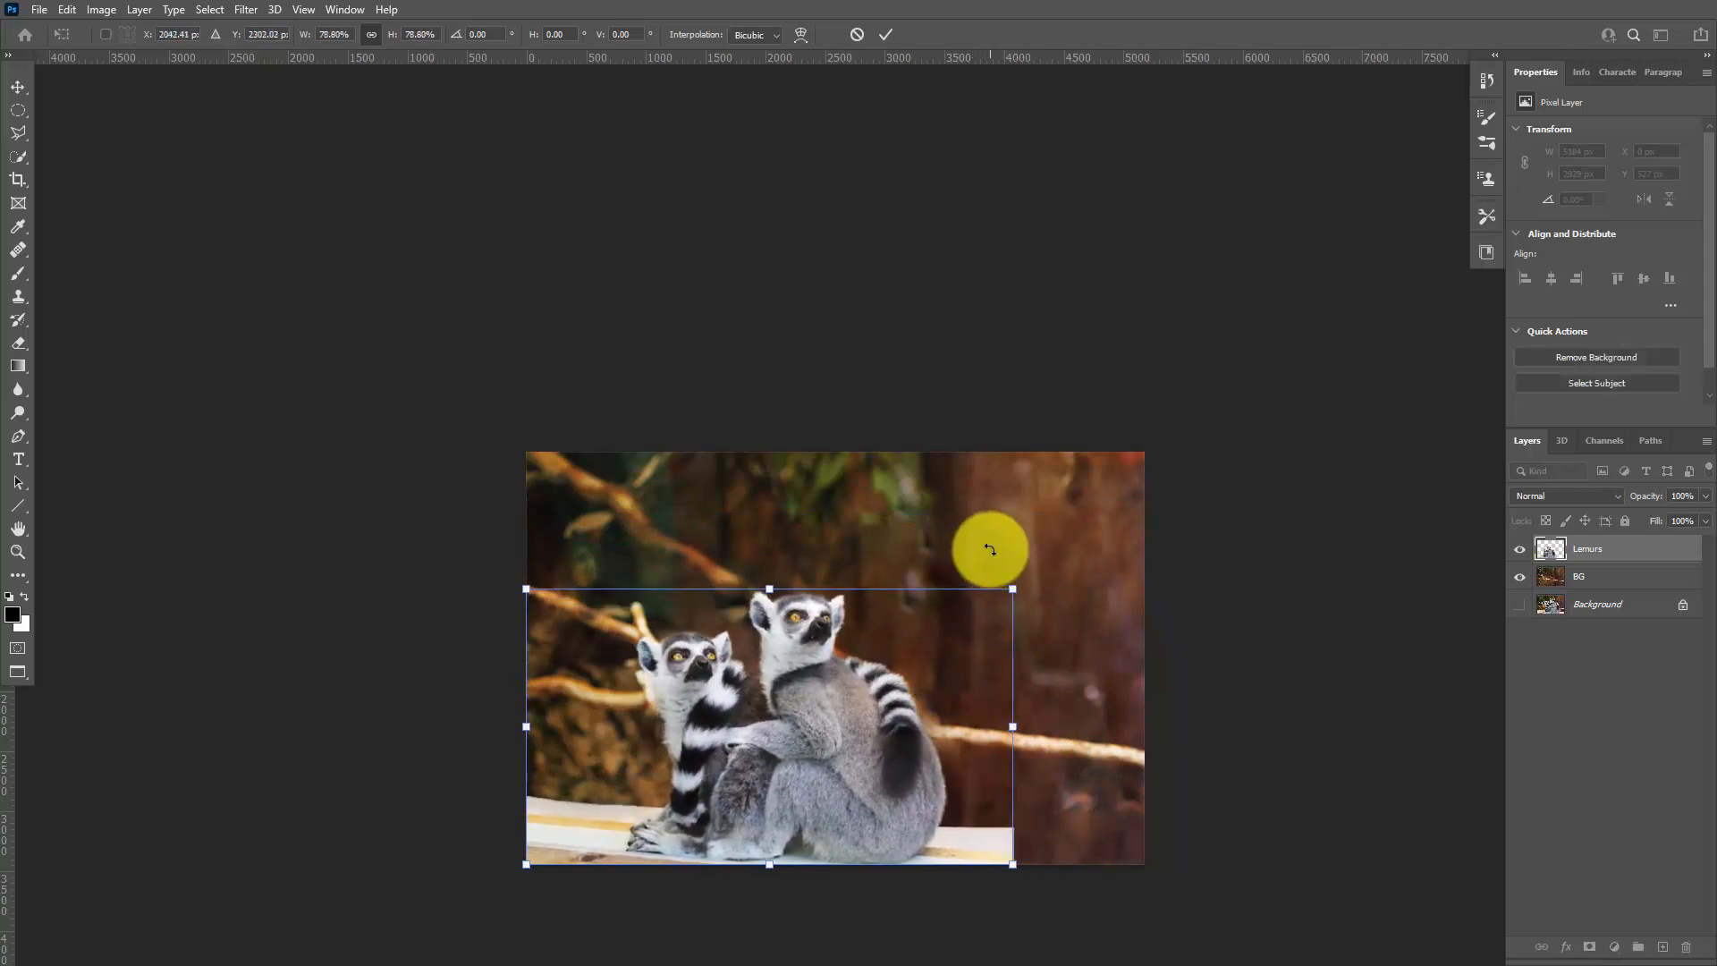
left_click(348, 35)
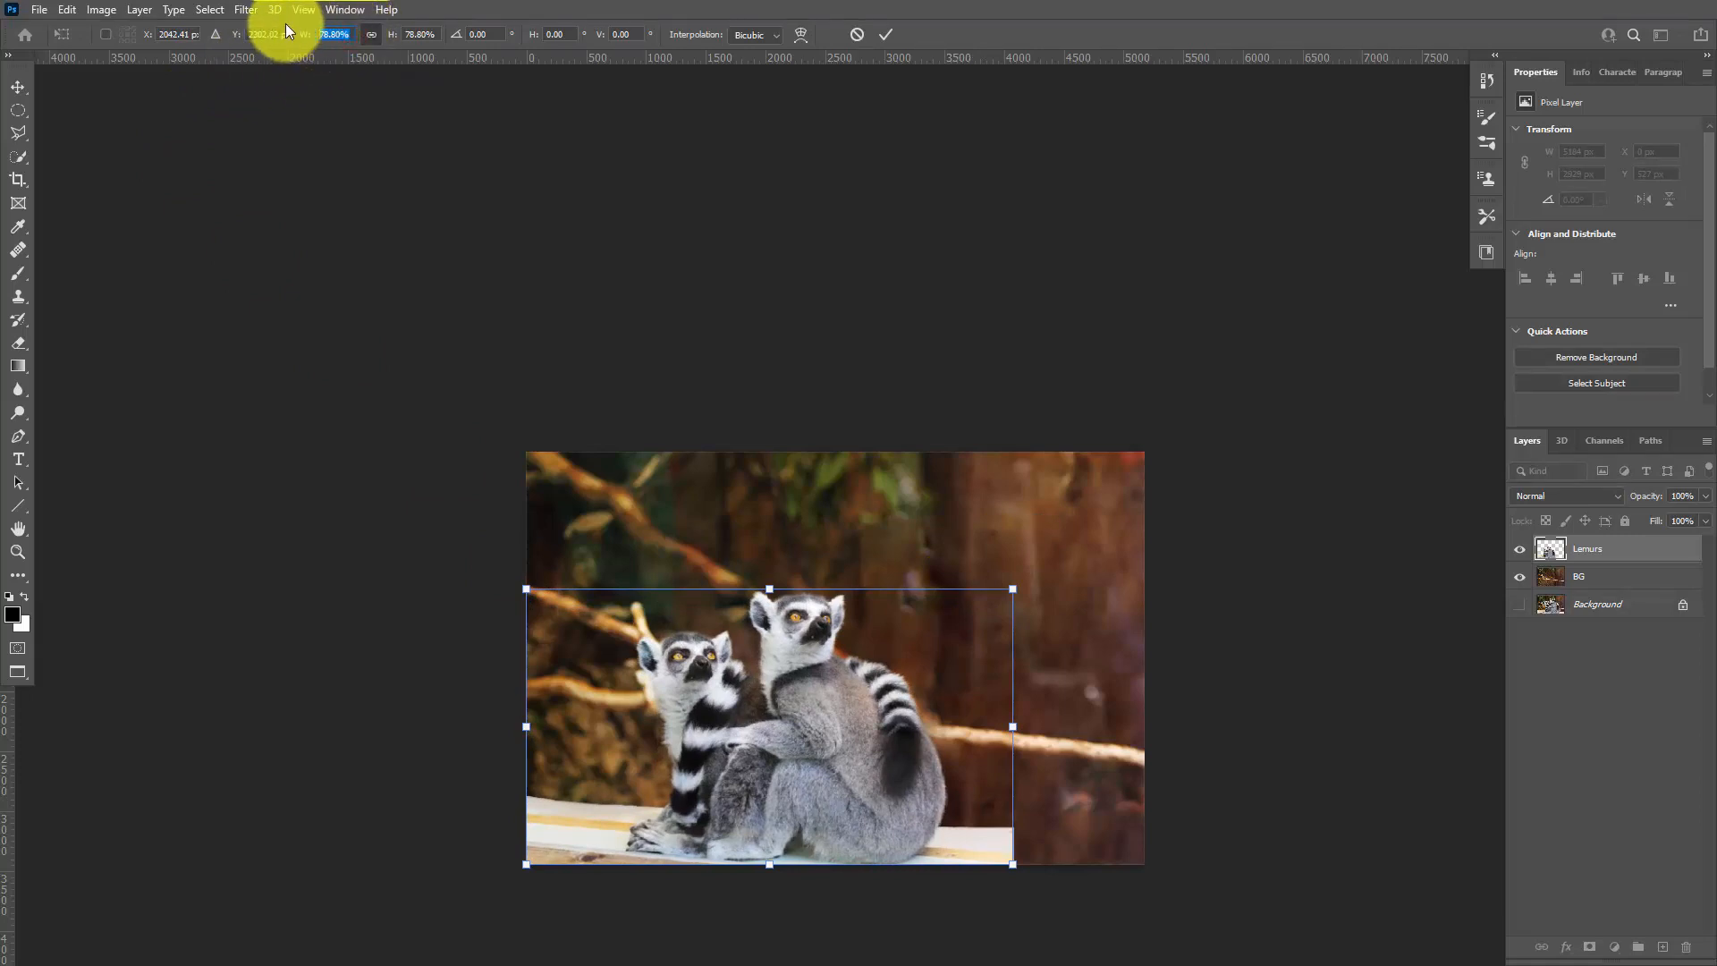
type("75")
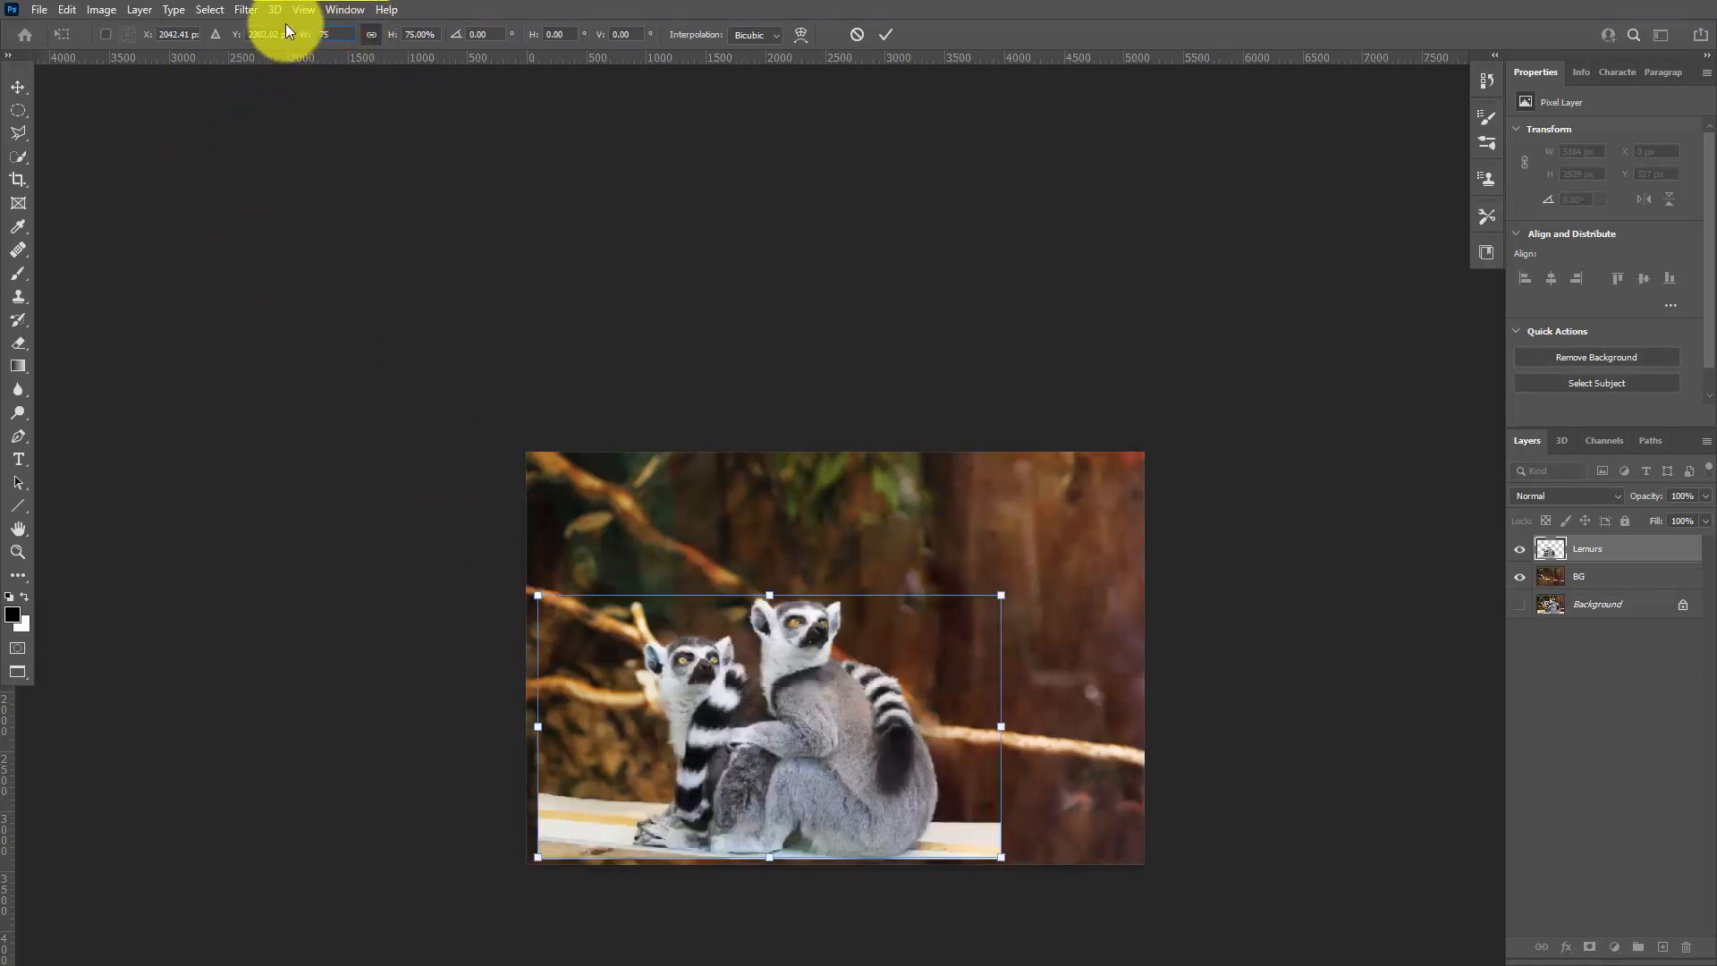
key("Tab")
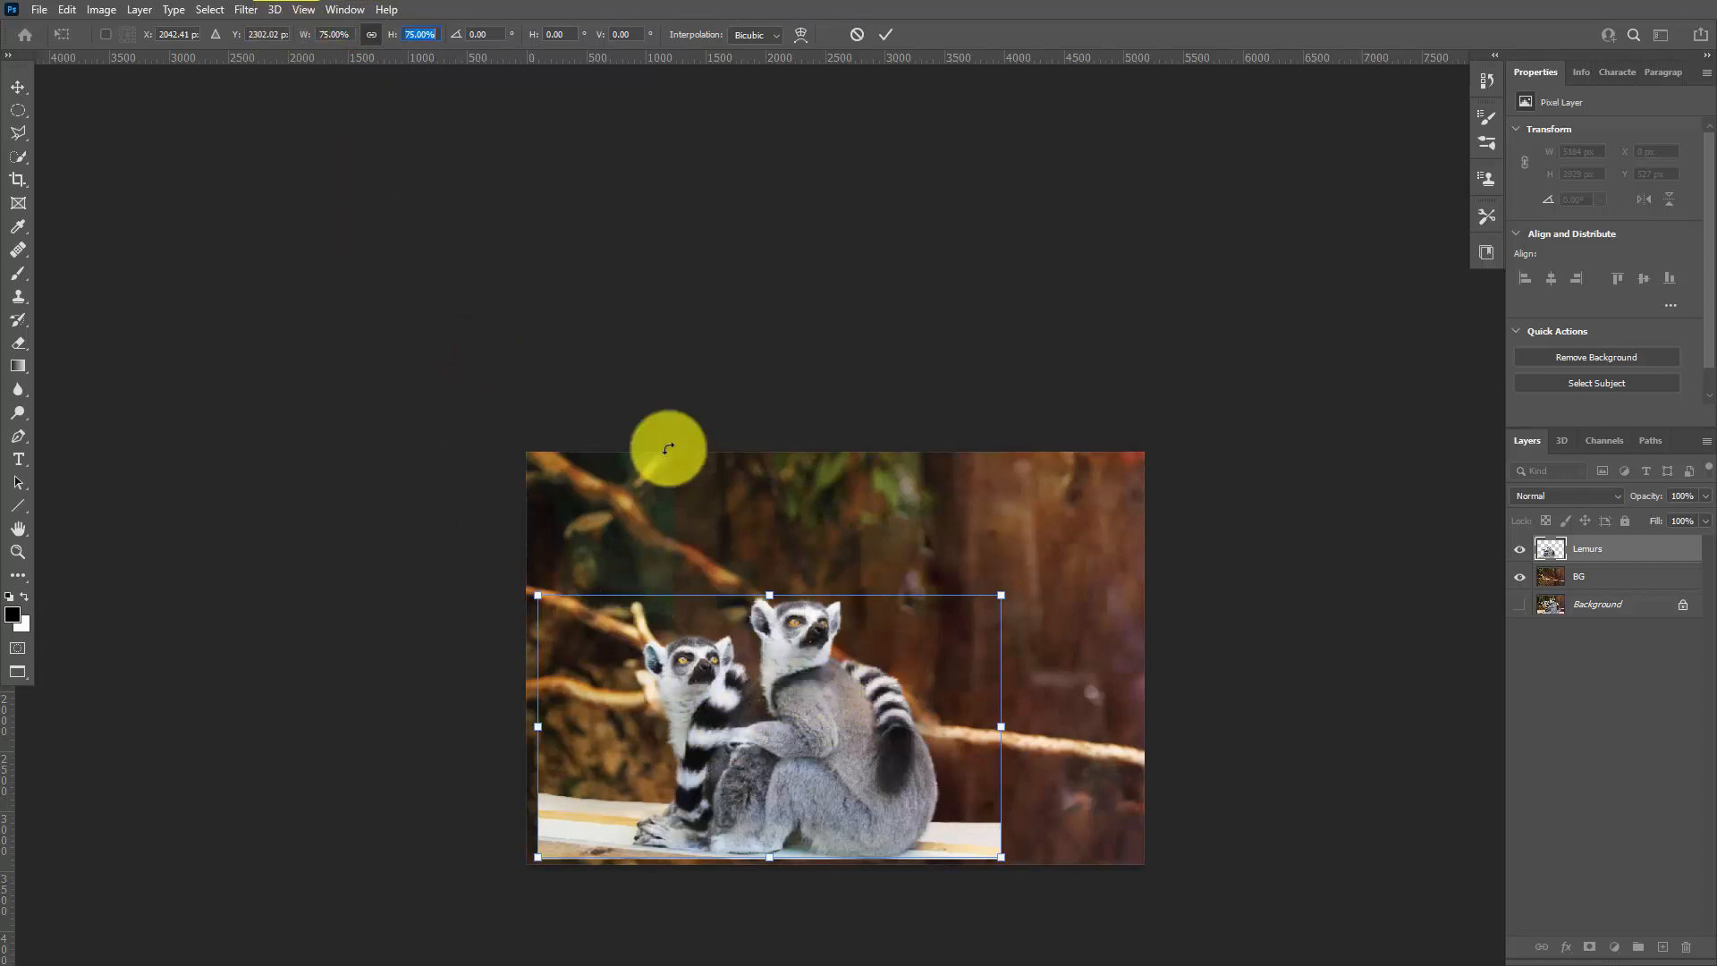
left_click(885, 36)
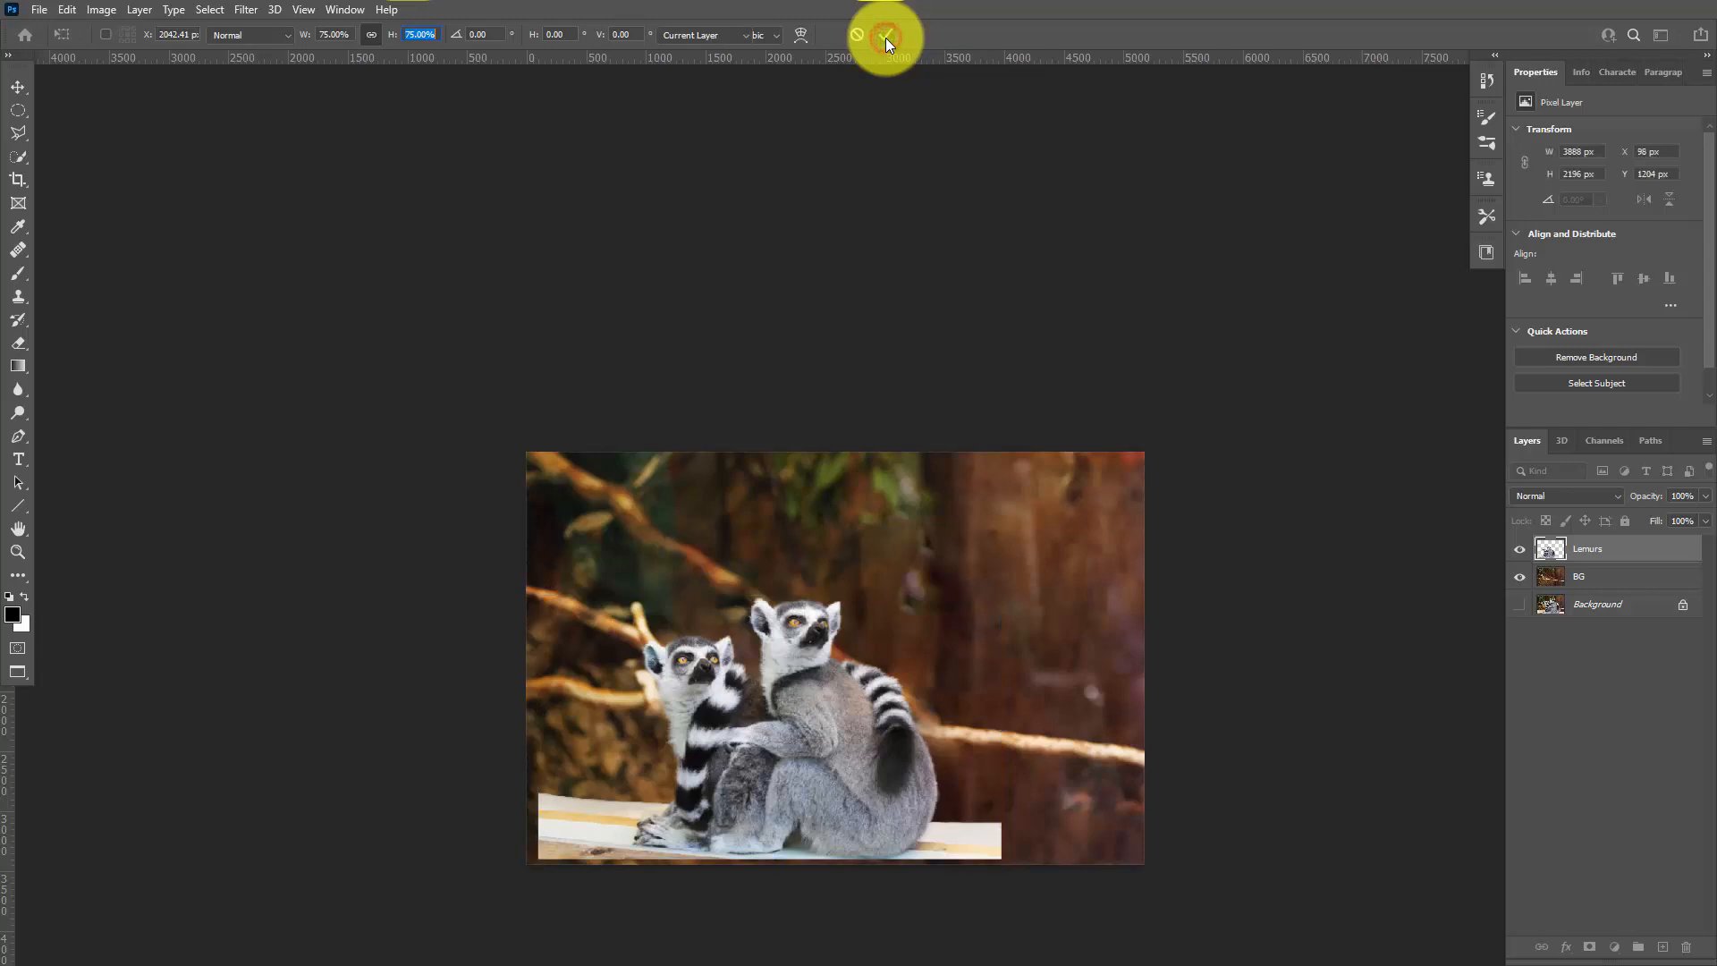
key("j")
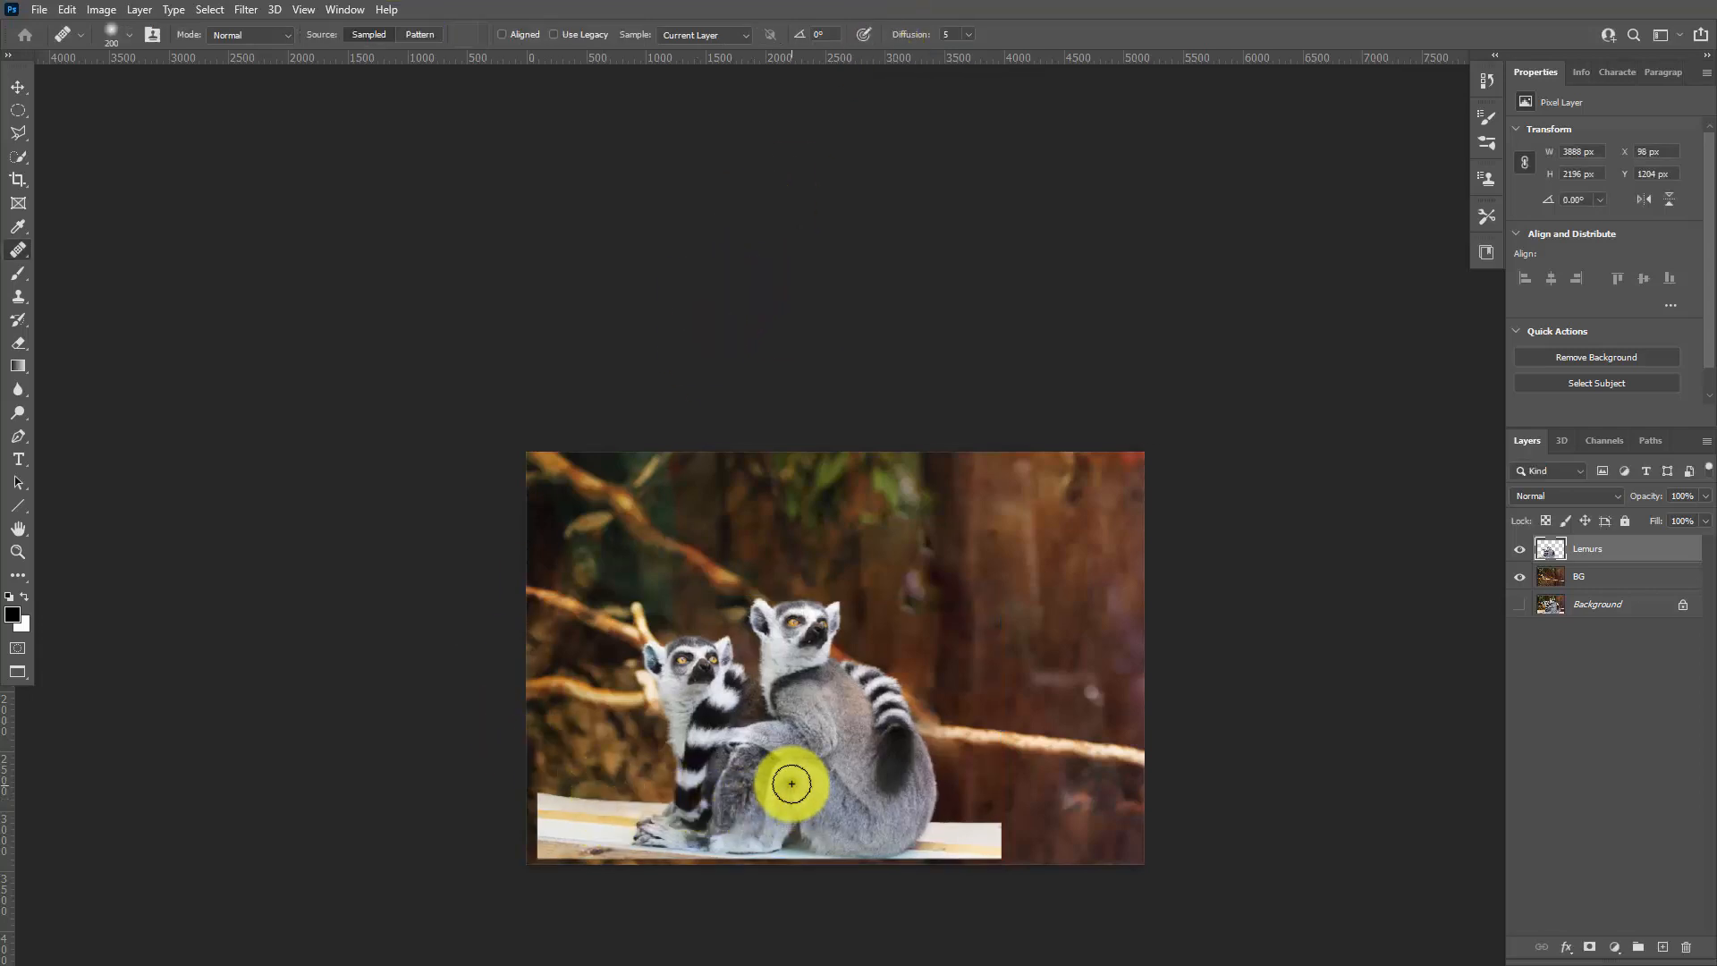
left_click(20, 87)
left_click_drag(847, 765, 882, 760)
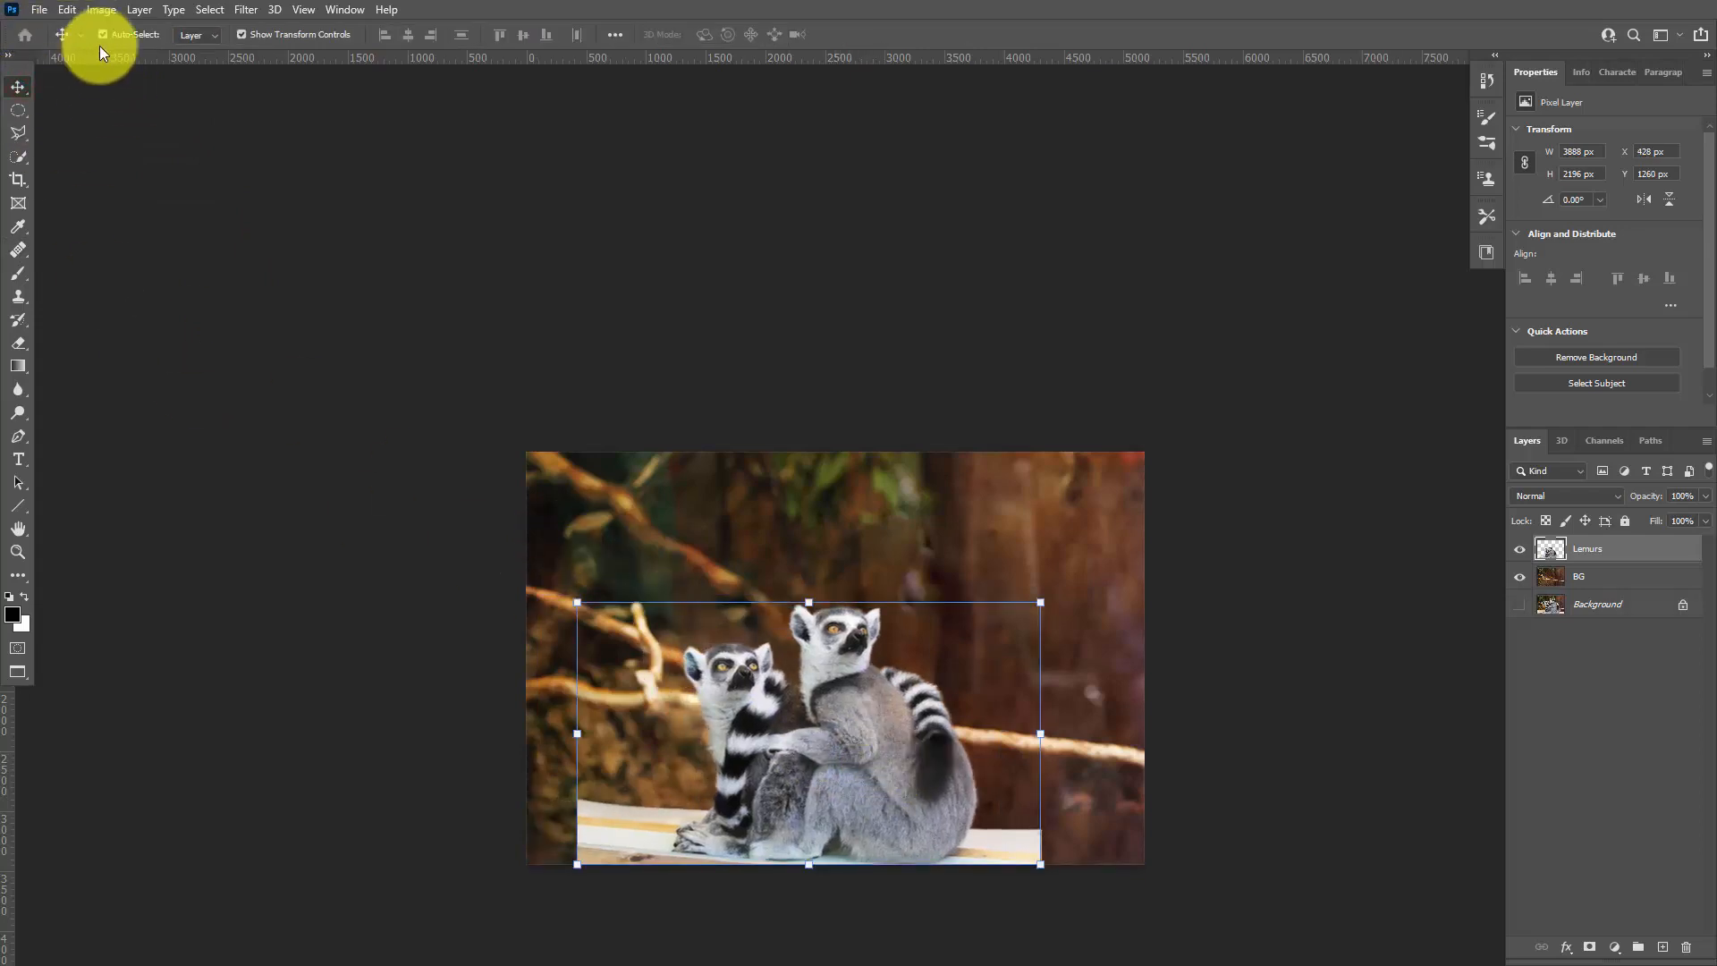
Stretch the Lemurs layer's ledge with Content-Aware Scale to about 160% width, and shift the layer left to X -524 px.
left_click(68, 11)
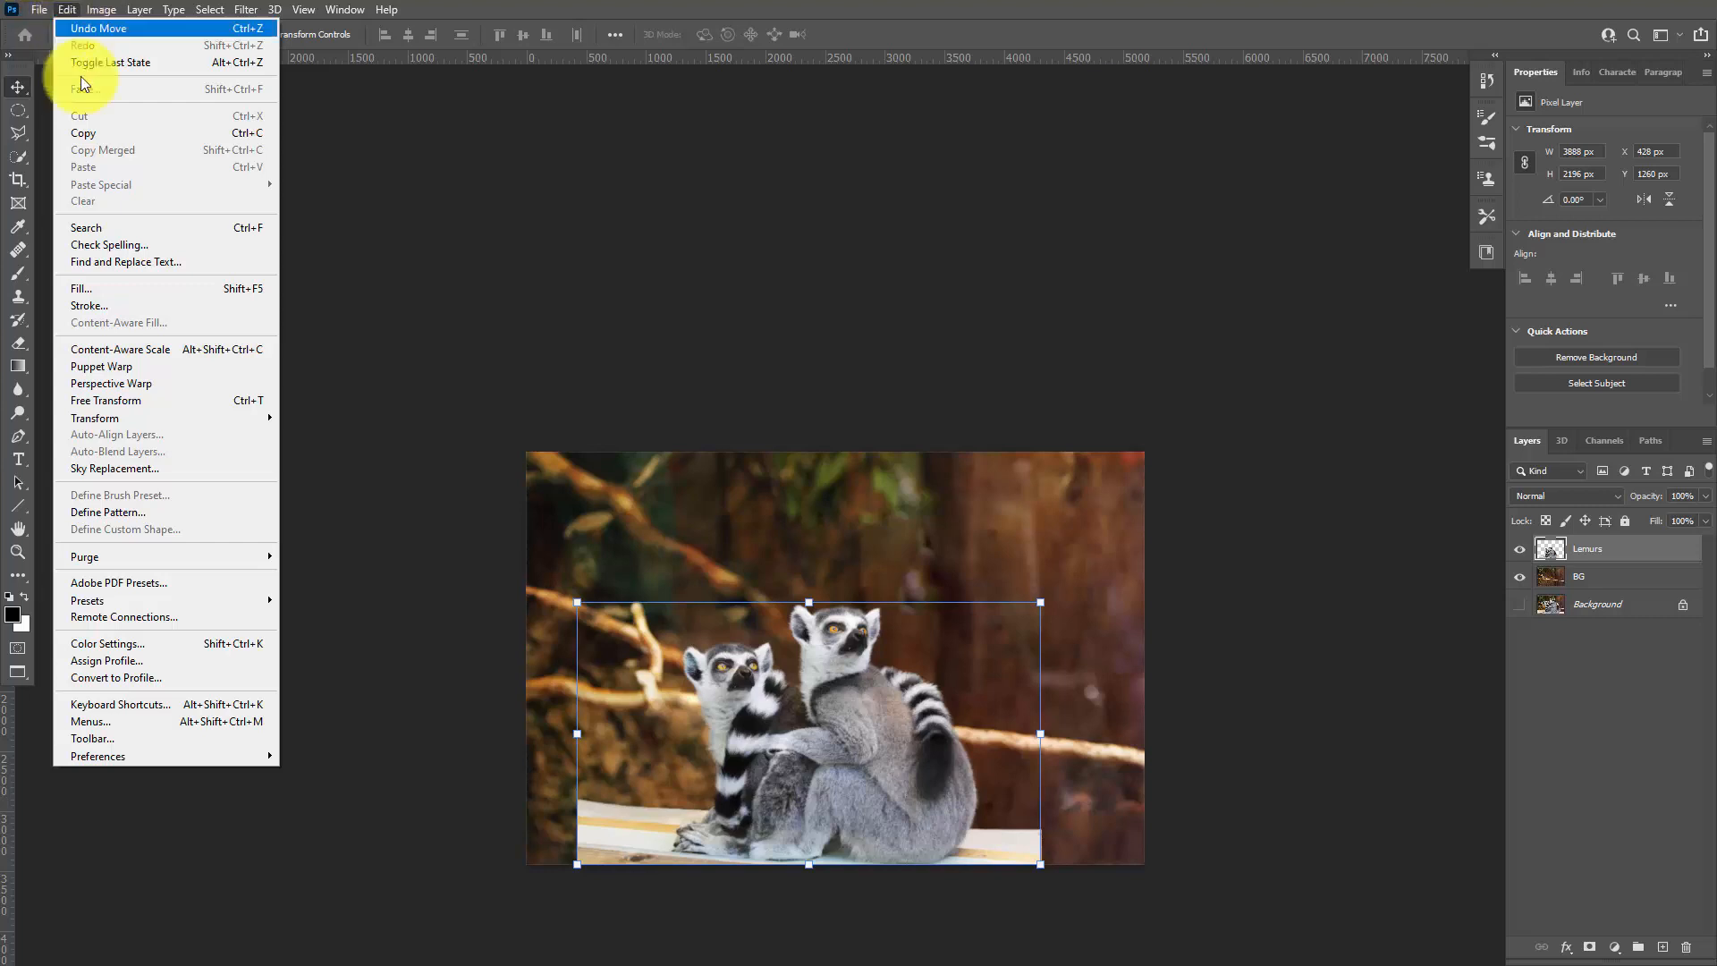
left_click(129, 349)
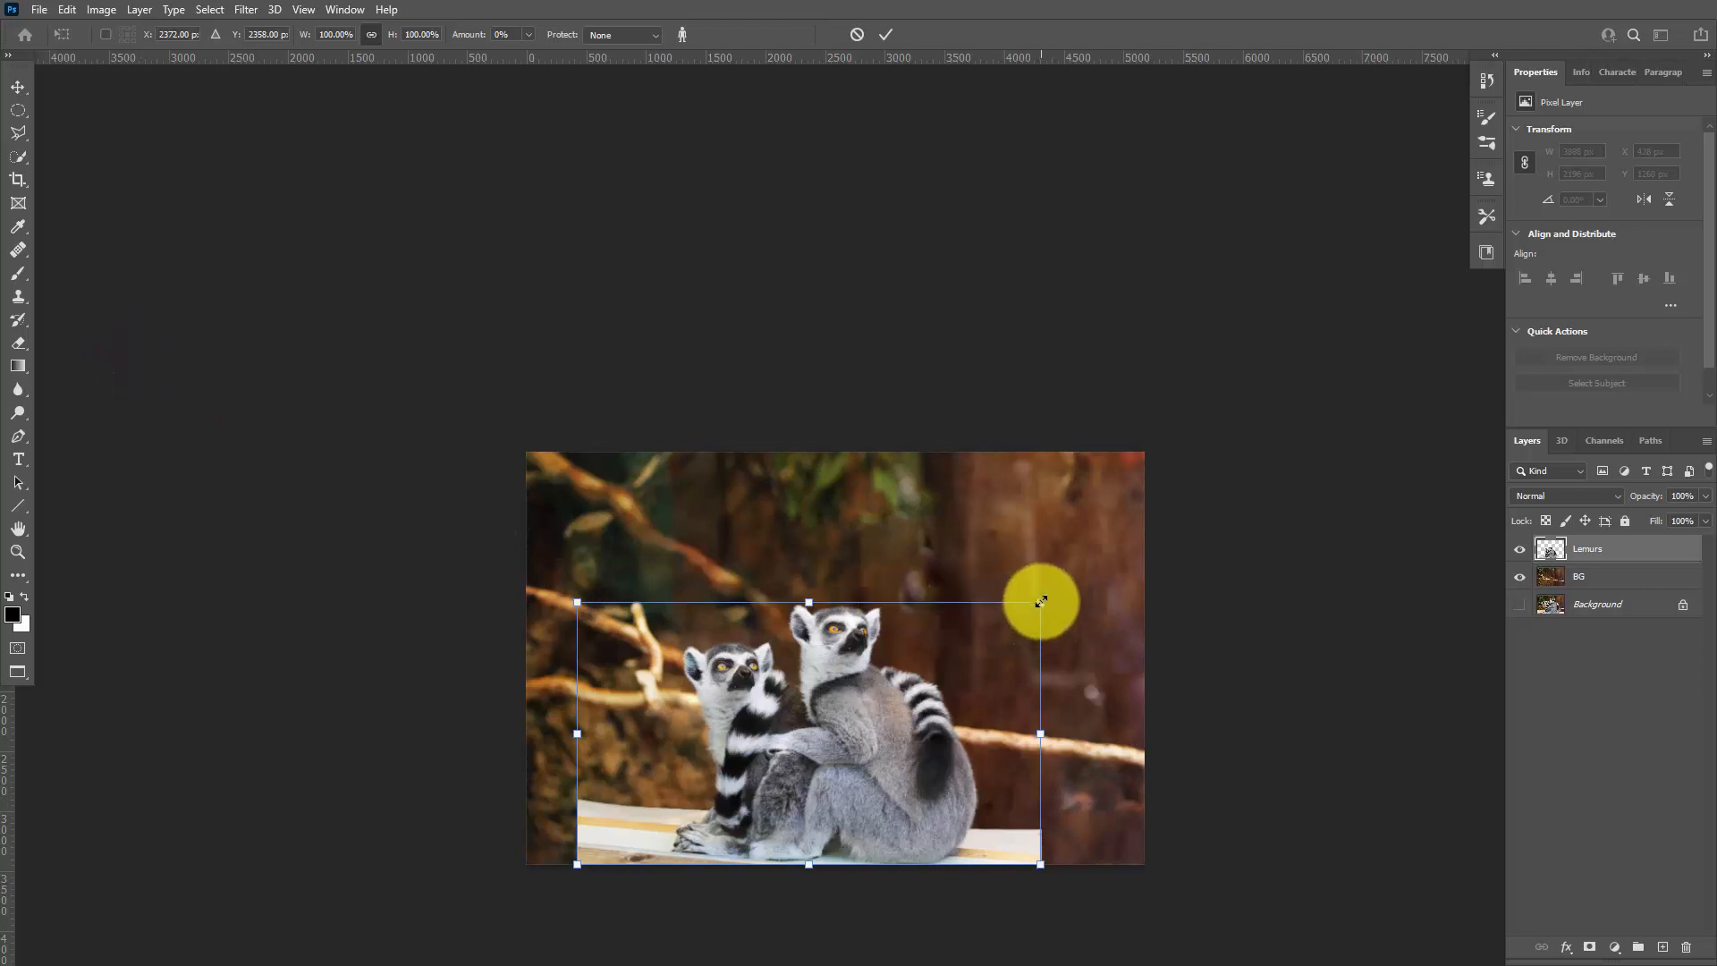
left_click_drag(1039, 602, 1005, 537)
key("ctrl+z")
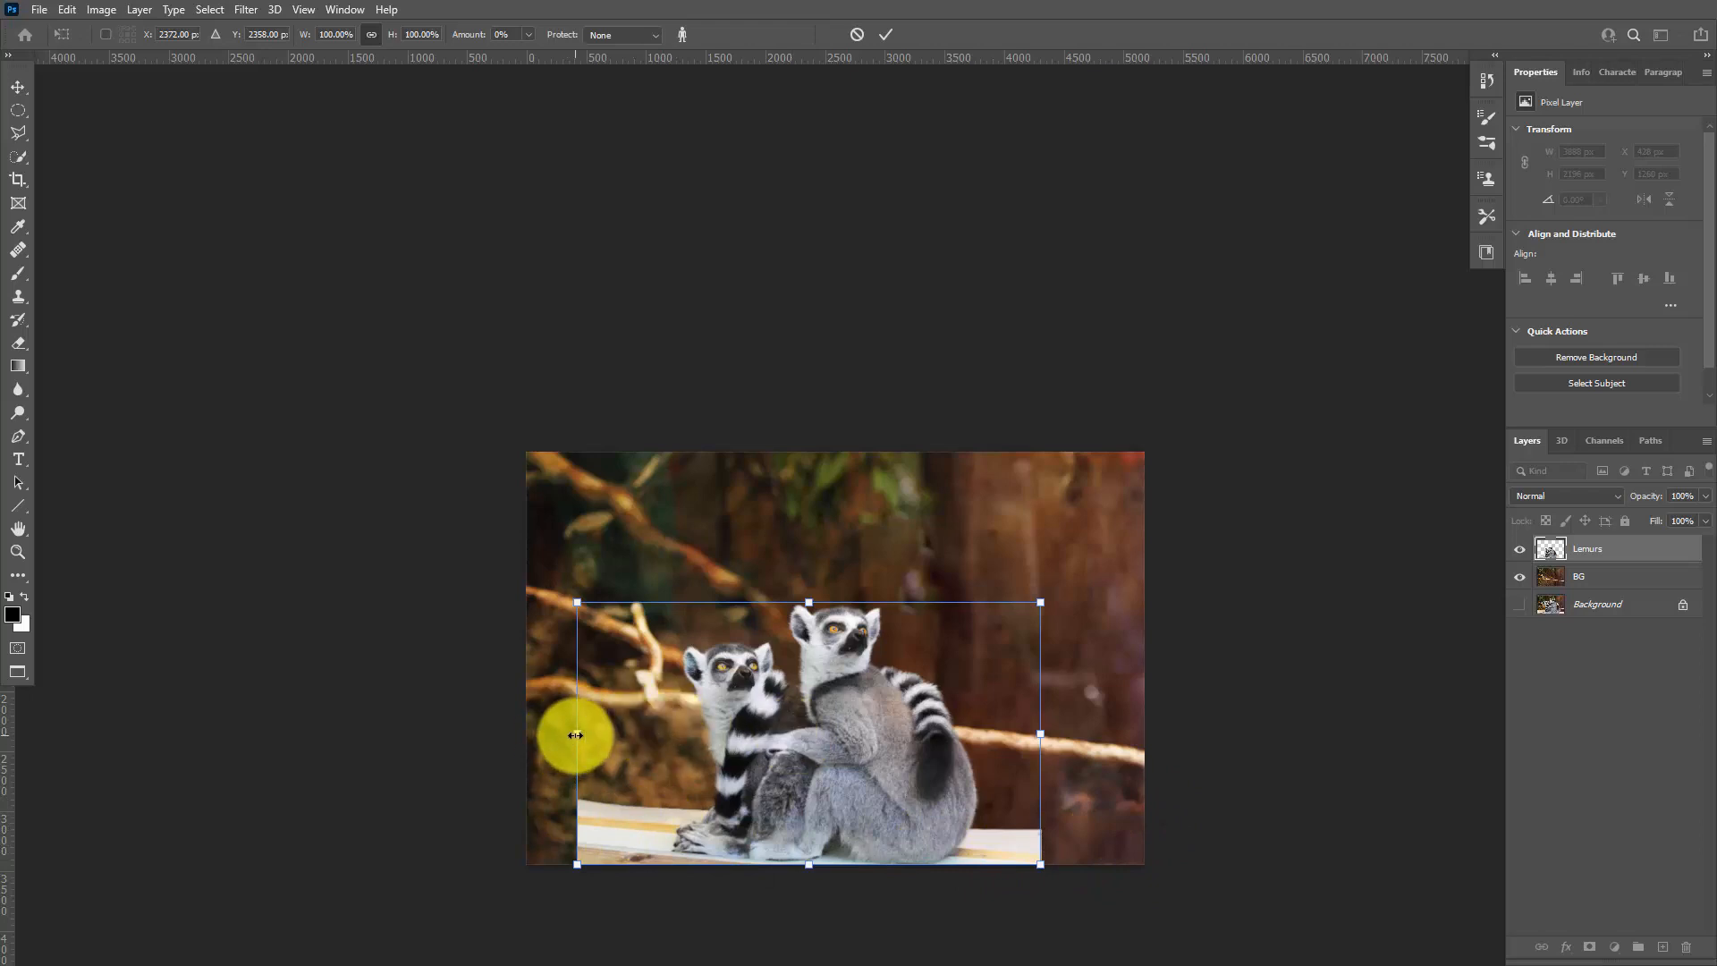
left_click_drag(575, 735, 526, 734)
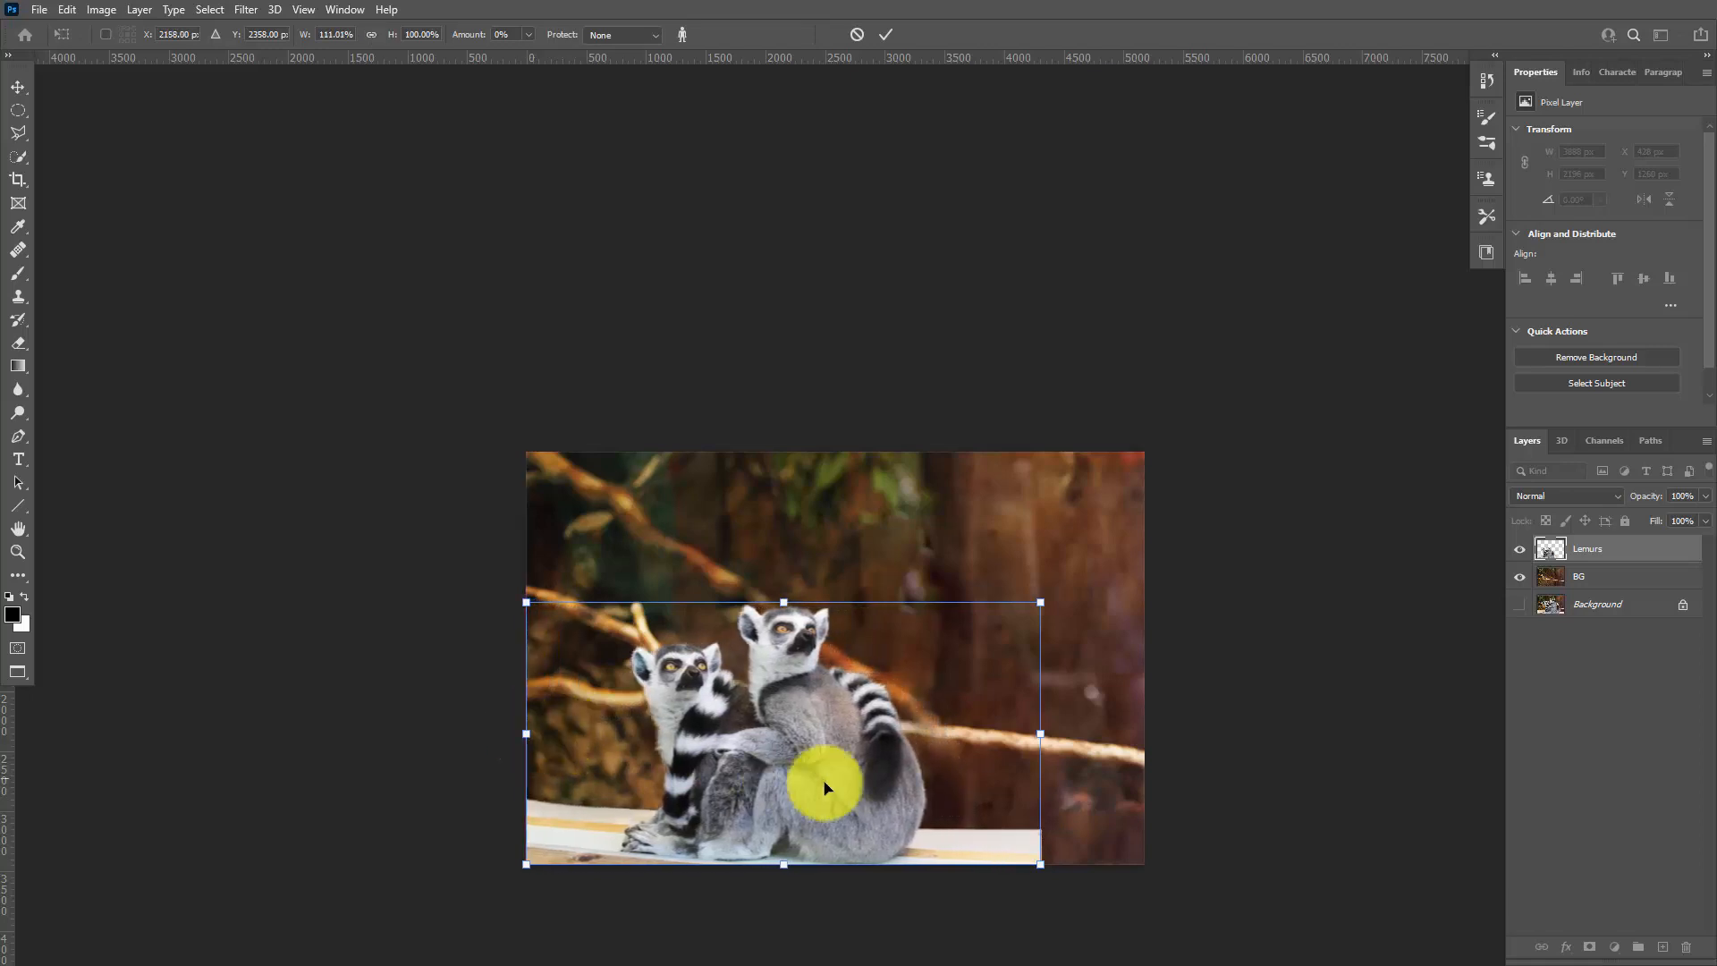
left_click_drag(1042, 735, 1144, 743)
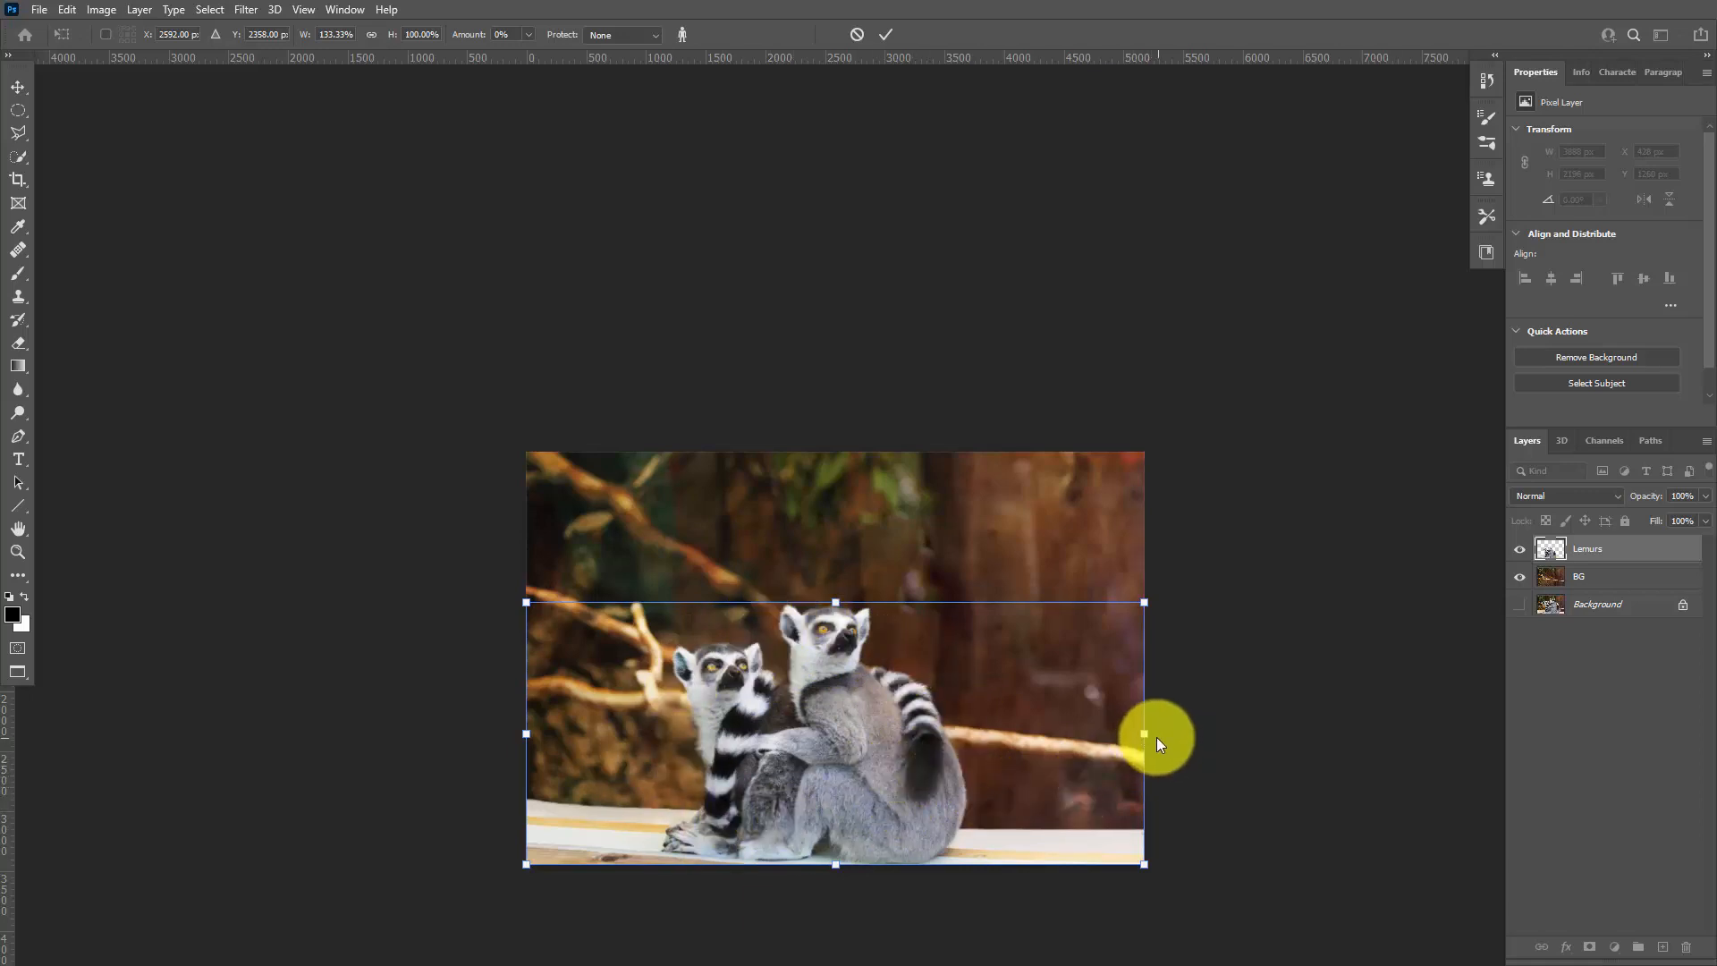
left_click_drag(1144, 733, 1269, 721)
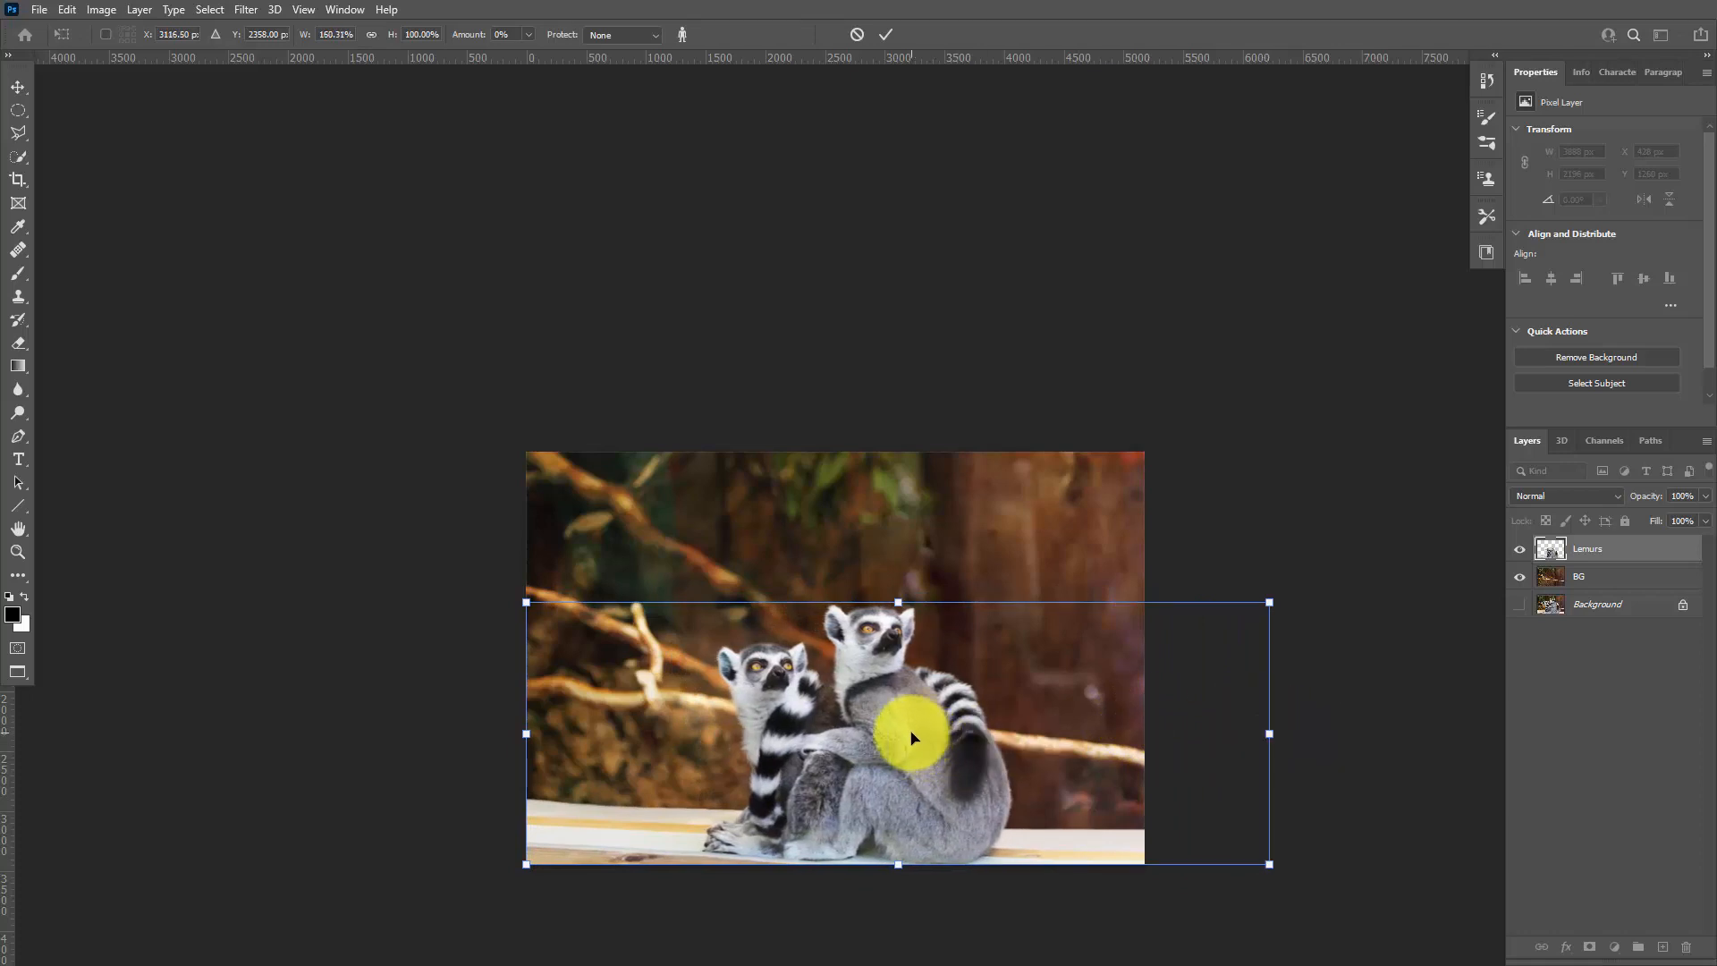
key("Return")
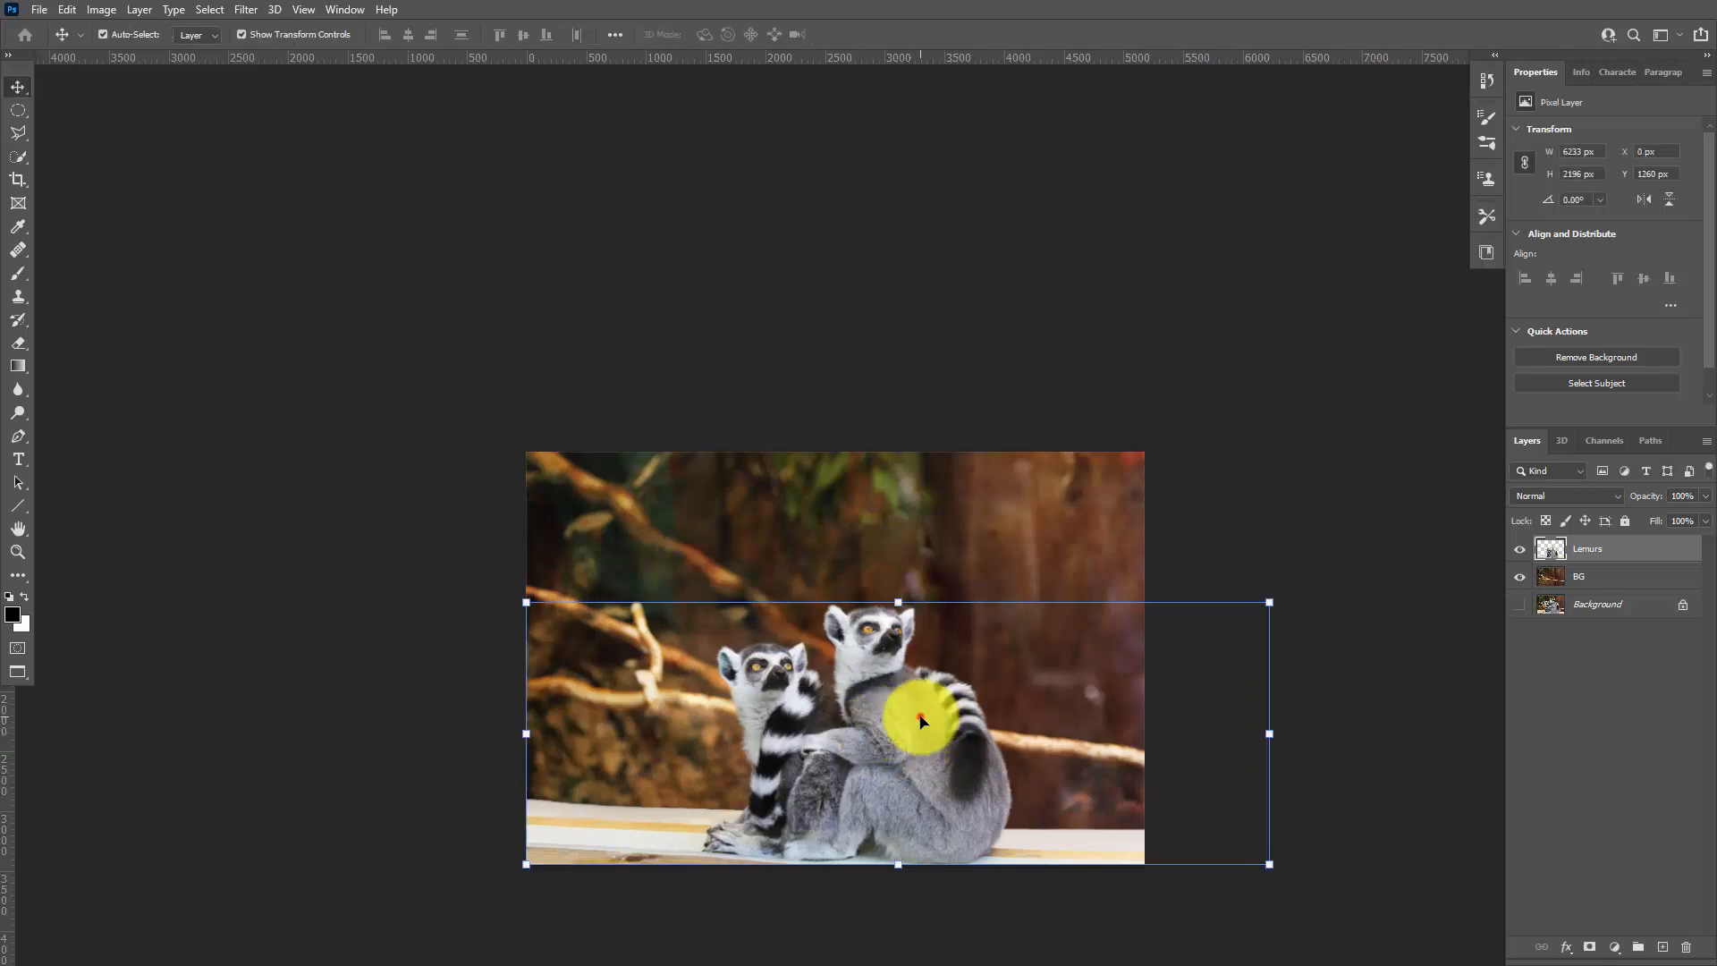
left_click_drag(921, 718, 856, 712)
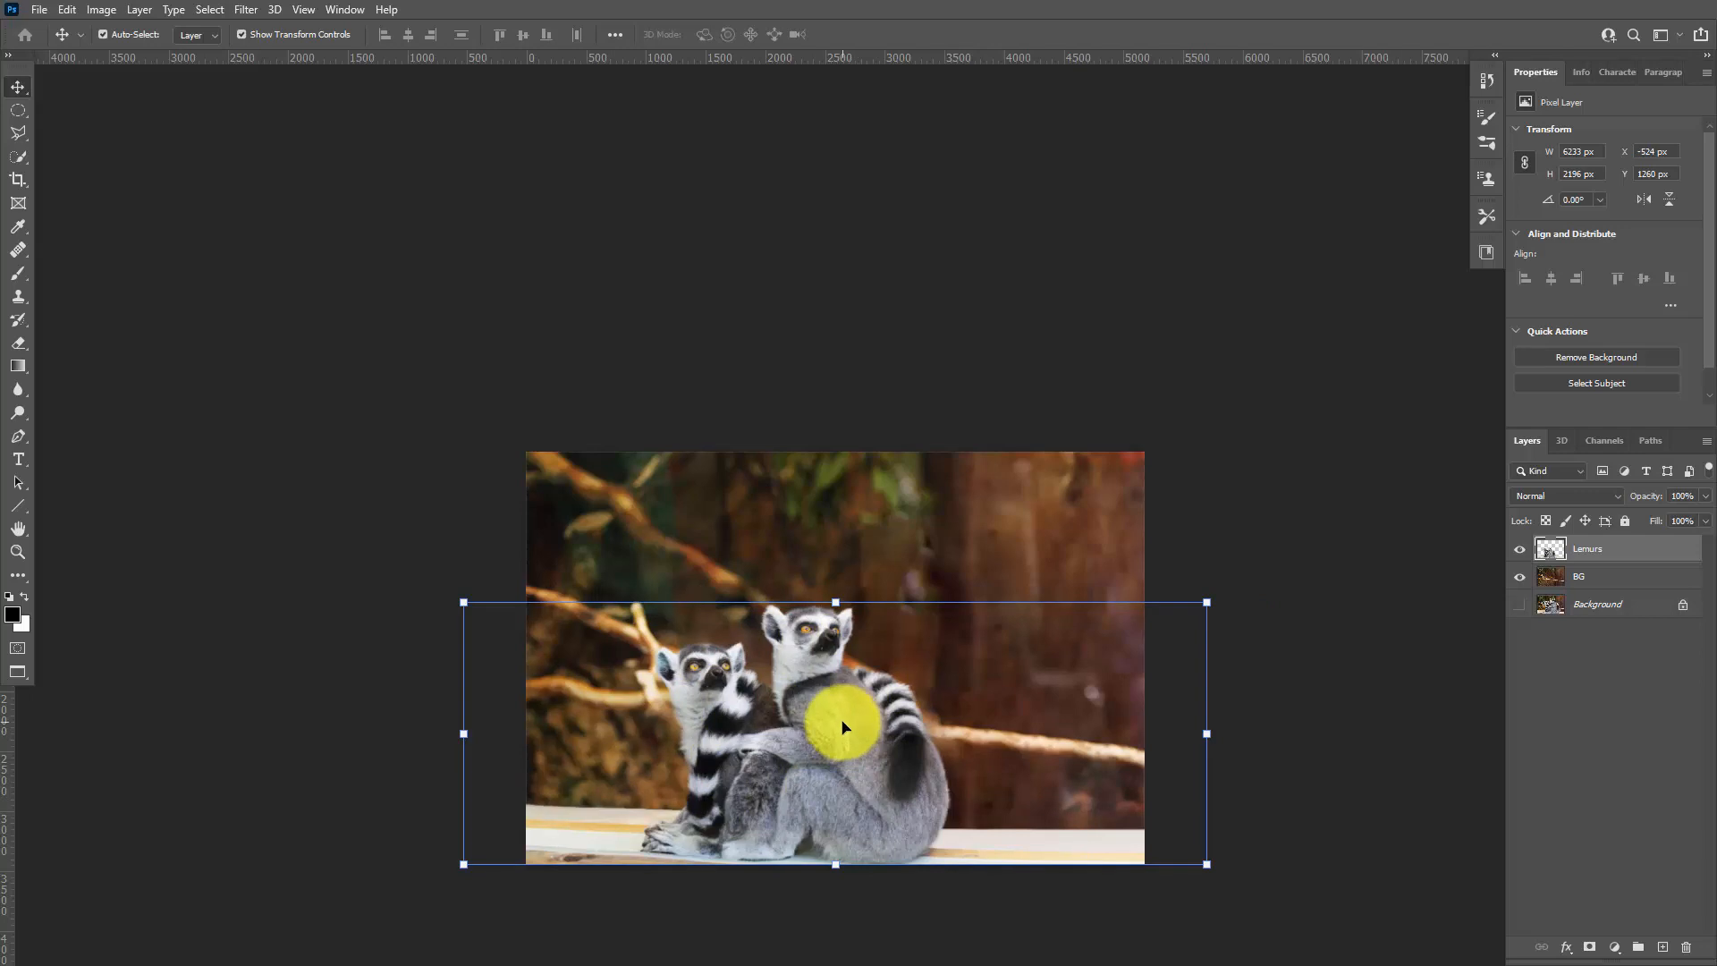
left_click_drag(836, 716, 822, 717)
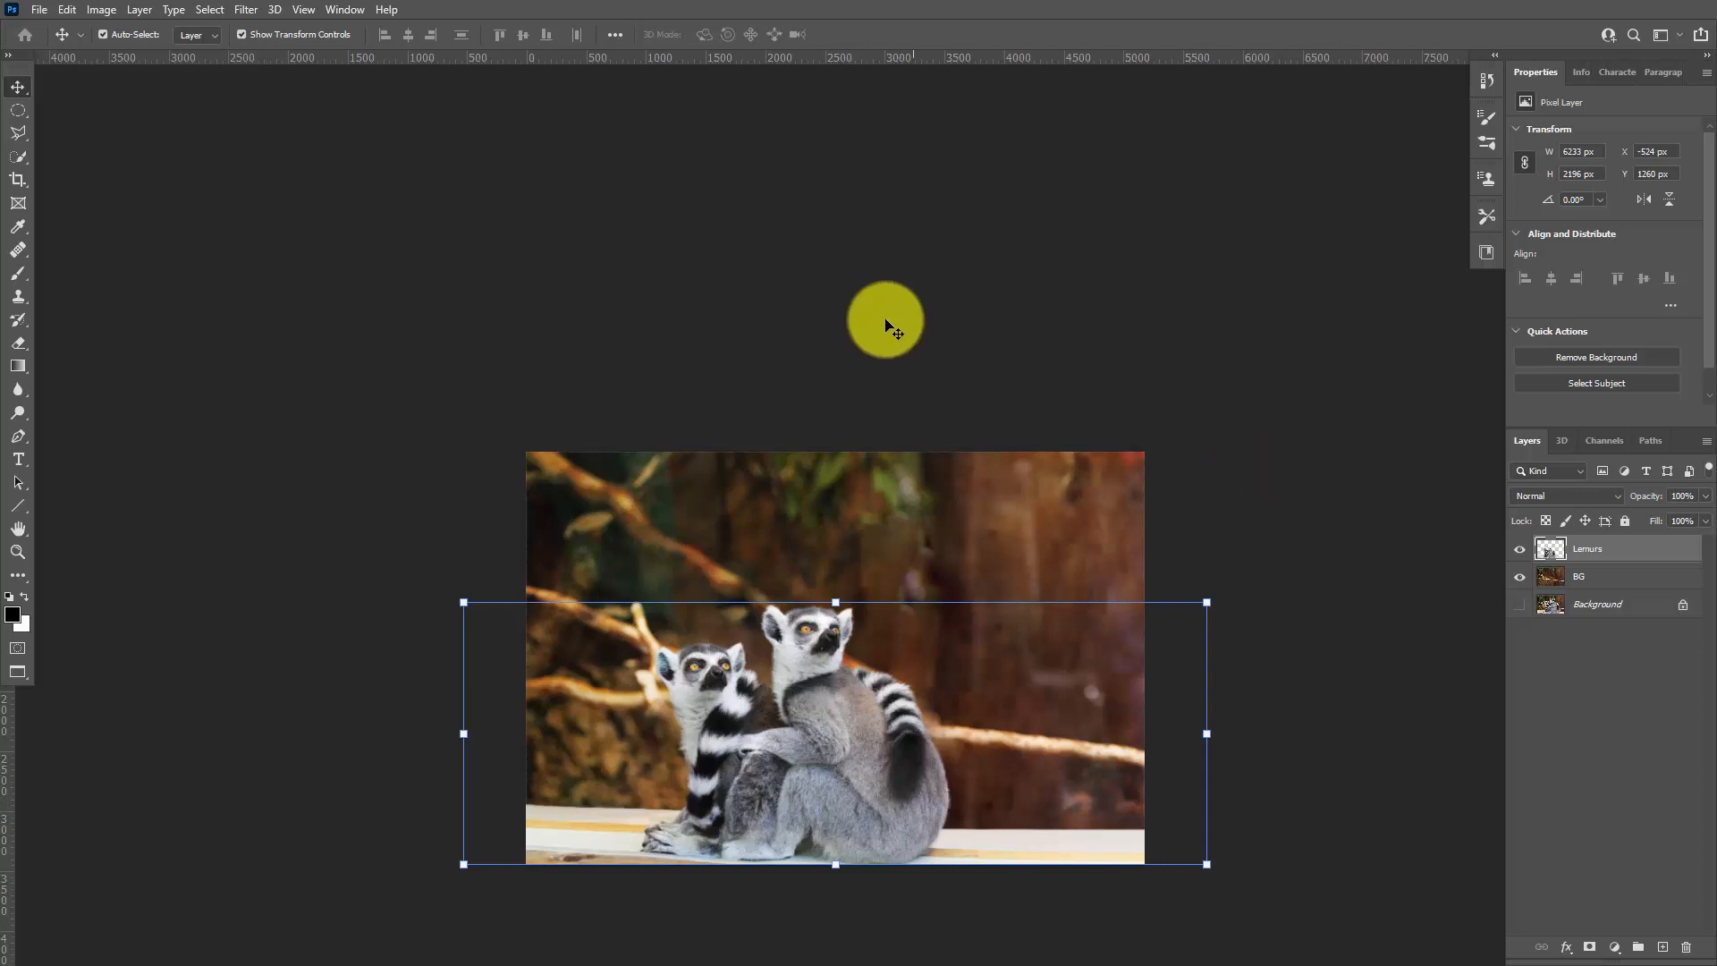
Save the document and resize the image to 800 px wide with its proportions kept.
left_click(39, 11)
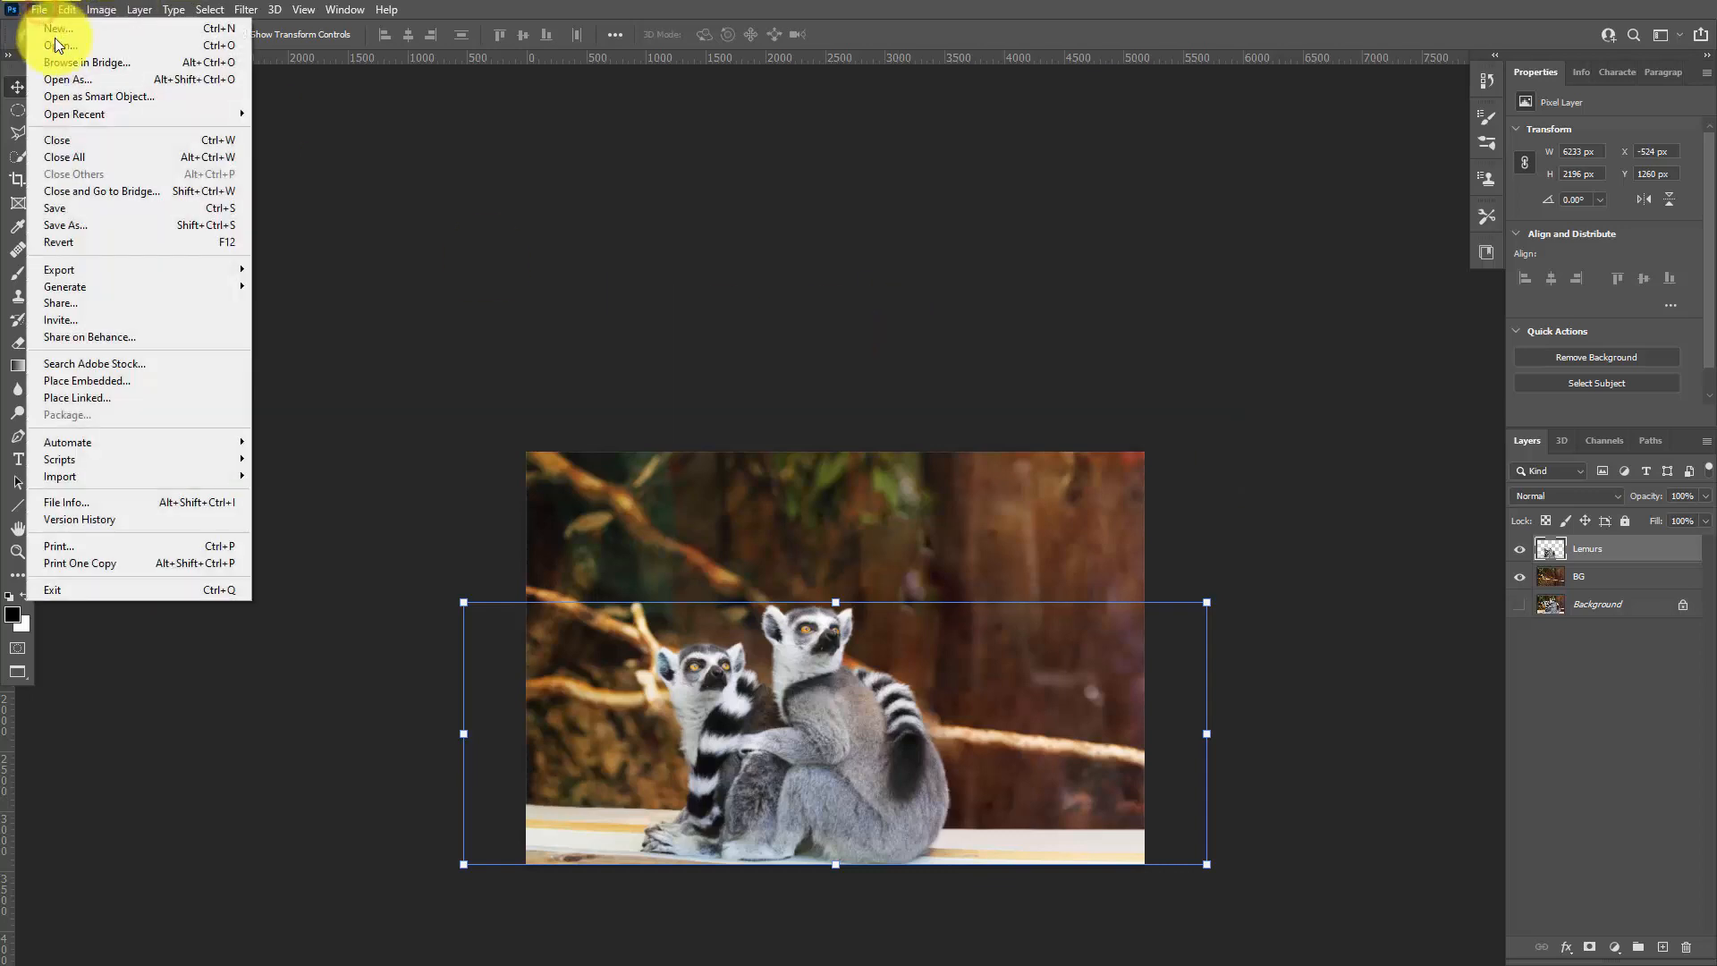
left_click(59, 209)
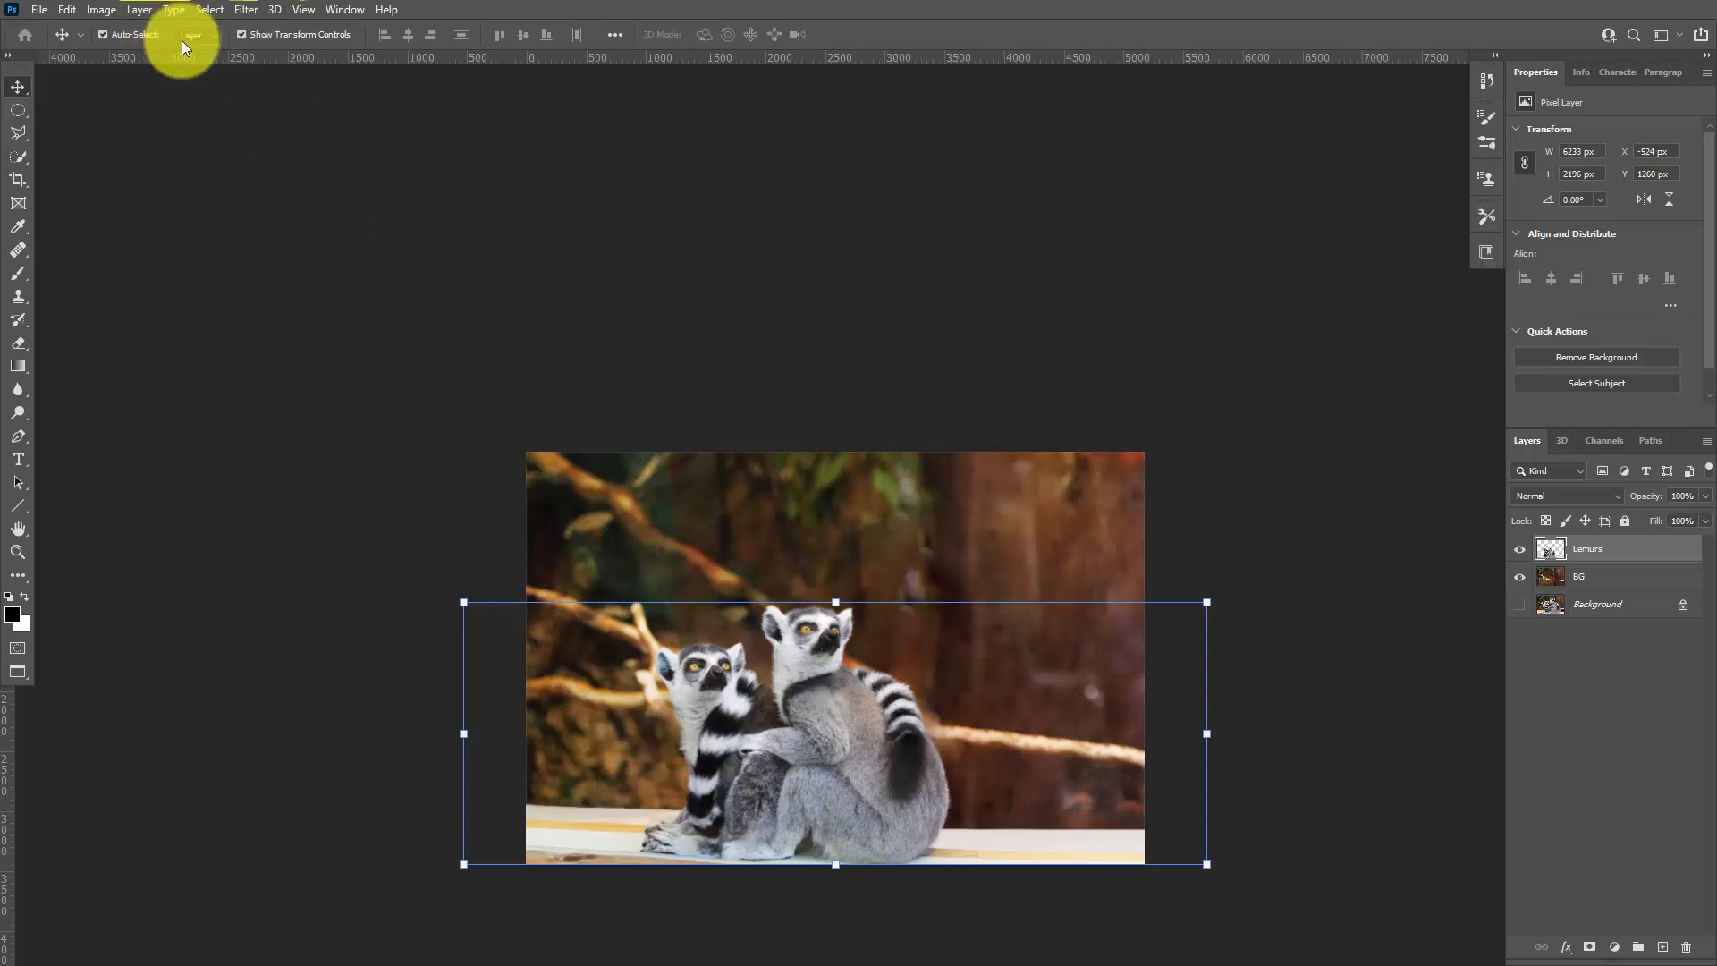
left_click(105, 11)
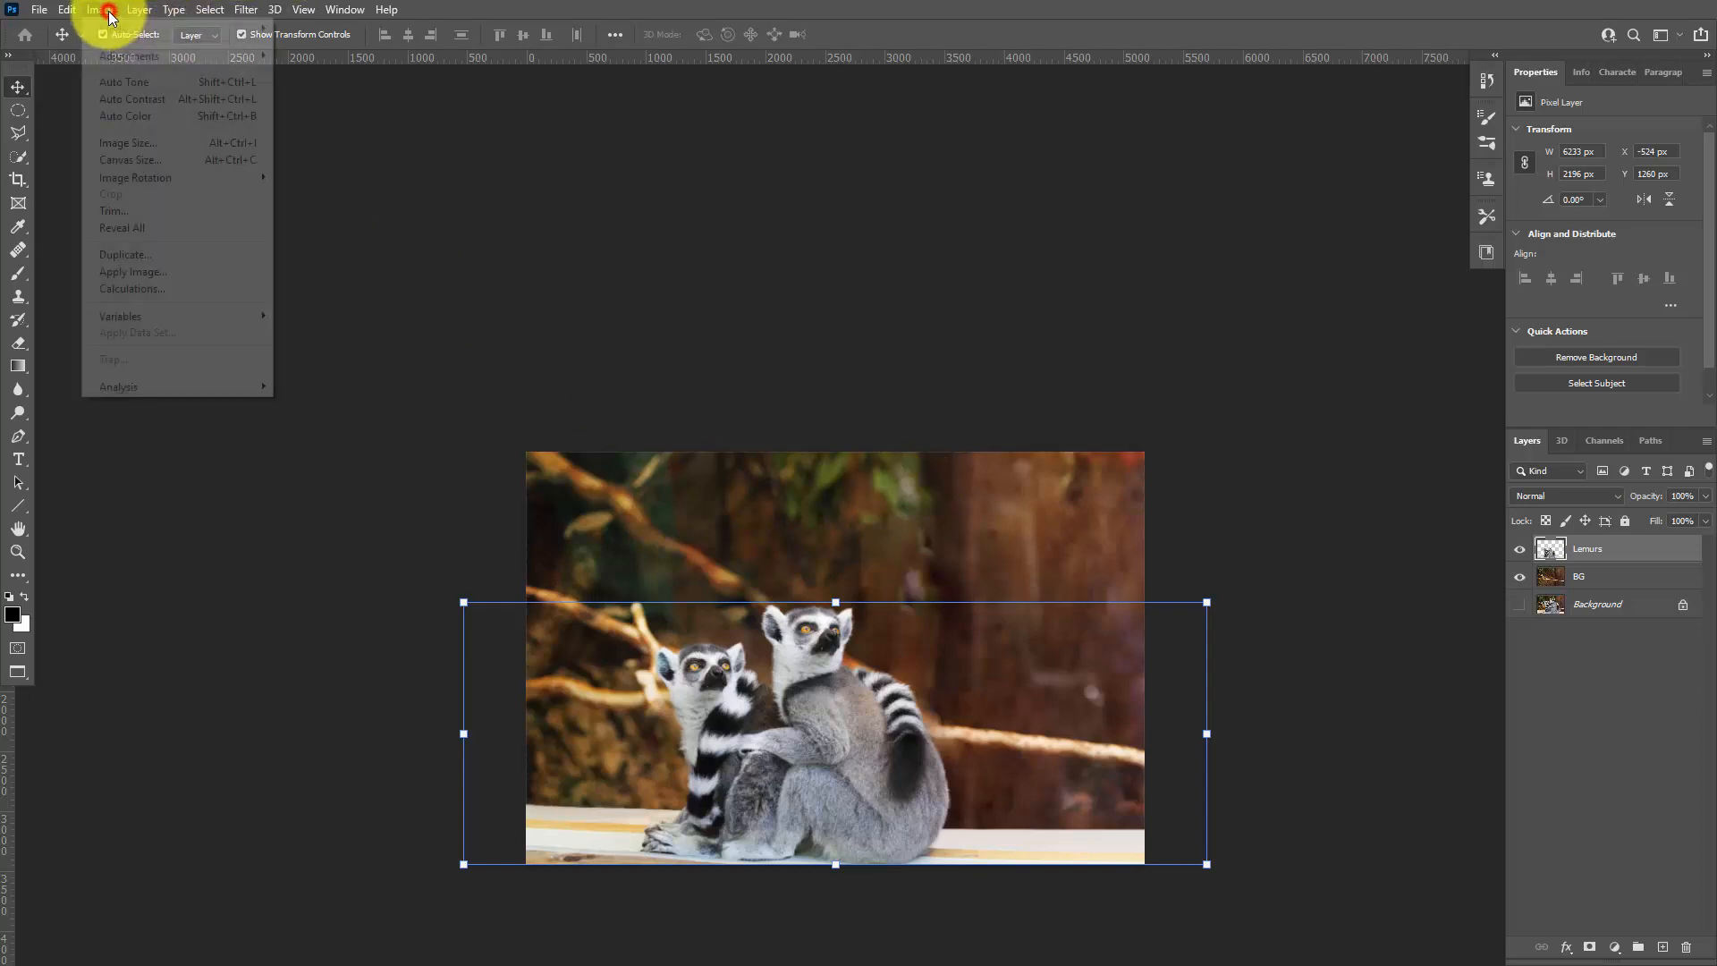
left_click(124, 147)
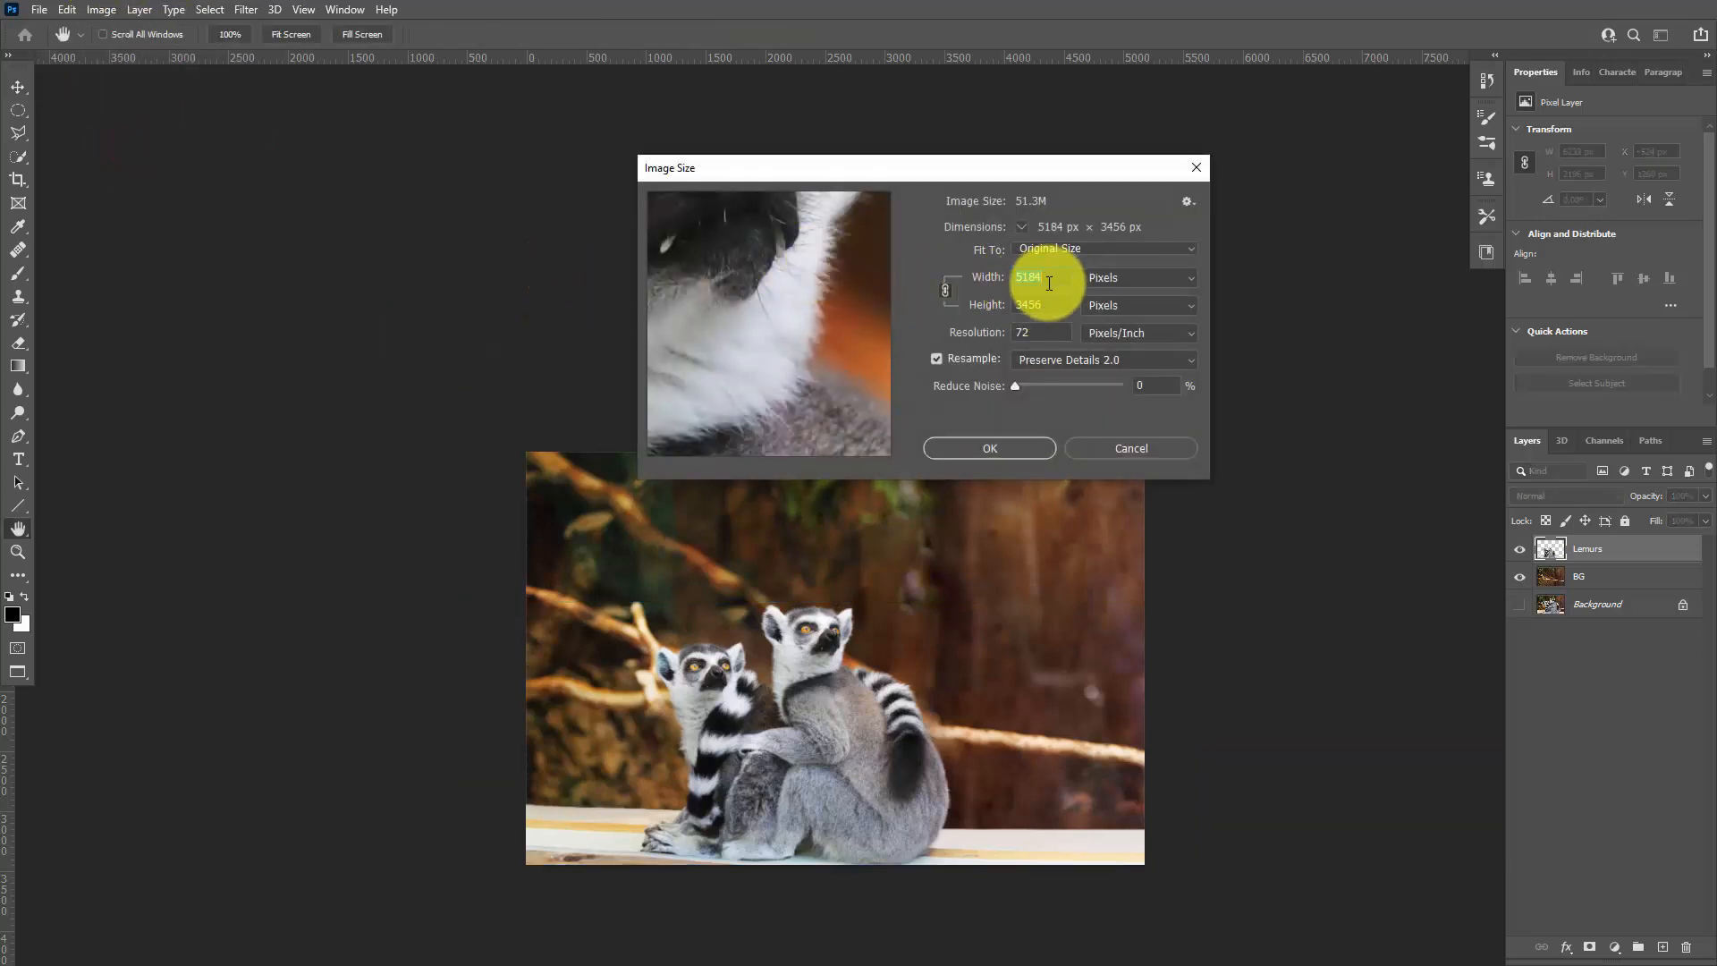
type("800")
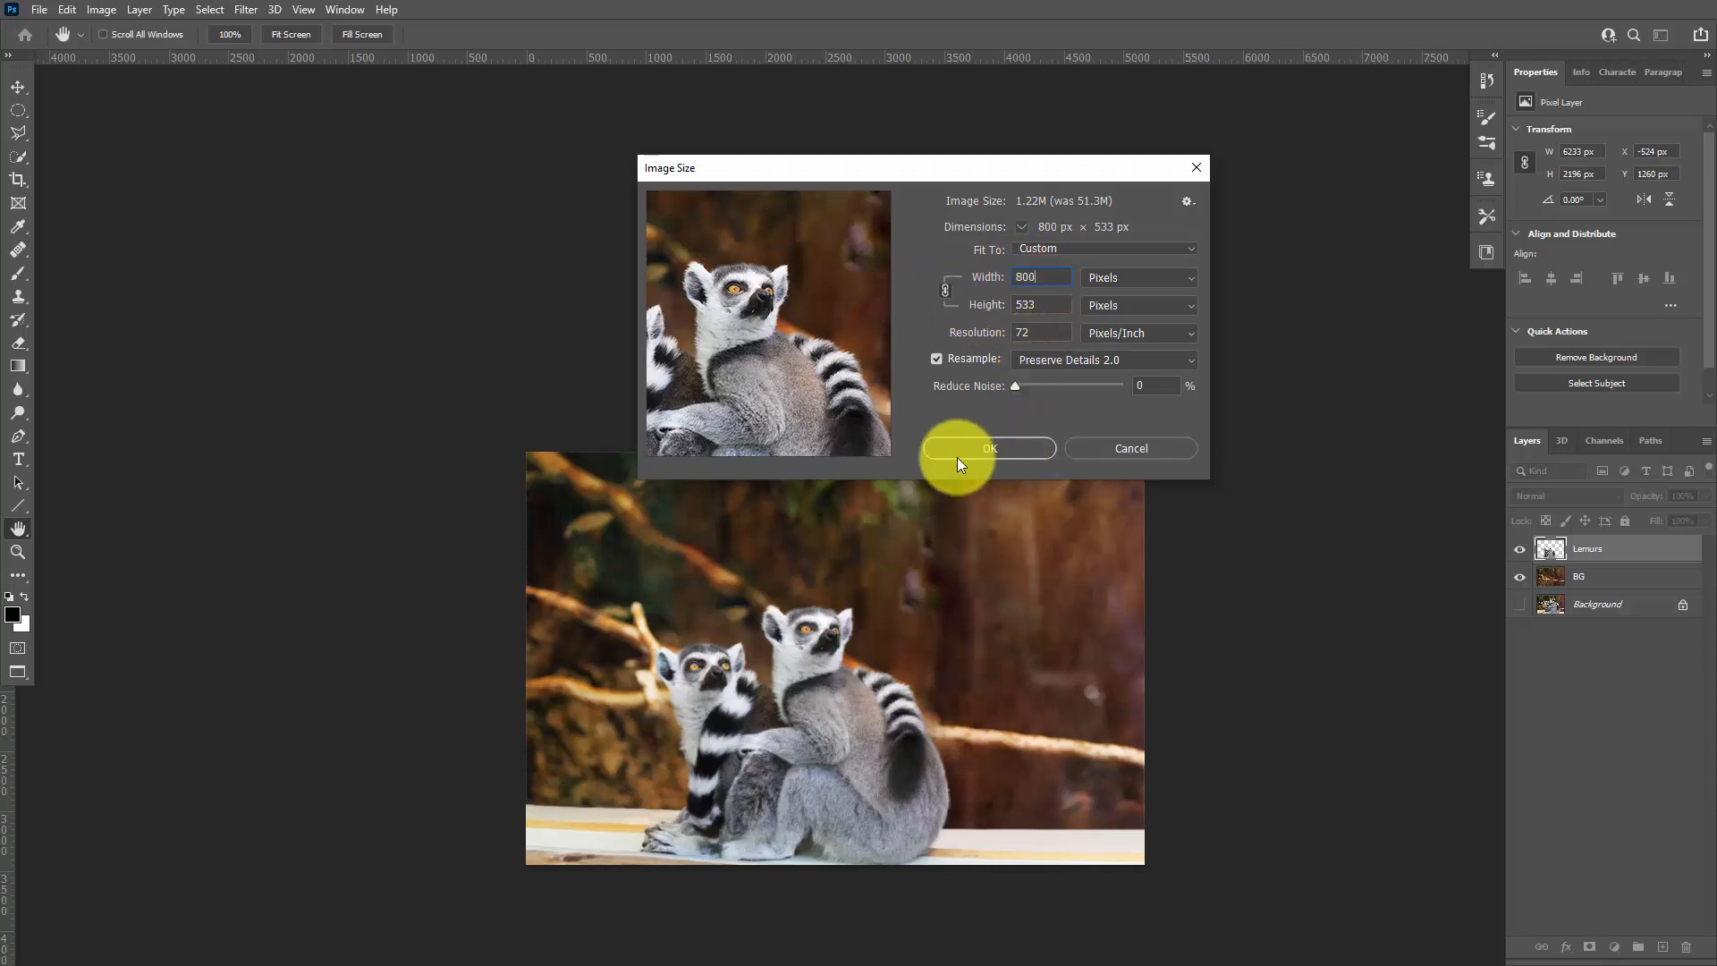
left_click(988, 448)
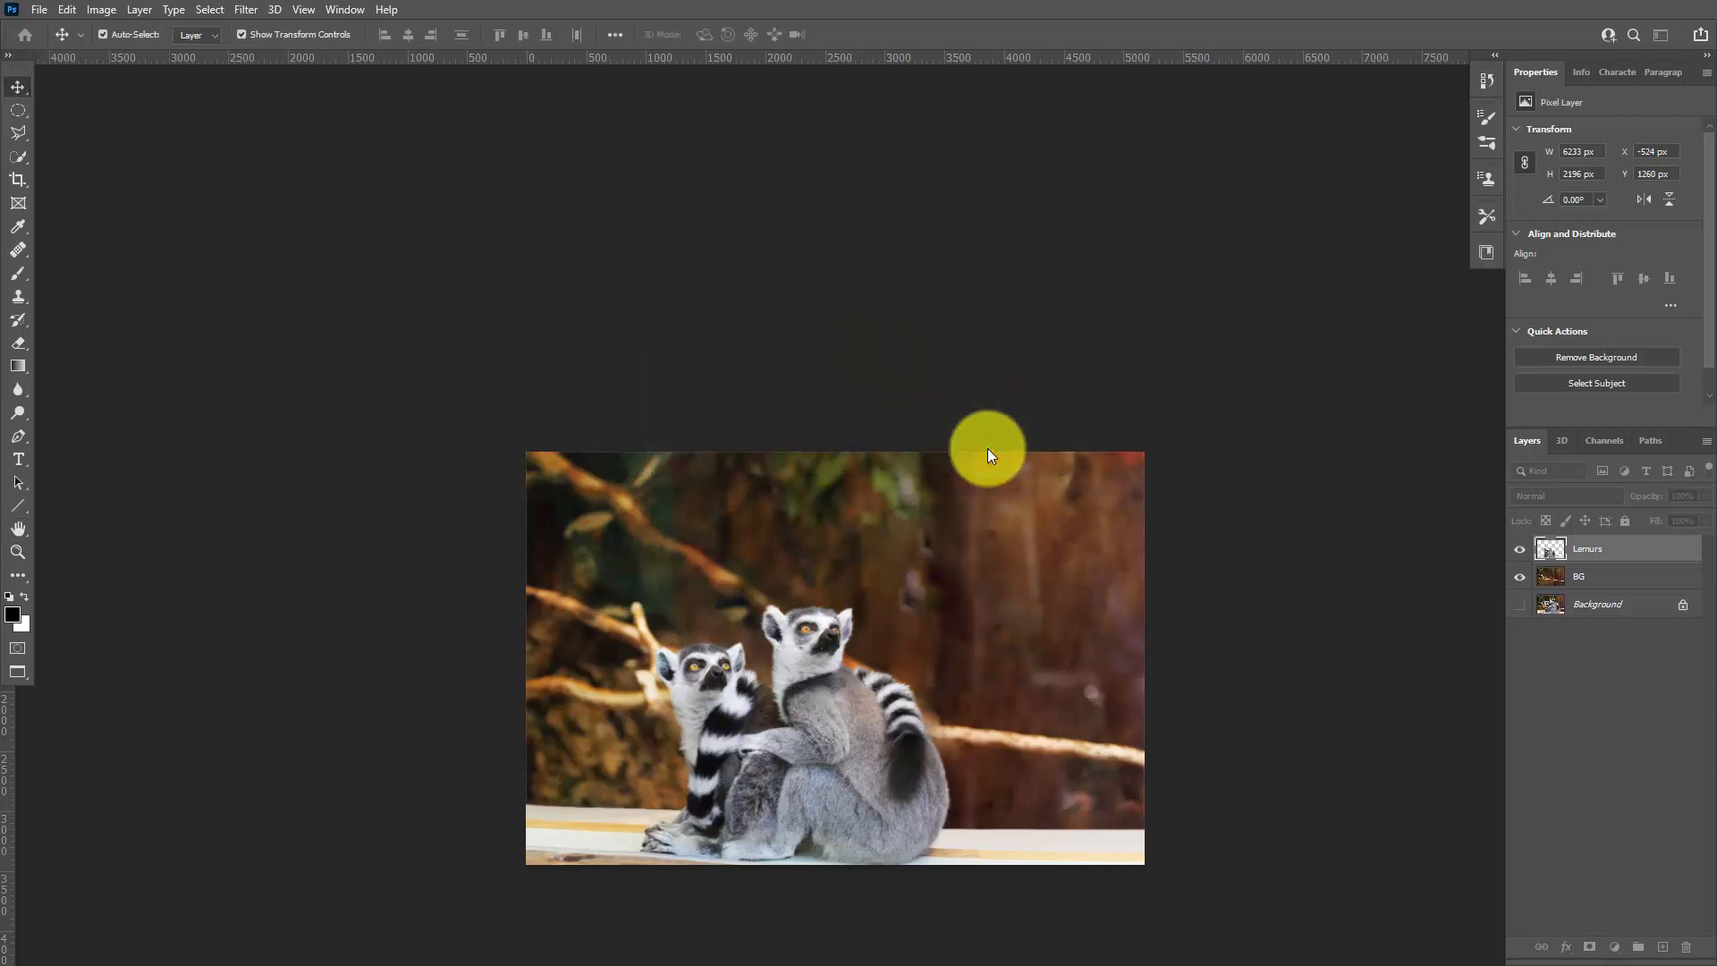
Delete the hidden original Background layer, keeping only the Lemurs and BG layers.
scroll(872, 490, "up", 10)
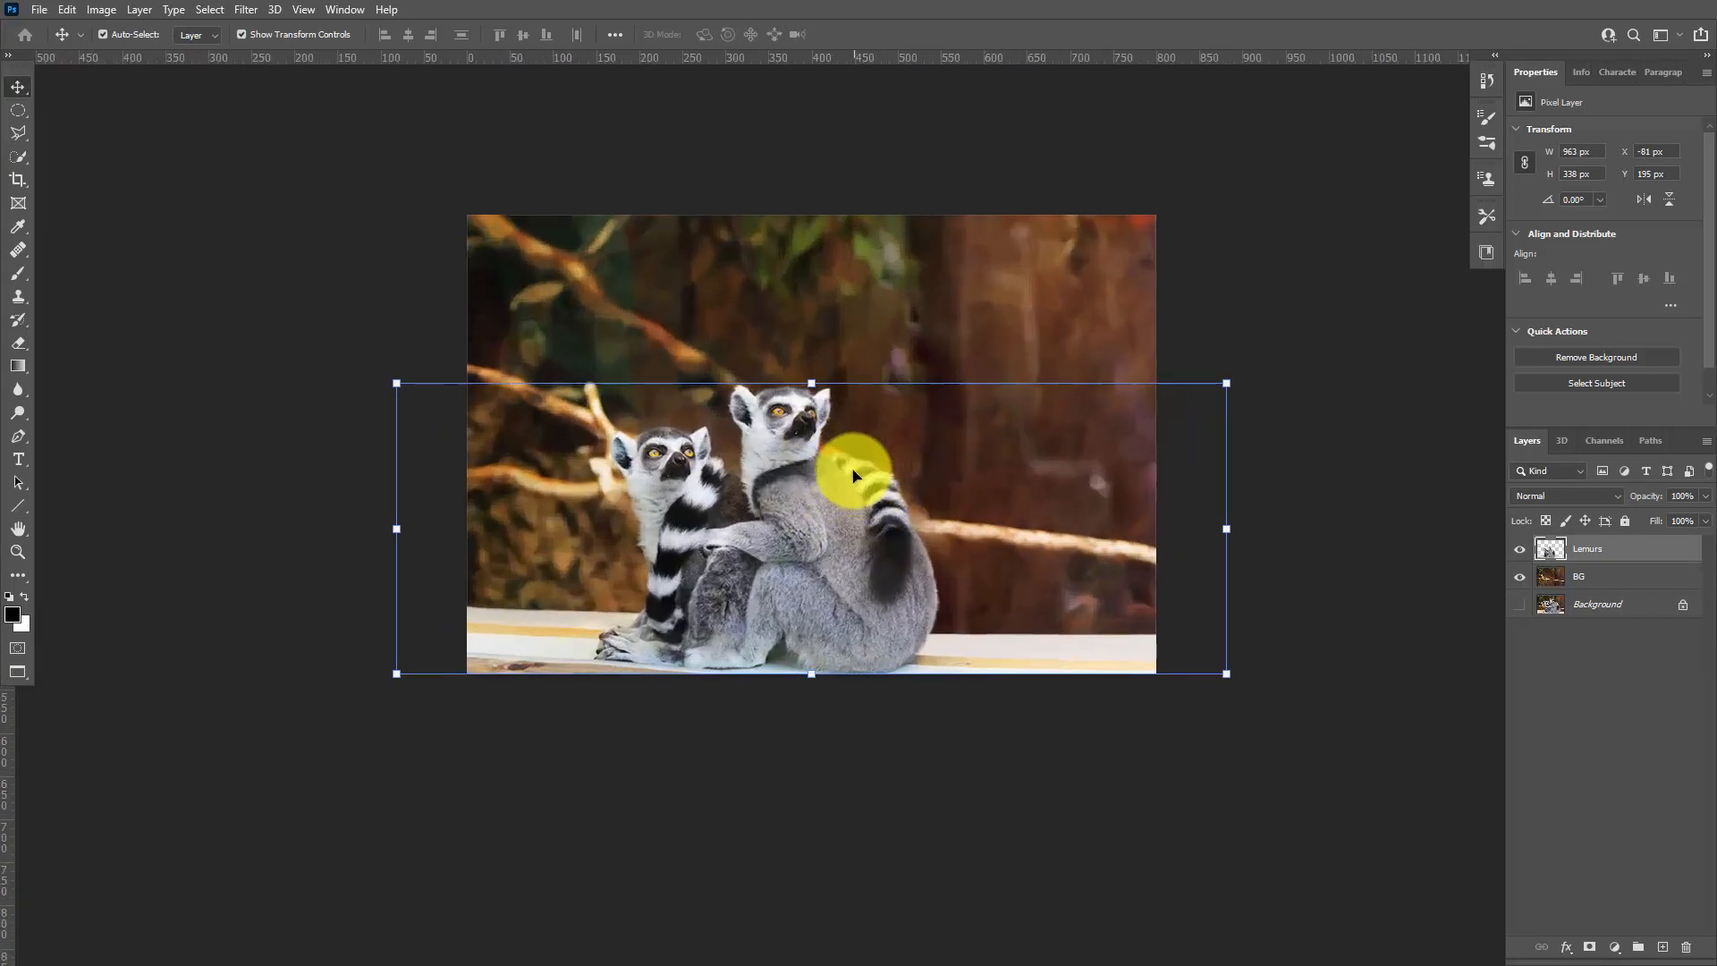
scroll(831, 456, "down", 1)
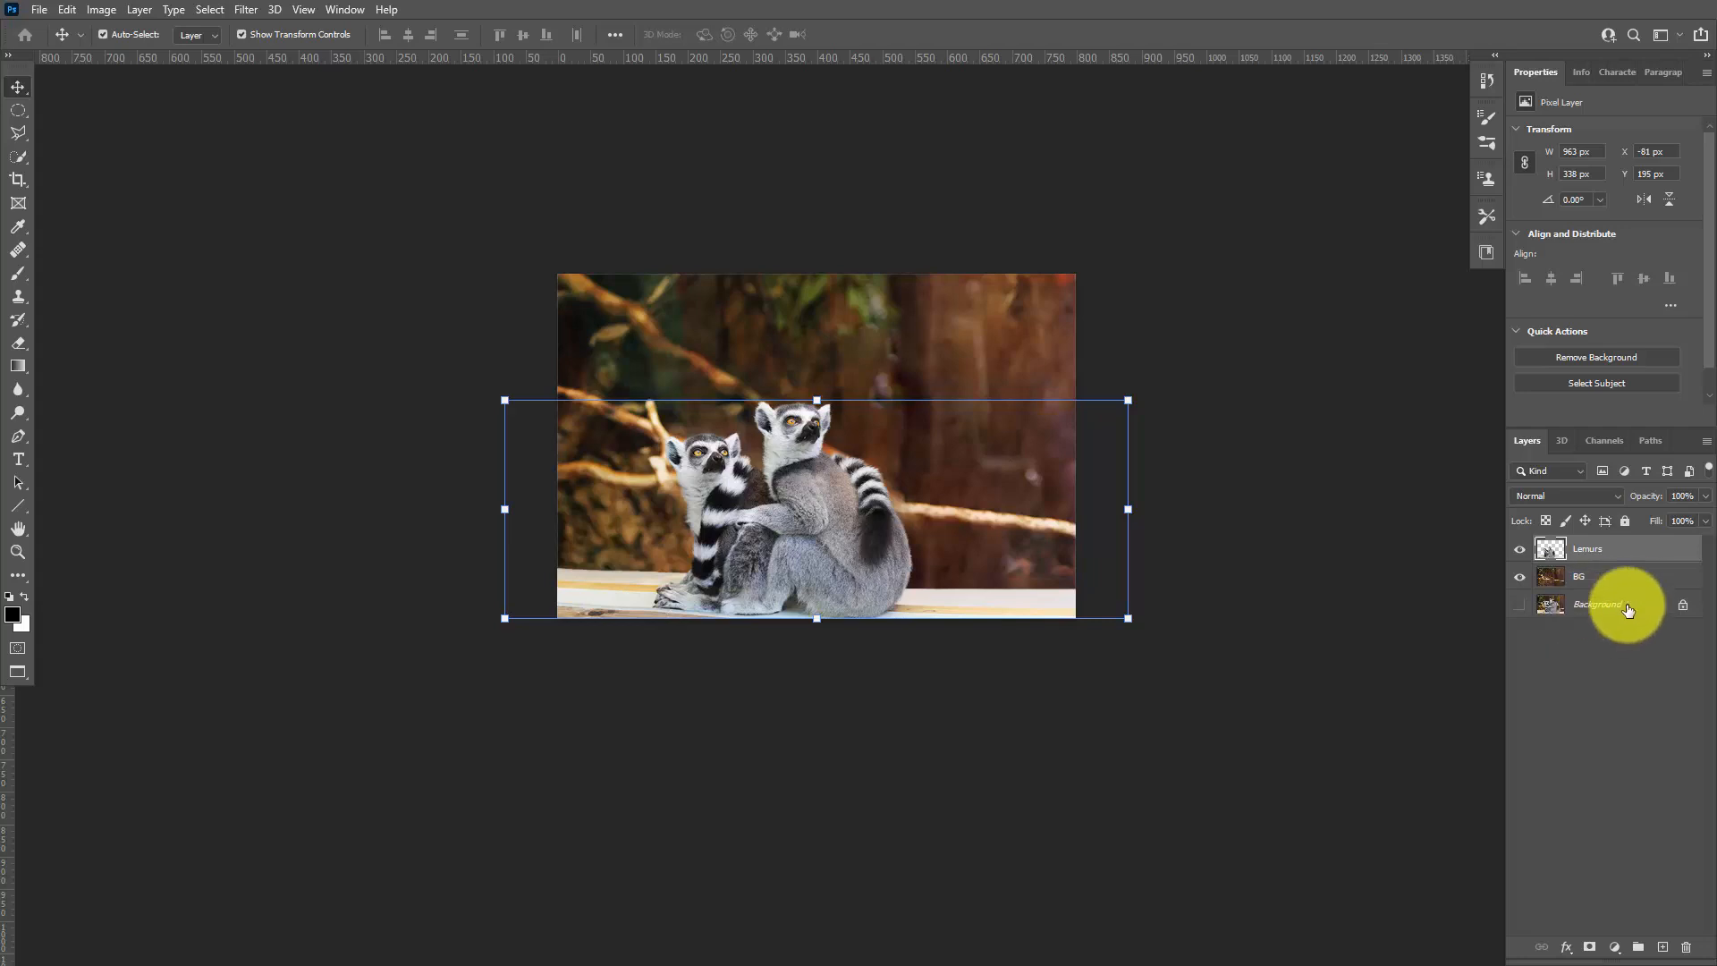
left_click_drag(1601, 608, 1687, 950)
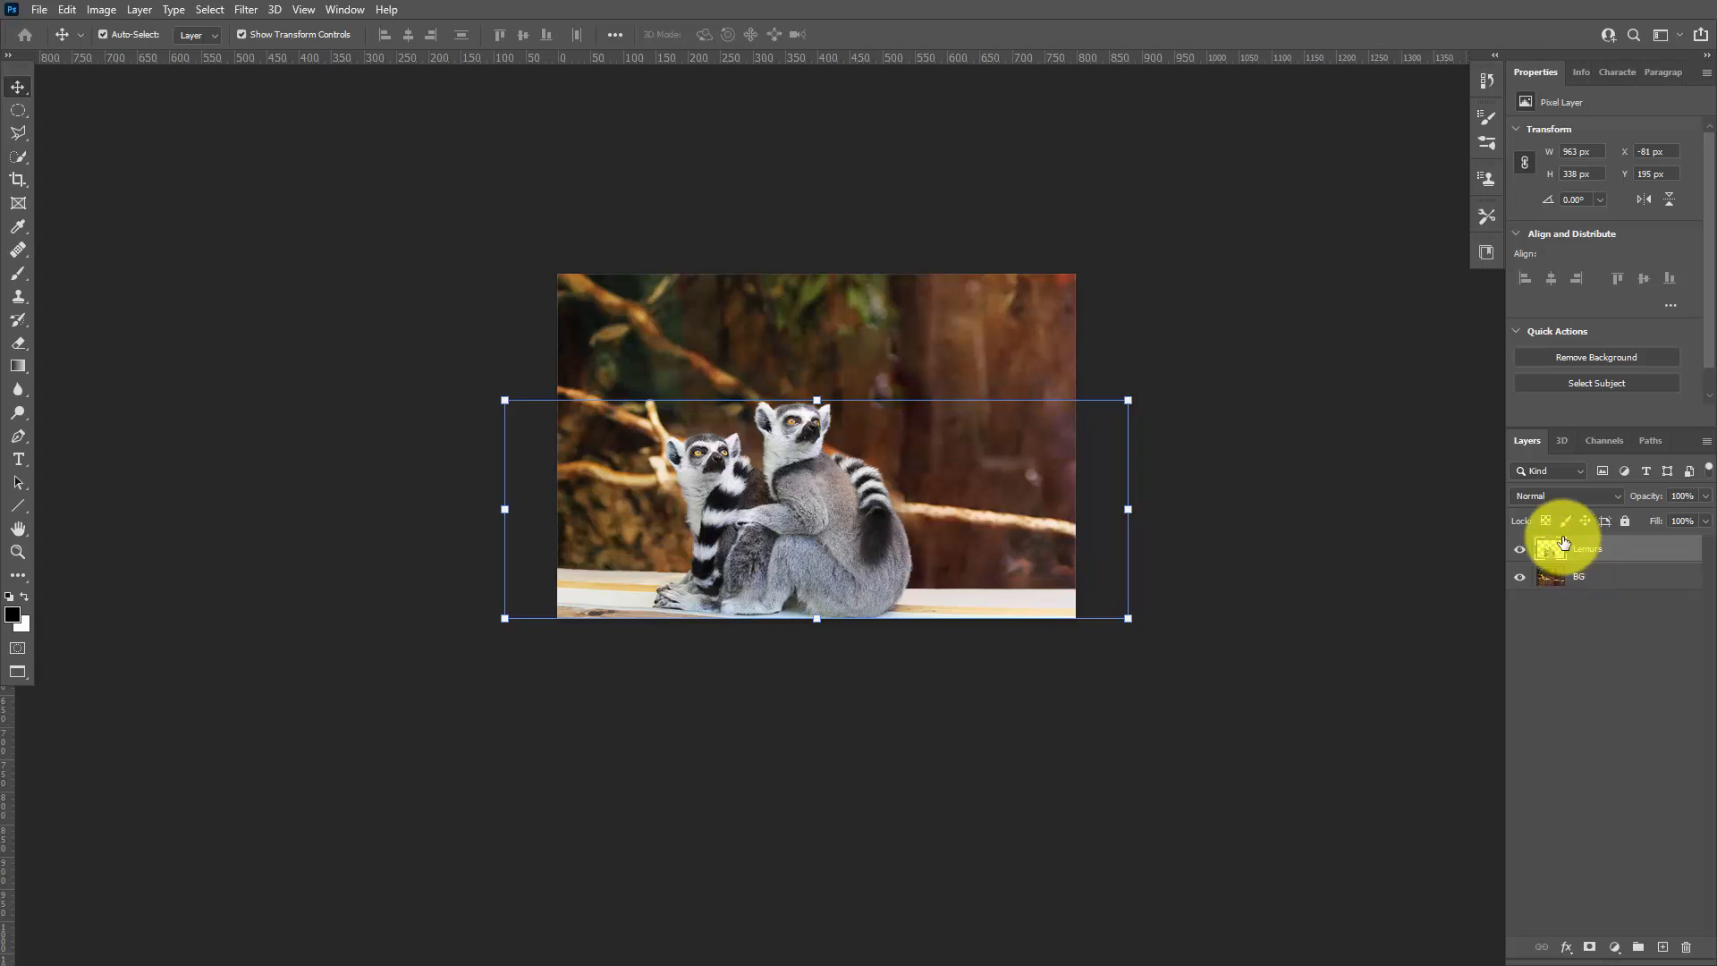
Start saving the document under a new name and choose Photoshop PDF as the file format.
left_click(39, 10)
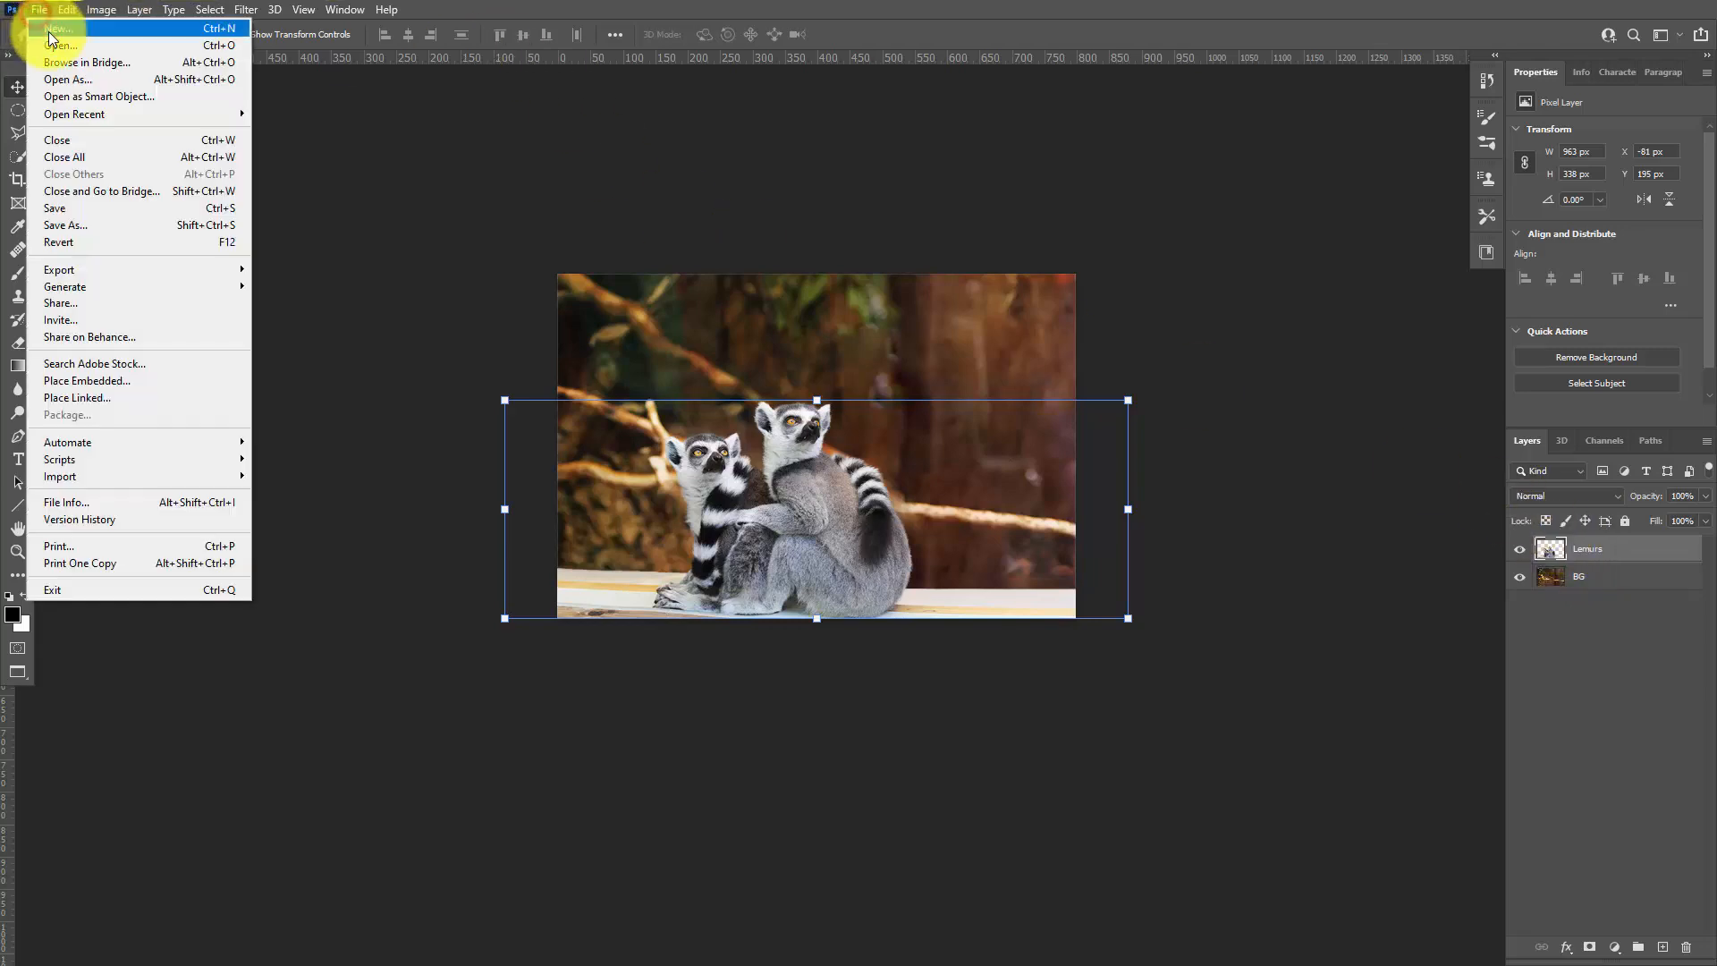
left_click(77, 225)
left_click(273, 329)
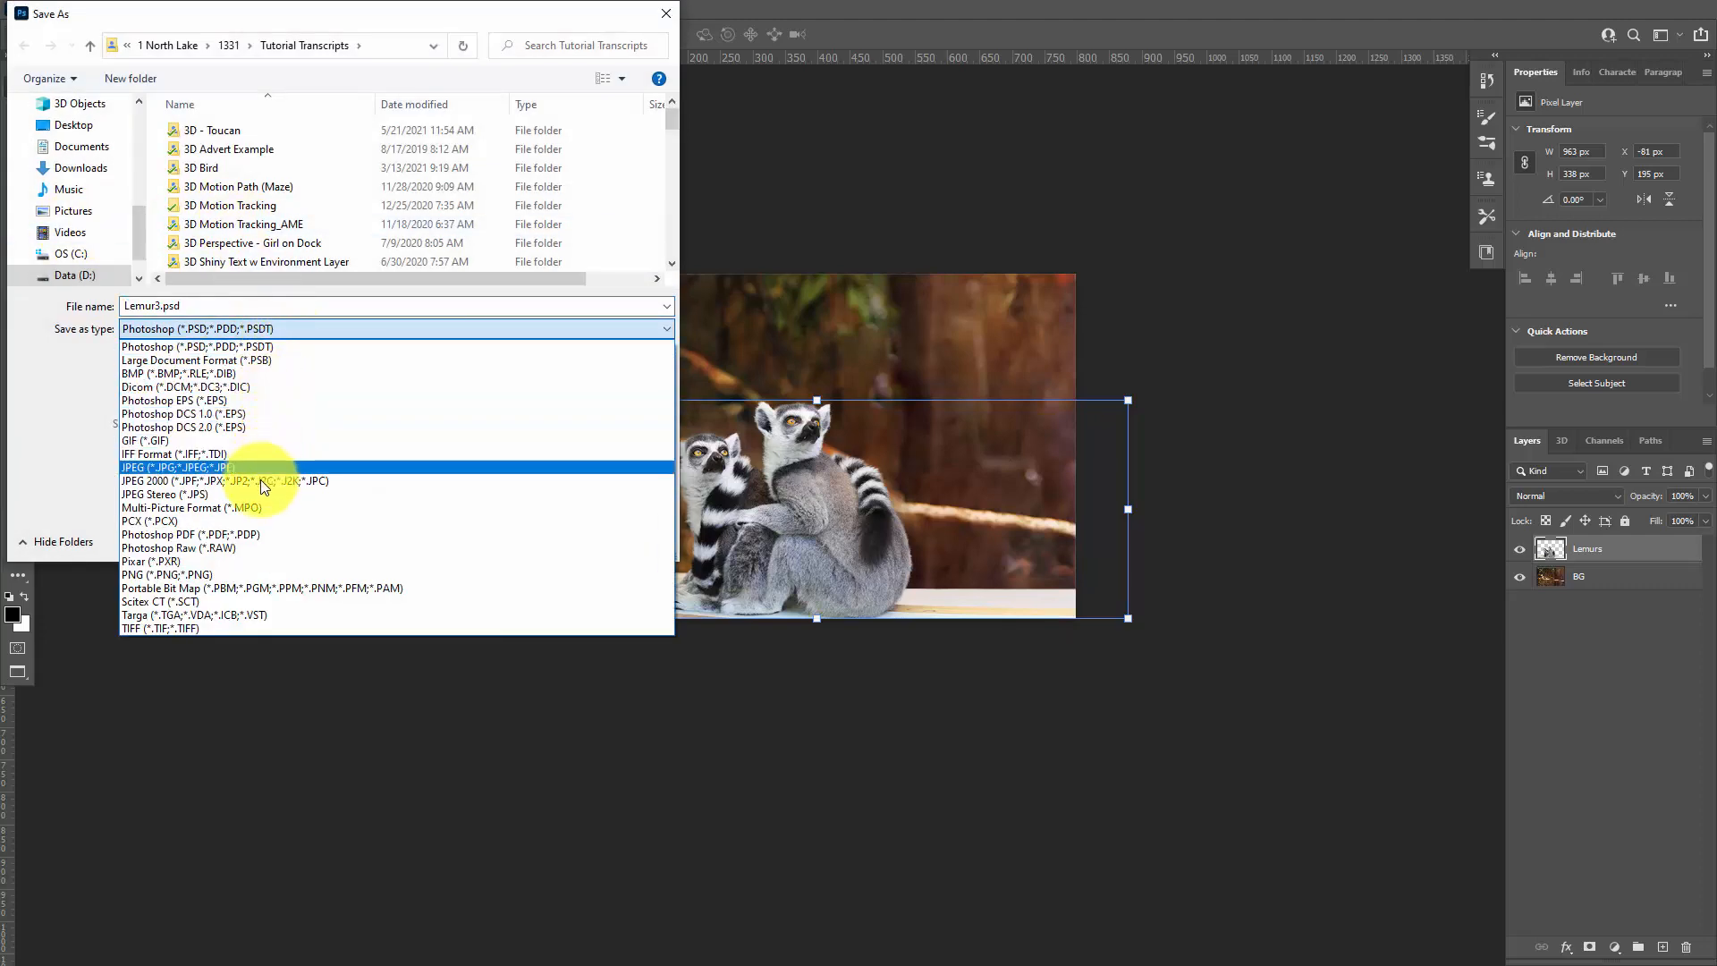
left_click(250, 533)
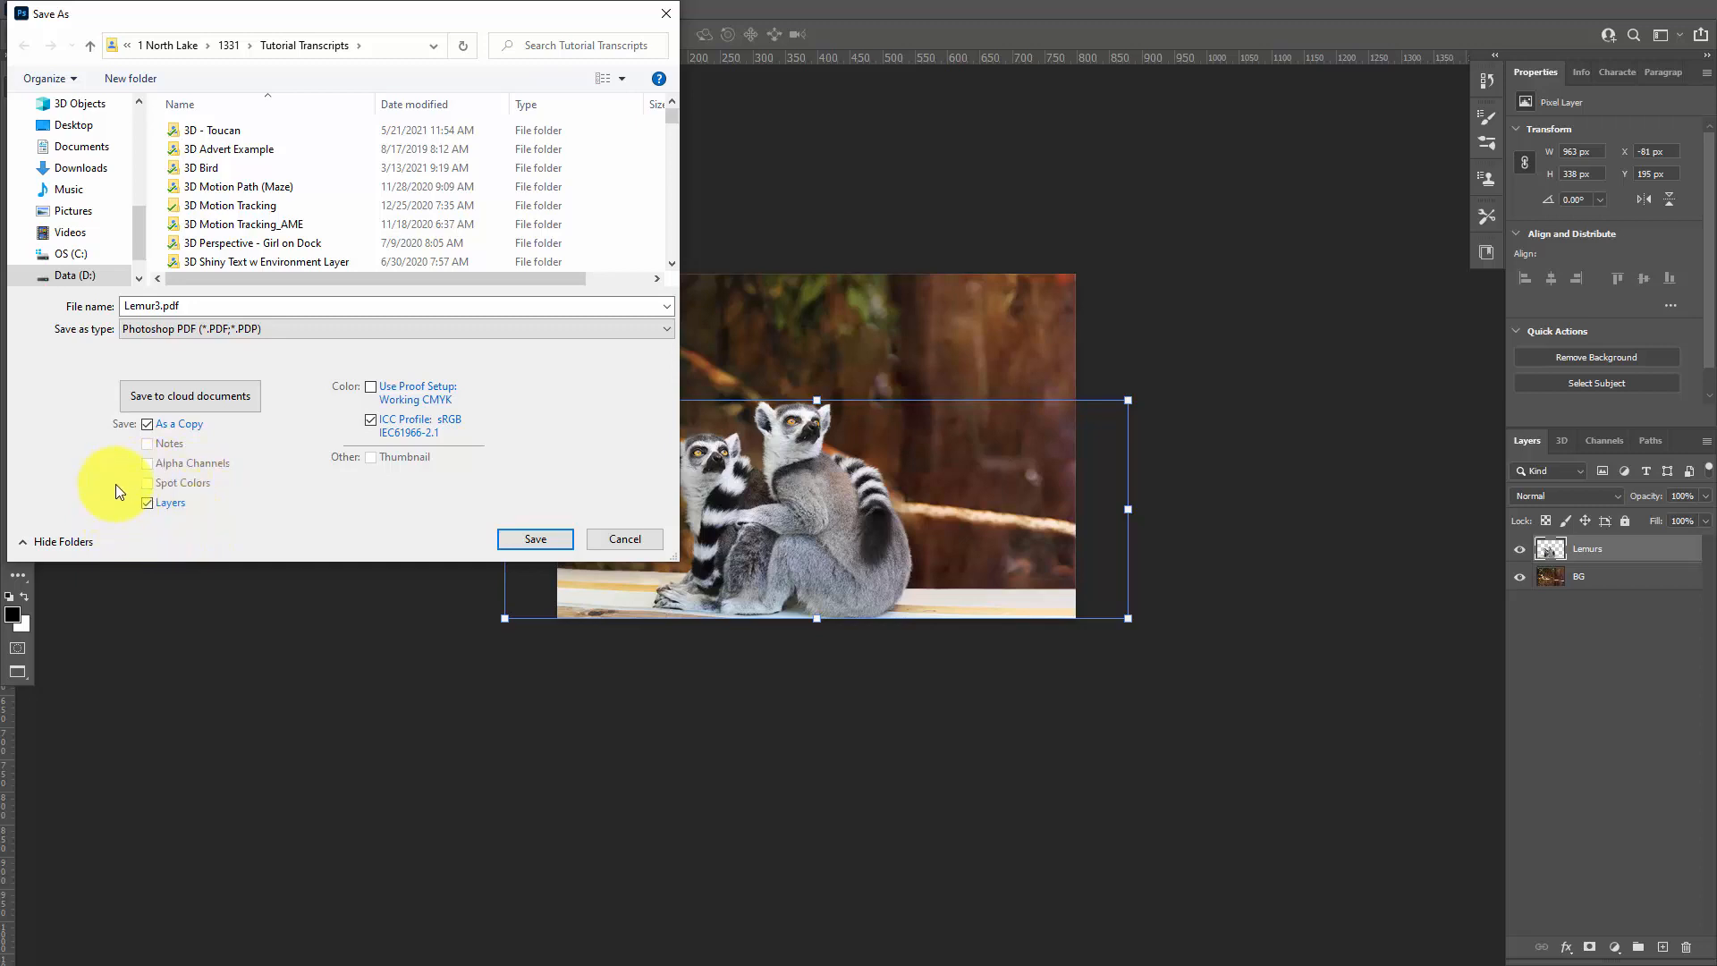
Replace the file name with Project_3a_ followed by the author's first and last name, and continue to the PDF options.
double_click(154, 306)
left_click(158, 306)
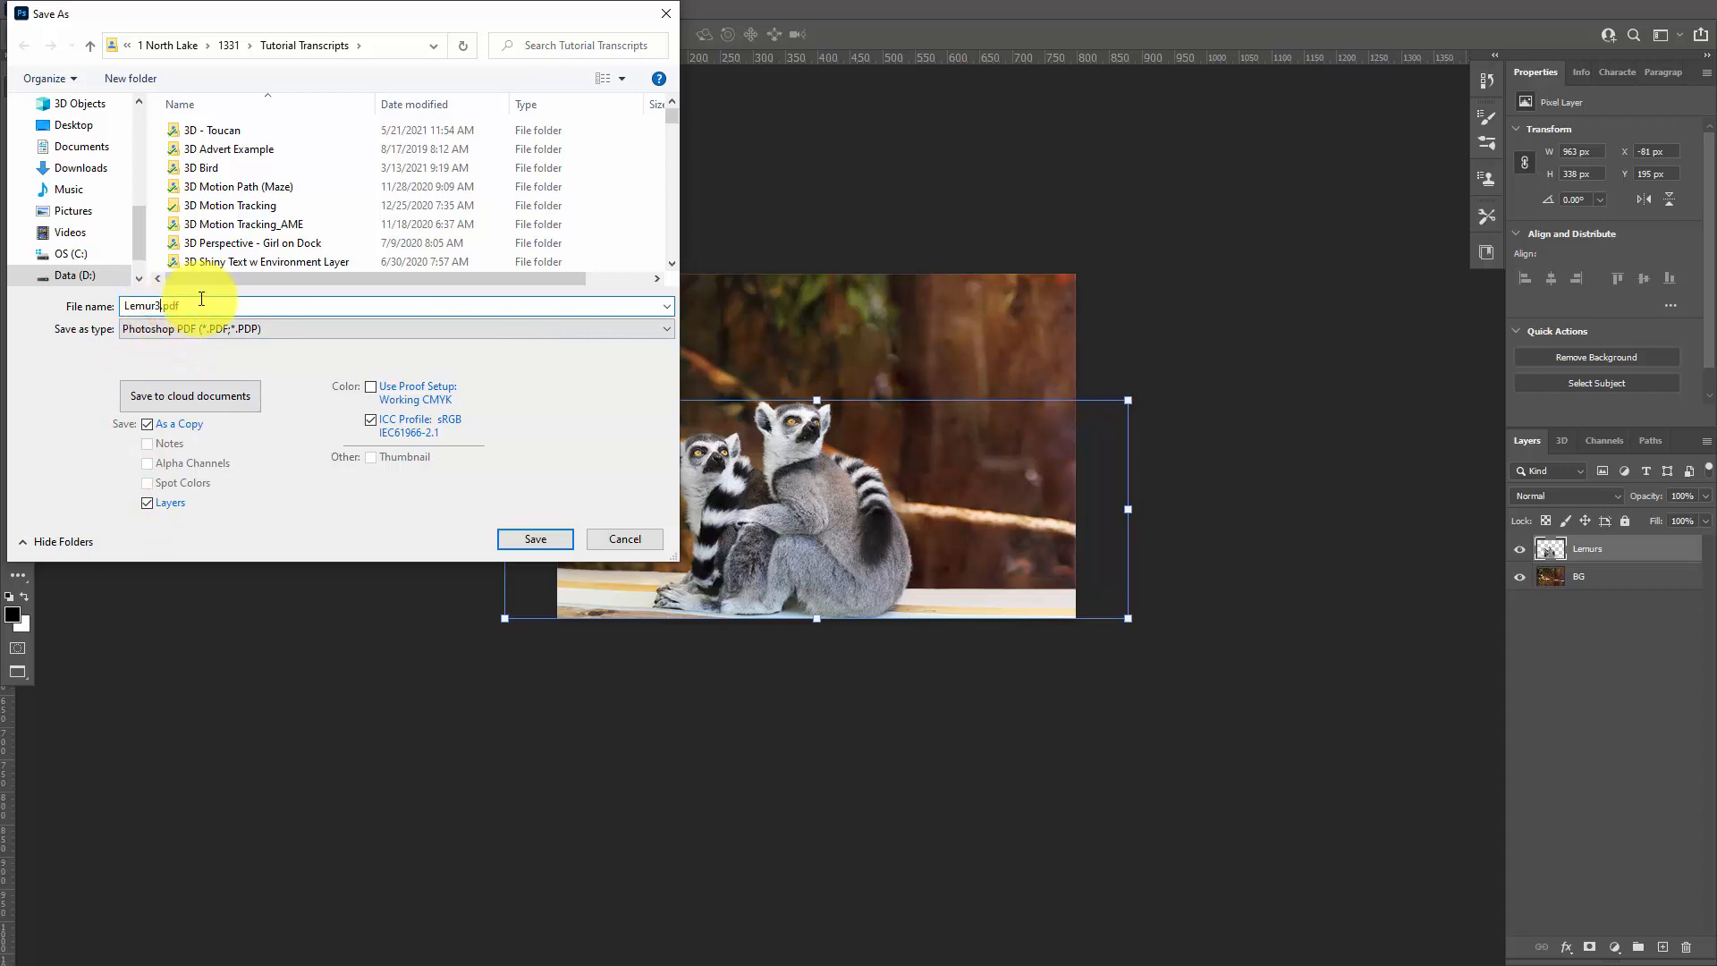
key("BackSpace")
key("BackSpace")
key("BackSpace")
key("BackSpace")
key("BackSpace")
key("BackSpace")
type("Project_3a_Tim_Dougherty")
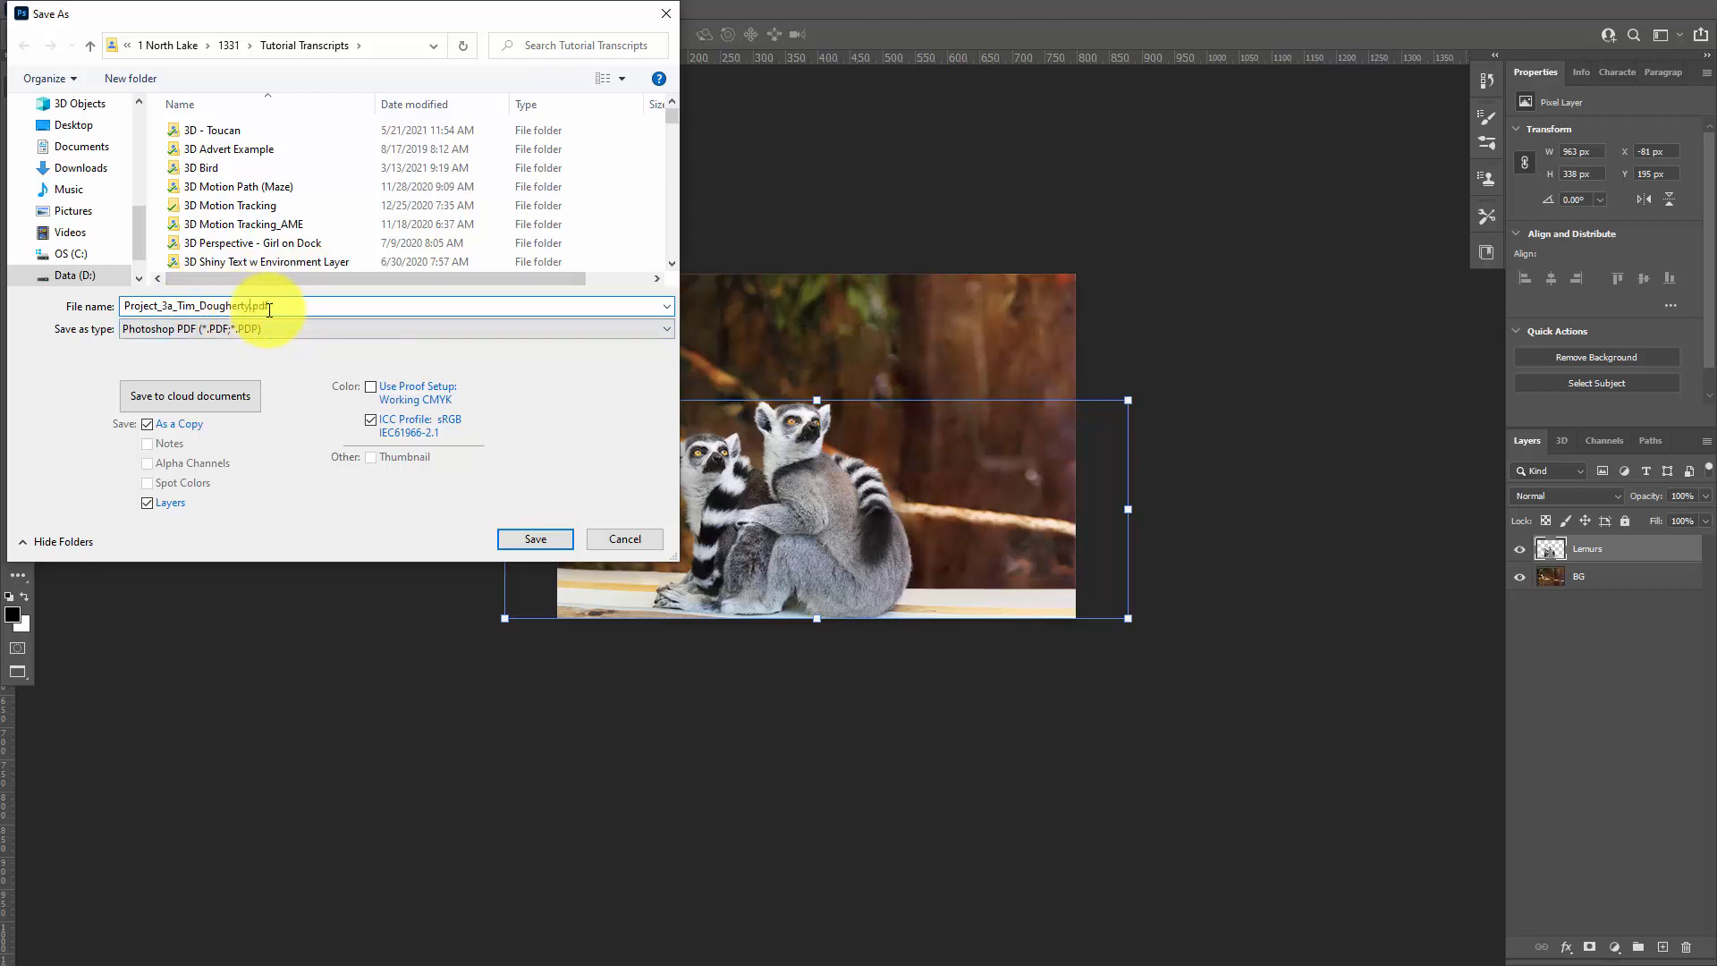
left_click(530, 542)
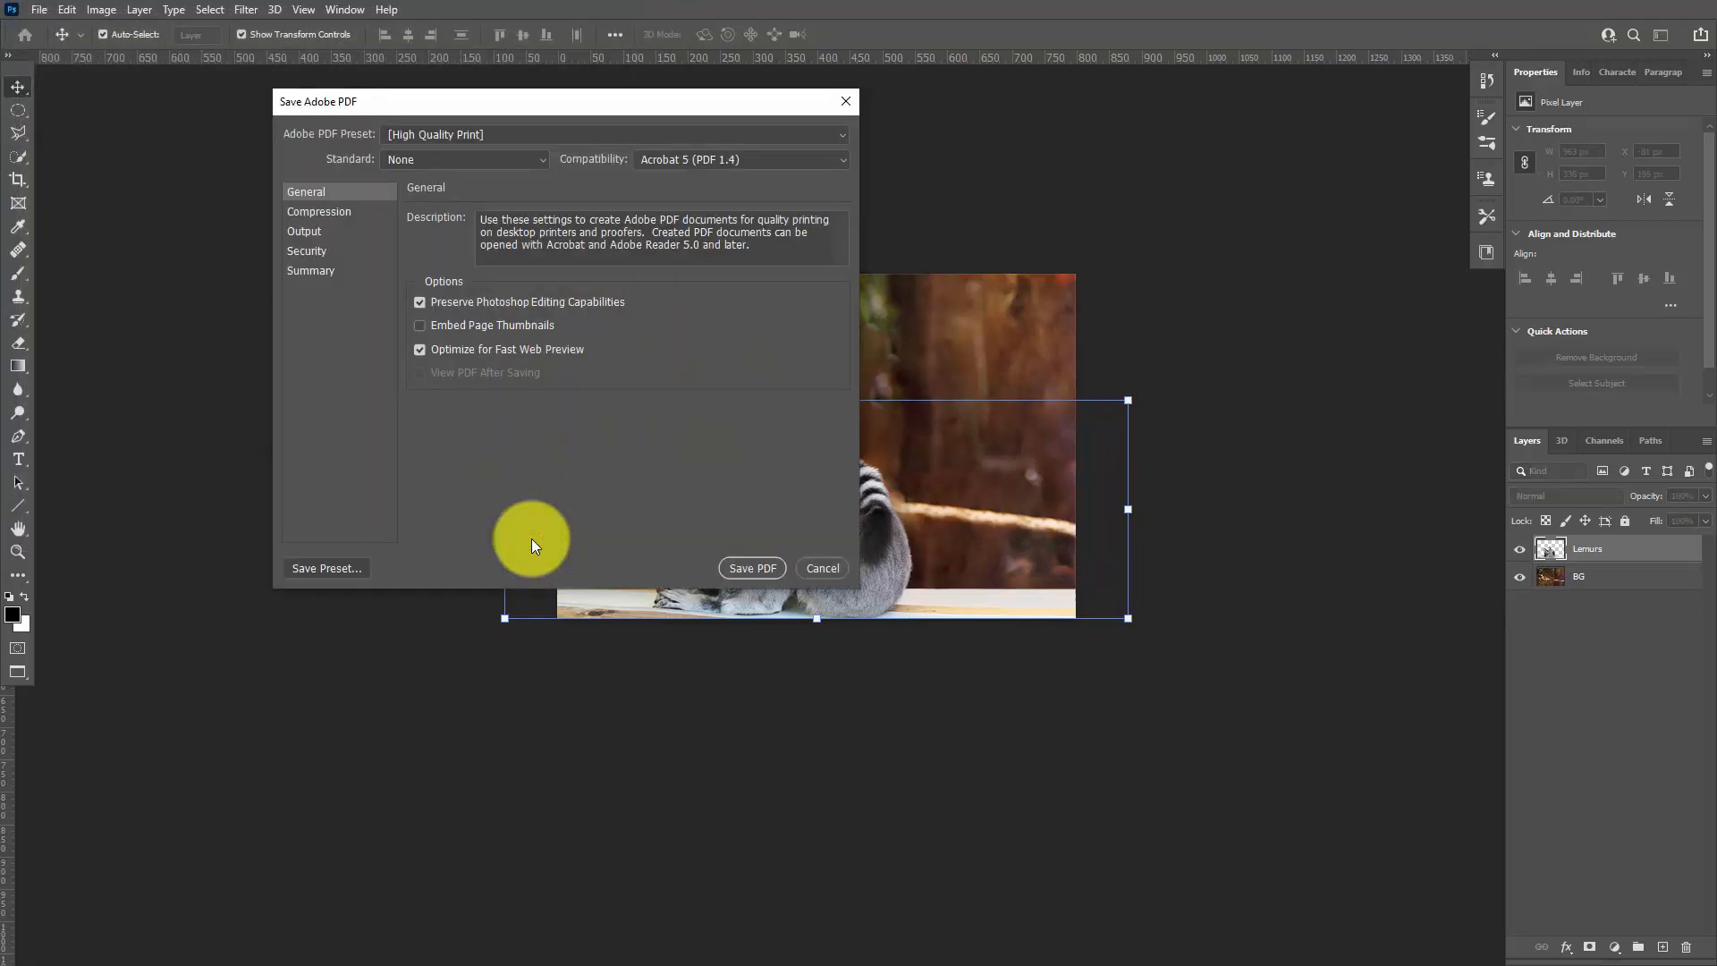
Apply the [Smallest File Size] Adobe PDF preset and save the PDF.
left_click(459, 136)
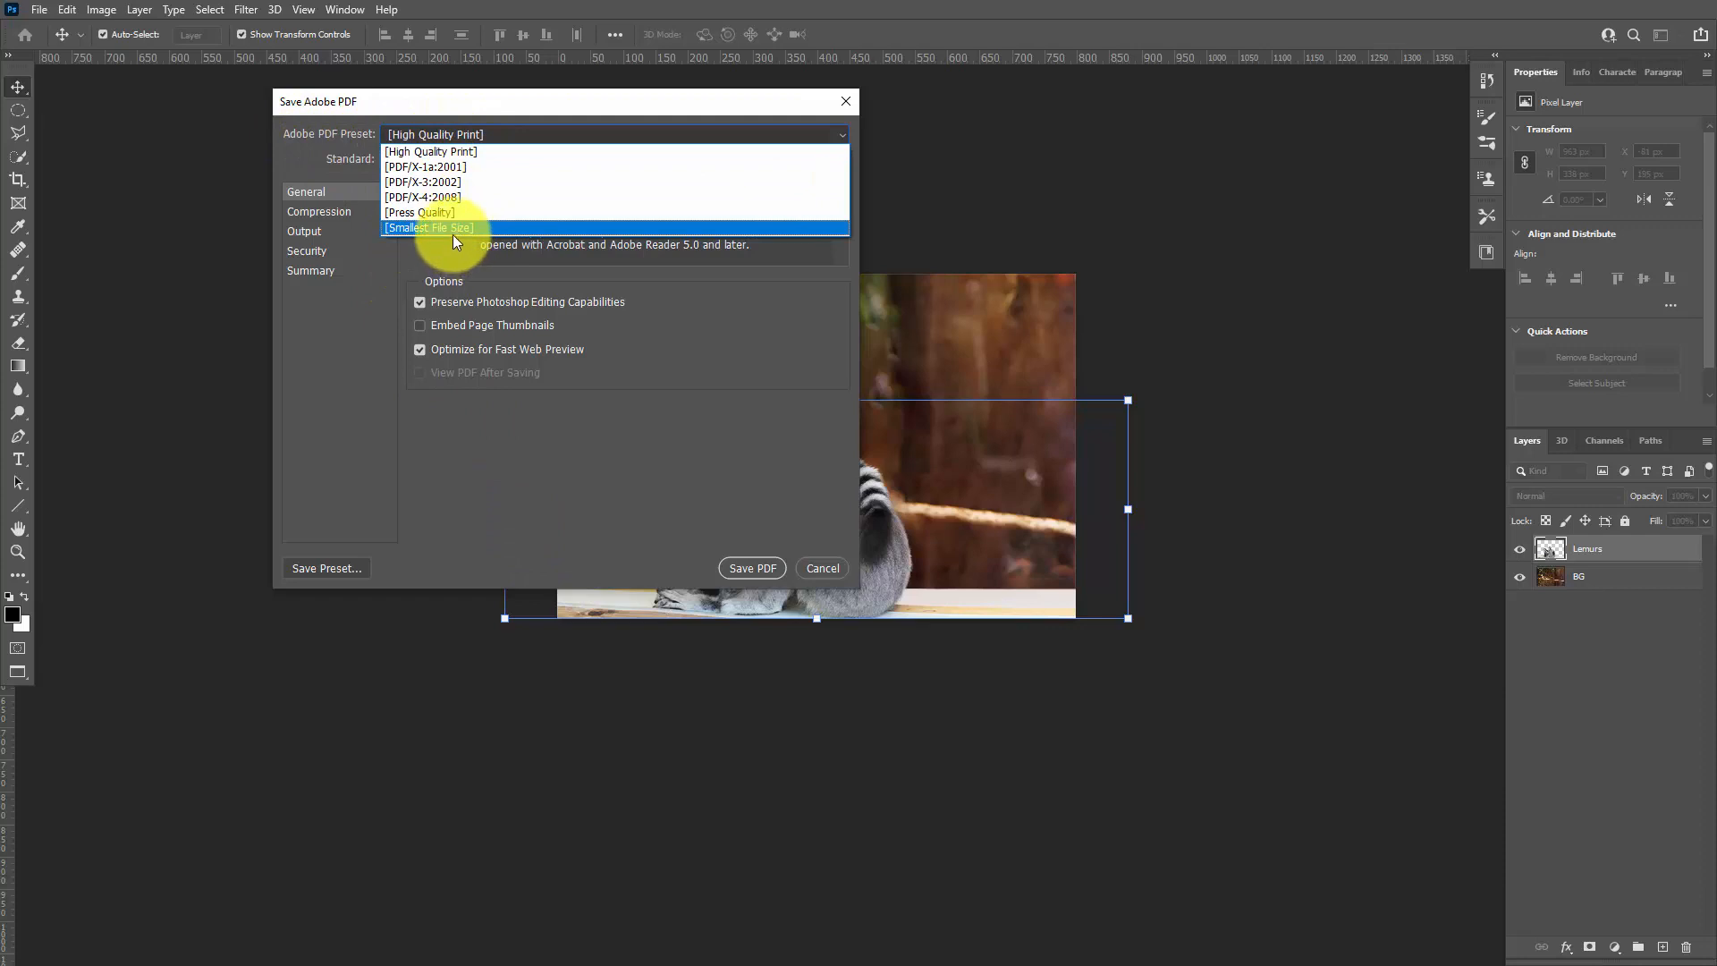
left_click(448, 227)
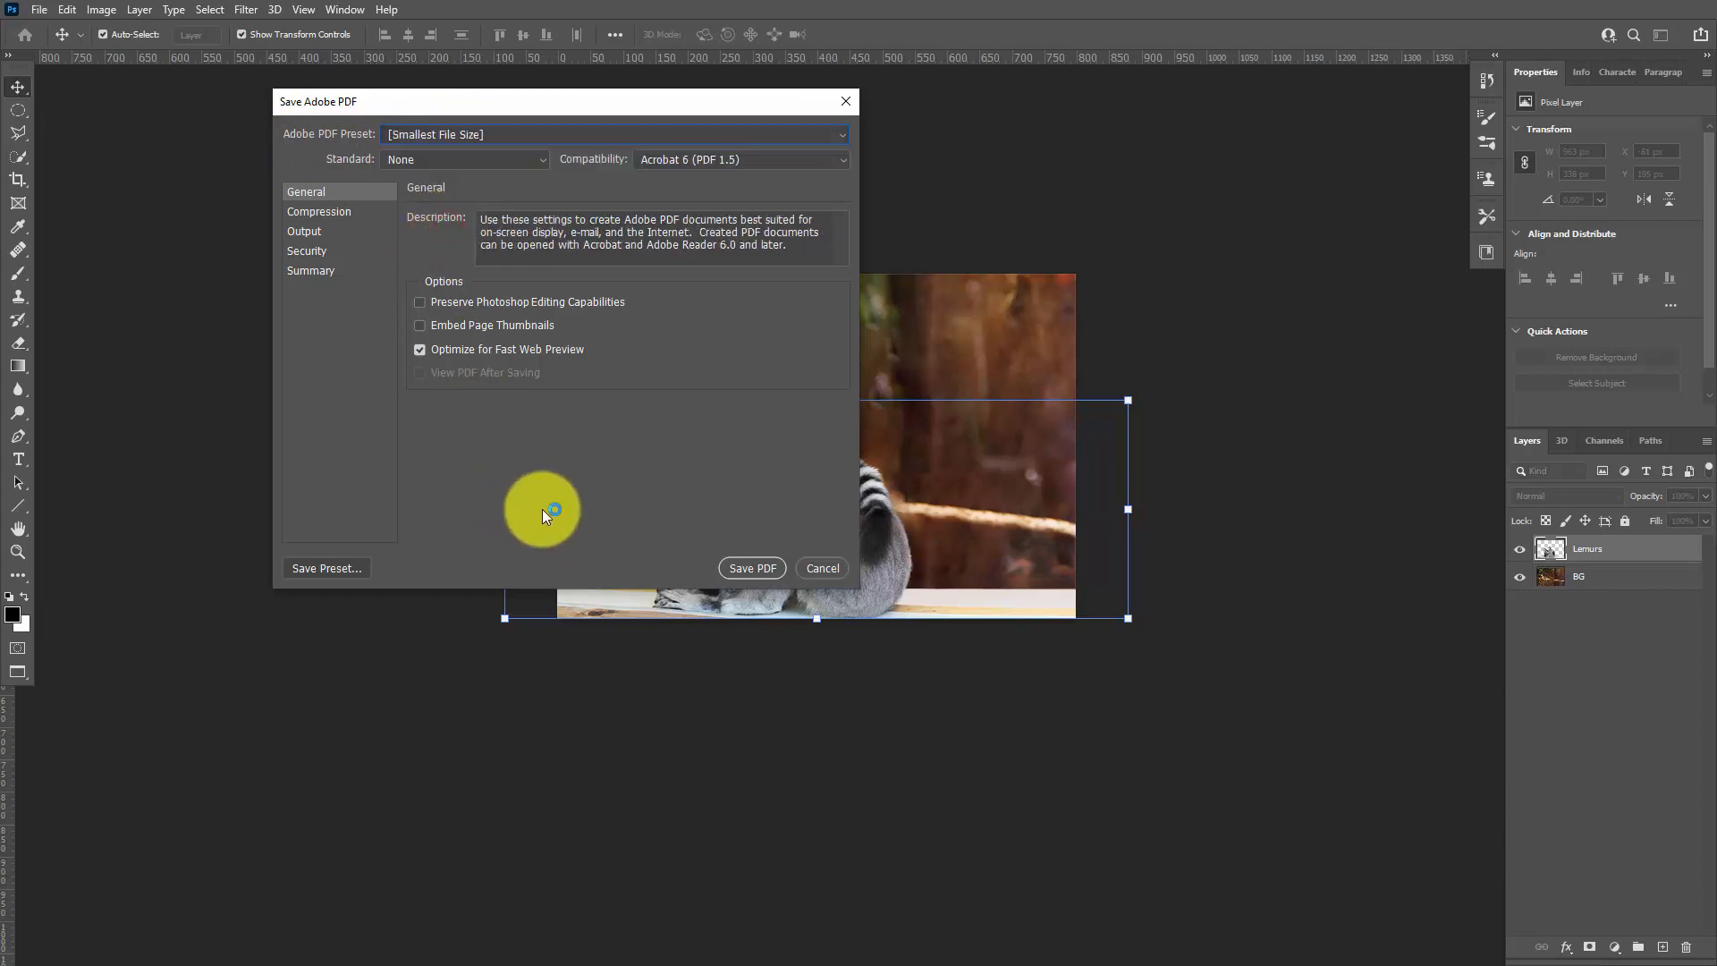
left_click(758, 567)
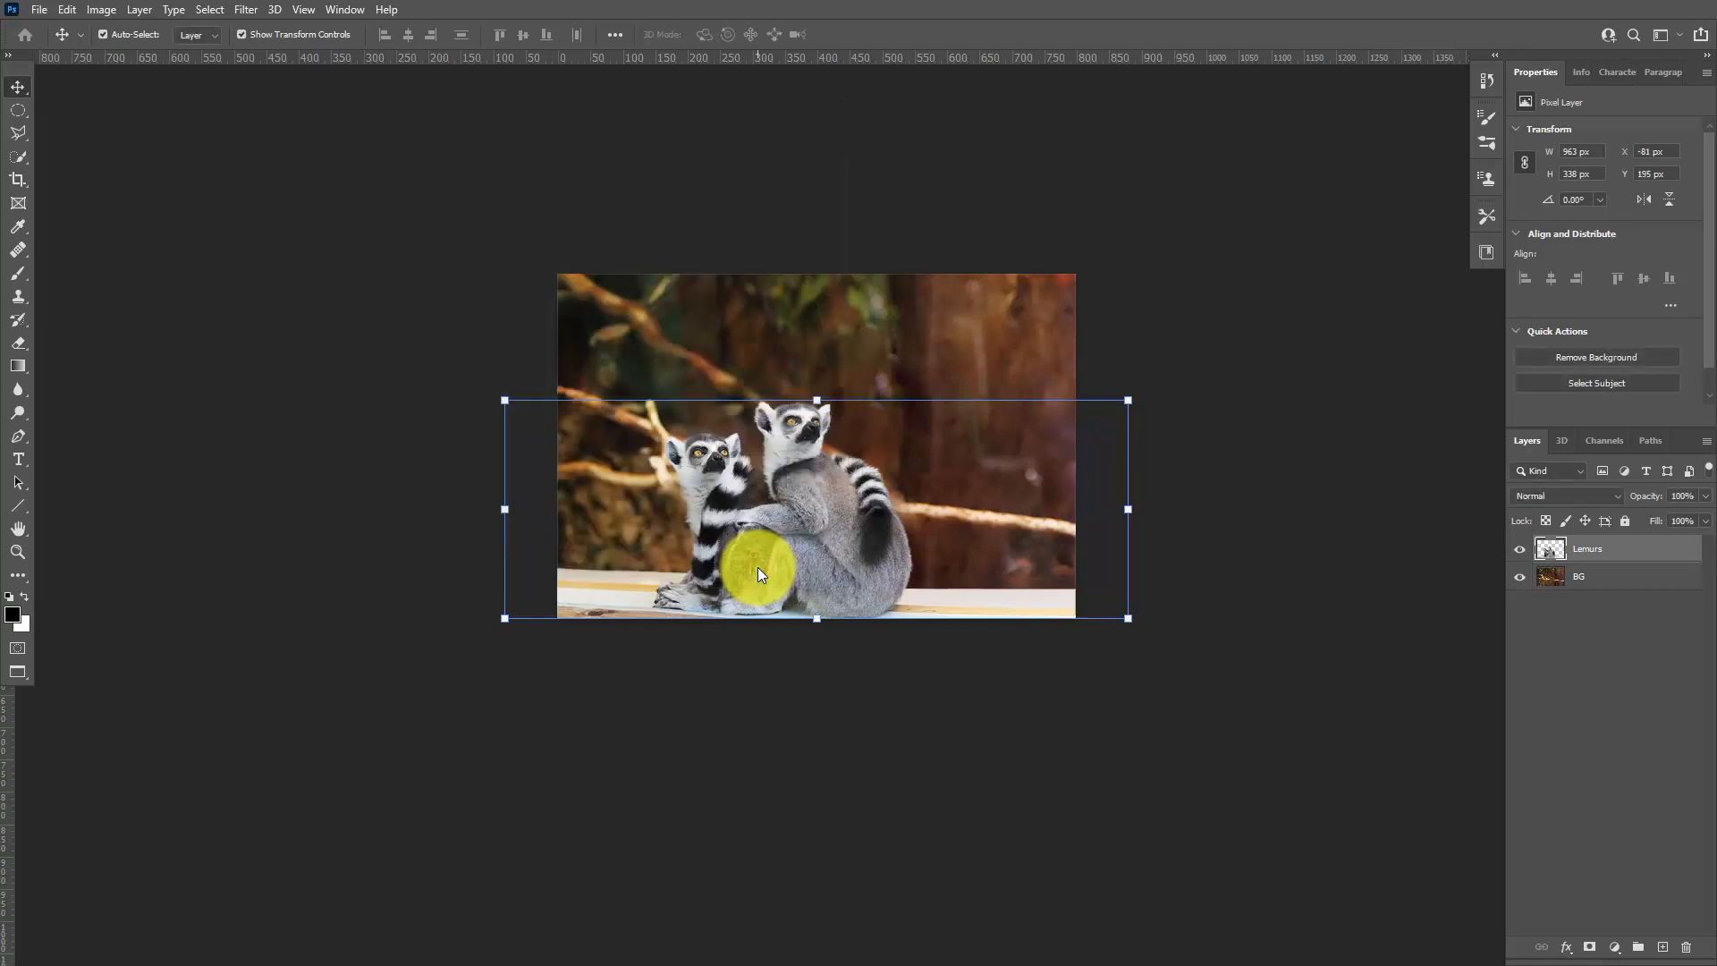